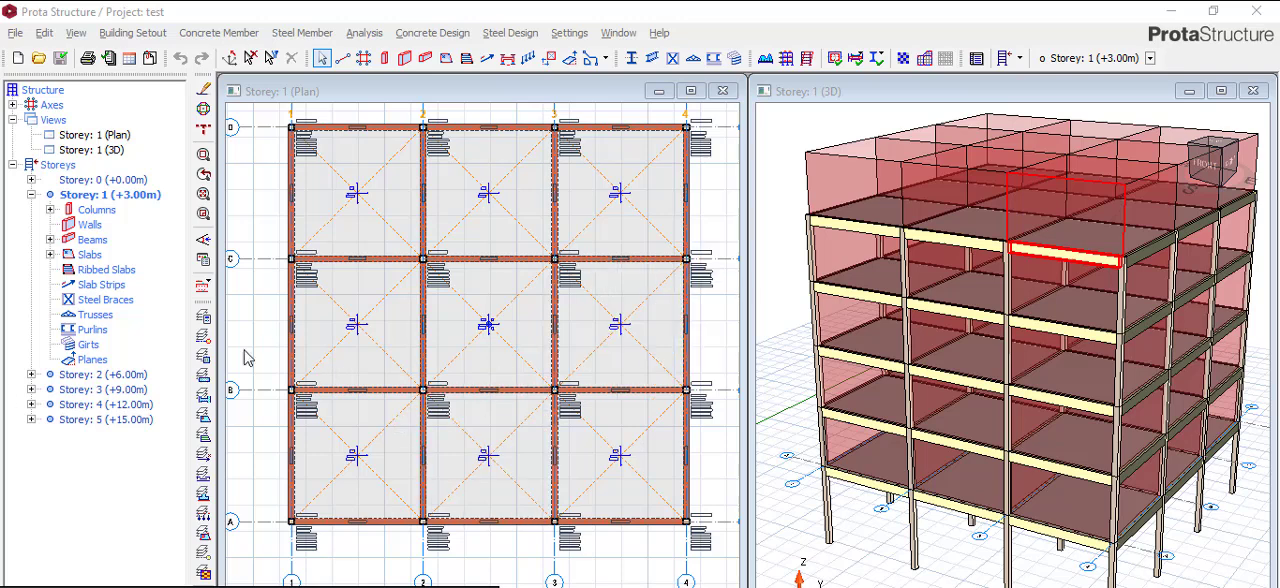
- Switch both the 3D view and the plan view to Storey 0 (+0.00m)
{"action": "left_click", "coordinate": [203, 355]}
{"action": "left_click", "coordinate": [291, 322]}
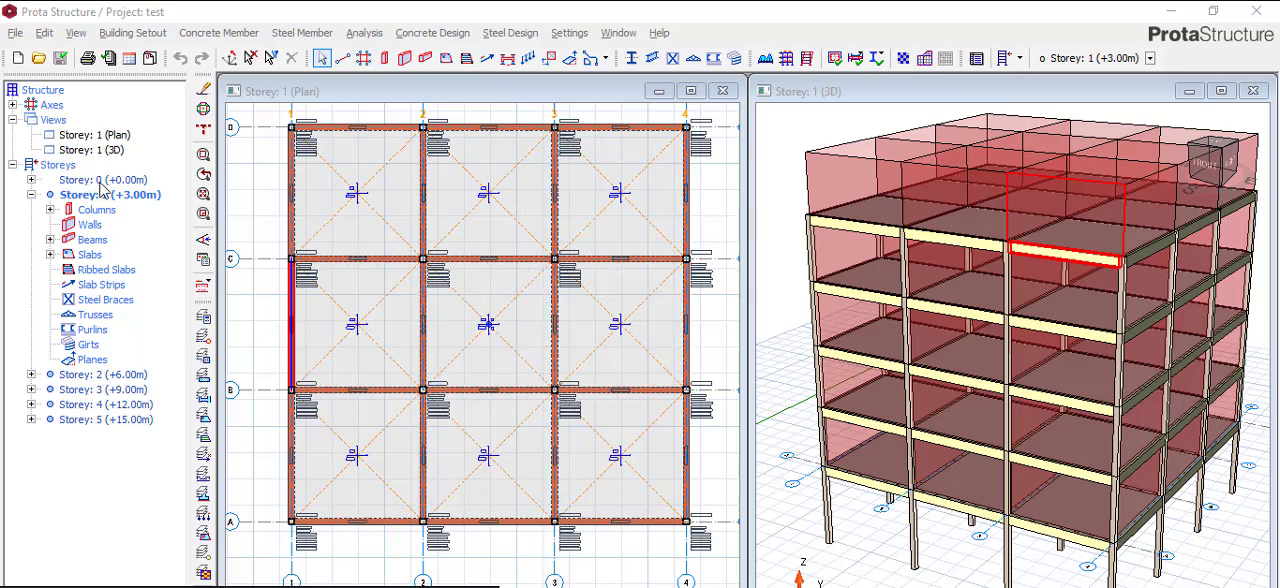
{"action": "double_click", "coordinate": [99, 180]}
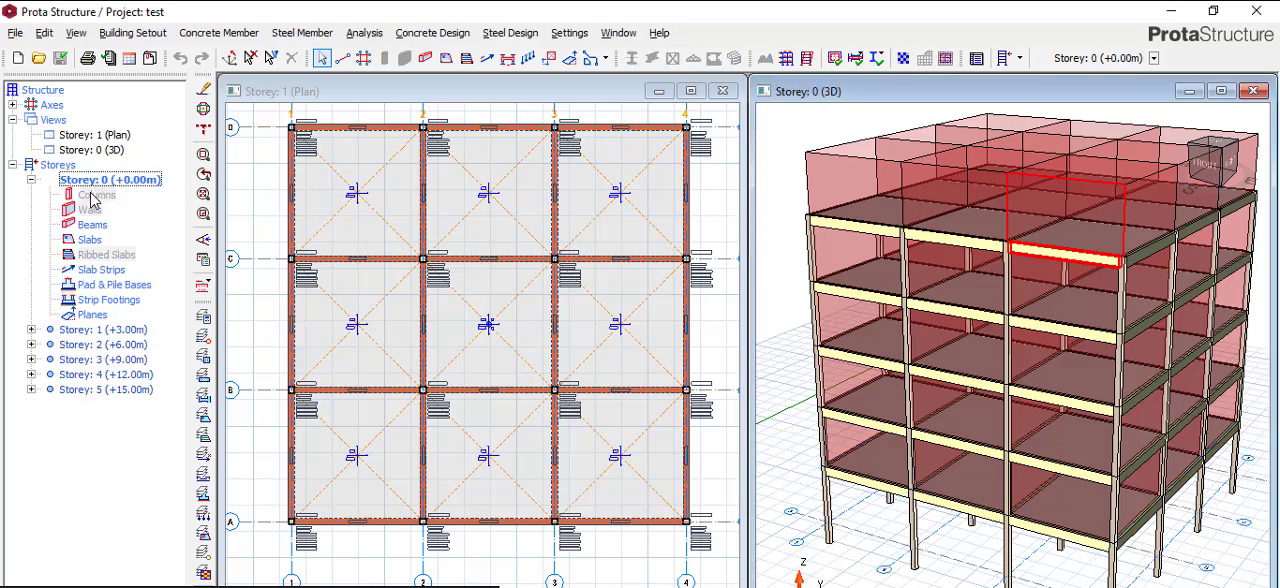
{"action": "double_click", "coordinate": [133, 181]}
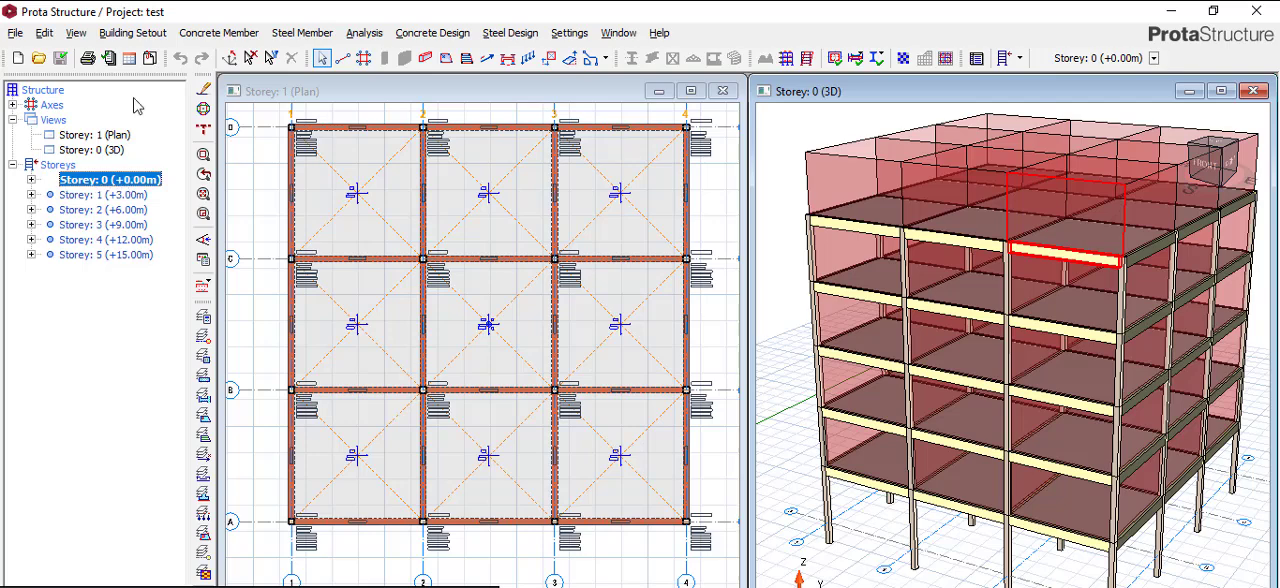
{"action": "left_click", "coordinate": [323, 183]}
{"action": "double_click", "coordinate": [112, 182]}
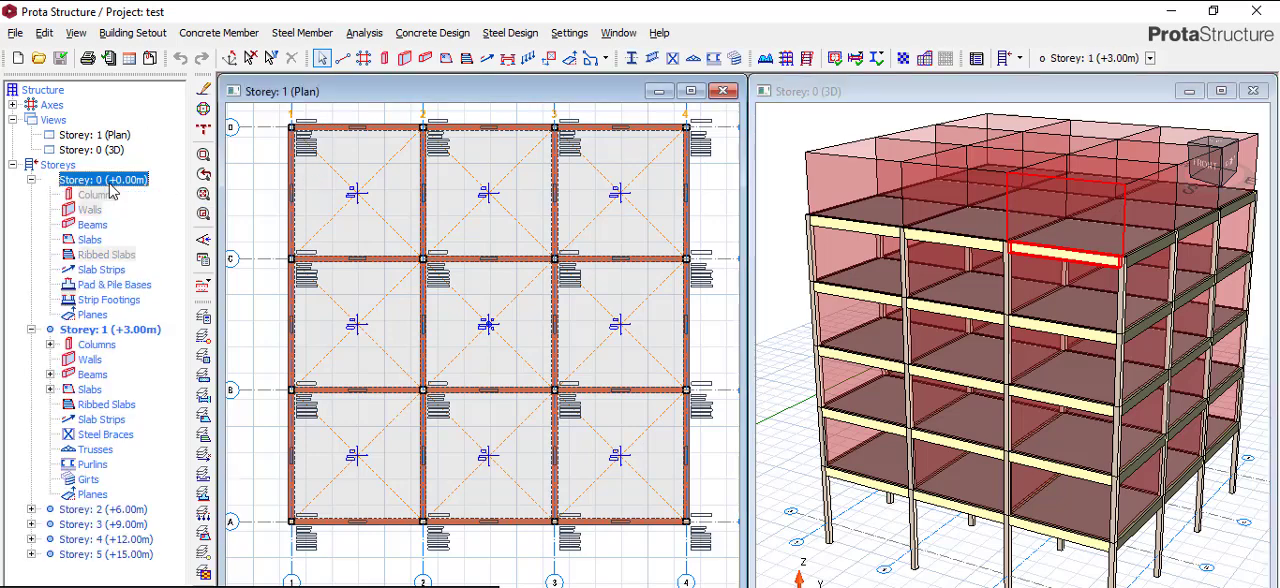
{"action": "scroll", "coordinate": [515, 275], "scroll_direction": "down", "scroll_amount": 2}
{"action": "scroll", "coordinate": [462, 212], "scroll_direction": "up", "scroll_amount": 1}
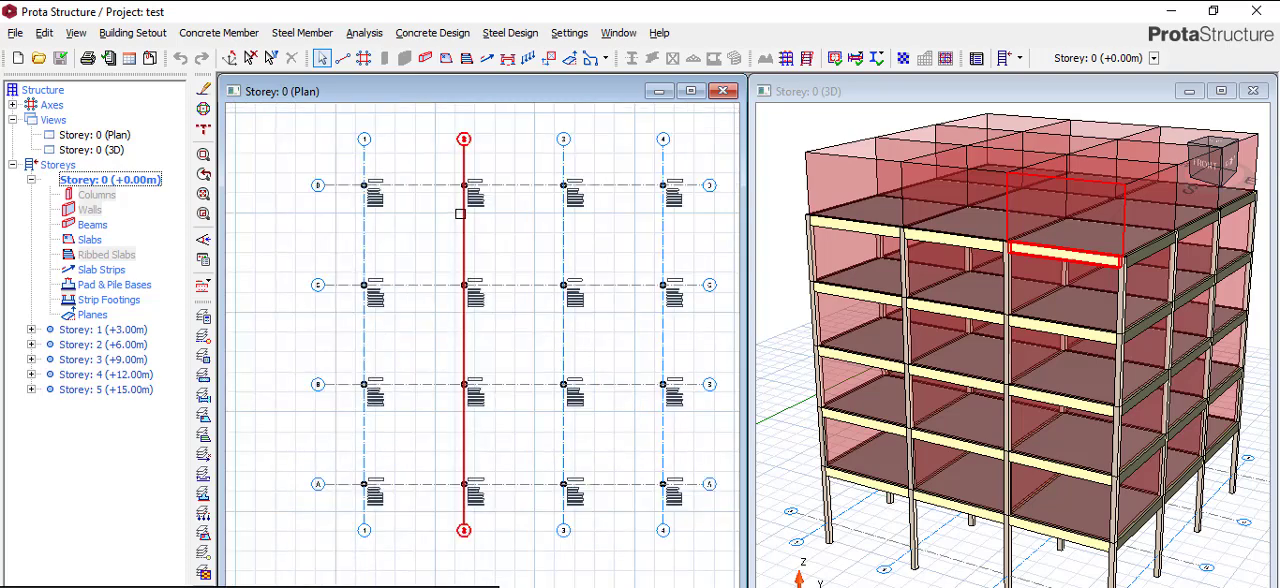
{"action": "scroll", "coordinate": [460, 213], "scroll_direction": "up", "scroll_amount": 2}
{"action": "scroll", "coordinate": [338, 210], "scroll_direction": "down", "scroll_amount": 3}
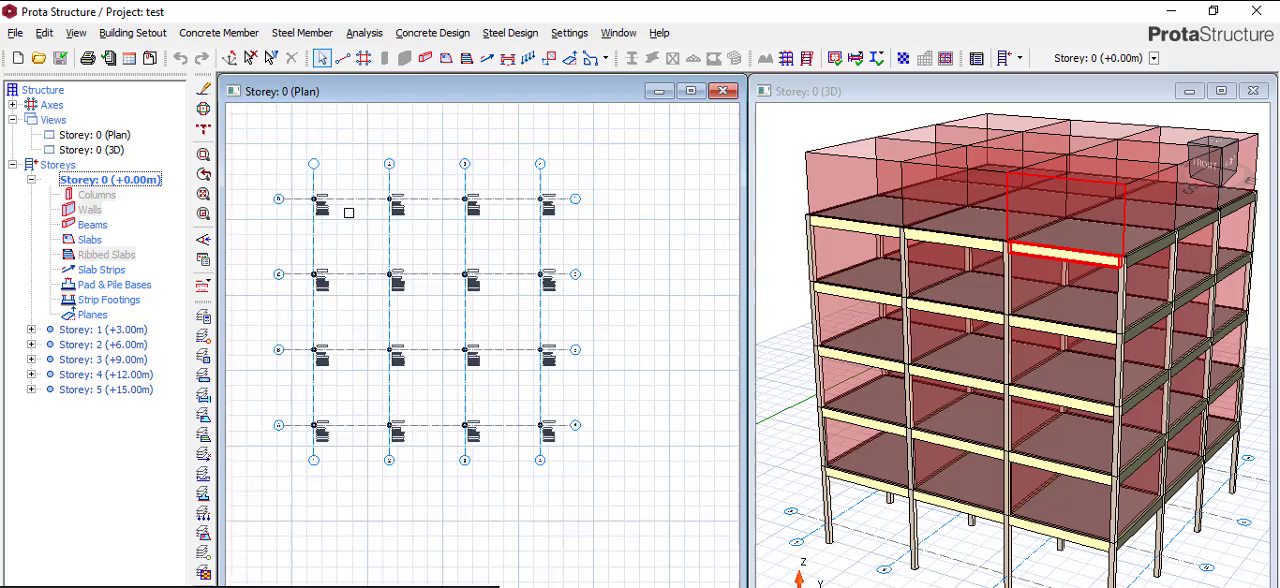
{"action": "scroll", "coordinate": [538, 203], "scroll_direction": "down", "scroll_amount": 2}
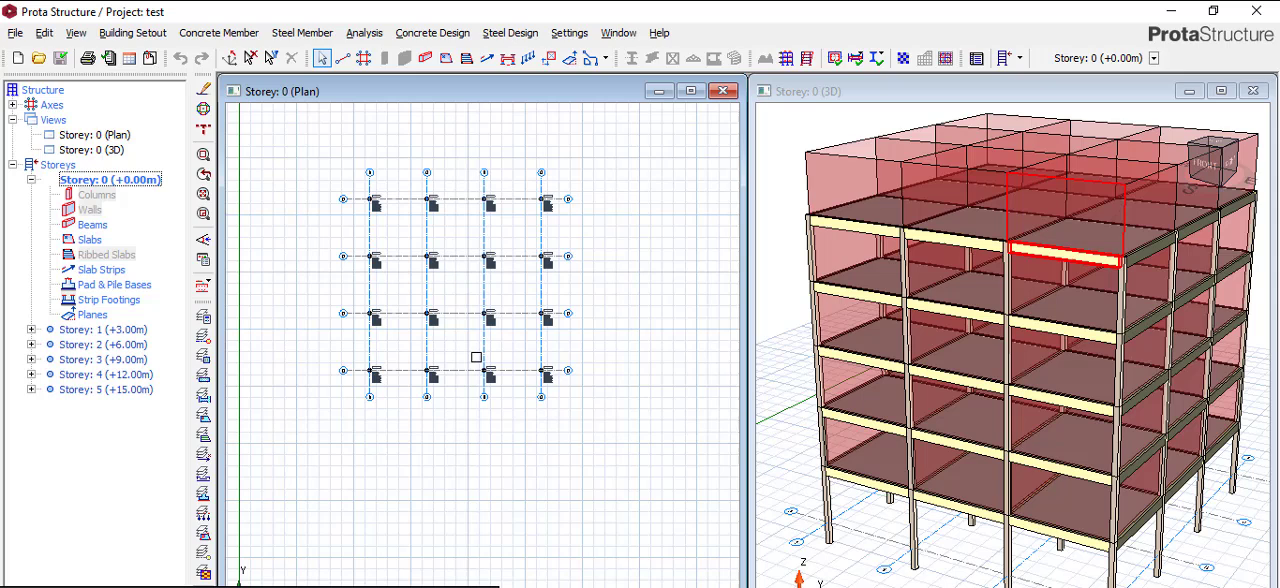
- Start the Beam command and set the section to width b 300 mm and depth h 1500 mm
{"action": "left_click", "coordinate": [425, 53]}
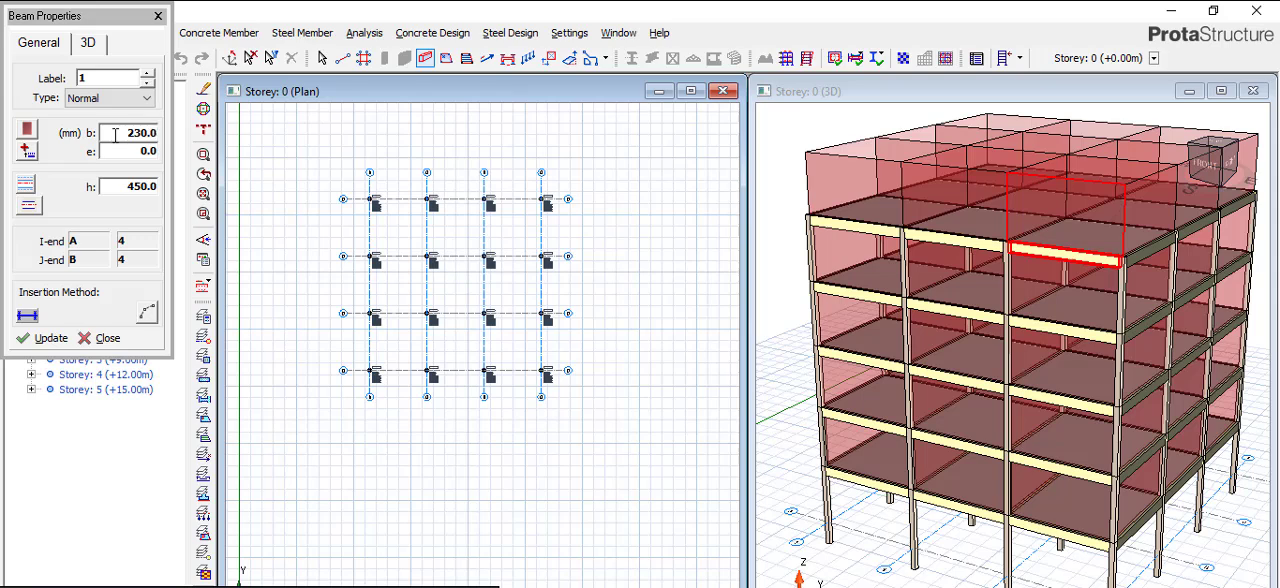
{"action": "left_click", "coordinate": [116, 135]}
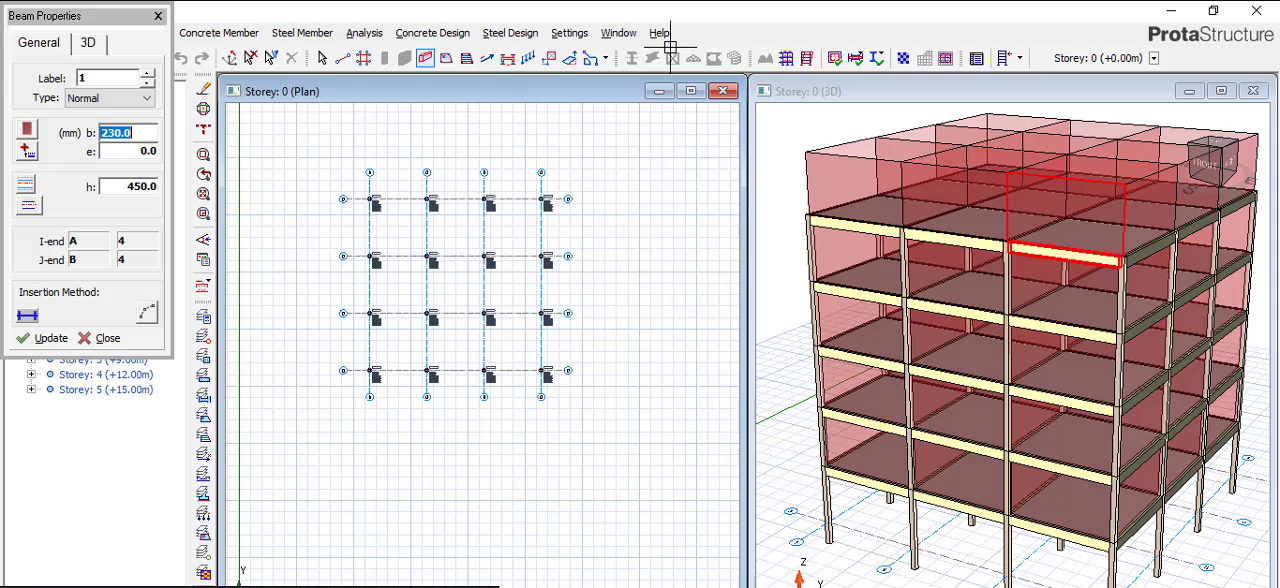
{"action": "type", "text": "3"}
{"action": "left_click", "coordinate": [125, 187]}
{"action": "type", "text": "1"}
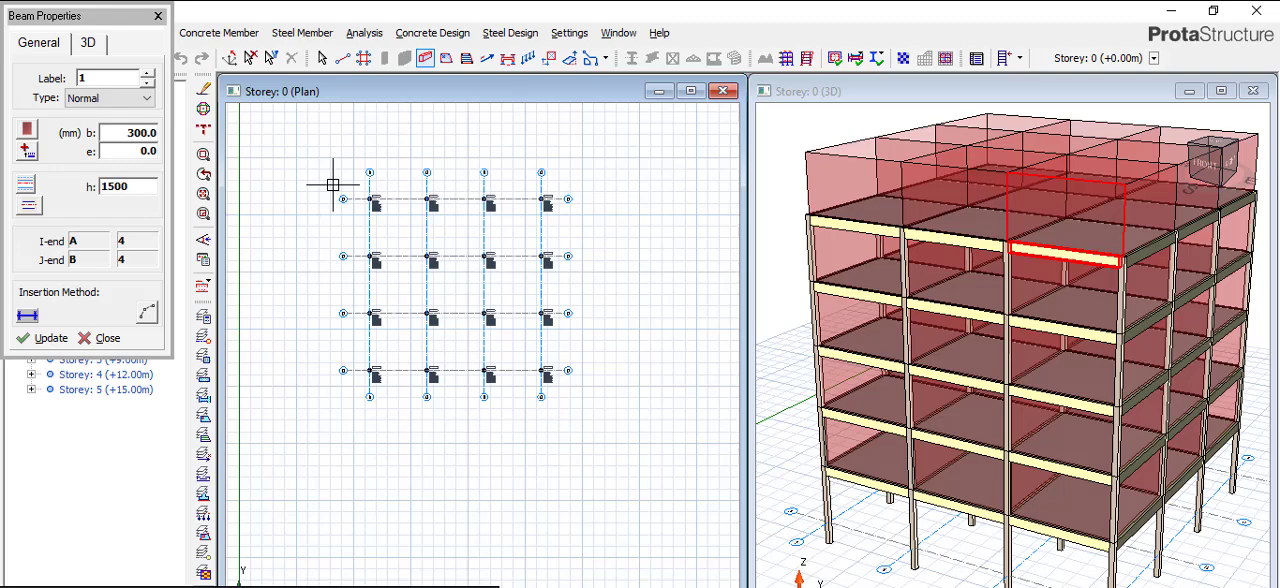
- Draw Storey 0 beams along axis D from axis 1 to axis 4, continuing along axis 4 to axis A
{"action": "scroll", "coordinate": [376, 213], "scroll_direction": "up", "scroll_amount": 1}
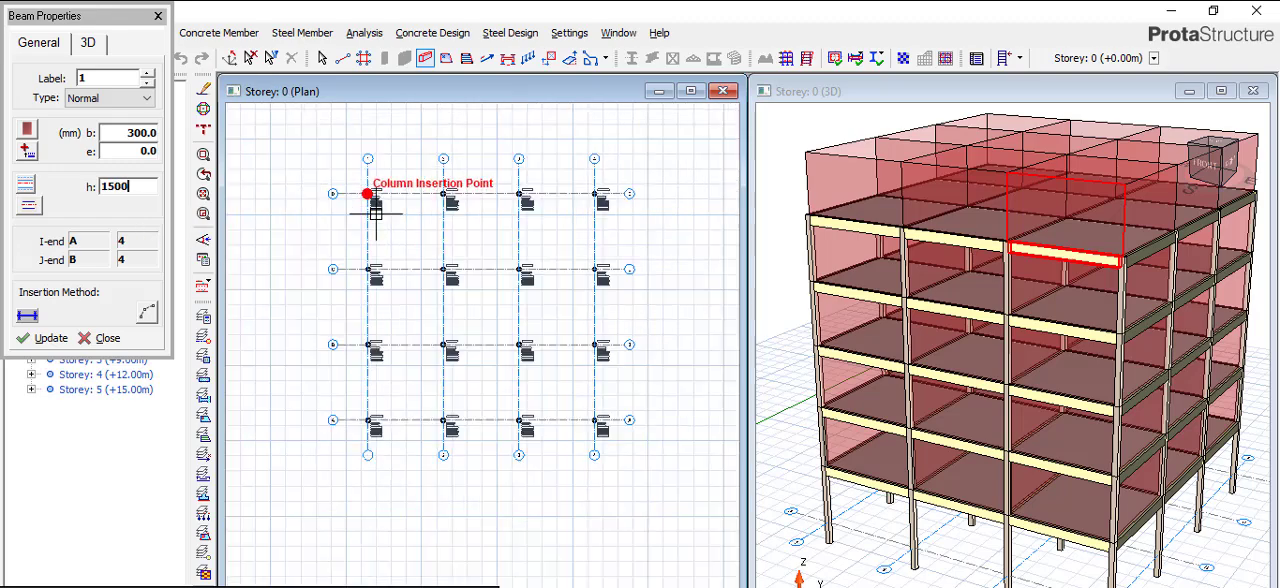
{"action": "scroll", "coordinate": [376, 213], "scroll_direction": "up", "scroll_amount": 3}
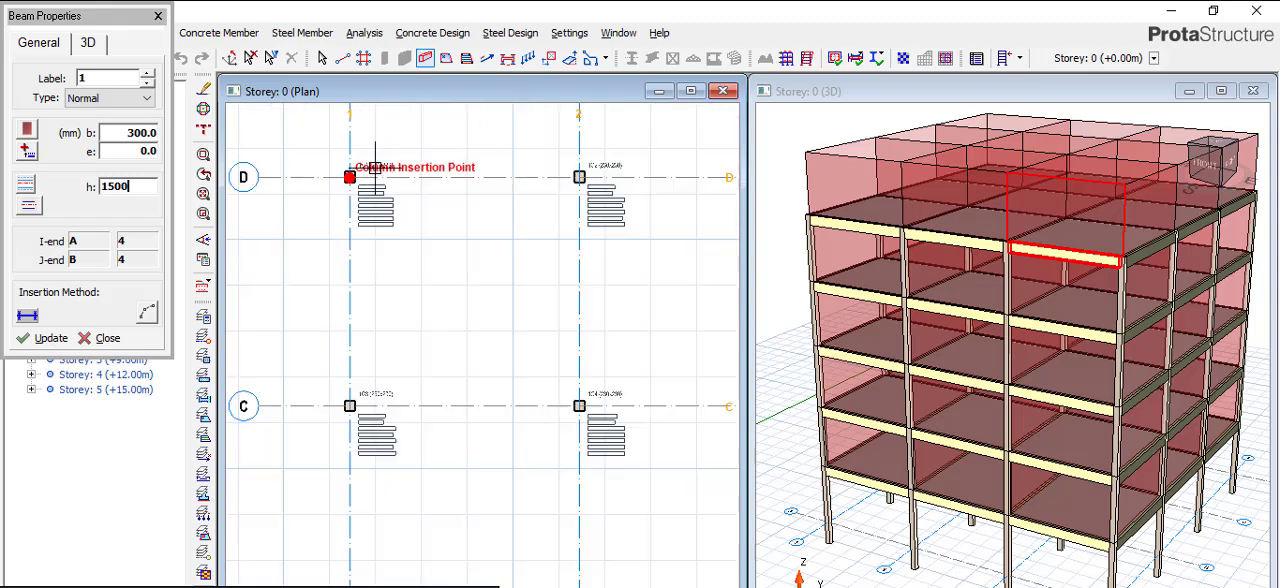
{"action": "left_click", "coordinate": [349, 177]}
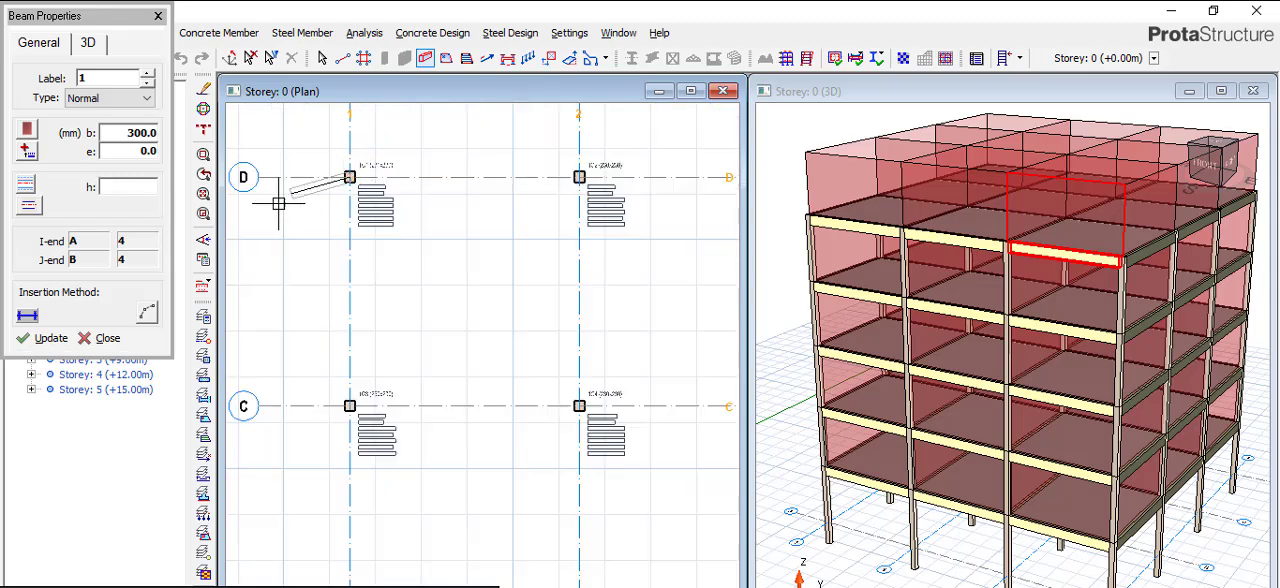
{"action": "scroll", "coordinate": [278, 203], "scroll_direction": "down", "scroll_amount": 4}
{"action": "scroll", "coordinate": [584, 200], "scroll_direction": "up", "scroll_amount": 2}
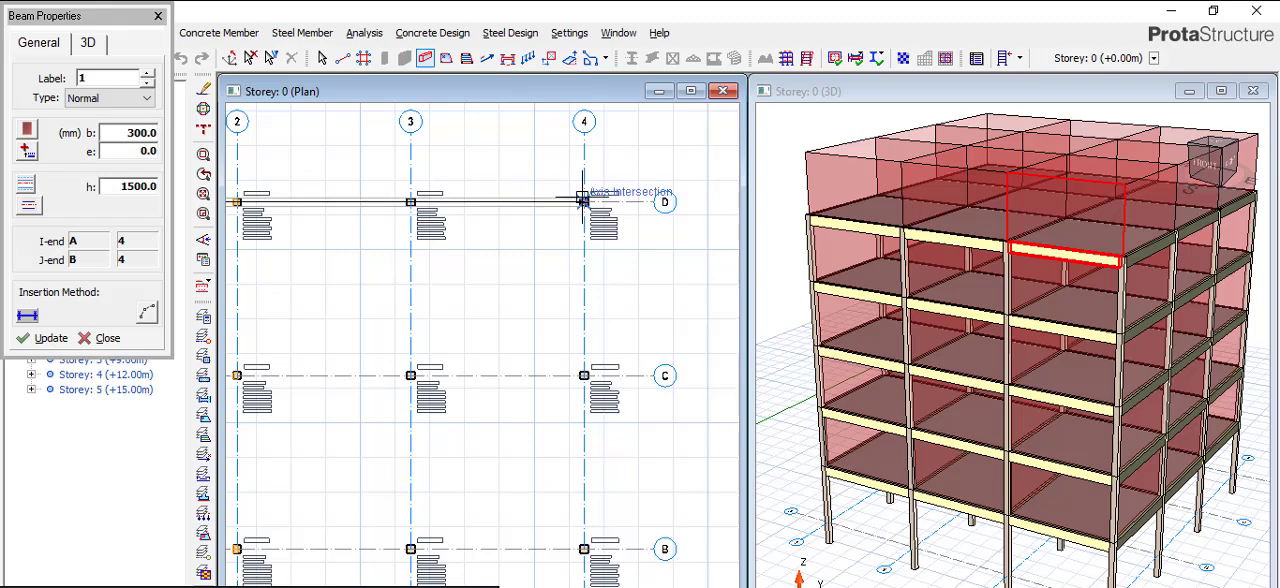
{"action": "left_click", "coordinate": [584, 200]}
{"action": "scroll", "coordinate": [572, 262], "scroll_direction": "down", "scroll_amount": 2}
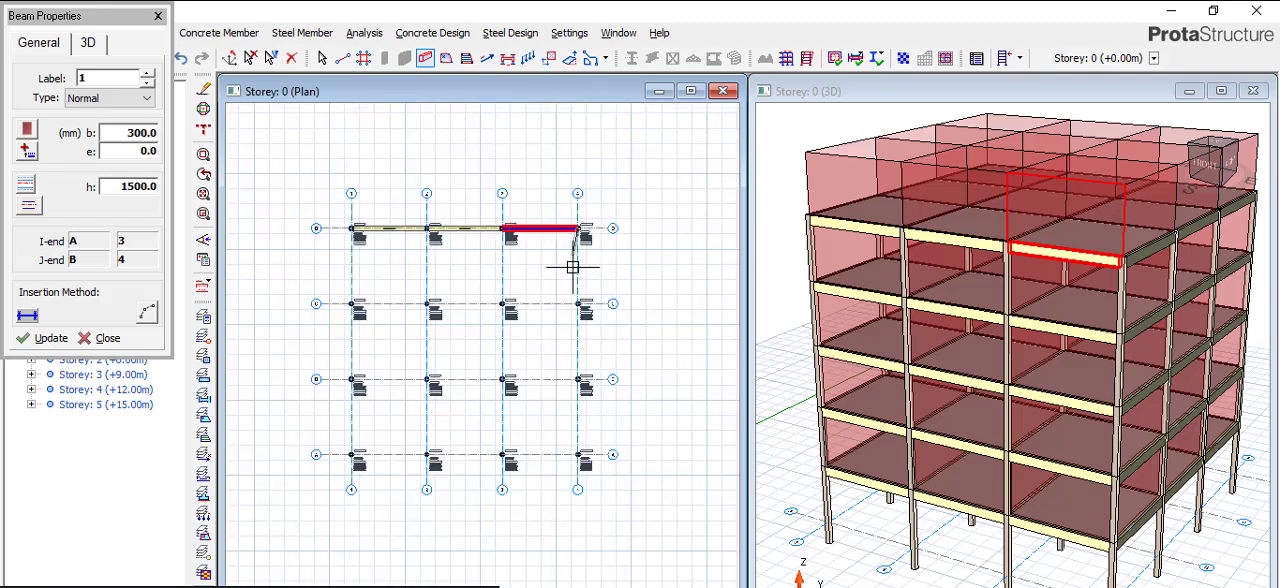
{"action": "scroll", "coordinate": [576, 458], "scroll_direction": "up", "scroll_amount": 2}
{"action": "left_click", "coordinate": [563, 480]}
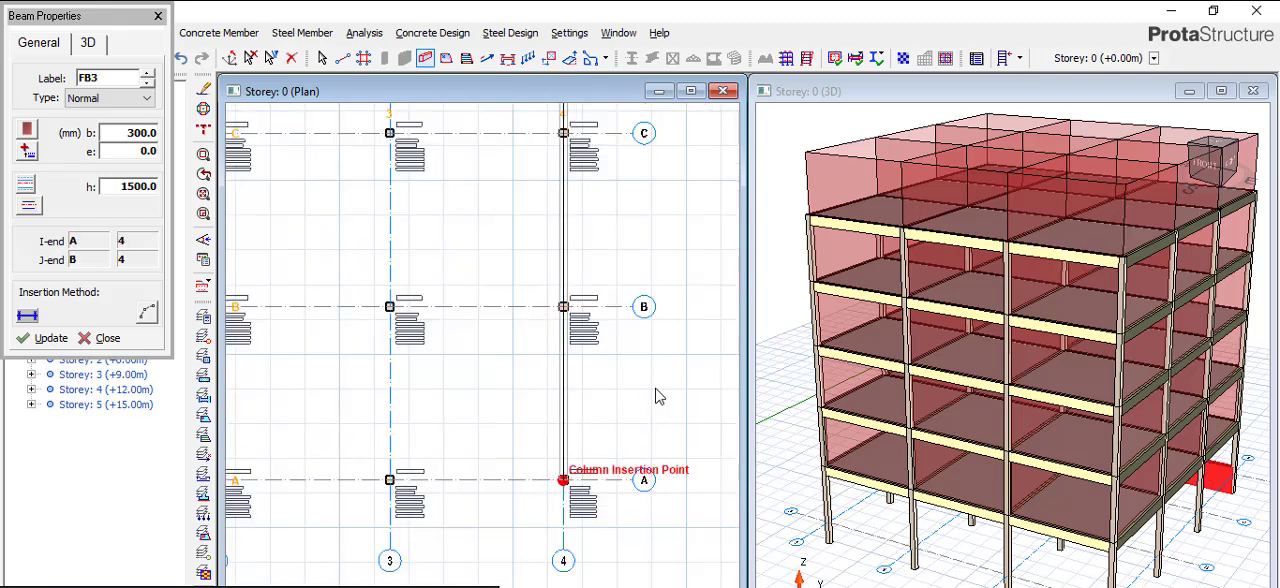
- Close the beam perimeter along axis A from axis 4 to axis 1 and along axis 1 back to axis D
{"action": "scroll", "coordinate": [640, 360], "scroll_direction": "down", "scroll_amount": 4}
{"action": "scroll", "coordinate": [437, 430], "scroll_direction": "up", "scroll_amount": 3}
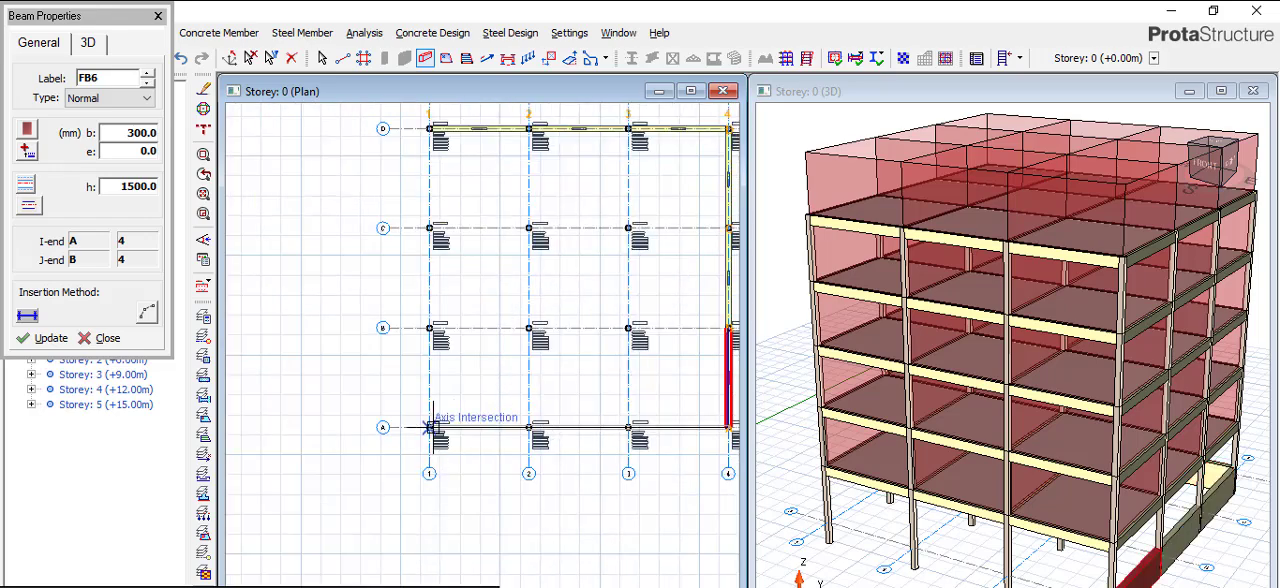
{"action": "left_click", "coordinate": [430, 428]}
{"action": "scroll", "coordinate": [430, 428], "scroll_direction": "down", "scroll_amount": 1}
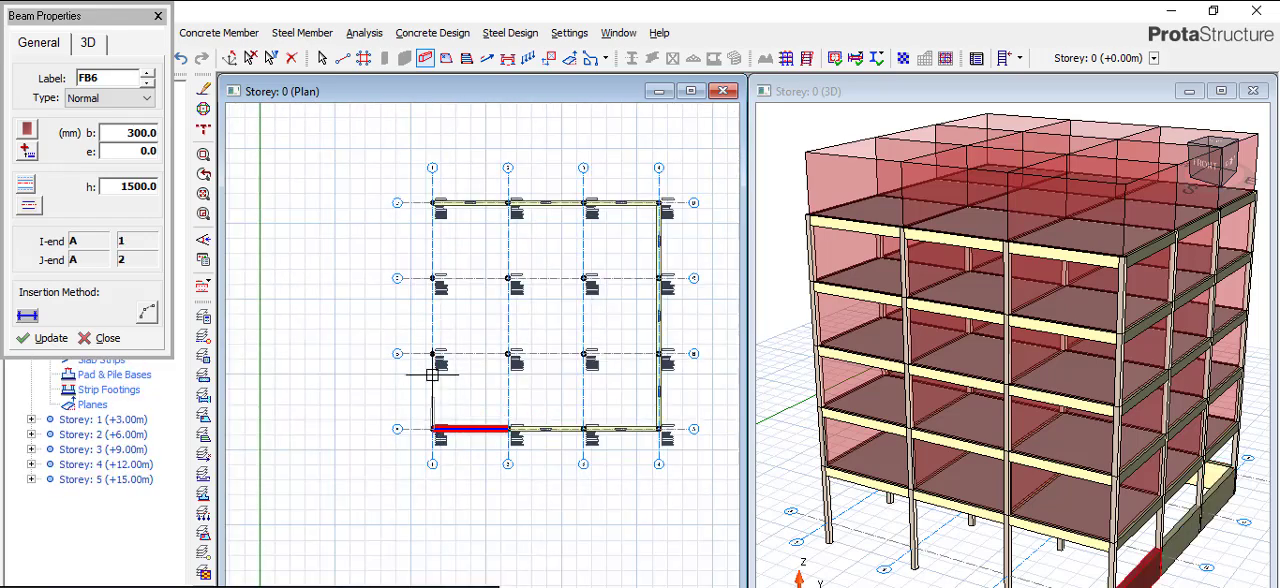
{"action": "scroll", "coordinate": [432, 203], "scroll_direction": "up", "scroll_amount": 2}
{"action": "left_click", "coordinate": [432, 203]}
- Draw interior beams along axis C from axis 1 to axis 4
{"action": "scroll", "coordinate": [415, 333], "scroll_direction": "down", "scroll_amount": 2}
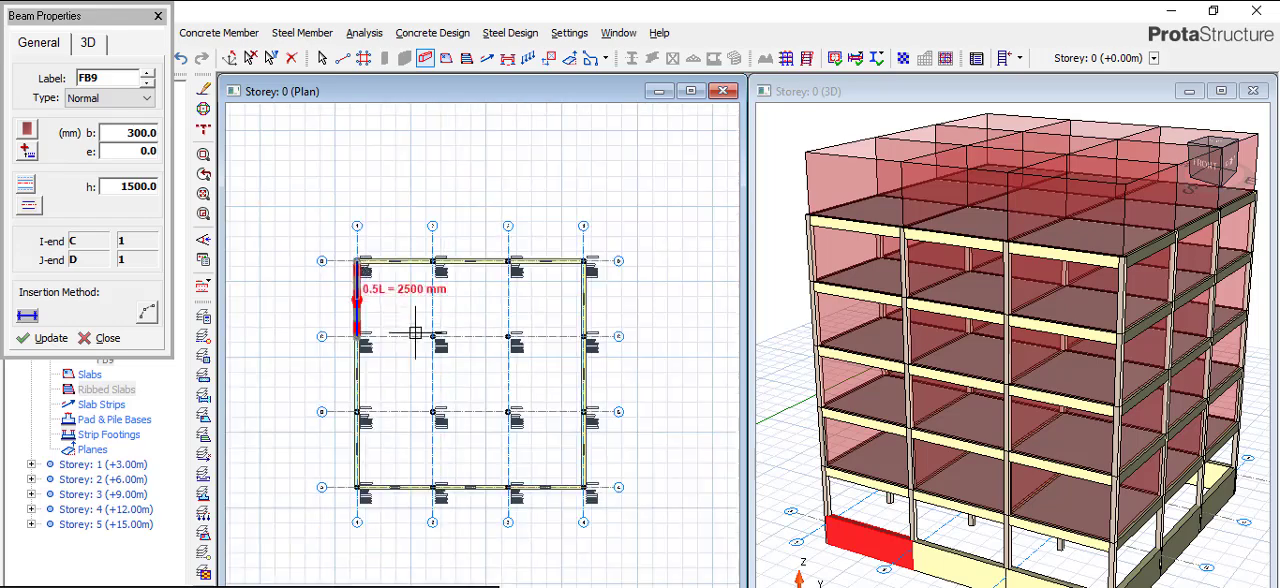
{"action": "left_click", "coordinate": [413, 332]}
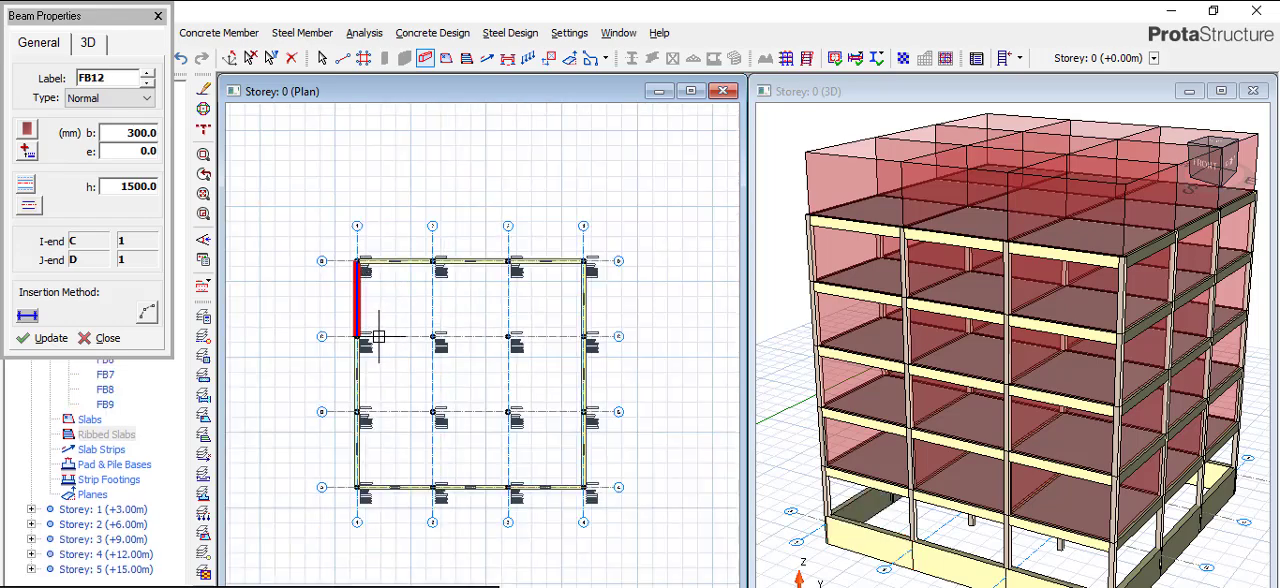
{"action": "scroll", "coordinate": [379, 337], "scroll_direction": "up", "scroll_amount": 2}
{"action": "scroll", "coordinate": [432, 319], "scroll_direction": "down", "scroll_amount": 1}
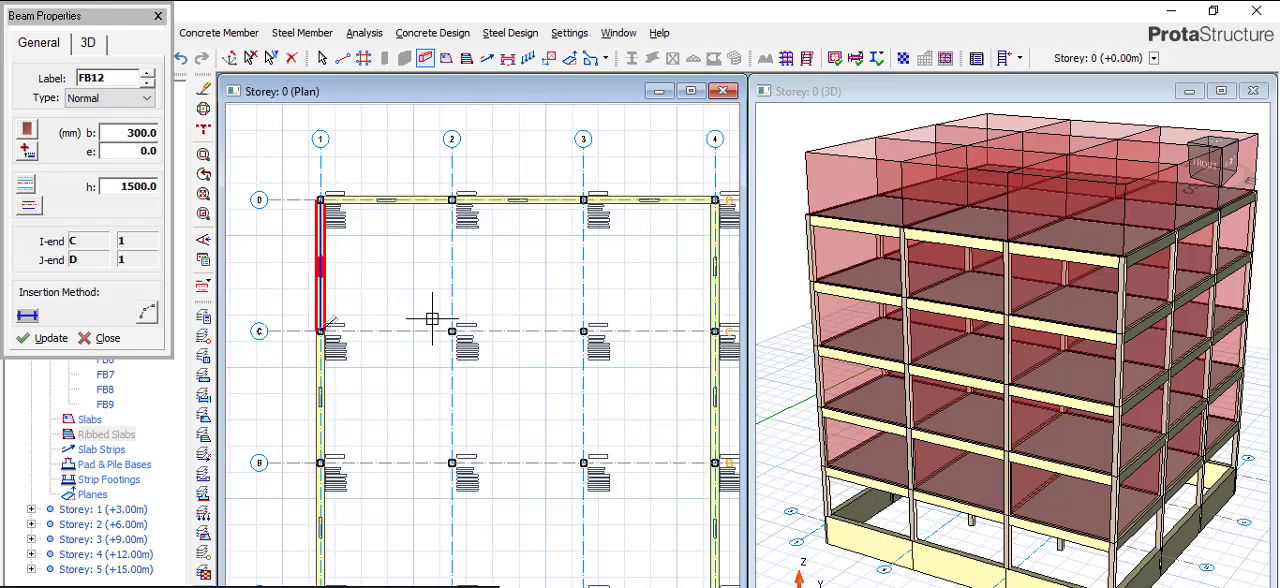
{"action": "scroll", "coordinate": [535, 334], "scroll_direction": "down", "scroll_amount": 1}
{"action": "scroll", "coordinate": [660, 330], "scroll_direction": "up", "scroll_amount": 2}
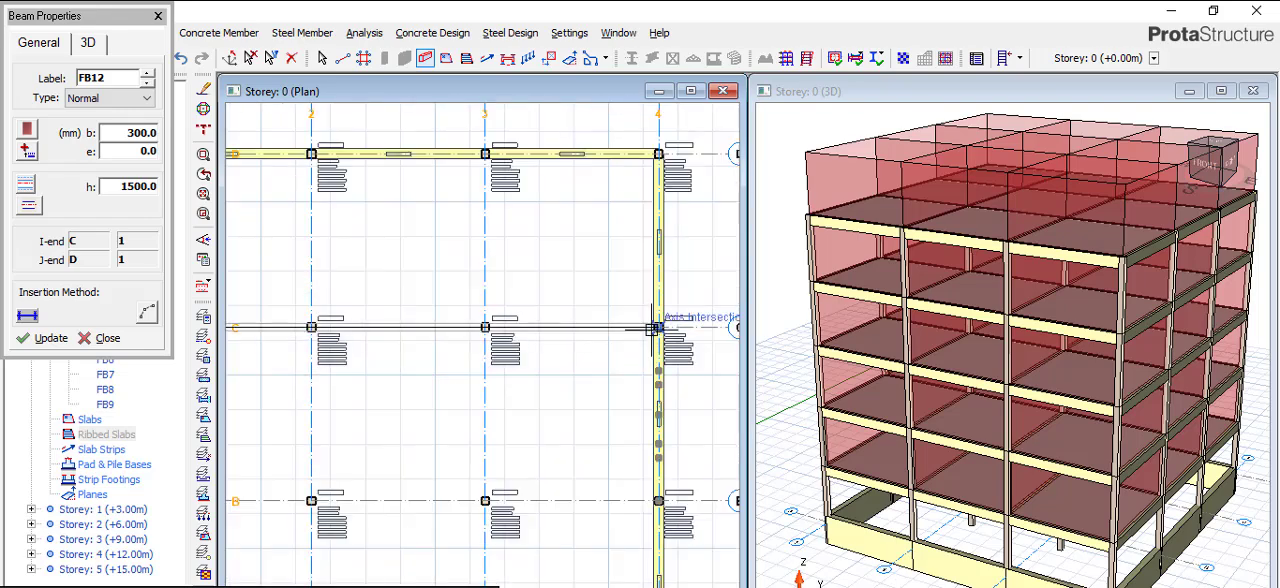
{"action": "scroll", "coordinate": [656, 328], "scroll_direction": "up", "scroll_amount": 2}
{"action": "left_click", "coordinate": [660, 321]}
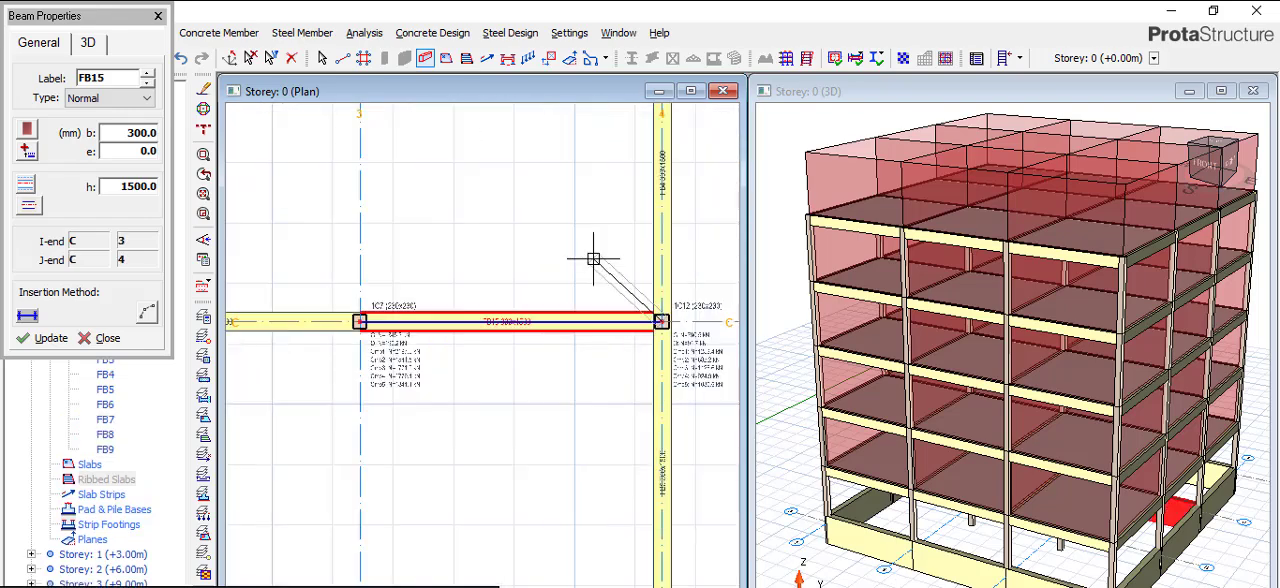
- Draw interior beams along axis B from axis 1 to axis 4
{"action": "scroll", "coordinate": [594, 255], "scroll_direction": "down", "scroll_amount": 2}
{"action": "scroll", "coordinate": [594, 255], "scroll_direction": "down", "scroll_amount": 1}
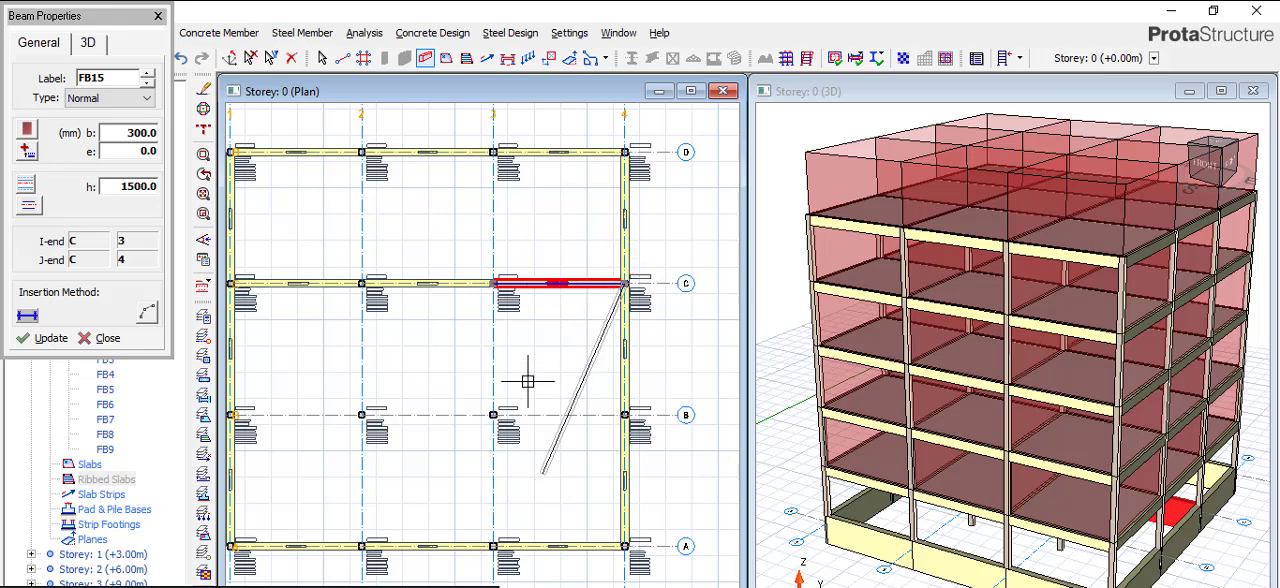
{"action": "scroll", "coordinate": [448, 333], "scroll_direction": "down", "scroll_amount": 2}
{"action": "scroll", "coordinate": [448, 333], "scroll_direction": "up", "scroll_amount": 5}
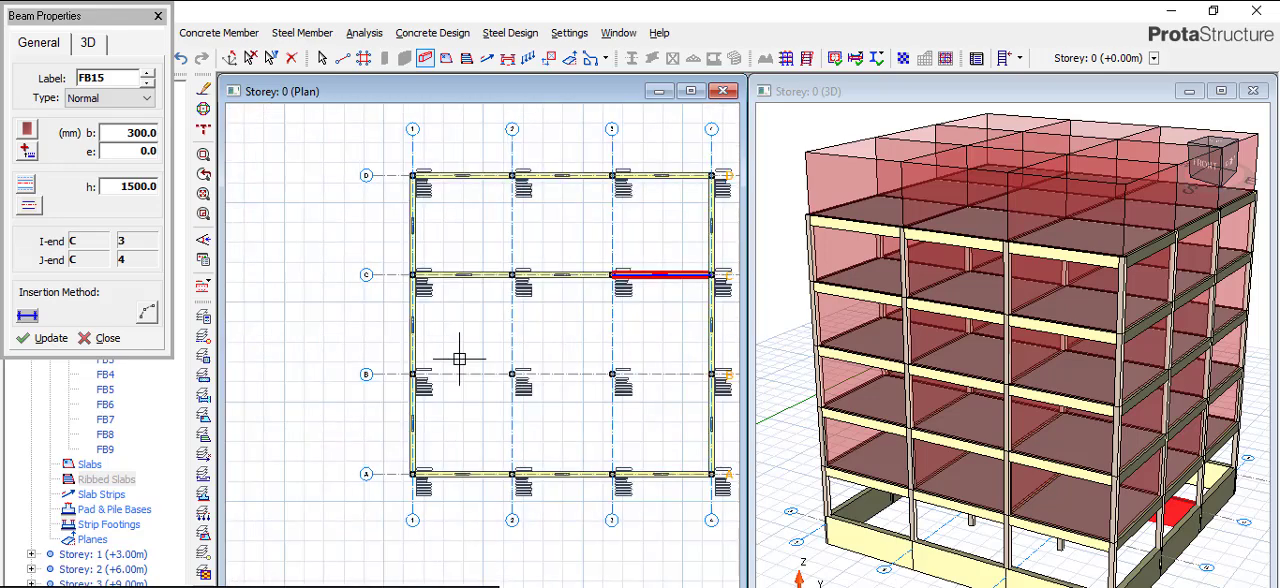
{"action": "left_click", "coordinate": [383, 372]}
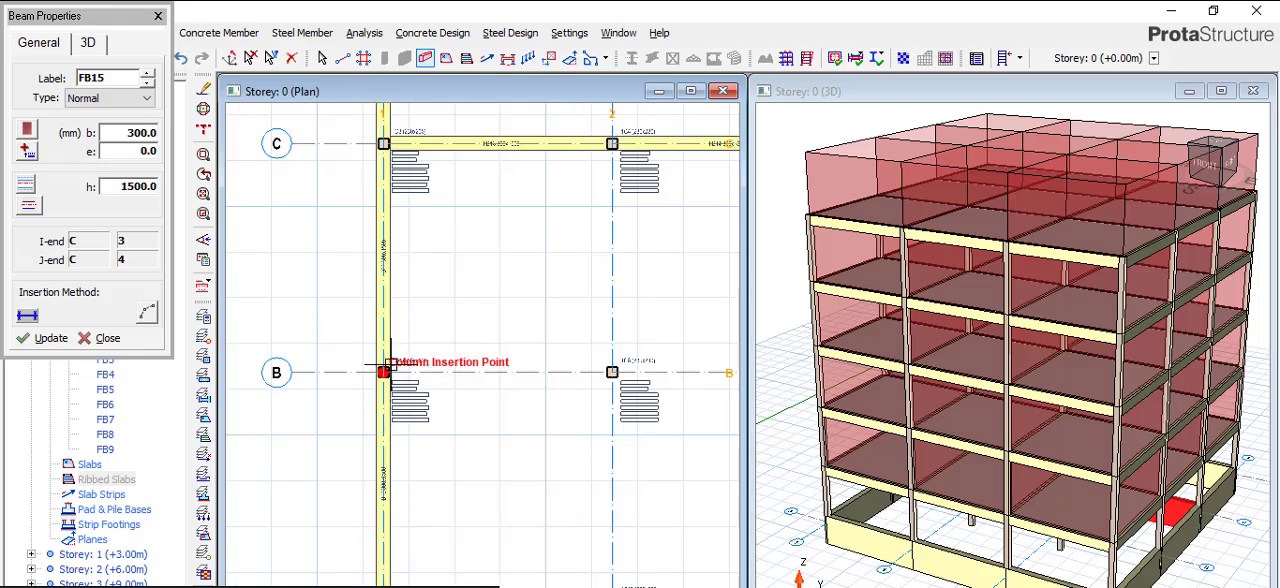
{"action": "scroll", "coordinate": [383, 370], "scroll_direction": "down", "scroll_amount": 3}
{"action": "scroll", "coordinate": [597, 378], "scroll_direction": "up", "scroll_amount": 2}
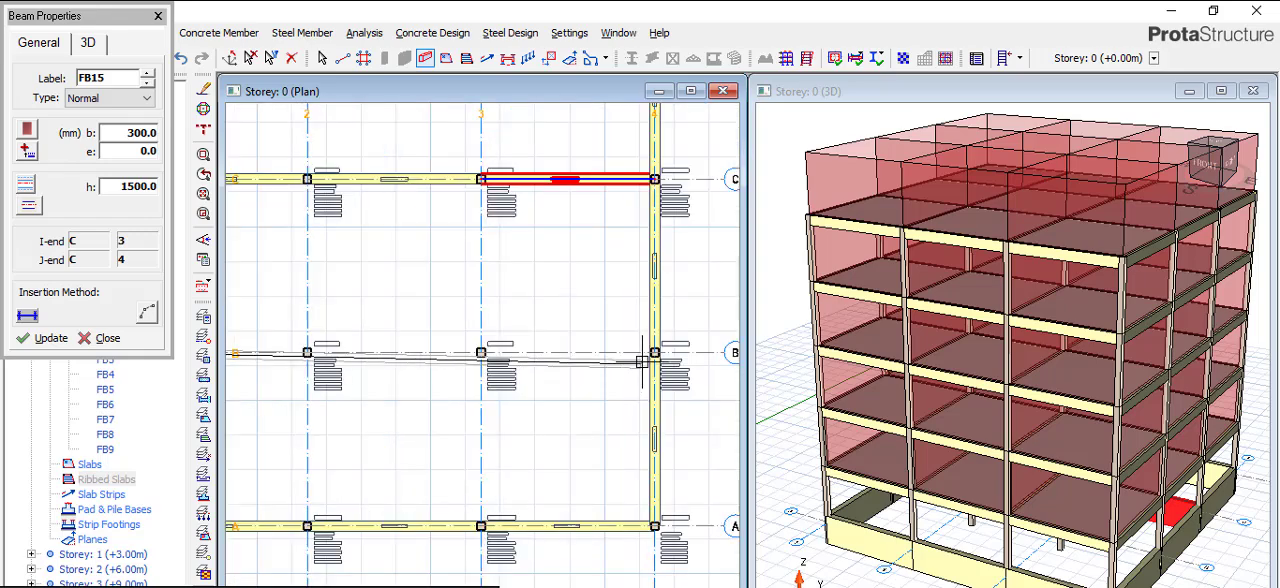
{"action": "left_click", "coordinate": [654, 352]}
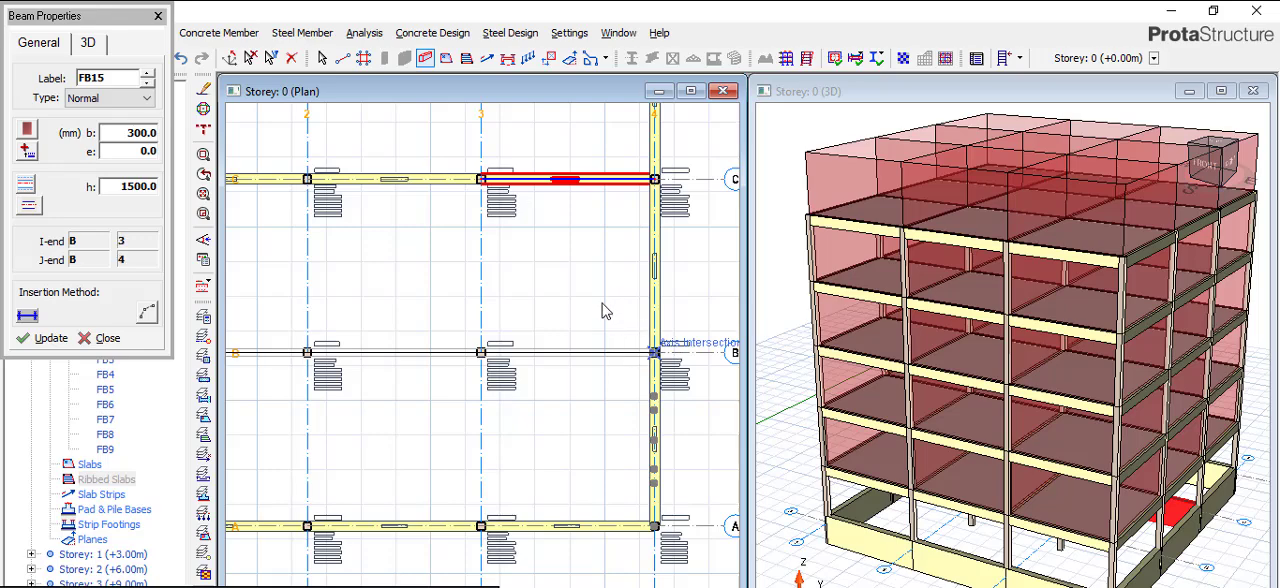
- Draw interior beams along axis 2 from axis D to axis A
{"action": "scroll", "coordinate": [555, 330], "scroll_direction": "down", "scroll_amount": 2}
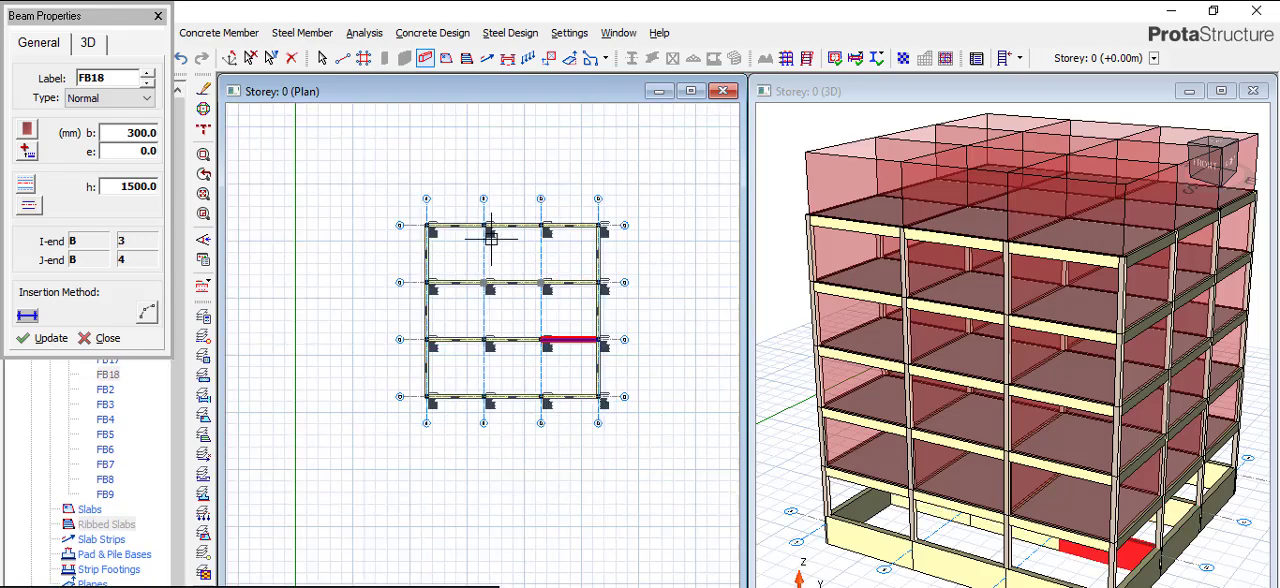
{"action": "scroll", "coordinate": [485, 225], "scroll_direction": "up", "scroll_amount": 2}
{"action": "left_click", "coordinate": [479, 218]}
{"action": "scroll", "coordinate": [470, 302], "scroll_direction": "down", "scroll_amount": 2}
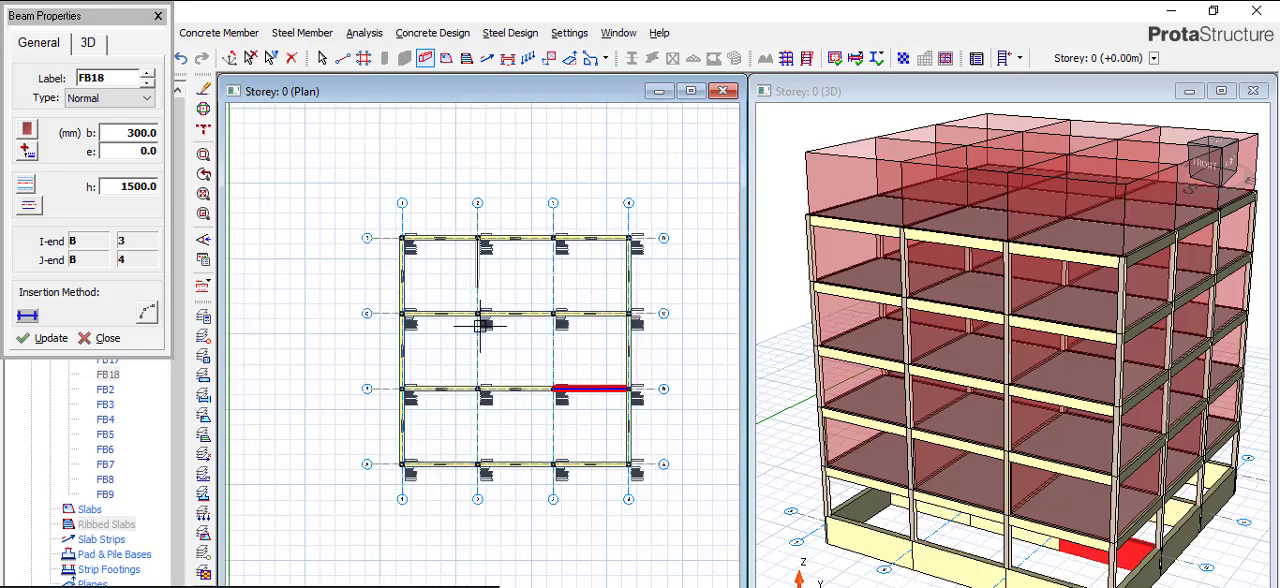
{"action": "scroll", "coordinate": [478, 460], "scroll_direction": "up", "scroll_amount": 3}
{"action": "left_click", "coordinate": [486, 451]}
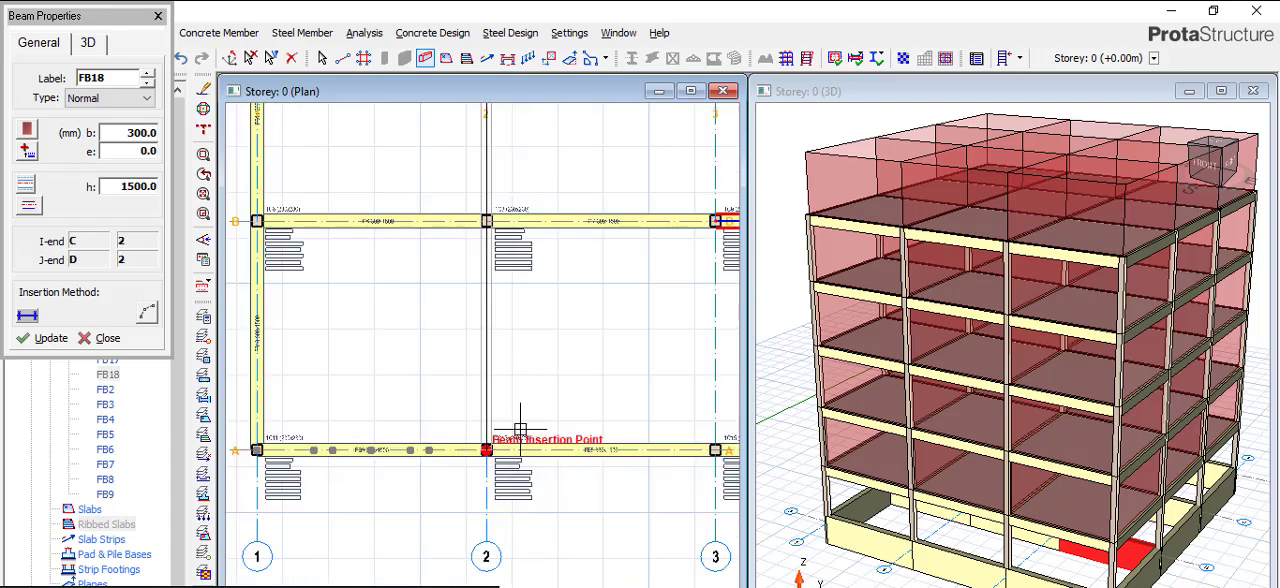
- Draw interior beams along axis 3 from axis D to axis A and end beam insertion
{"action": "scroll", "coordinate": [489, 354], "scroll_direction": "down", "scroll_amount": 2}
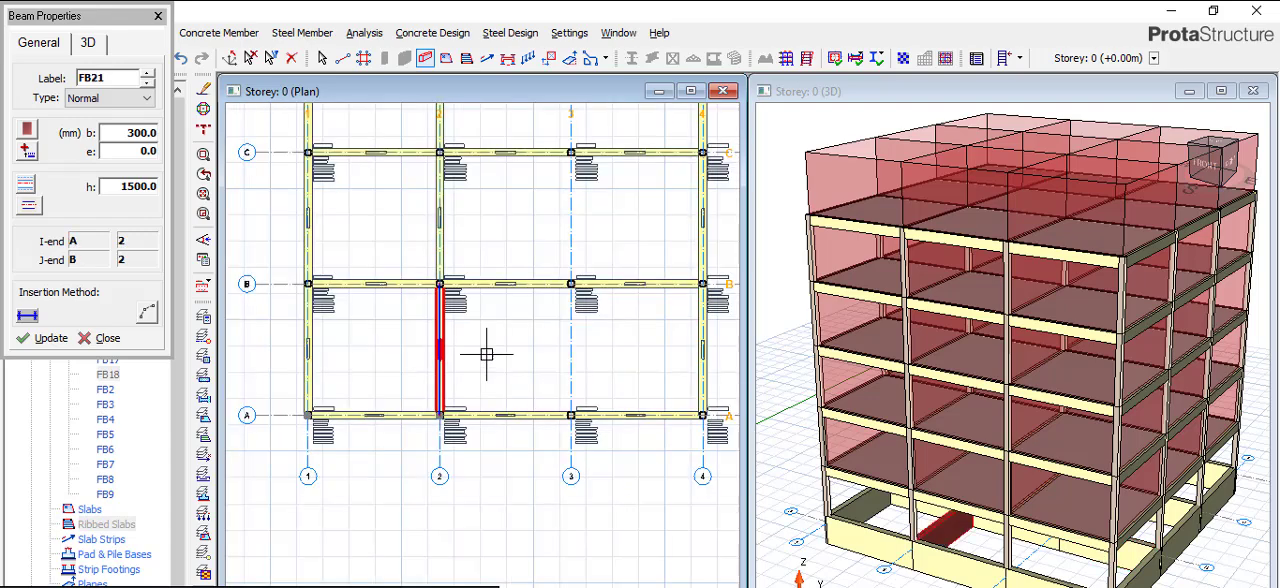
{"action": "scroll", "coordinate": [557, 166], "scroll_direction": "down", "scroll_amount": 1}
{"action": "scroll", "coordinate": [530, 199], "scroll_direction": "down", "scroll_amount": 1}
{"action": "scroll", "coordinate": [530, 200], "scroll_direction": "up", "scroll_amount": 3}
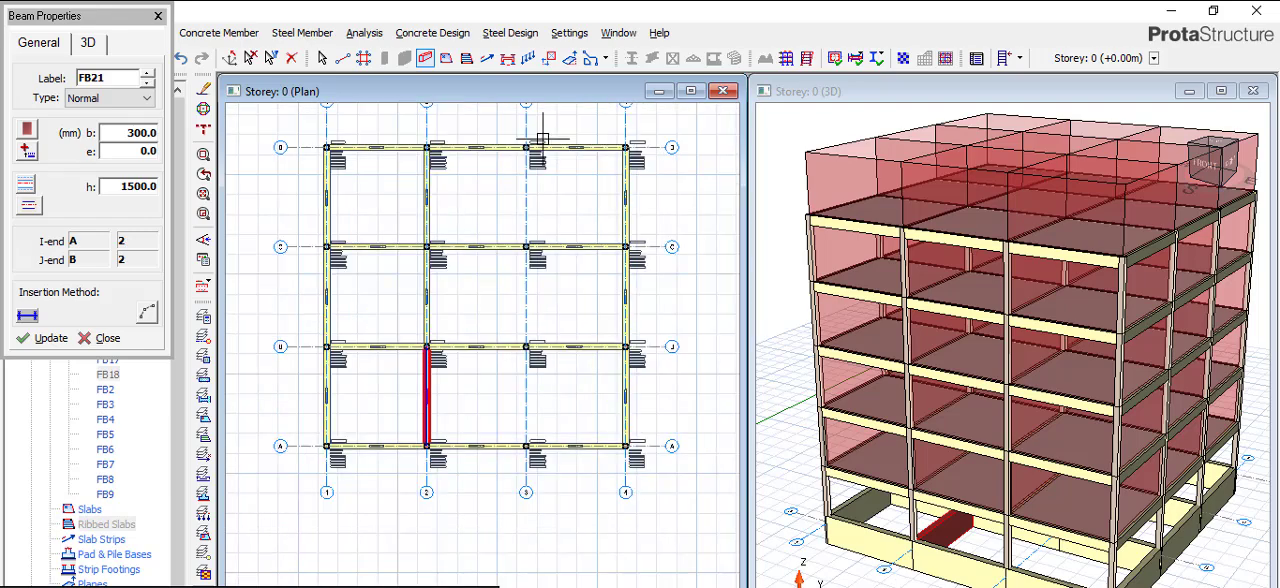
{"action": "left_click", "coordinate": [527, 205]}
{"action": "scroll", "coordinate": [527, 243], "scroll_direction": "down", "scroll_amount": 4}
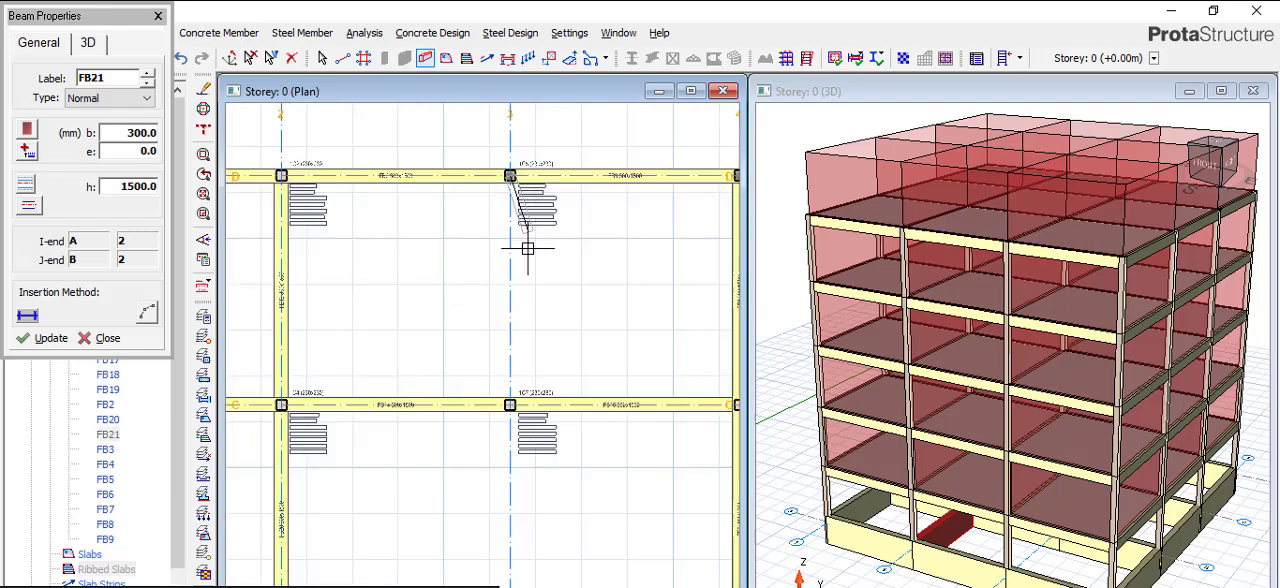
{"action": "scroll", "coordinate": [530, 518], "scroll_direction": "up", "scroll_amount": 2}
{"action": "scroll", "coordinate": [516, 529], "scroll_direction": "up", "scroll_amount": 2}
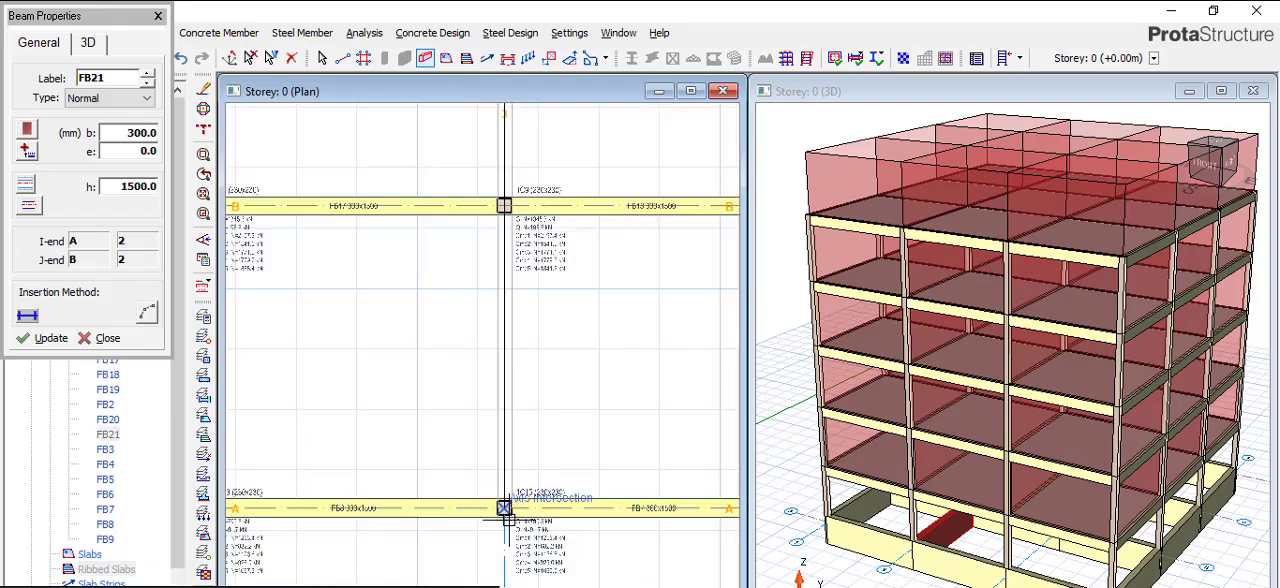
{"action": "left_click", "coordinate": [505, 508]}
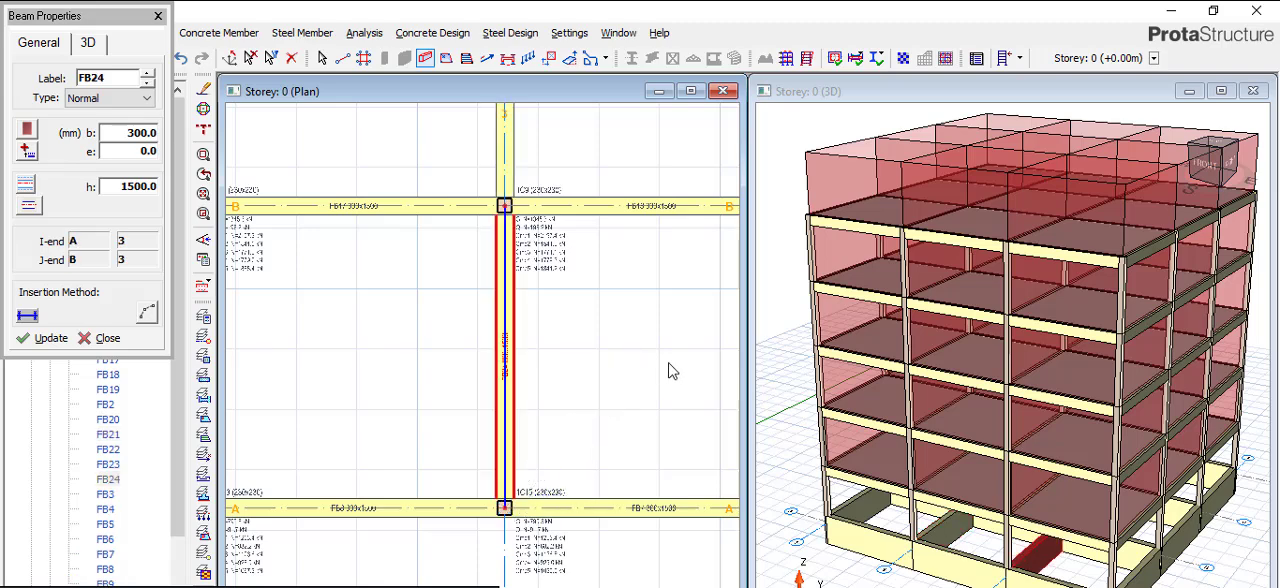
{"action": "right_click", "coordinate": [708, 391]}
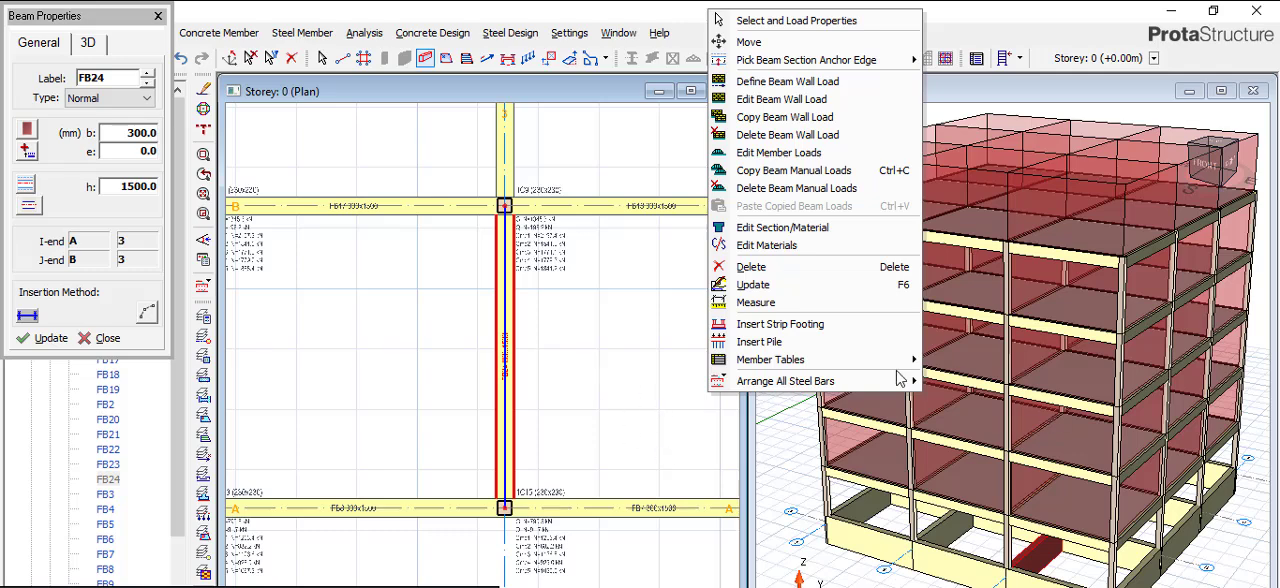
{"action": "left_click", "coordinate": [587, 321]}
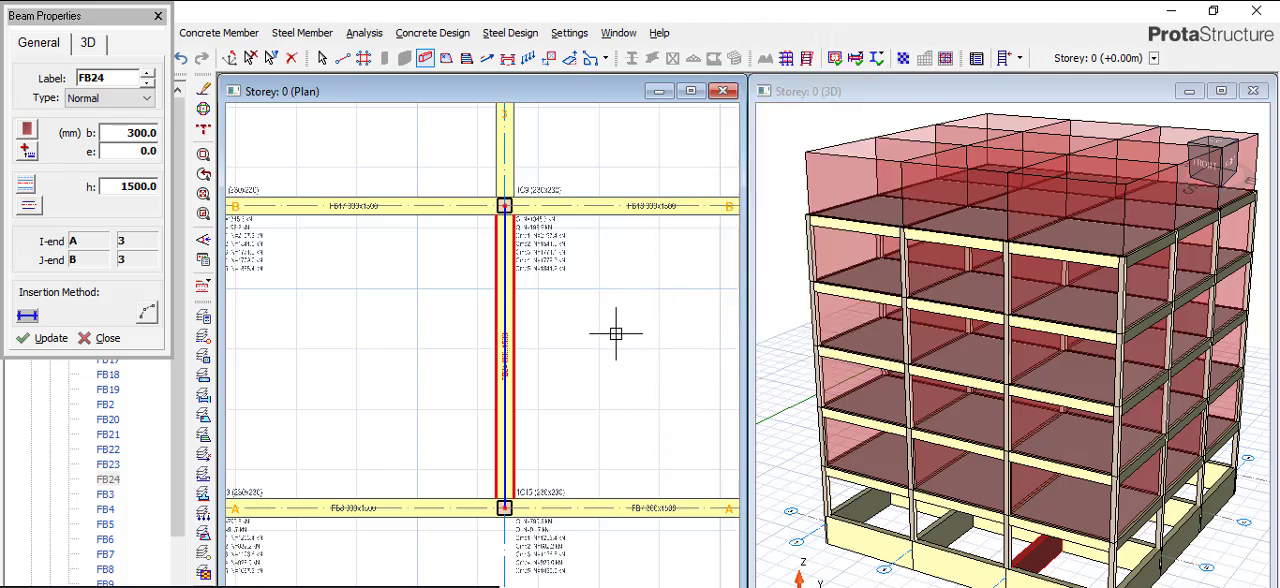
{"action": "scroll", "coordinate": [623, 351], "scroll_direction": "down", "scroll_amount": 3}
{"action": "scroll", "coordinate": [517, 333], "scroll_direction": "down", "scroll_amount": 2}
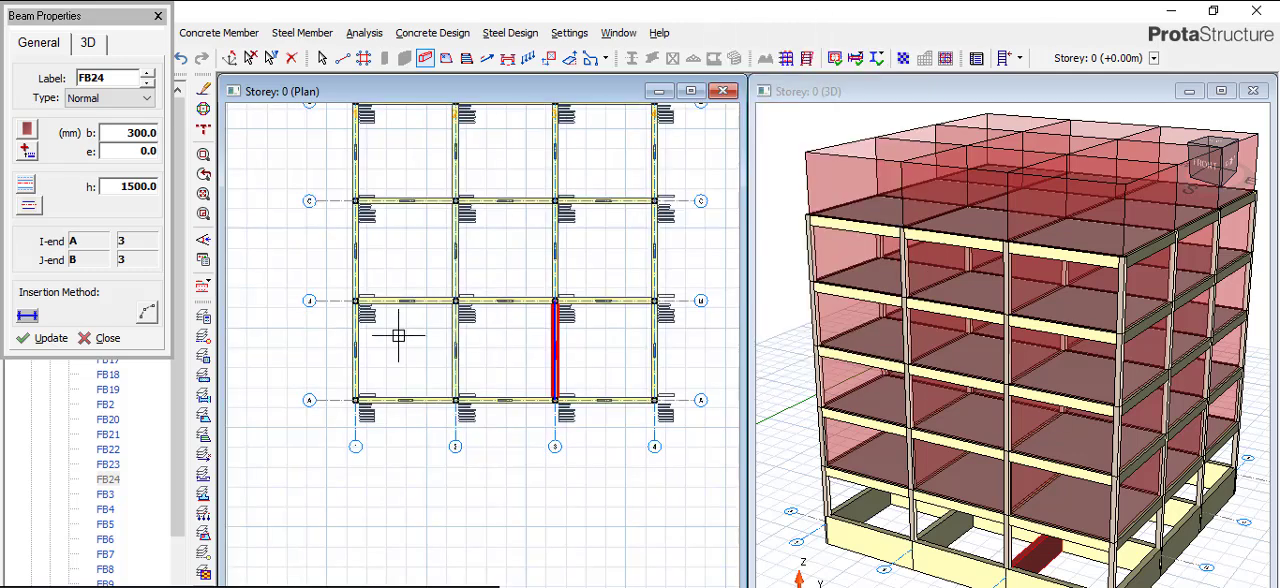
{"action": "left_click", "coordinate": [158, 18]}
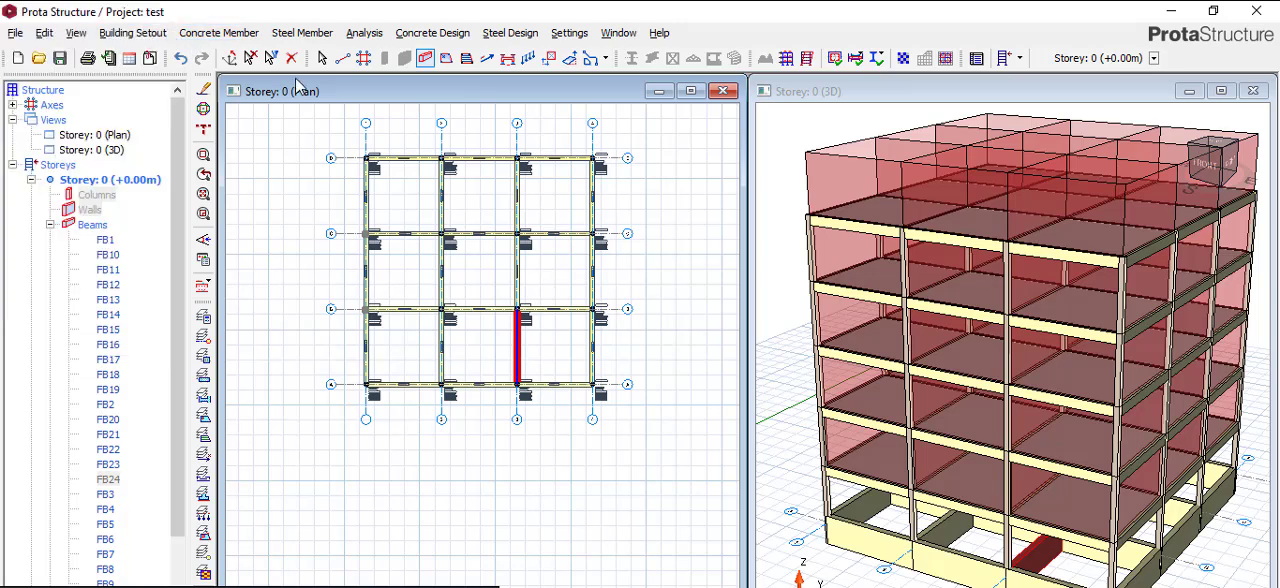
{"action": "left_click", "coordinate": [434, 254]}
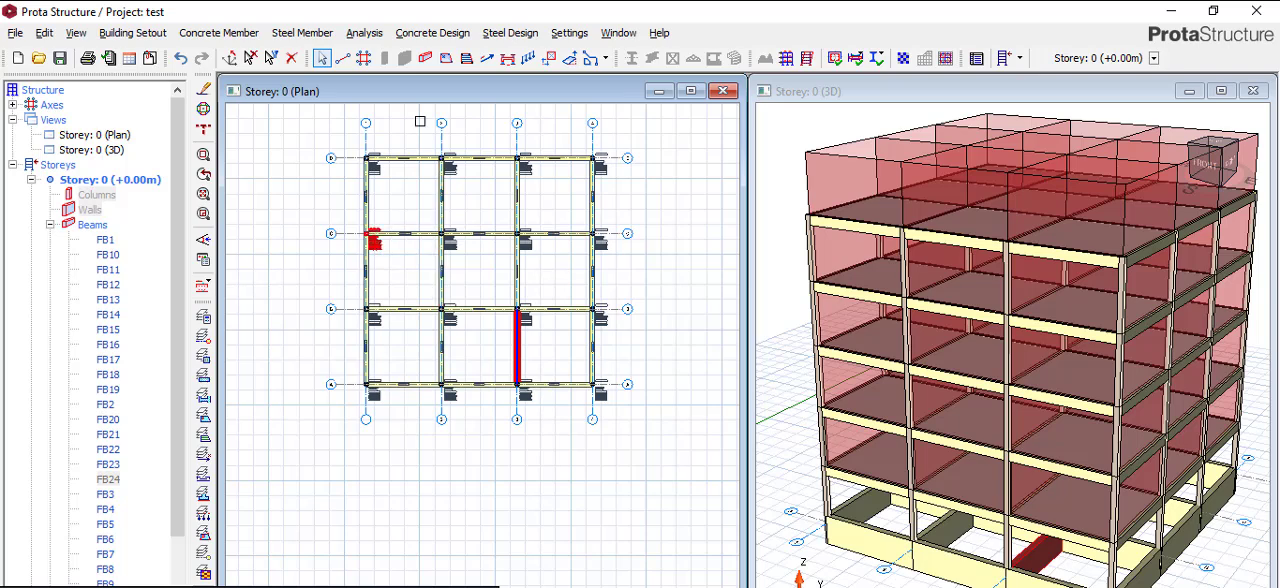
- Start a new slab with a relative level of 1200 mm and accept invalidating the analysis results
{"action": "left_click", "coordinate": [446, 58]}
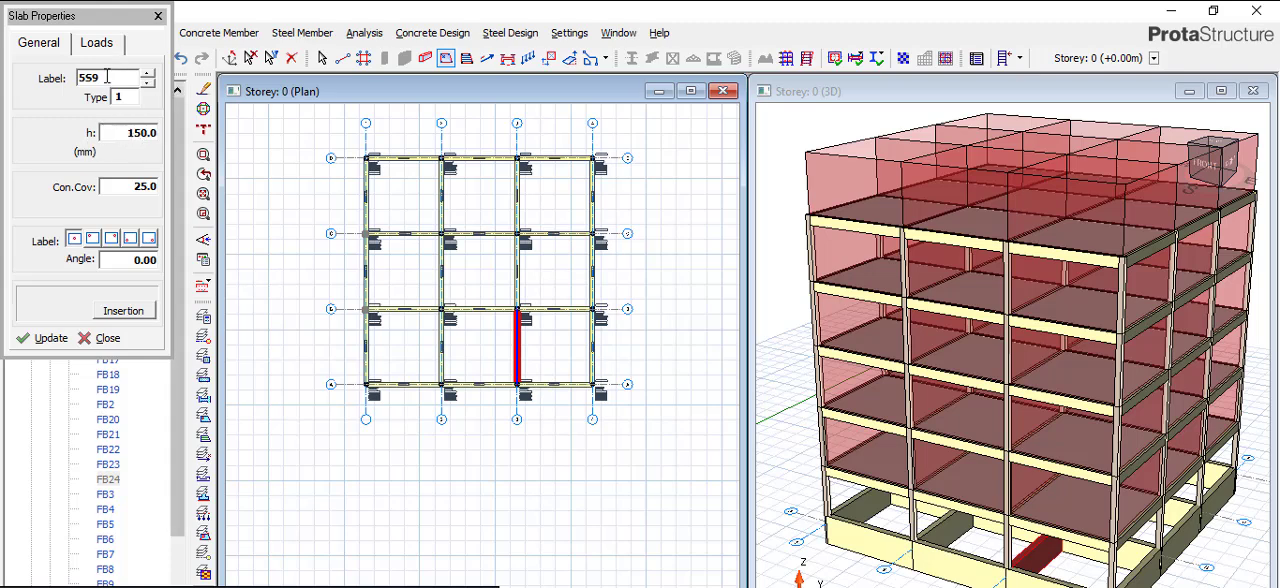
{"action": "left_click", "coordinate": [100, 42]}
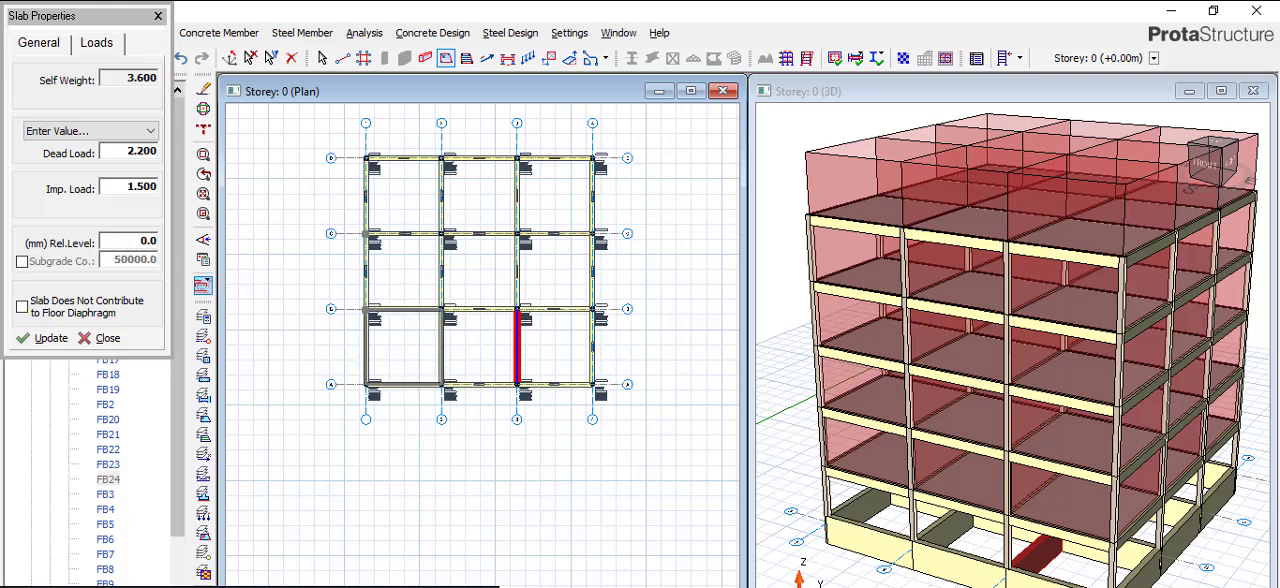
{"action": "left_click", "coordinate": [129, 240]}
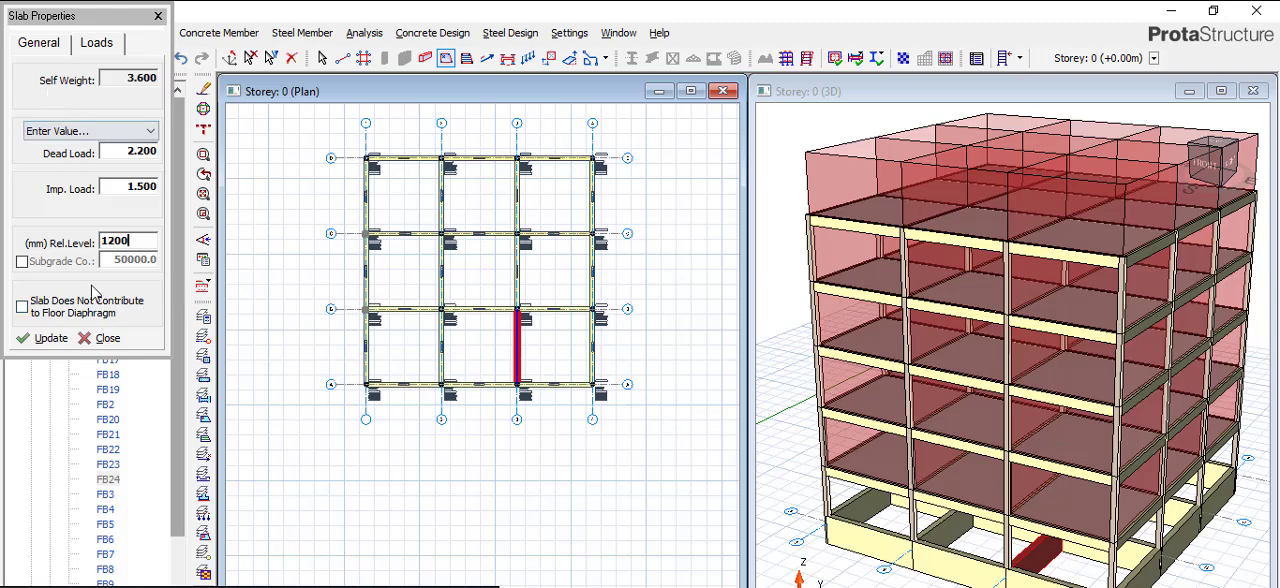
{"action": "left_click", "coordinate": [43, 338]}
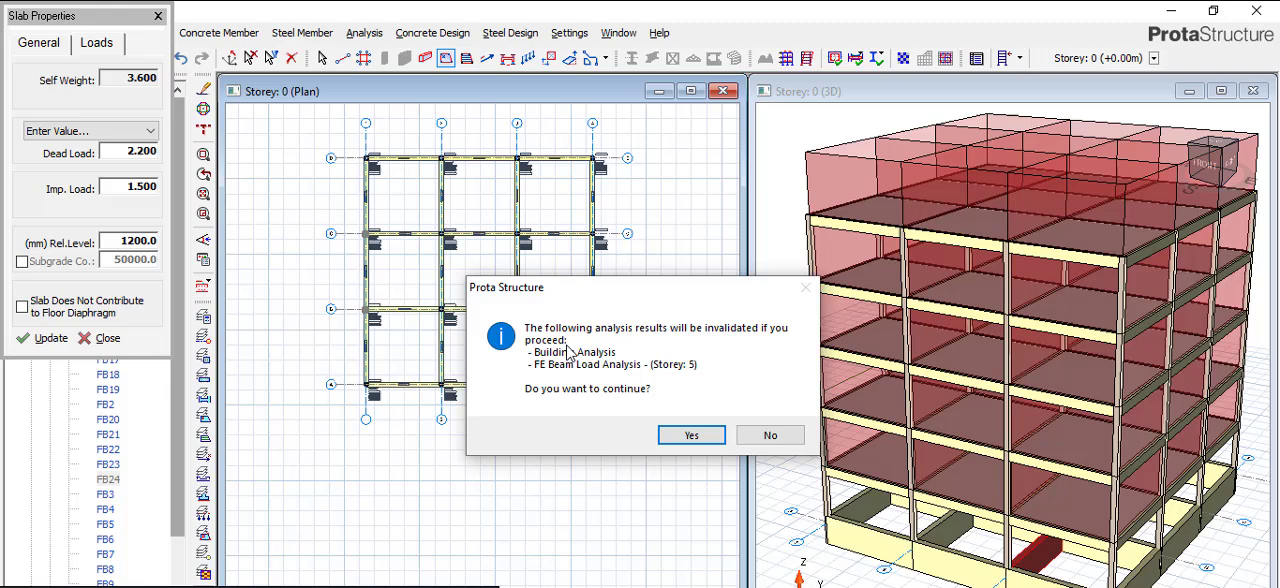
{"action": "left_click", "coordinate": [690, 435]}
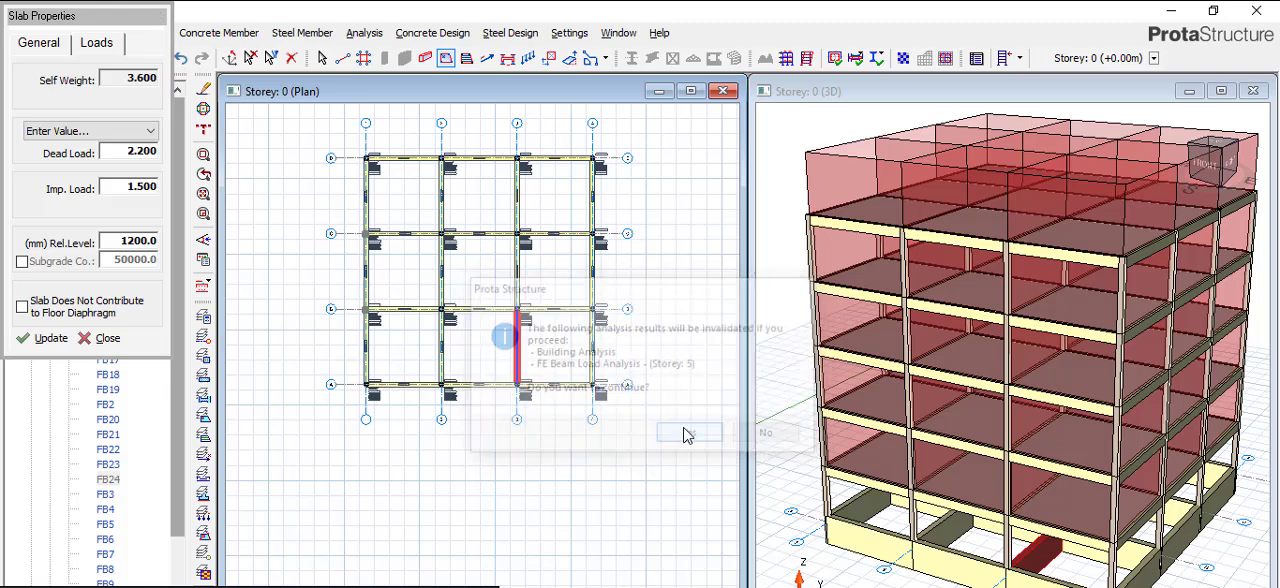
- Insert slabs in all nine bays of the Storey 0 beam grid and end slab insertion
{"action": "left_click", "coordinate": [414, 194]}
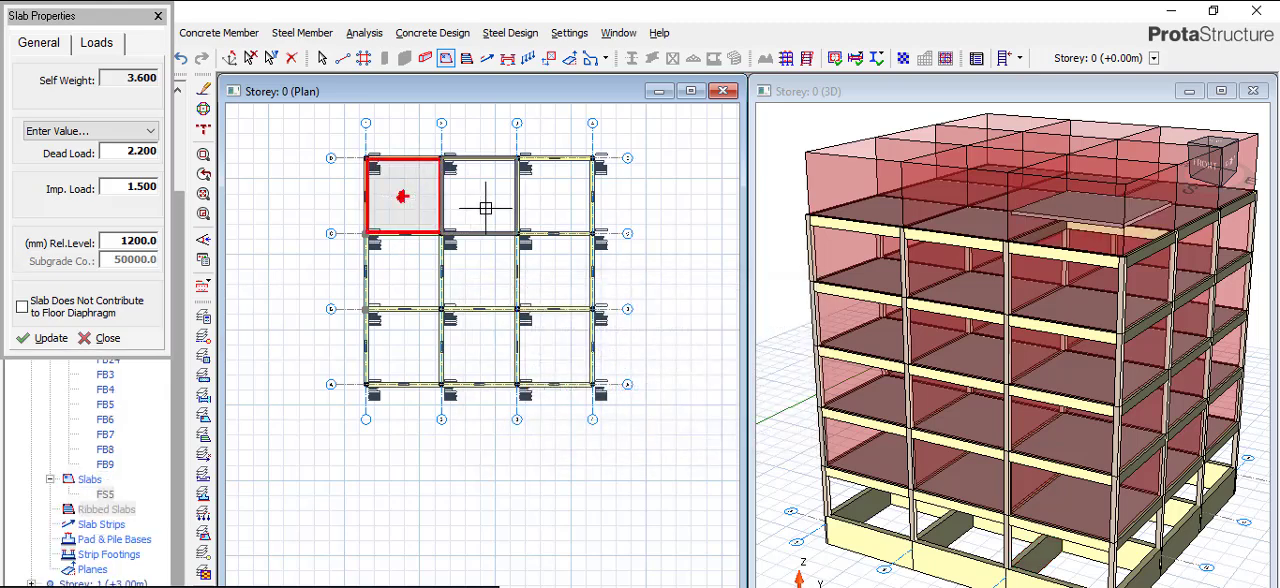
{"action": "left_click", "coordinate": [572, 355]}
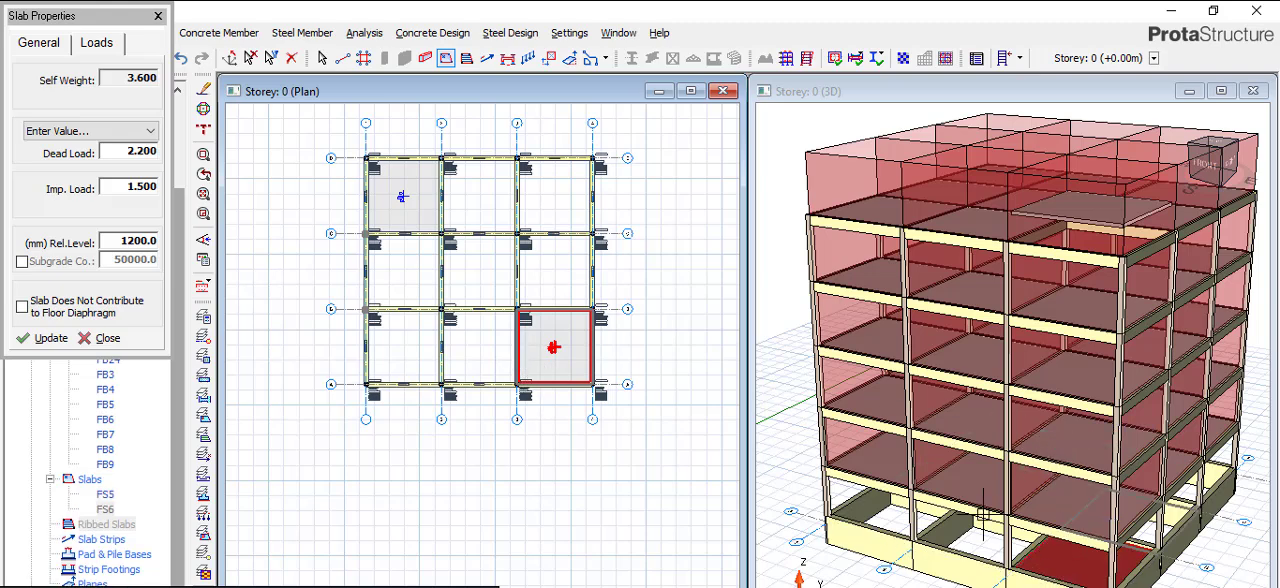
{"action": "left_click", "coordinate": [485, 346]}
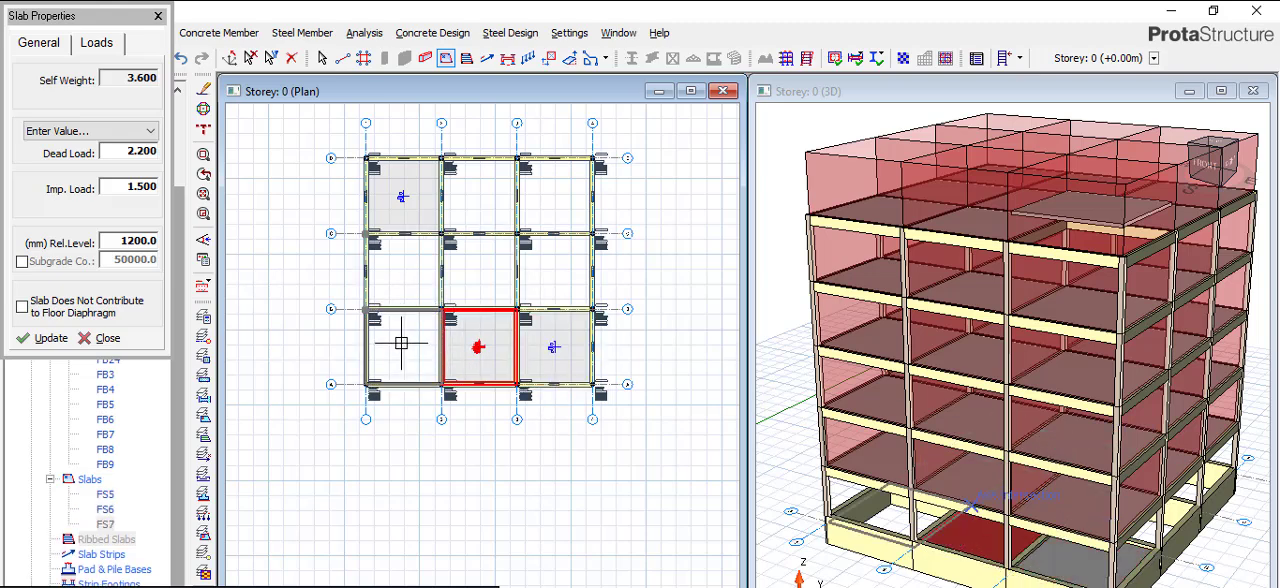
{"action": "left_click", "coordinate": [401, 344]}
{"action": "left_click", "coordinate": [414, 280]}
{"action": "left_click", "coordinate": [496, 270]}
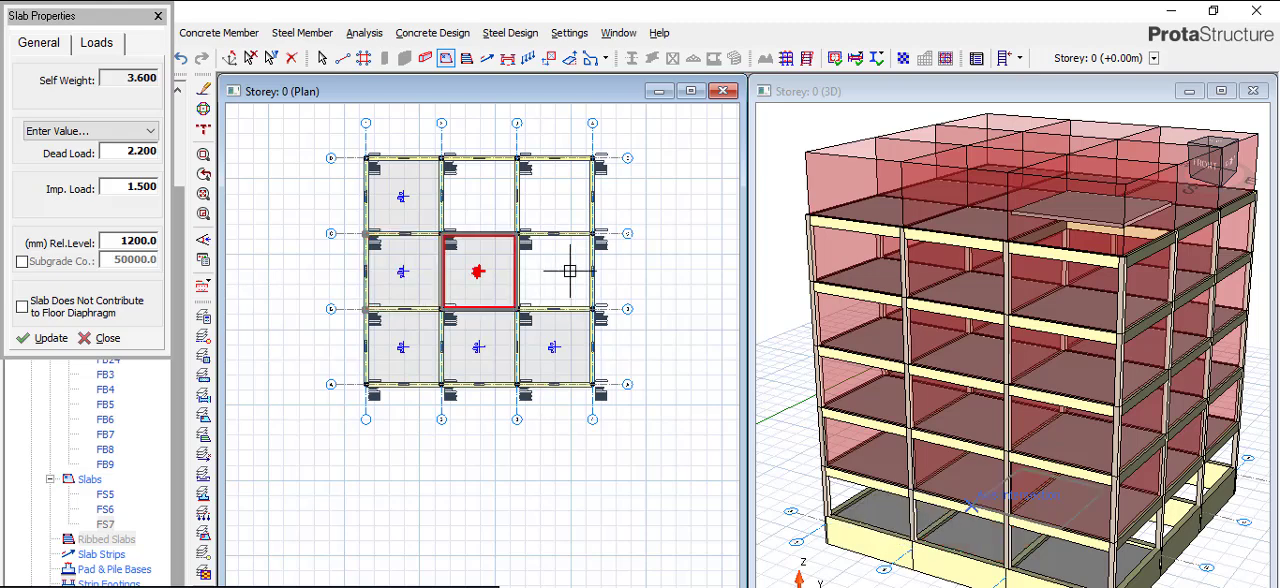
{"action": "left_click", "coordinate": [562, 271]}
{"action": "left_click", "coordinate": [550, 195]}
{"action": "left_click", "coordinate": [483, 185]}
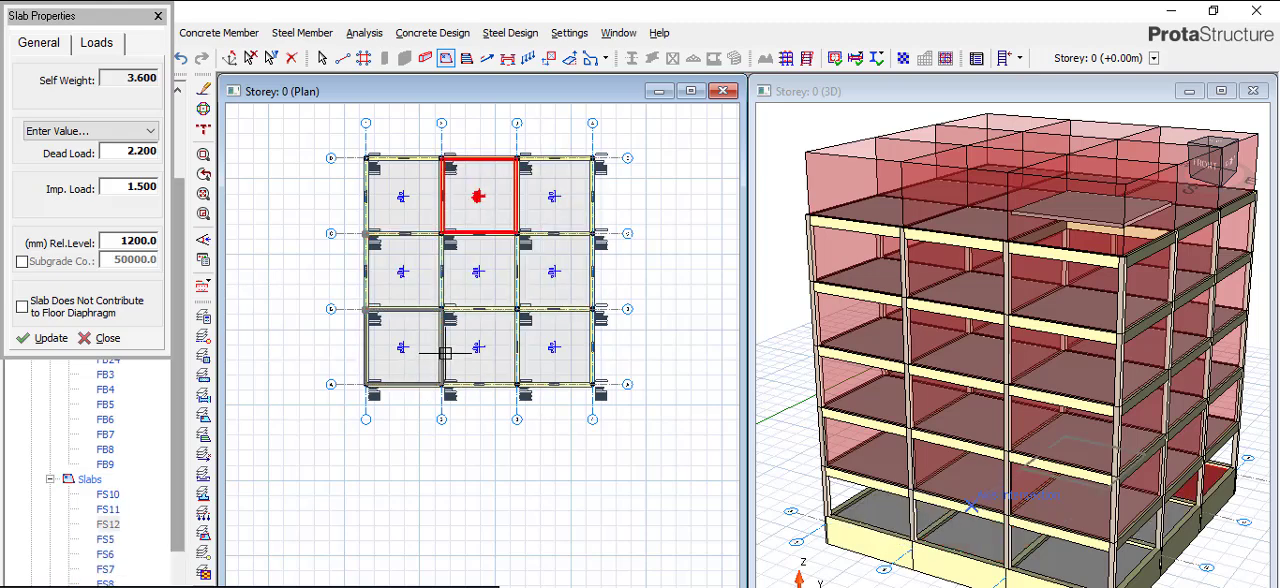
{"action": "left_click", "coordinate": [158, 16]}
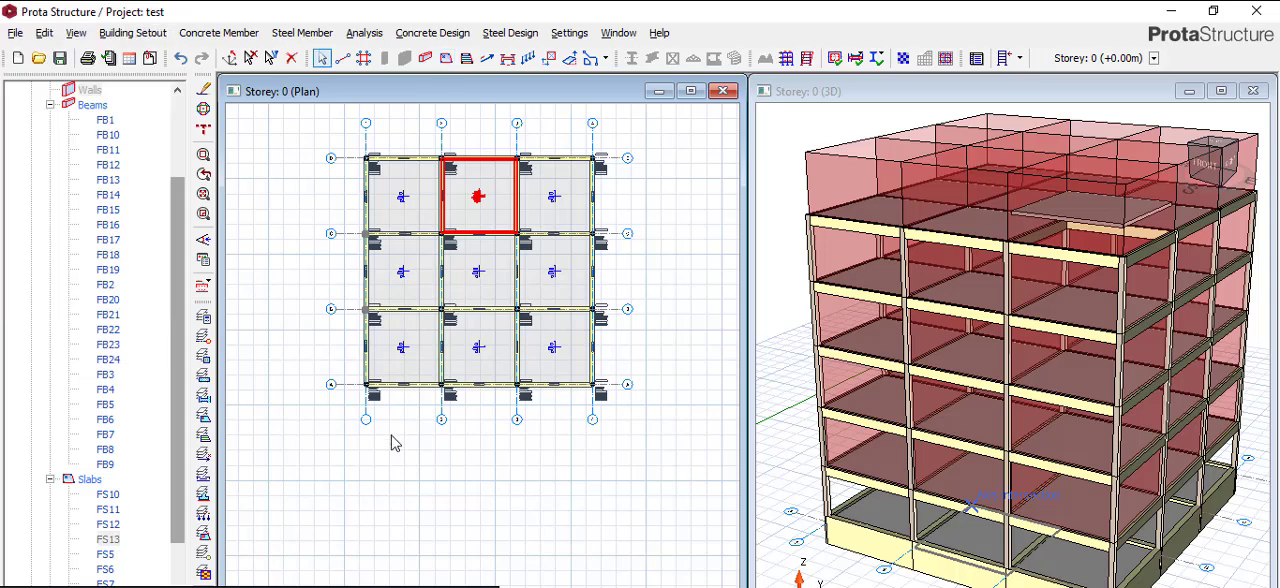
- Start a wall load on the axis D beam between axes 1 and 2 with a unit weight of 3.47 kN/m2
{"action": "scroll", "coordinate": [423, 140], "scroll_direction": "up", "scroll_amount": 6}
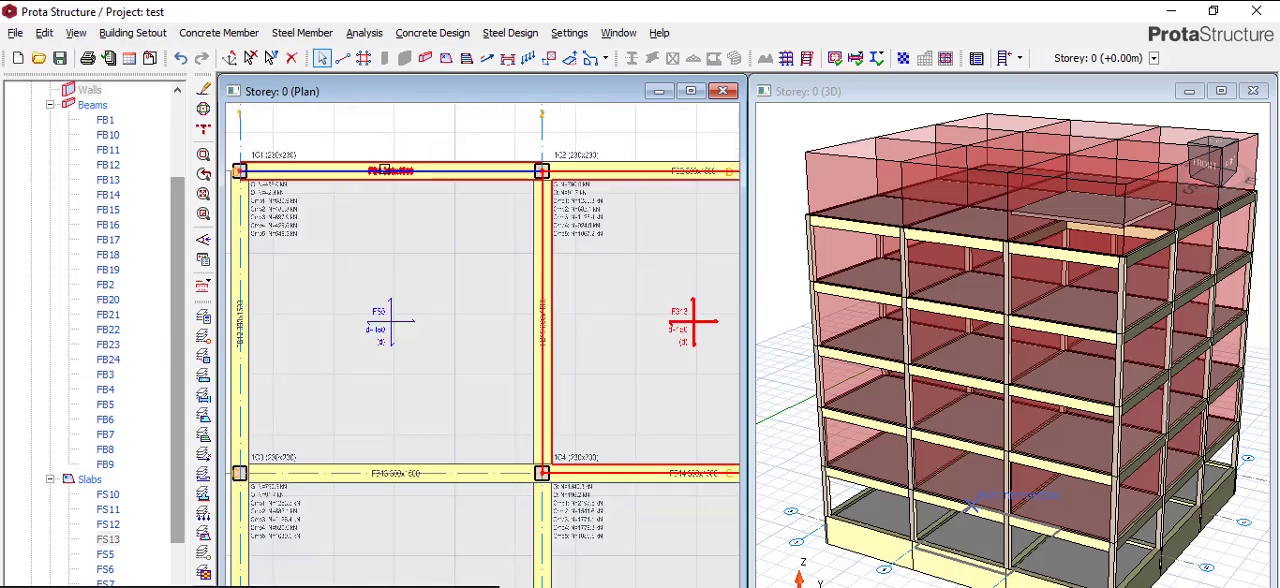
{"action": "left_click", "coordinate": [386, 170]}
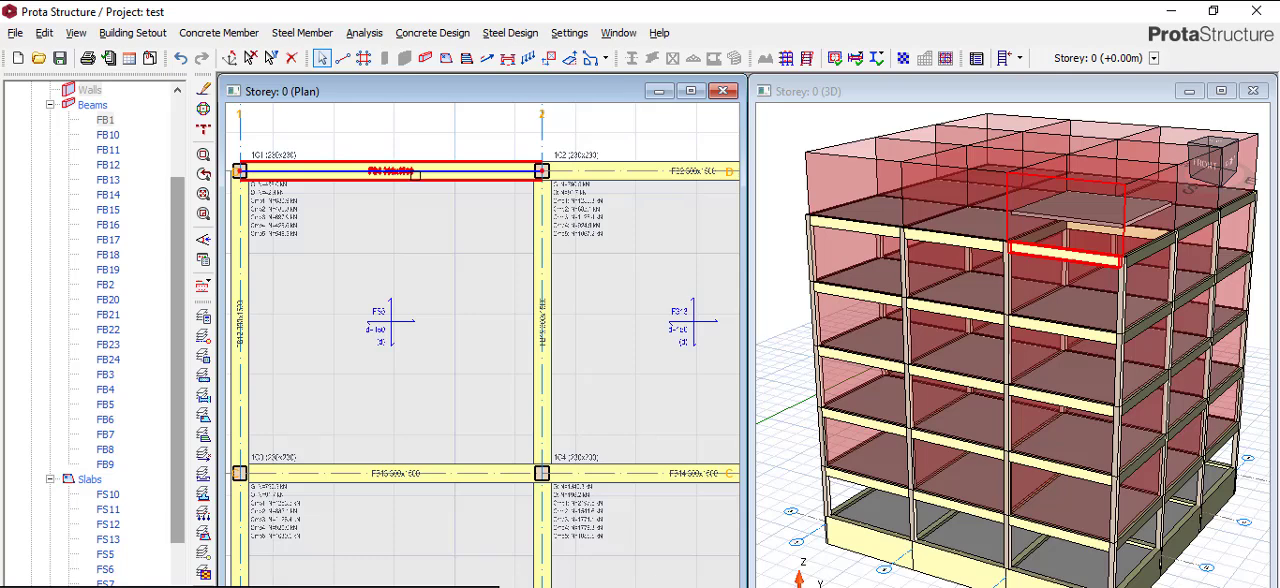
{"action": "right_click", "coordinate": [408, 173]}
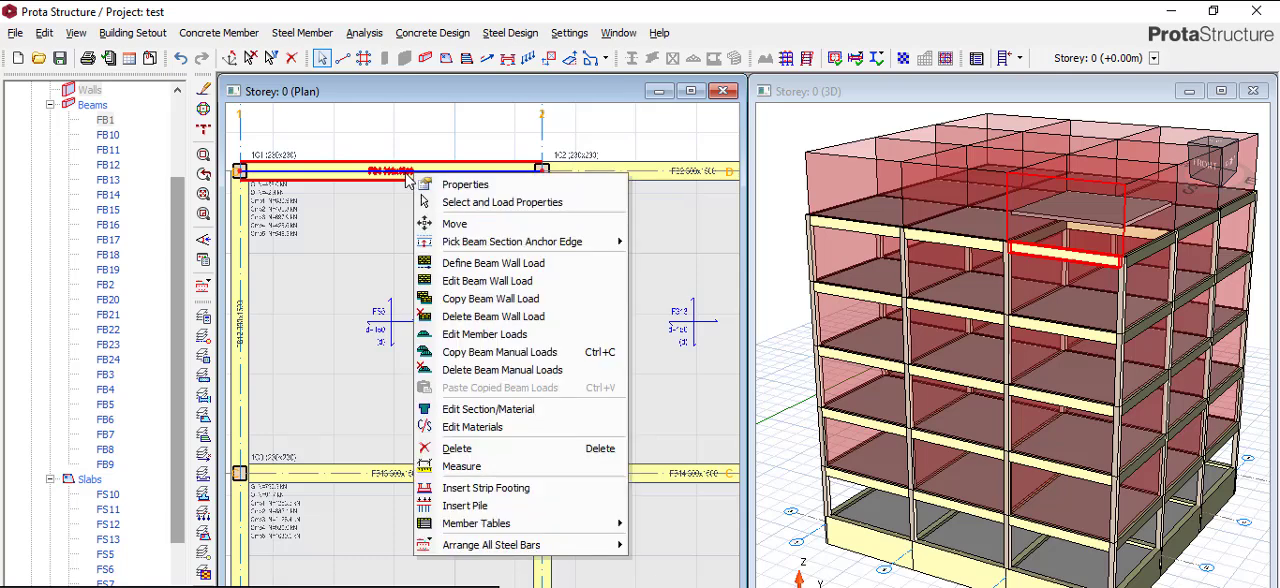
{"action": "left_click", "coordinate": [510, 293]}
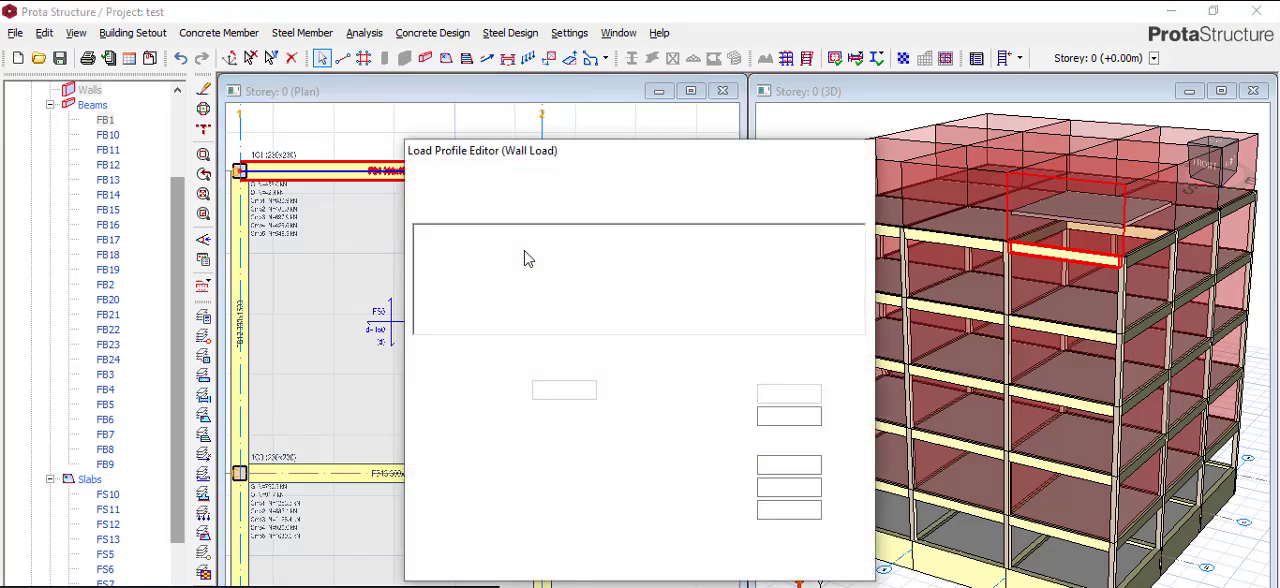
{"action": "double_click", "coordinate": [803, 467]}
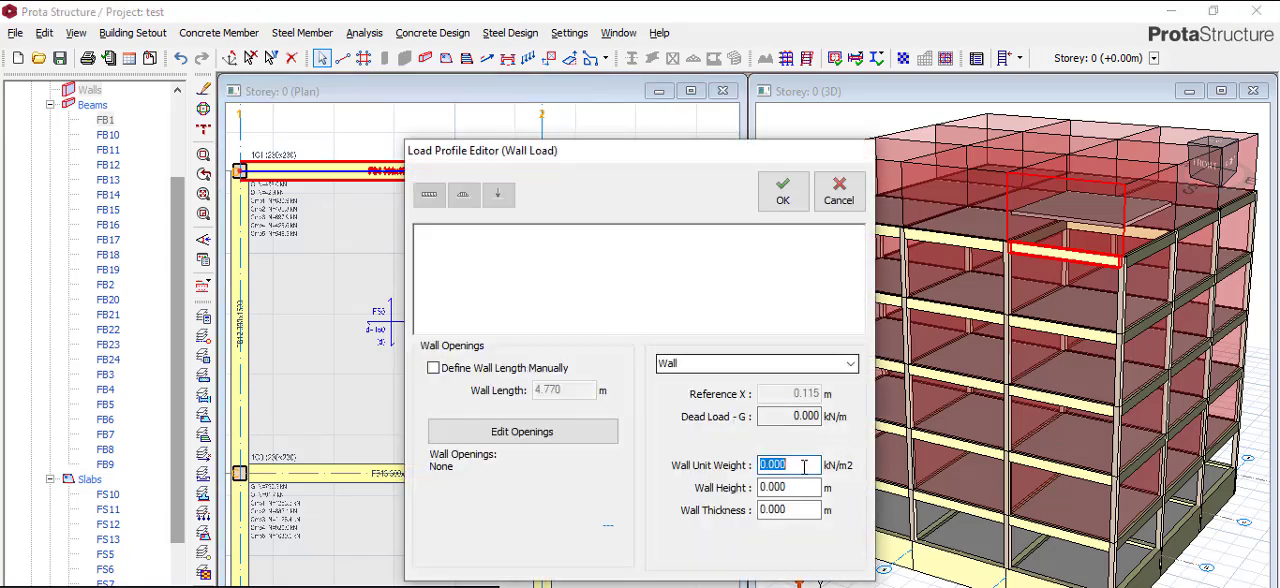
{"action": "type", "text": "3.47"}
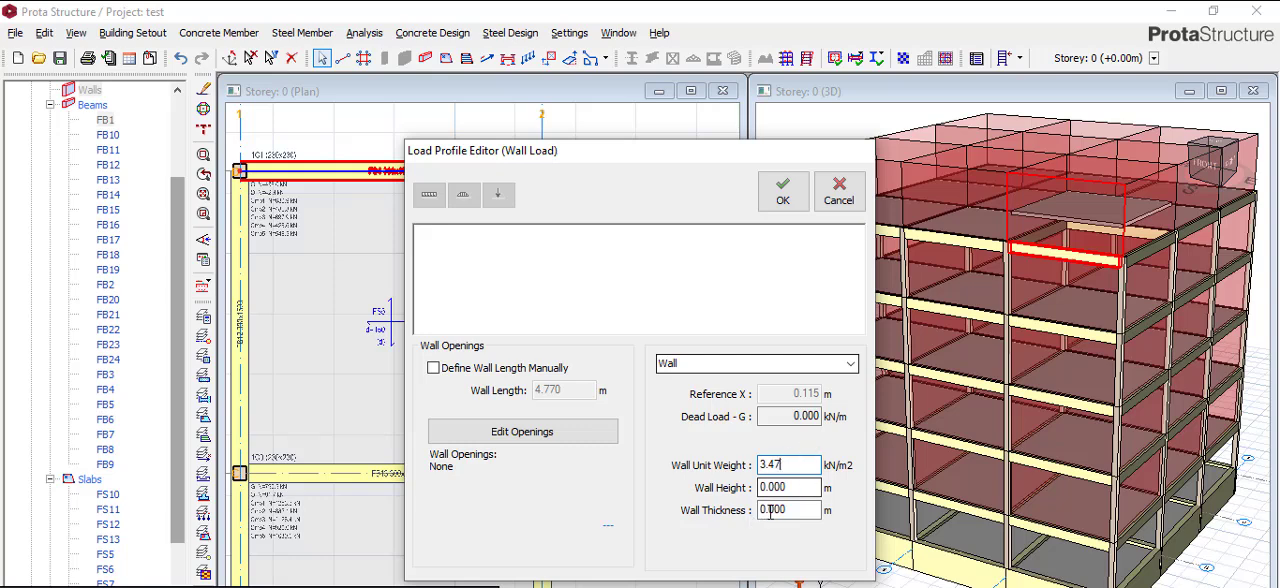
- Set the wall height to 2.7 m and the wall thickness to 0.23 m, and apply the wall load
{"action": "left_click_drag", "start_coordinate": [792, 487], "coordinate": [531, 457]}
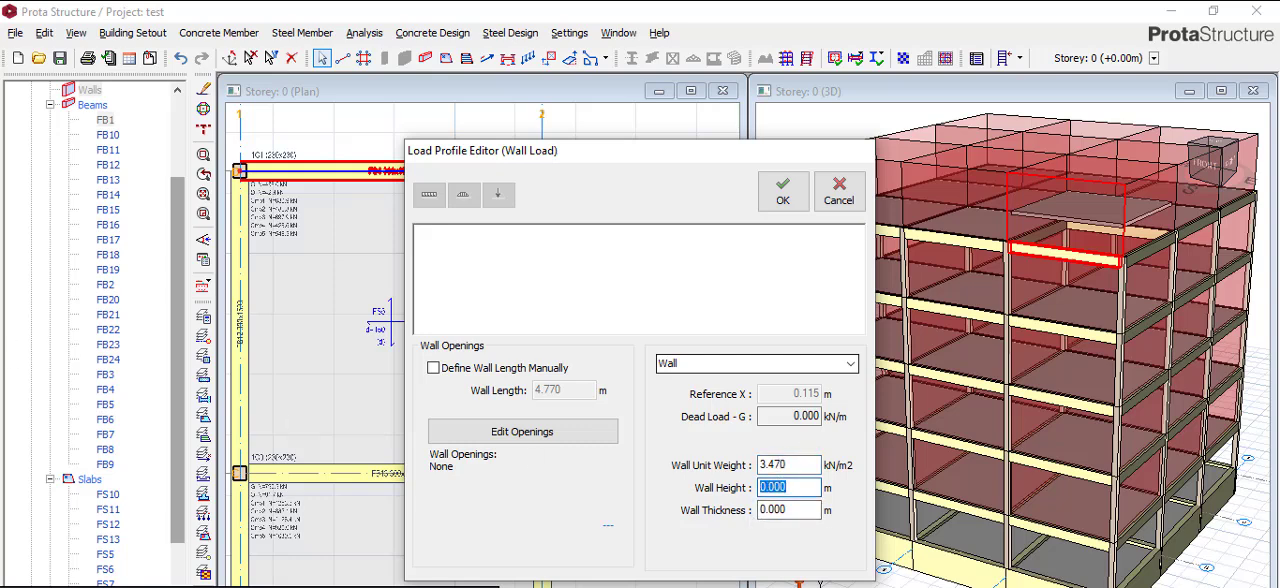
{"action": "type", "text": "2.7"}
{"action": "double_click", "coordinate": [771, 510]}
{"action": "left_click", "coordinate": [771, 513]}
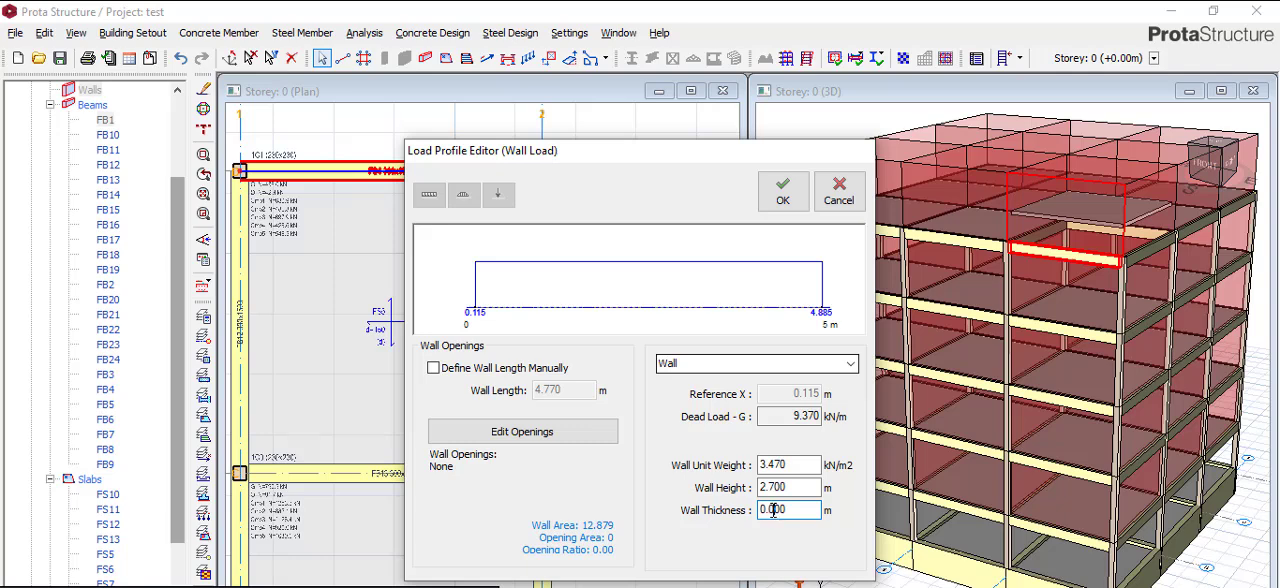
{"action": "left_click_drag", "start_coordinate": [778, 511], "coordinate": [1177, 545]}
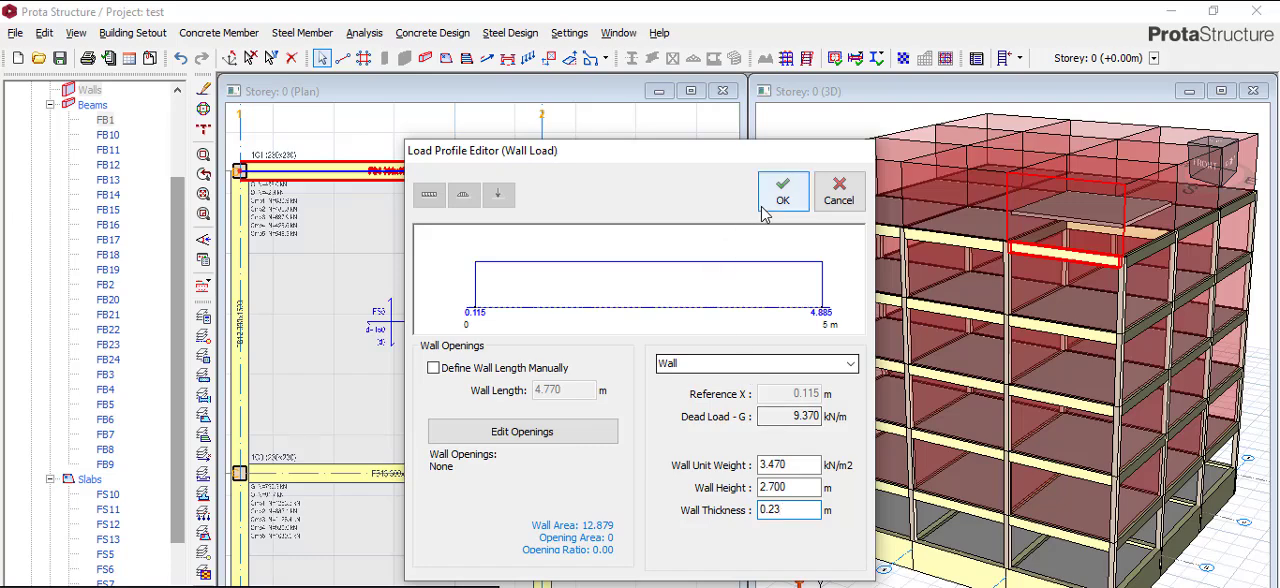
{"action": "left_click", "coordinate": [798, 198]}
- Copy the wall load of the axis D foundation beam between axes 1 and 2
{"action": "scroll", "coordinate": [466, 292], "scroll_direction": "down", "scroll_amount": 4}
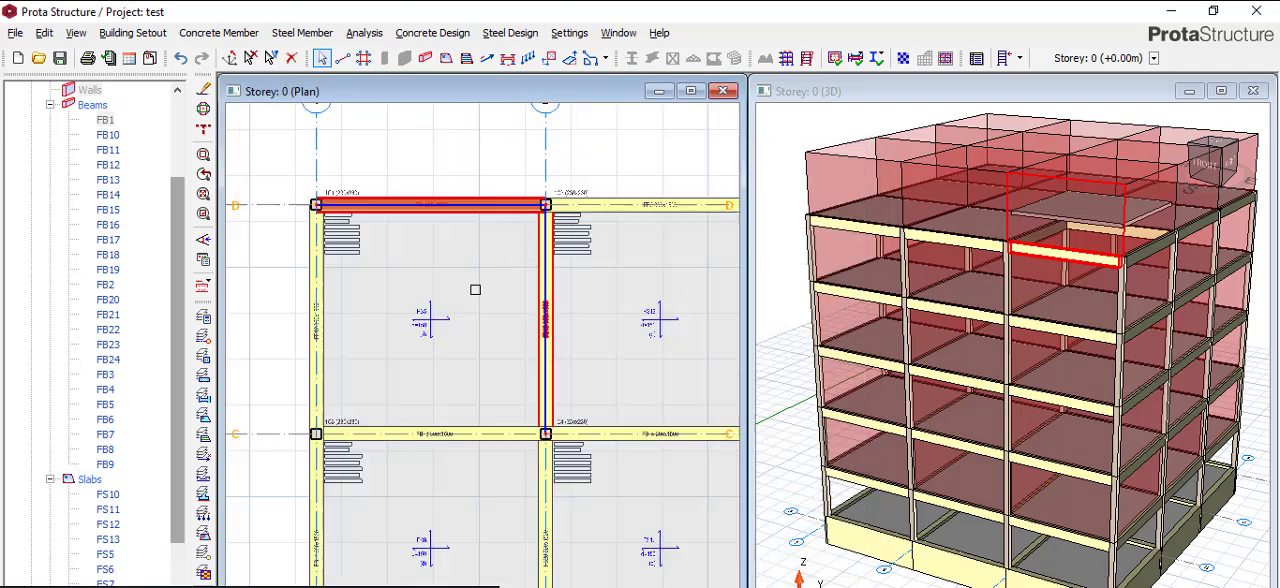
{"action": "scroll", "coordinate": [466, 255], "scroll_direction": "up", "scroll_amount": 5}
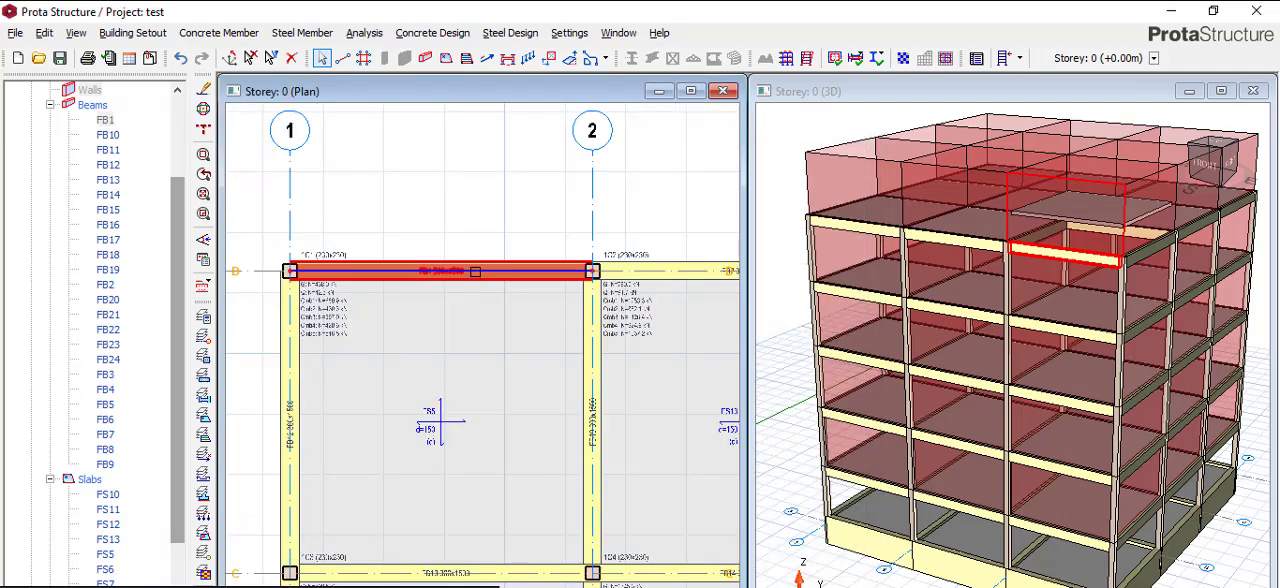
{"action": "right_click", "coordinate": [455, 279]}
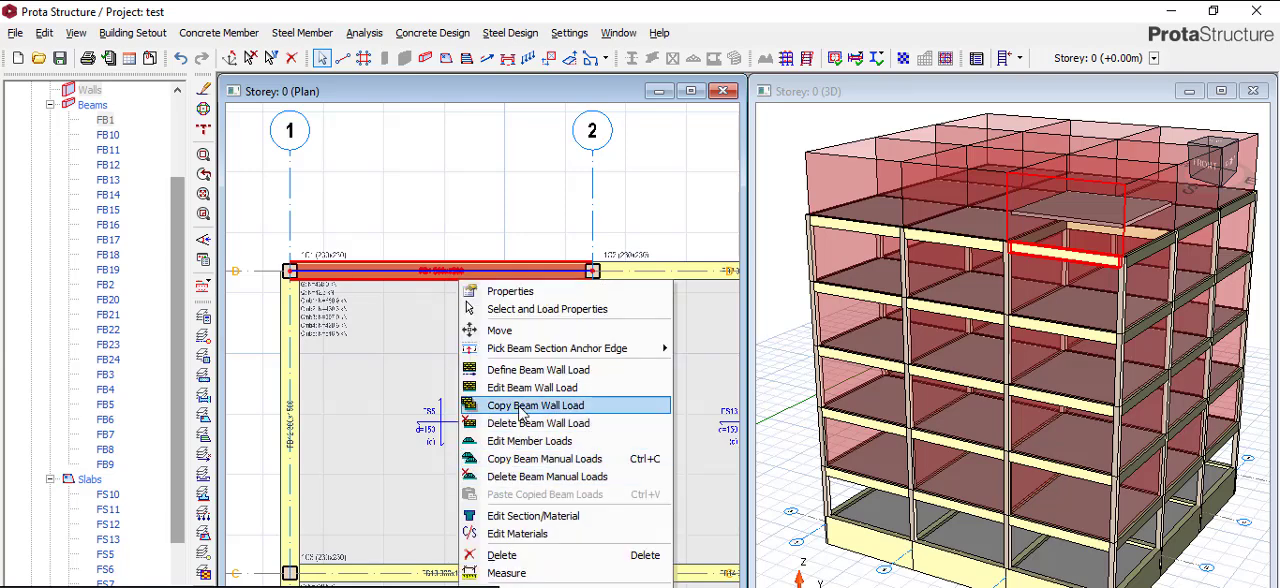
{"action": "left_click", "coordinate": [520, 405]}
- Paste the copied wall load onto all Storey 0 foundation beams, replacing any existing wall load, and clear the selection
{"action": "scroll", "coordinate": [424, 300], "scroll_direction": "down", "scroll_amount": 8}
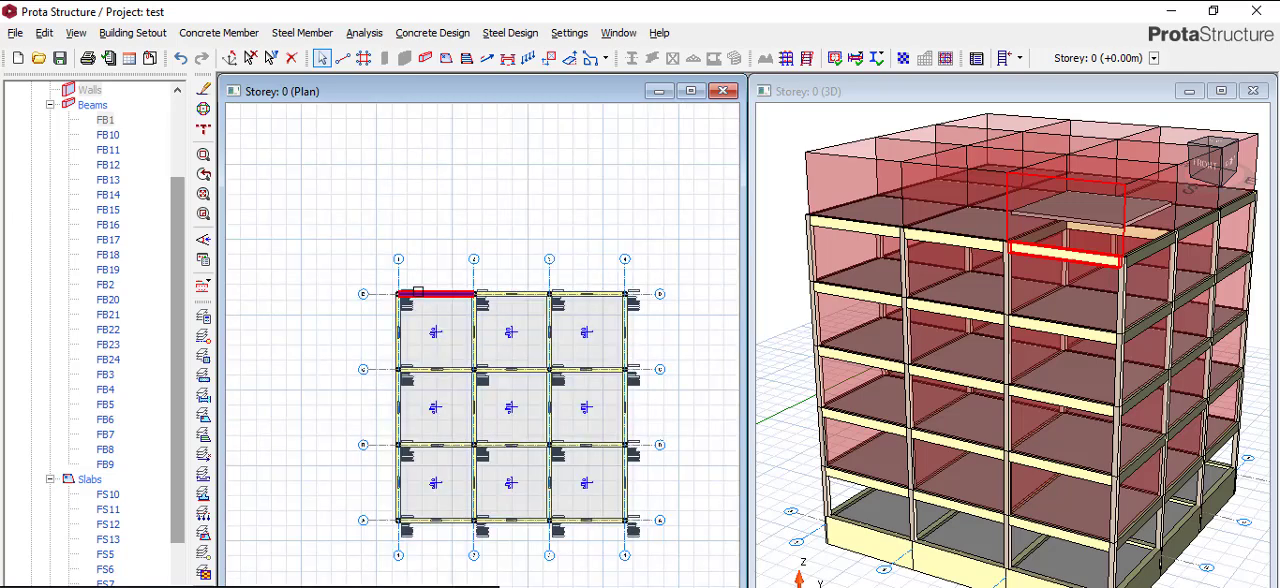
{"action": "left_click_drag", "start_coordinate": [385, 276], "coordinate": [553, 430]}
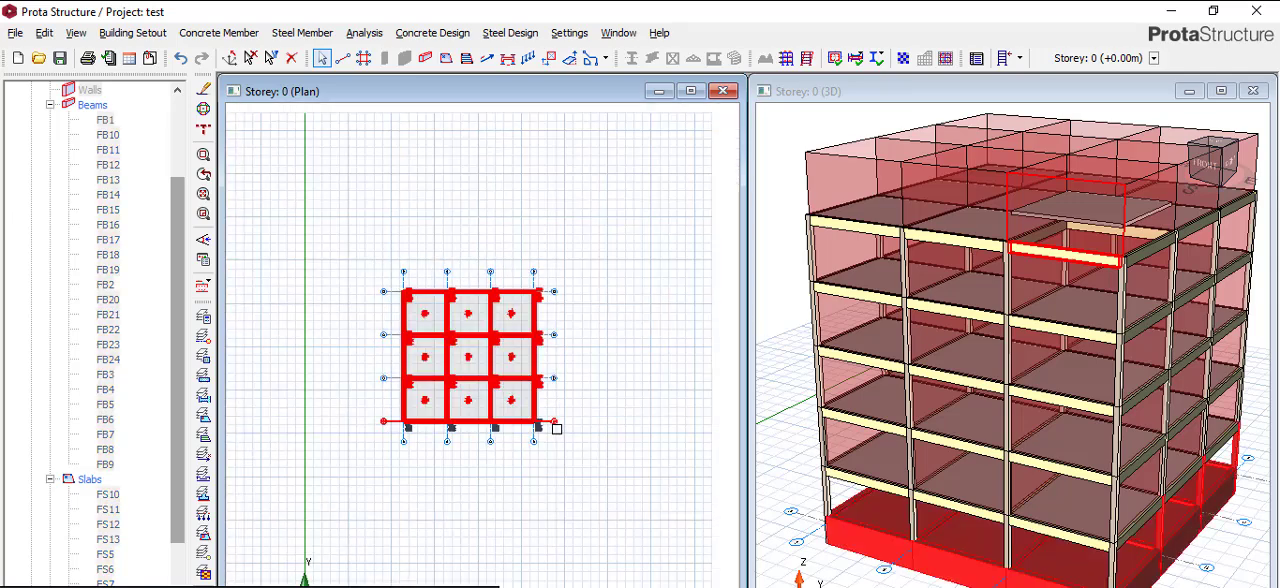
{"action": "right_click", "coordinate": [494, 369]}
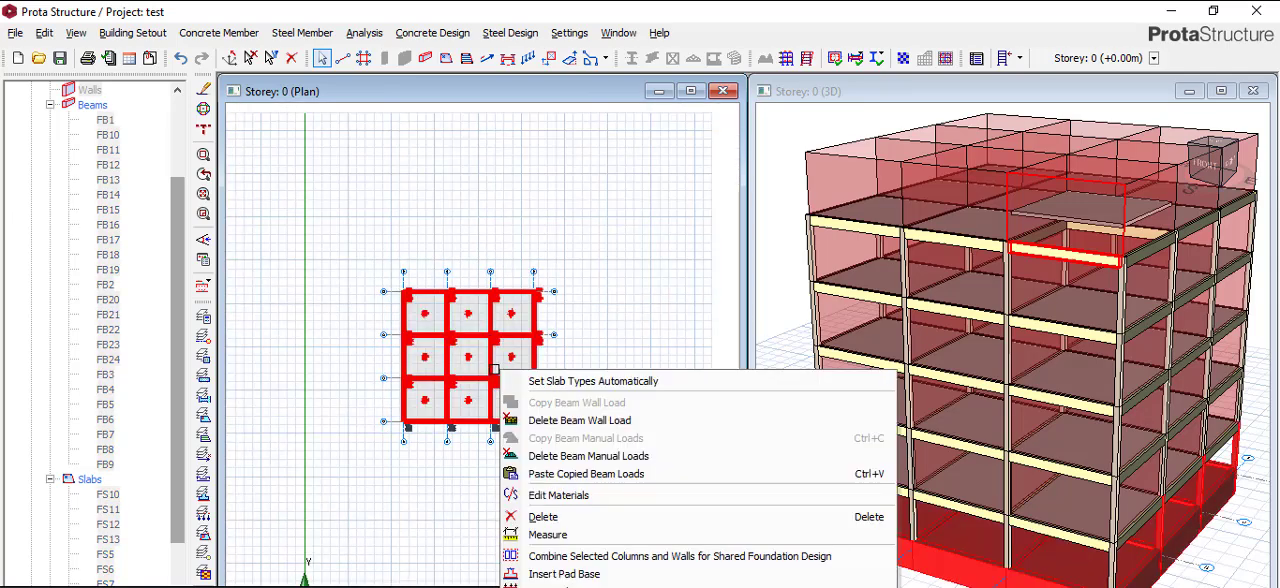
{"action": "left_click", "coordinate": [562, 477]}
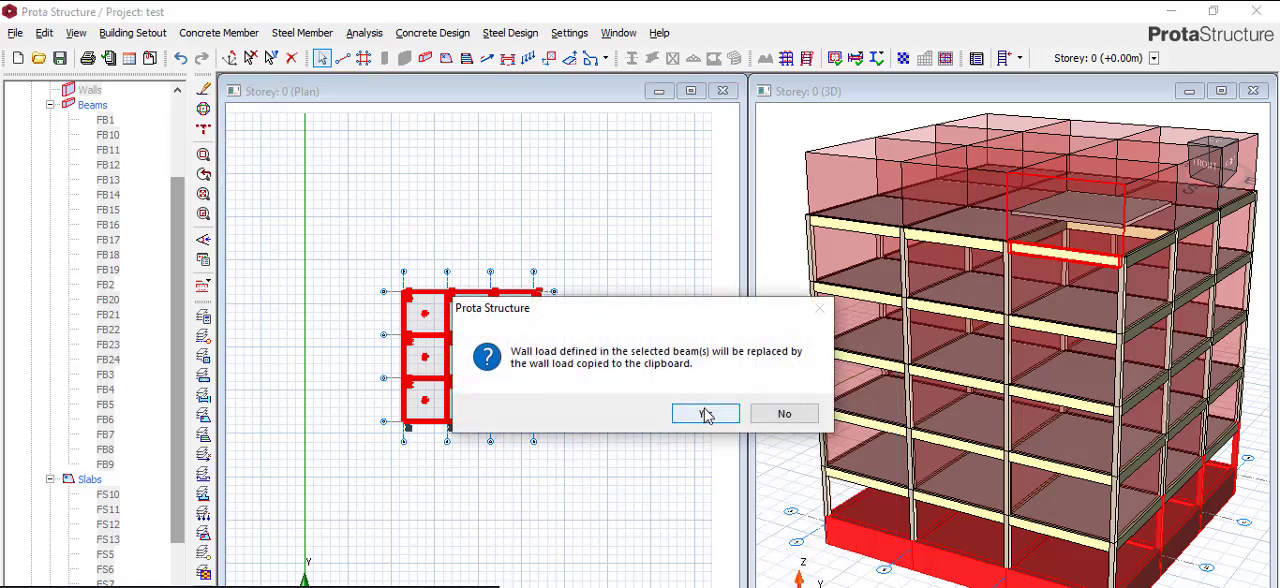
{"action": "left_click", "coordinate": [704, 414]}
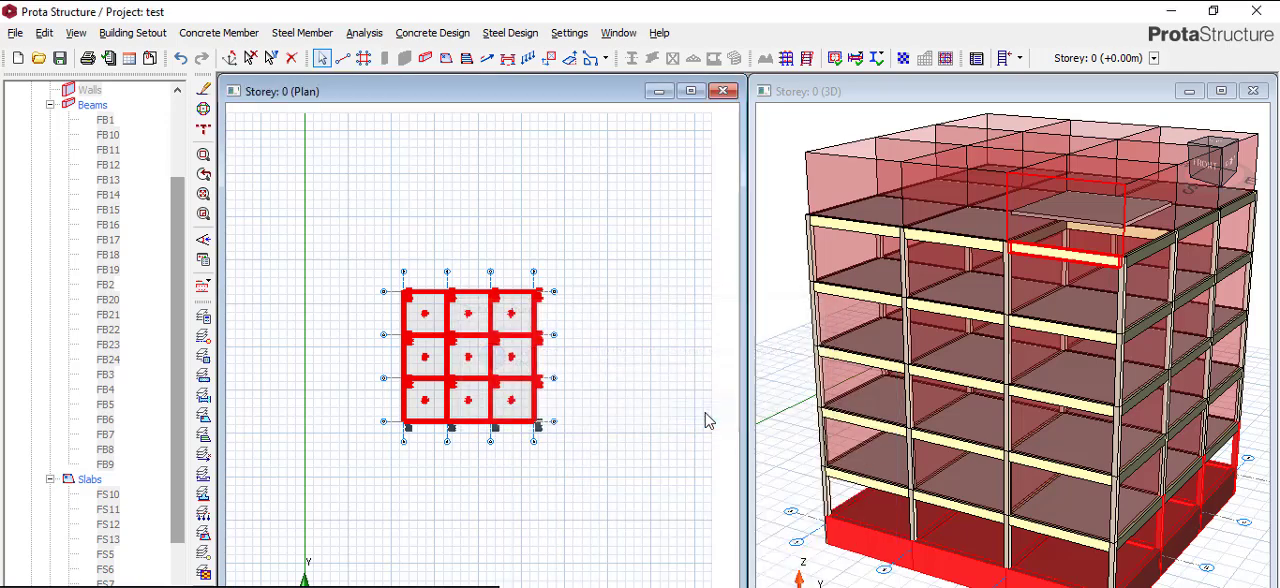
{"action": "left_click", "coordinate": [673, 451]}
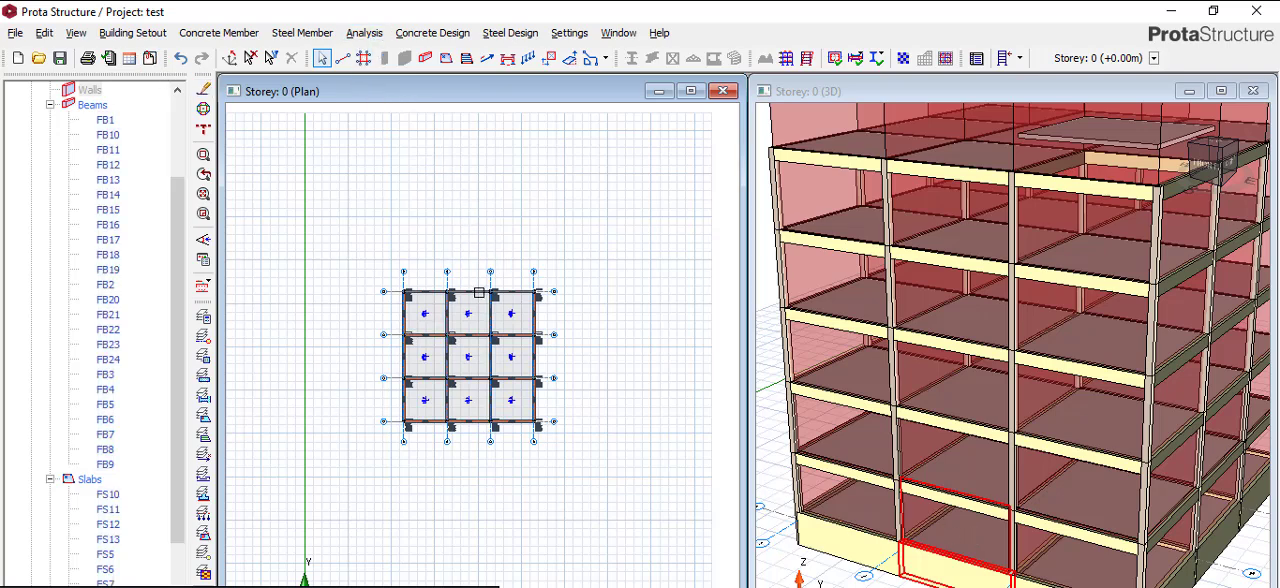
{"action": "scroll", "coordinate": [464, 354], "scroll_direction": "up", "scroll_amount": 3}
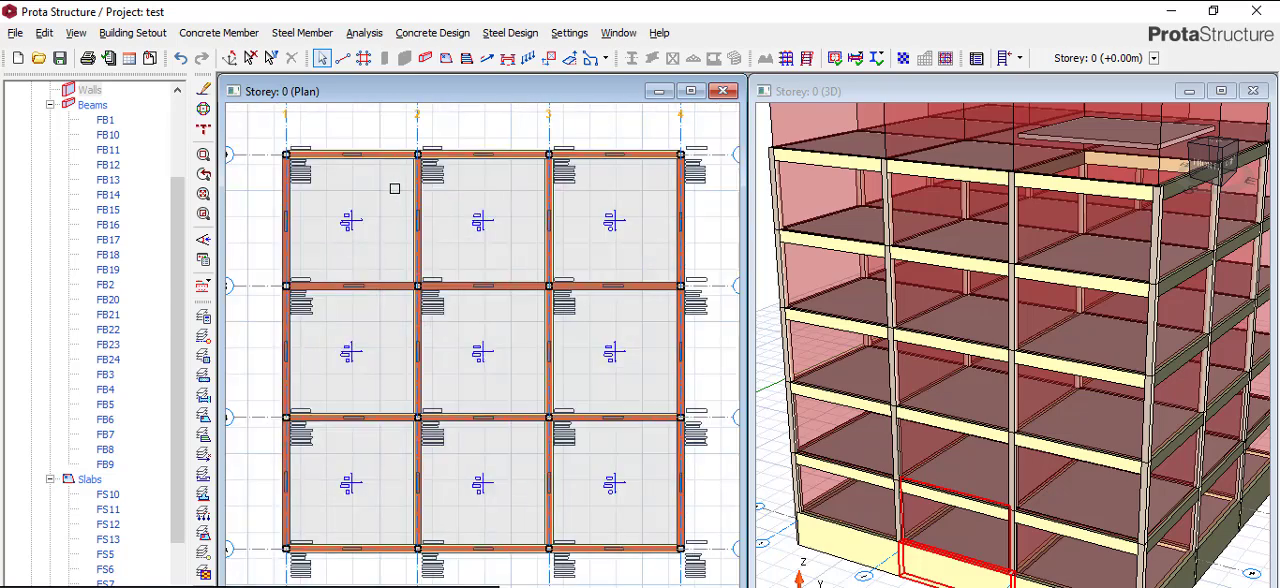
- Insert an X-direction slab strip of type FE Strip, about 20.2 m long, across the bays between axes C and D
{"action": "scroll", "coordinate": [391, 108], "scroll_direction": "down", "scroll_amount": 2}
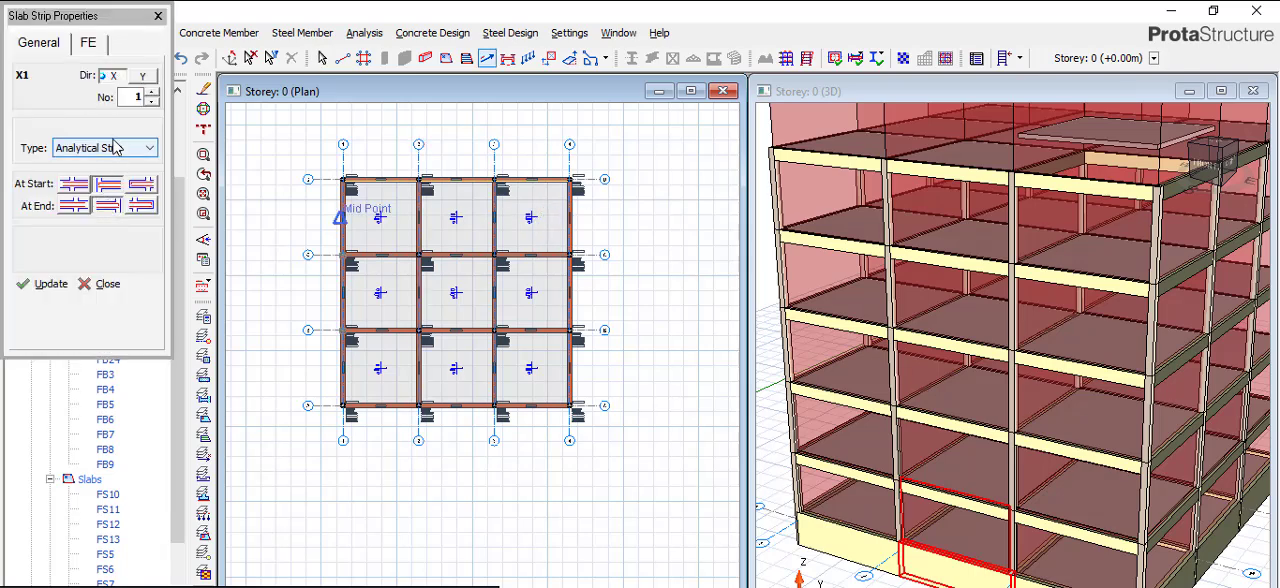
{"action": "left_click", "coordinate": [126, 148]}
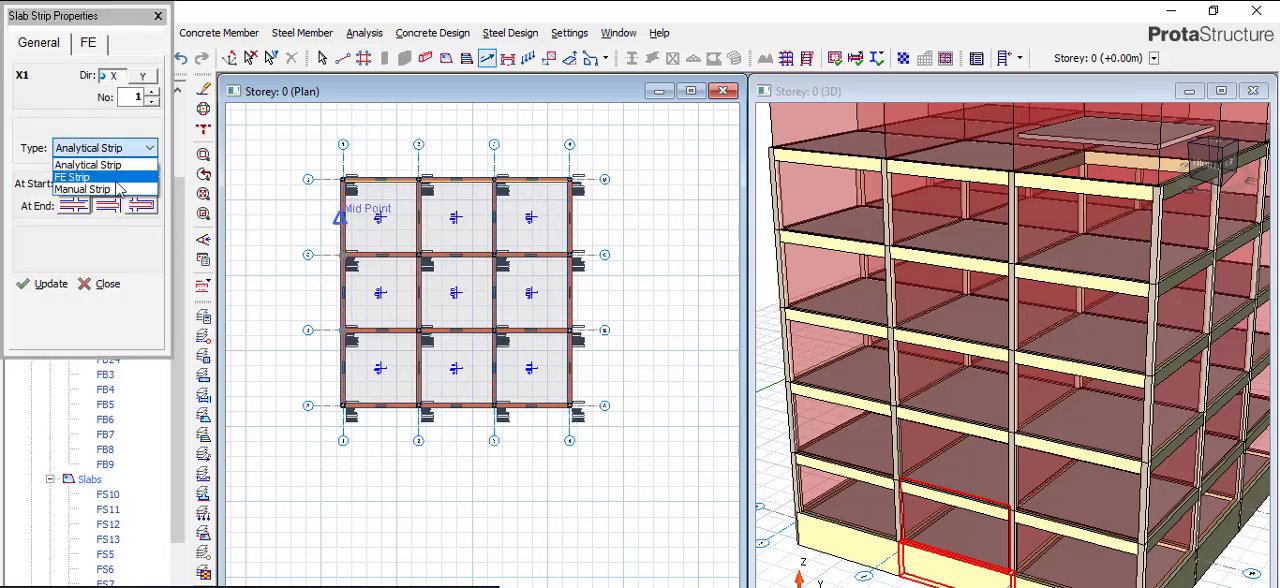
{"action": "left_click", "coordinate": [118, 177]}
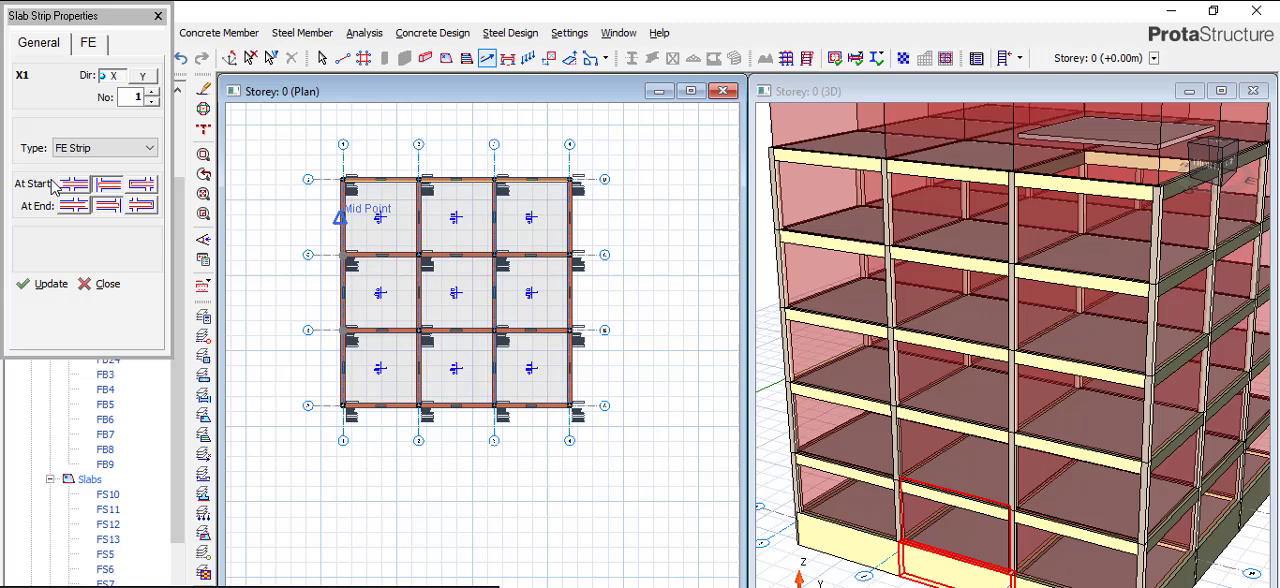
{"action": "left_click", "coordinate": [298, 214]}
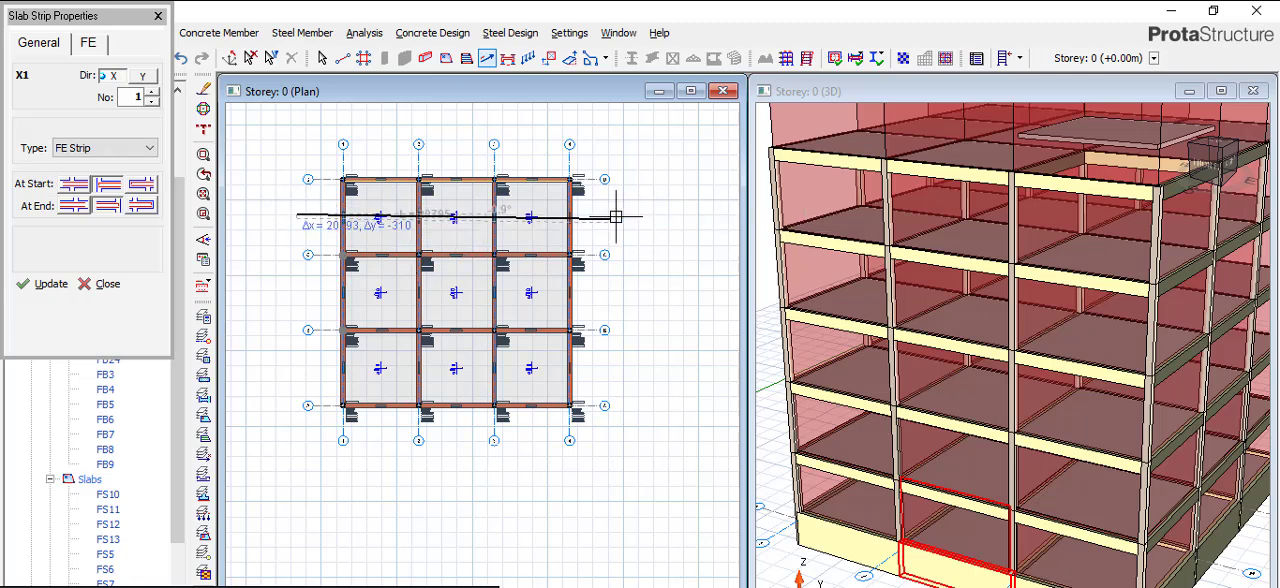
{"action": "scroll", "coordinate": [601, 214], "scroll_direction": "up", "scroll_amount": 1}
{"action": "scroll", "coordinate": [601, 214], "scroll_direction": "up", "scroll_amount": 1}
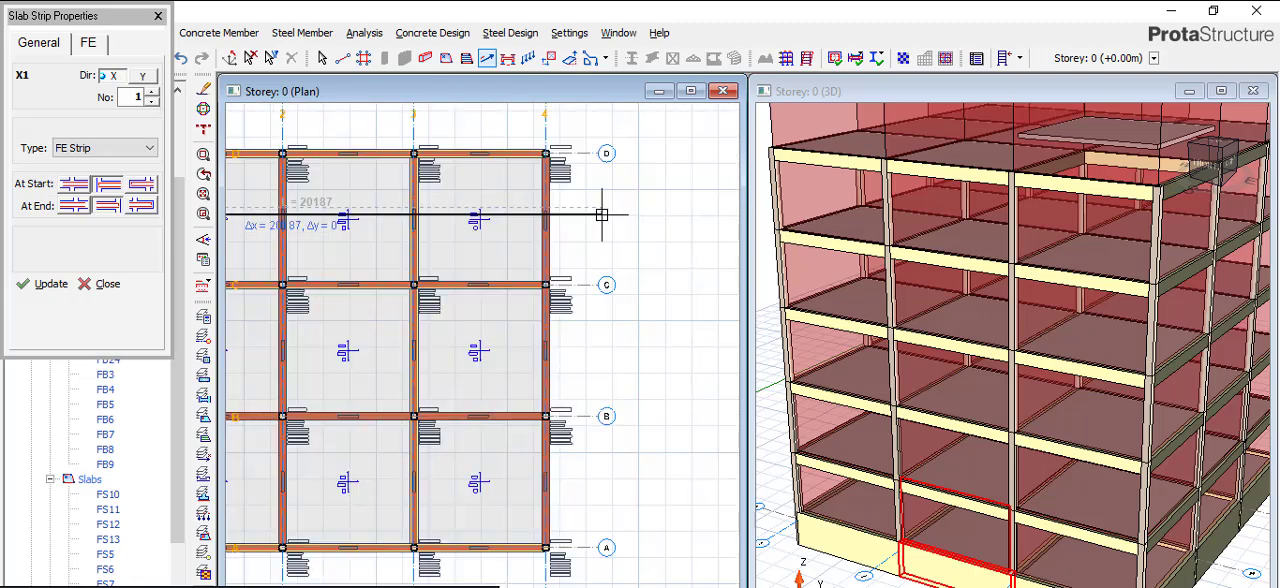
{"action": "scroll", "coordinate": [614, 199], "scroll_direction": "down", "scroll_amount": 3}
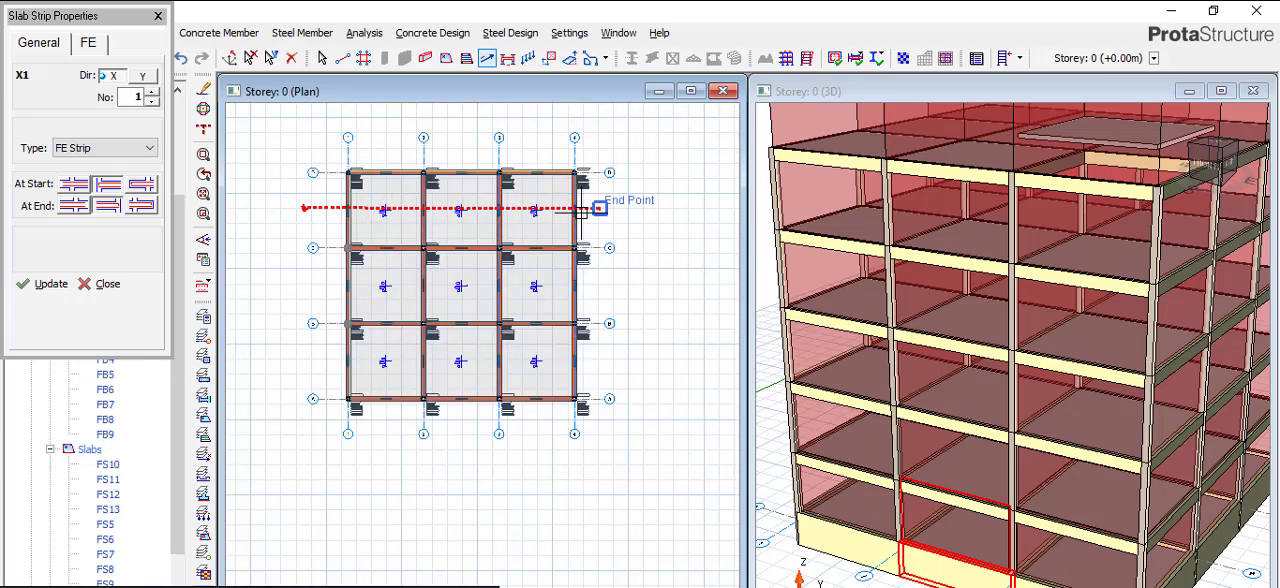
{"action": "scroll", "coordinate": [396, 267], "scroll_direction": "up", "scroll_amount": 1}
- Draw two more X-direction FE strips, about 19.3 m across bays B–C and about 18.7 m across bays A–B
{"action": "left_click", "coordinate": [372, 268]}
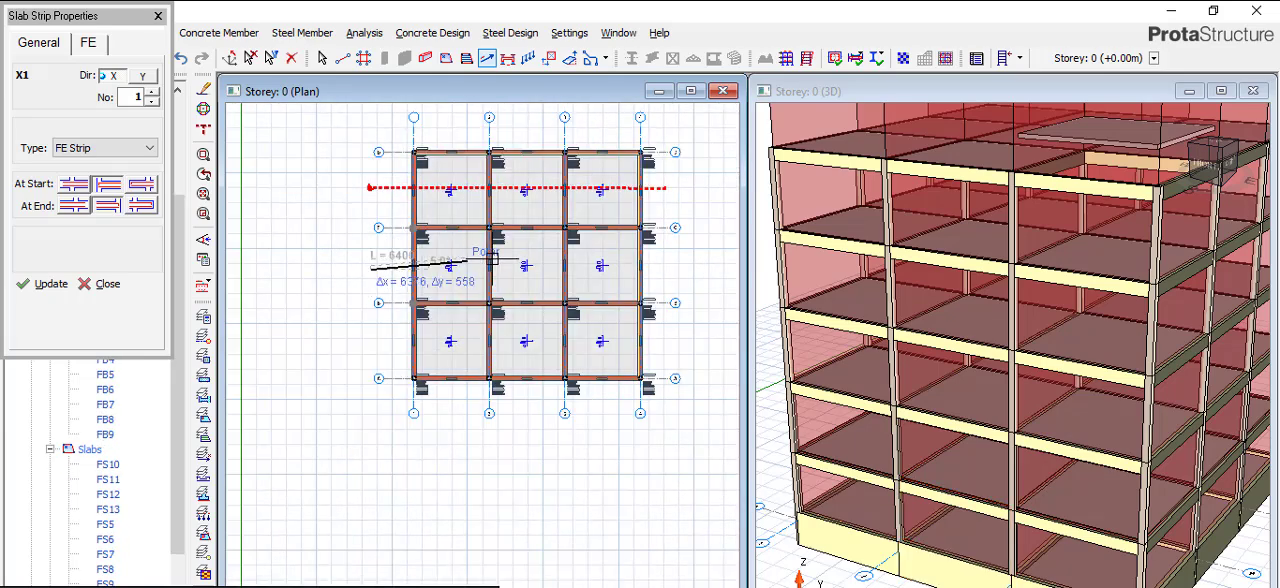
{"action": "left_click", "coordinate": [639, 268]}
{"action": "left_click", "coordinate": [378, 346]}
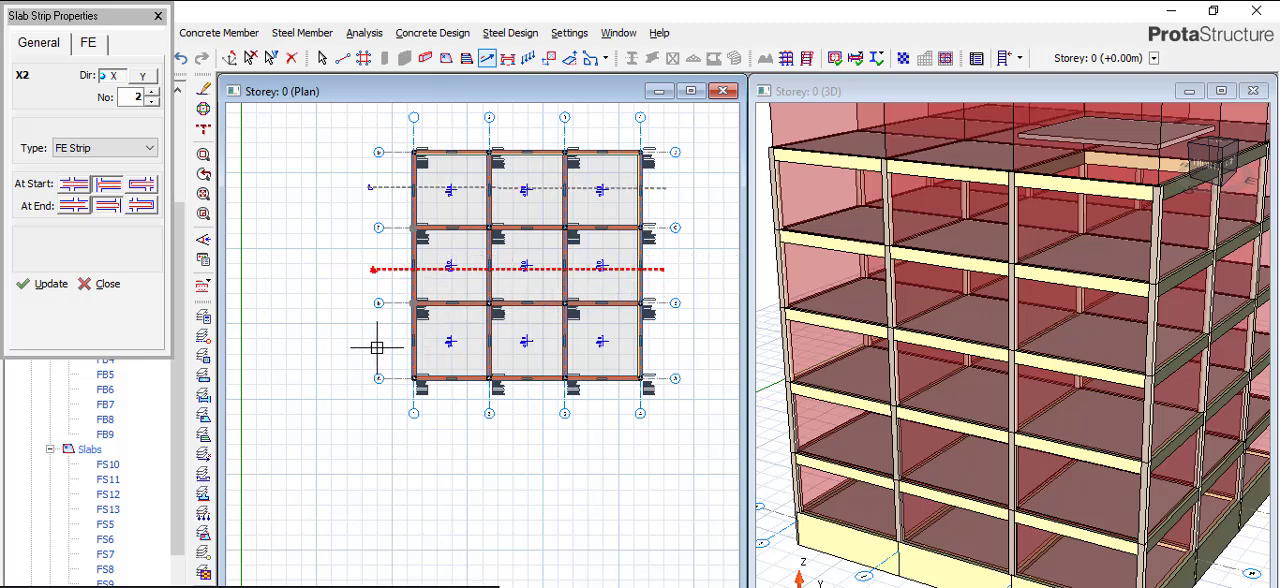
{"action": "left_click", "coordinate": [656, 346]}
- Draw a Y-direction FE strip numbered 1, about 18.9 m long, through the bays between axes 1 and 2
{"action": "left_click", "coordinate": [143, 77]}
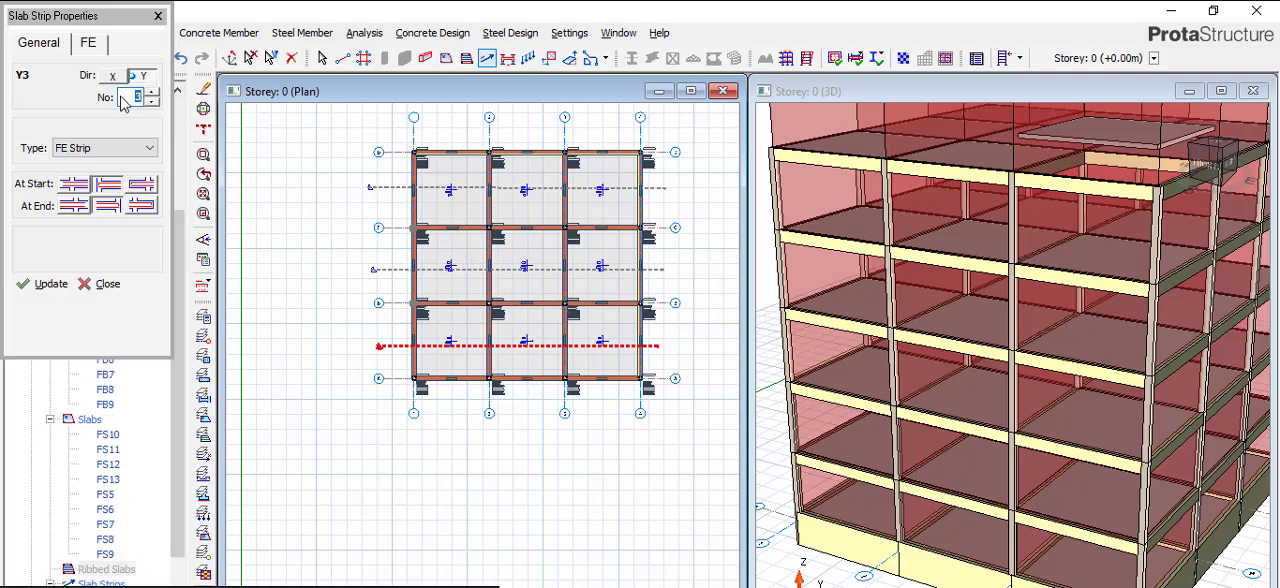
{"action": "type", "text": "1"}
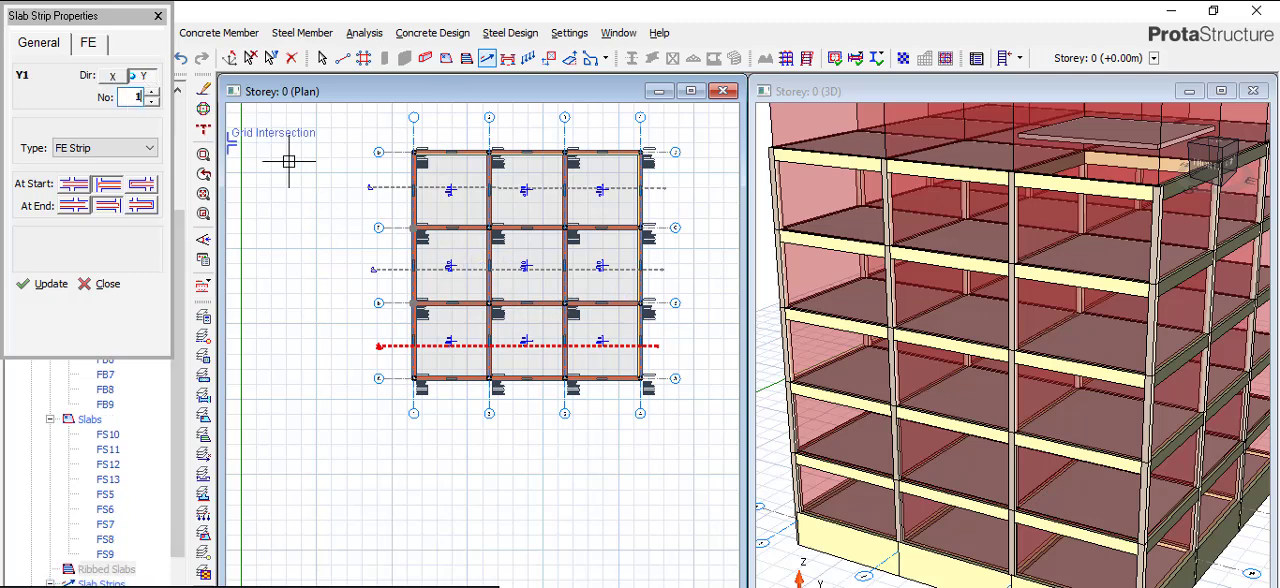
{"action": "left_click", "coordinate": [452, 130]}
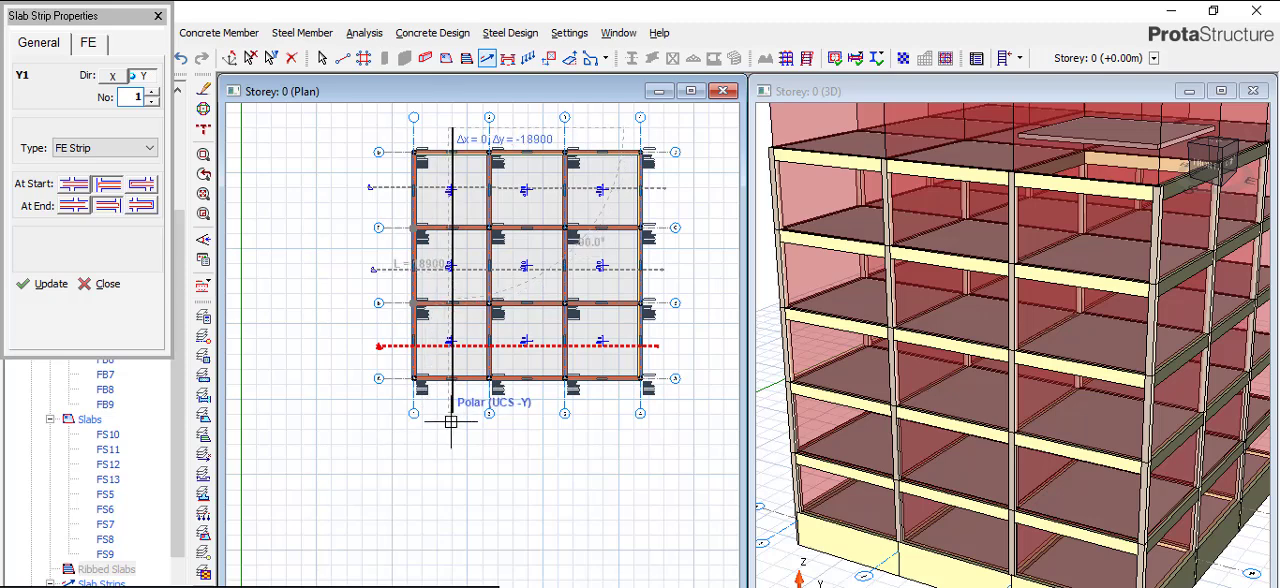
{"action": "left_click", "coordinate": [457, 413]}
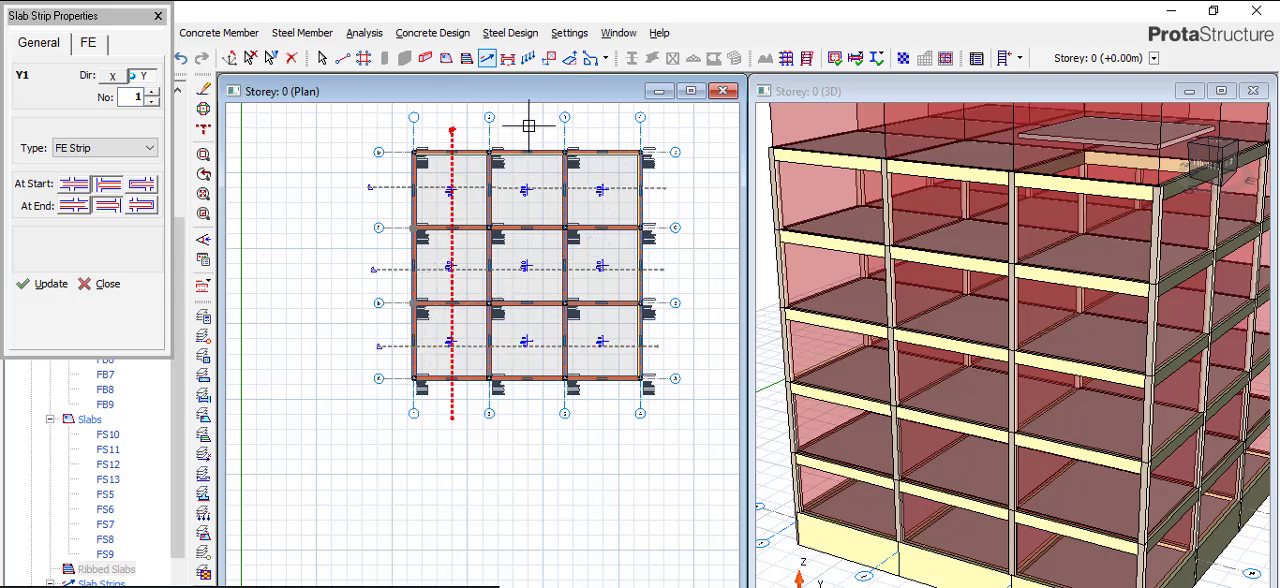
- Draw Y-direction FE strips through the bays between axes 2–3 and 3–4, and end slab strip insertion
{"action": "left_click", "coordinate": [527, 130]}
{"action": "left_click", "coordinate": [527, 413]}
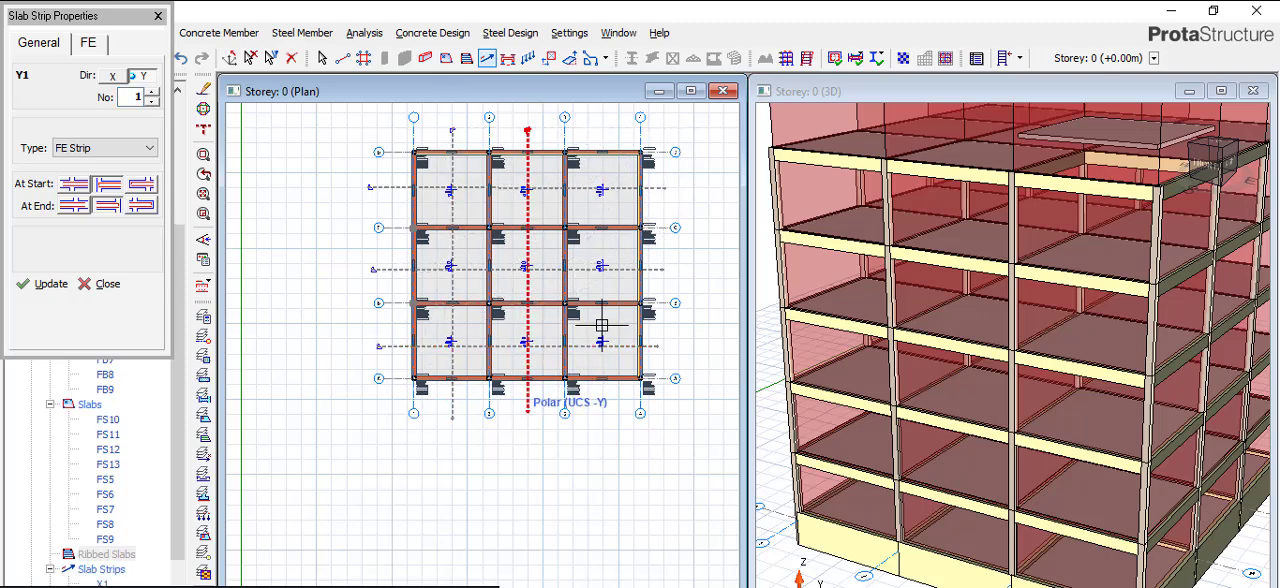
{"action": "left_click", "coordinate": [603, 128]}
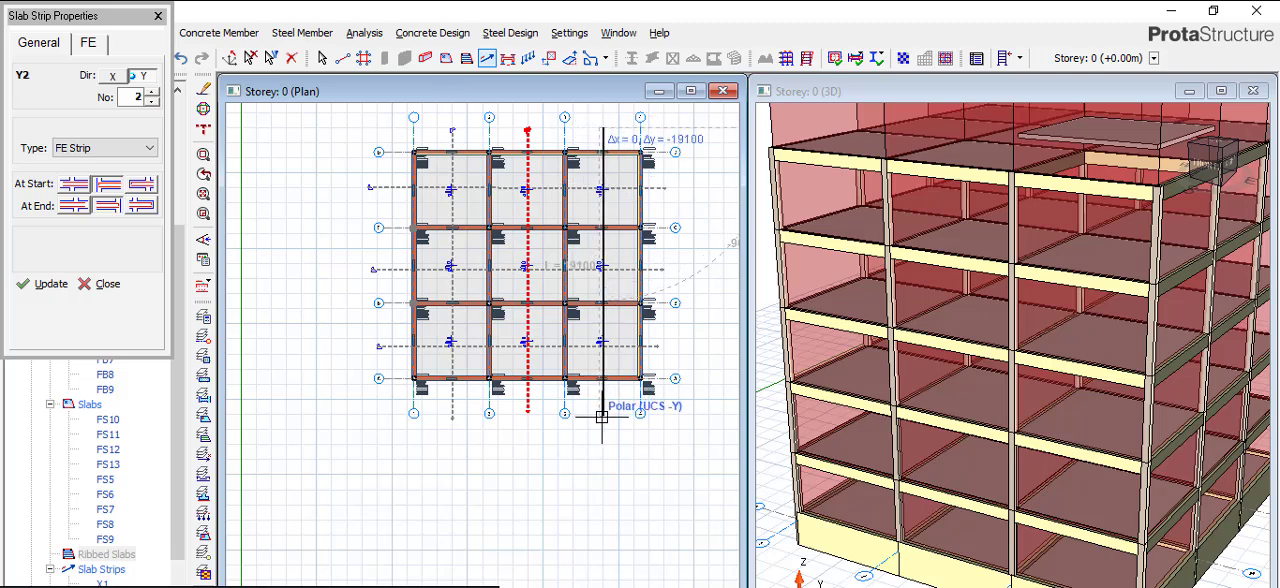
{"action": "left_click", "coordinate": [602, 413]}
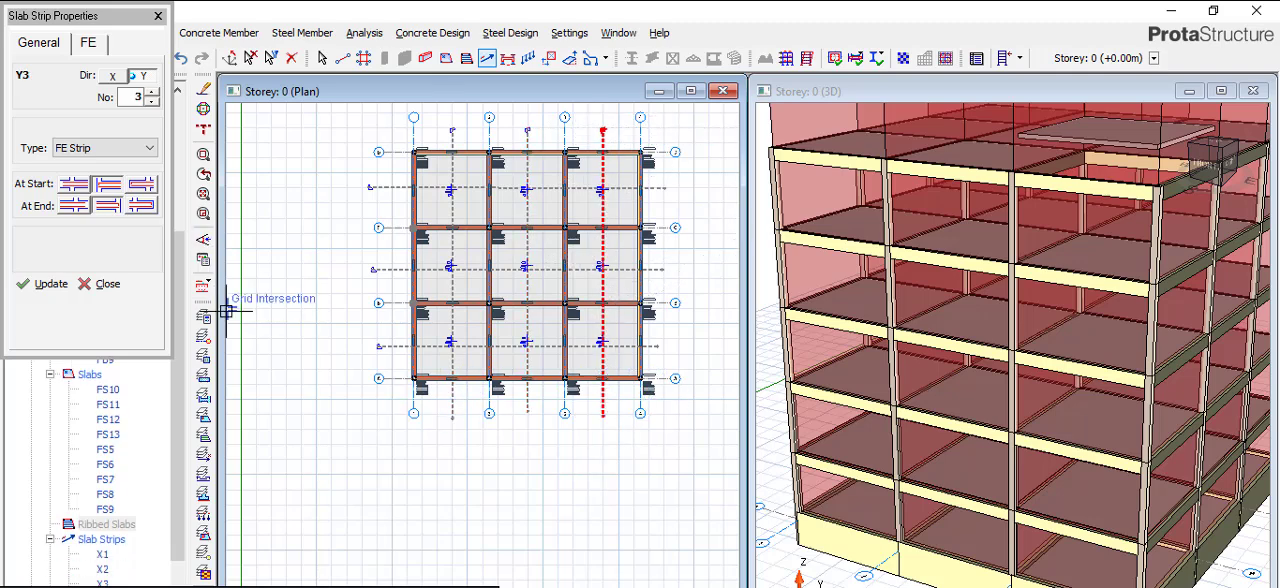
{"action": "left_click", "coordinate": [158, 16]}
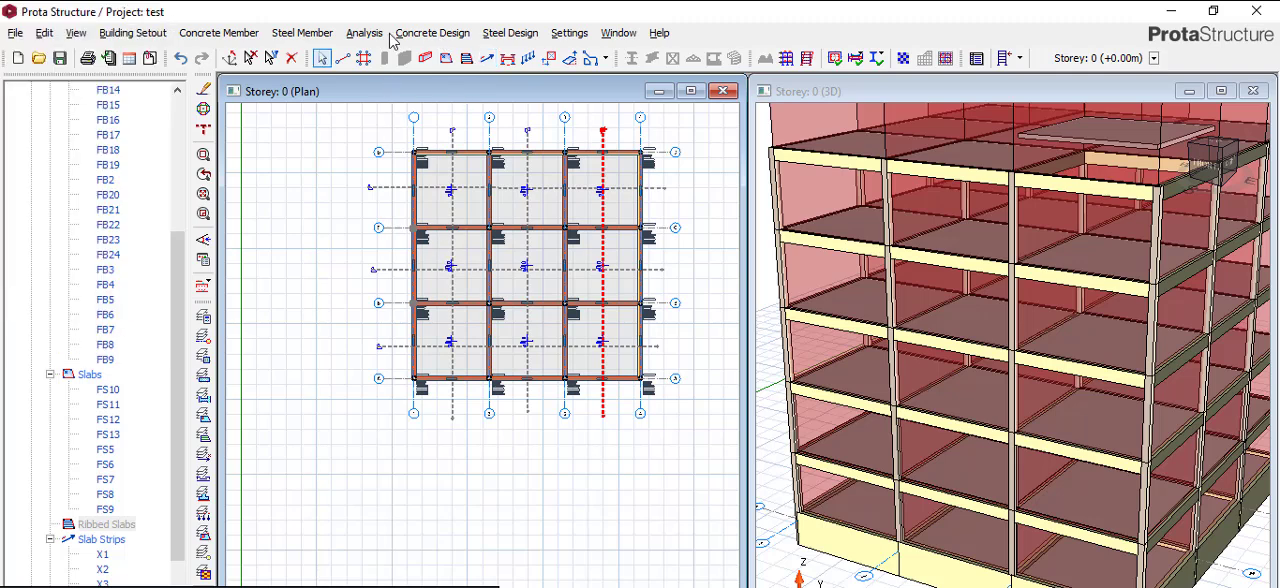
- Open the FE Raft Foundation Analysis and set the allowable stress of soil to 150 kN/m2
{"action": "left_click", "coordinate": [364, 33]}
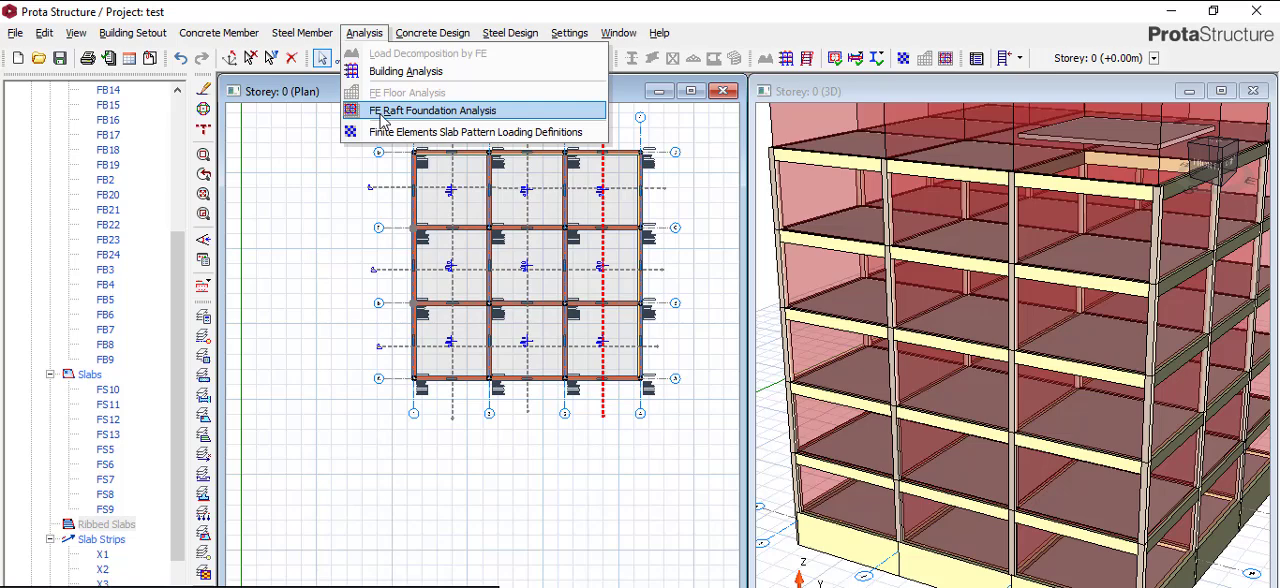
{"action": "left_click", "coordinate": [403, 111]}
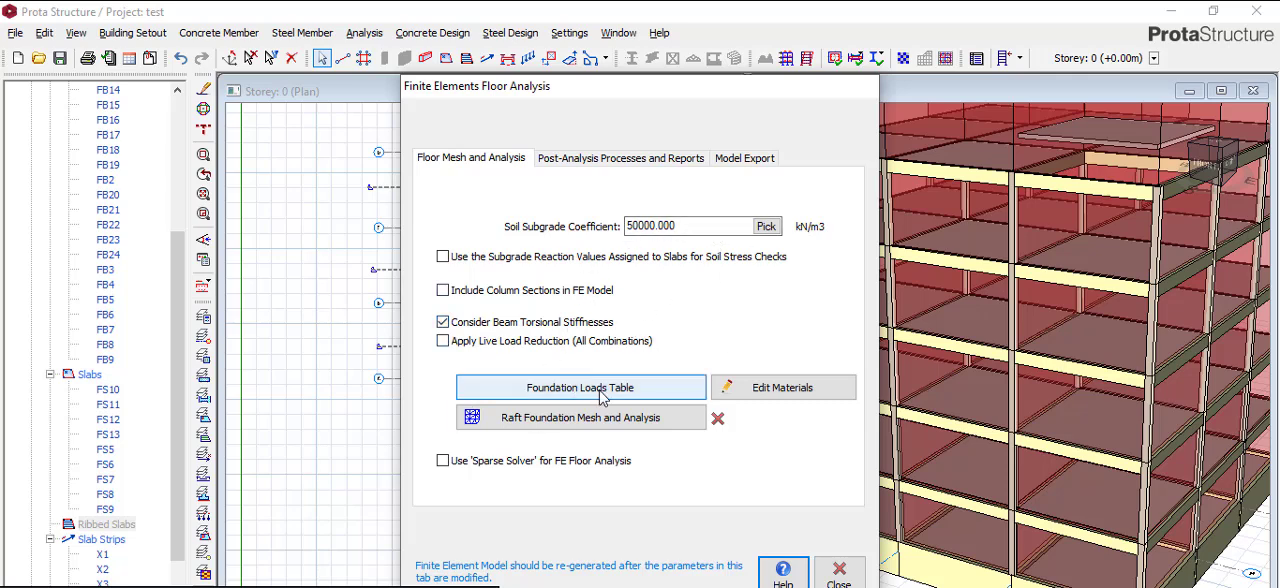
{"action": "left_click", "coordinate": [617, 160]}
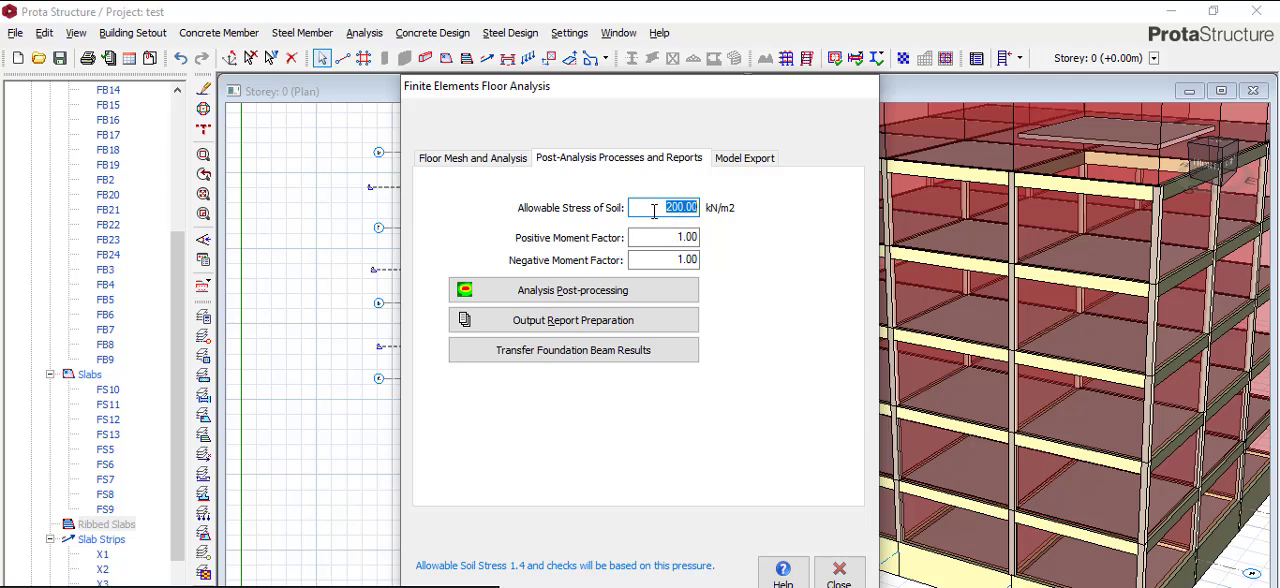
{"action": "type", "text": "150"}
- Enable using the subgrade reaction values assigned to slabs for soil stress checks and including column sections in the FE model
{"action": "left_click", "coordinate": [468, 158]}
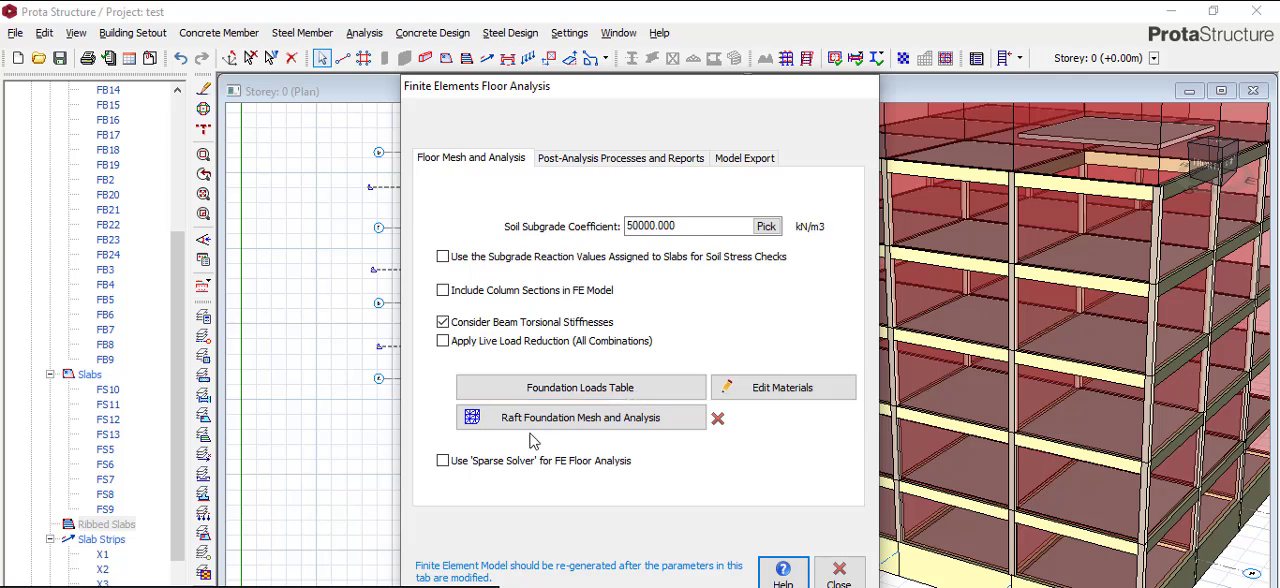
{"action": "left_click", "coordinate": [456, 260]}
{"action": "left_click", "coordinate": [448, 292]}
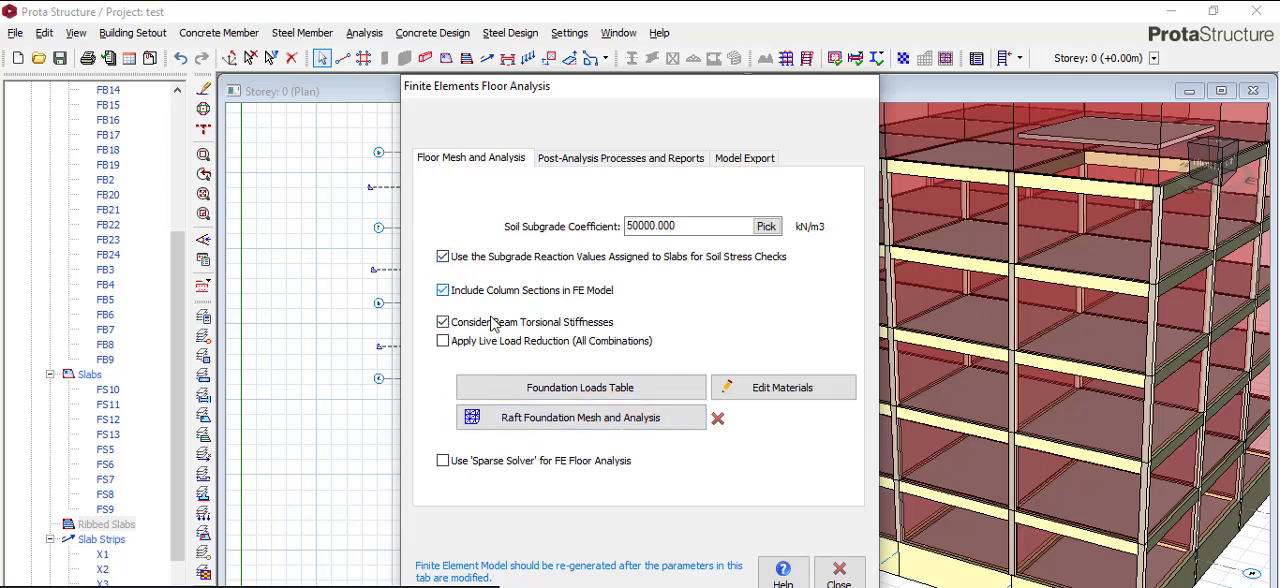
- Generate the raft foundation analysis model with uniformity factor 25 and plate element size 800, and close the analysis window
{"action": "left_click", "coordinate": [597, 423]}
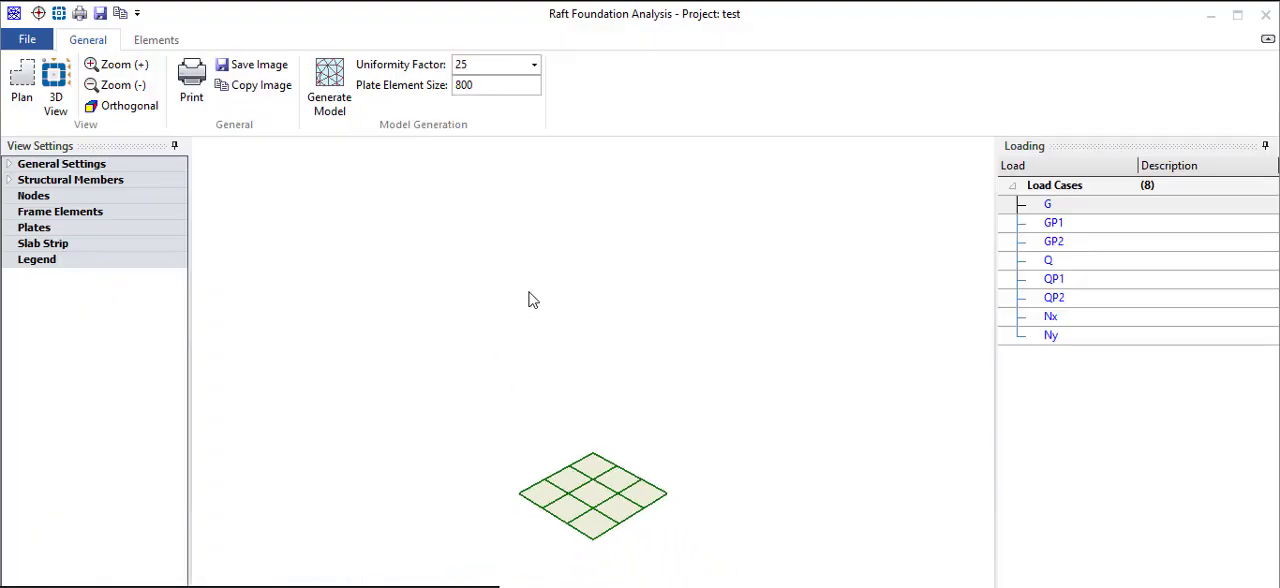
{"action": "left_click", "coordinate": [326, 88]}
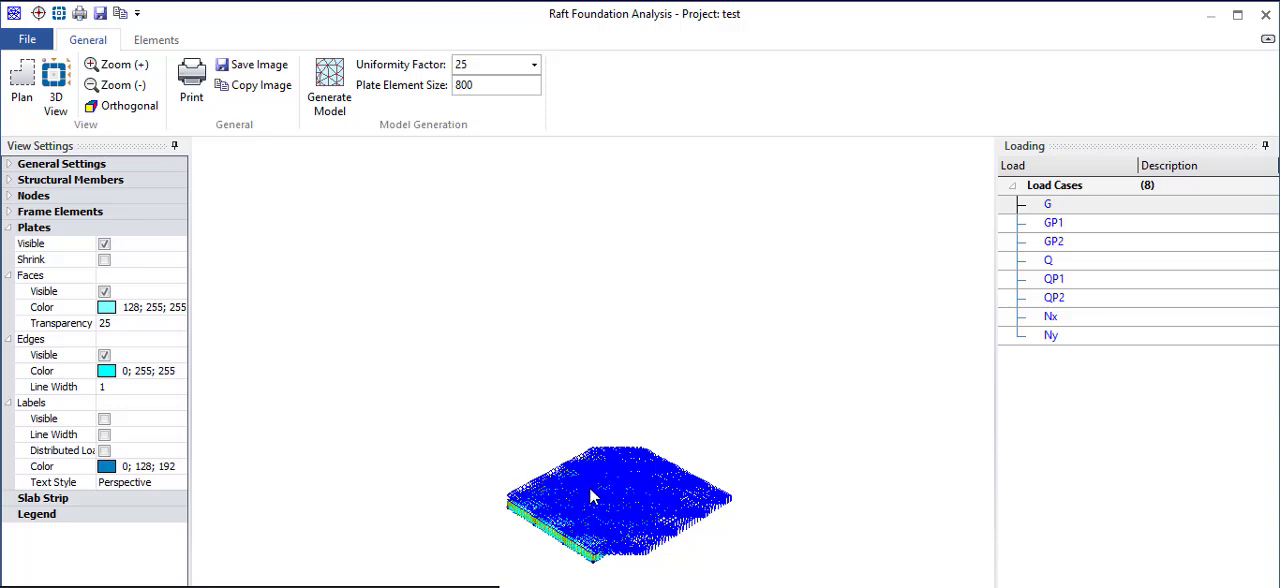
{"action": "scroll", "coordinate": [590, 476], "scroll_direction": "up", "scroll_amount": 3}
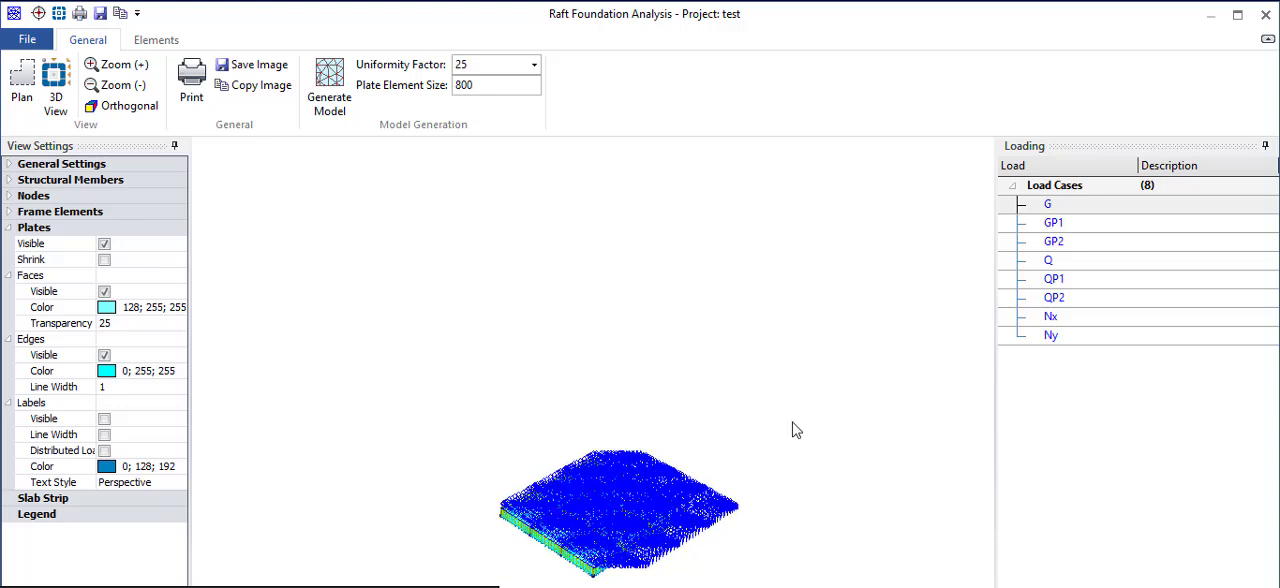
{"action": "left_click", "coordinate": [1265, 14]}
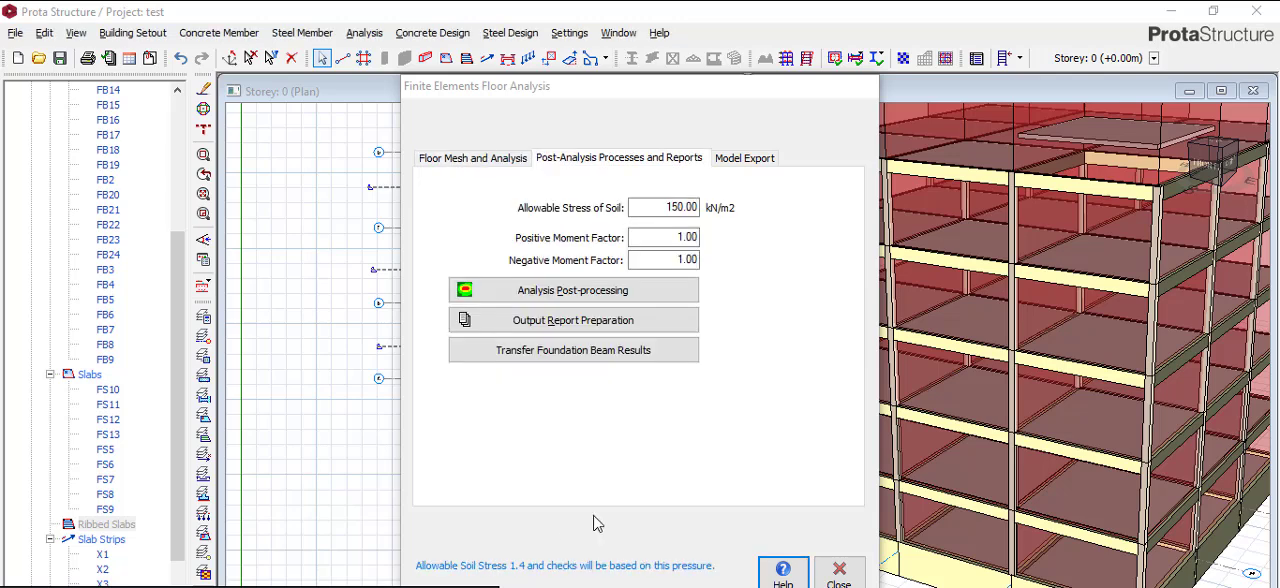
- Open the raft foundation's analysis post-processing and turn on slab strip drawing for the meshed plan
{"action": "left_click", "coordinate": [695, 207]}
{"action": "left_click", "coordinate": [583, 294]}
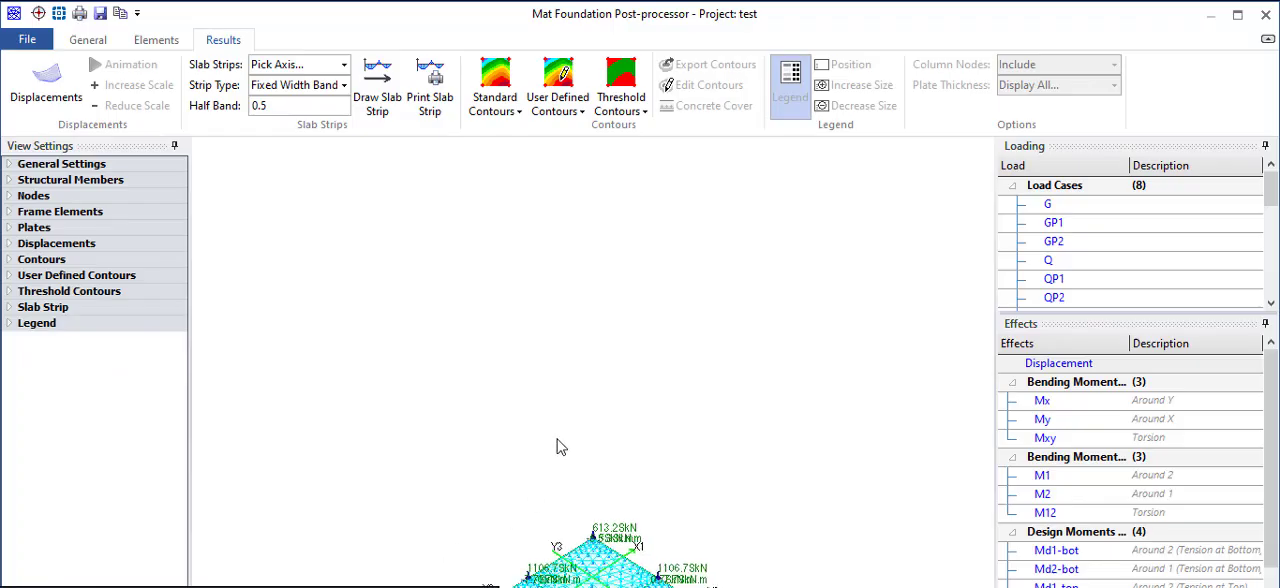
{"action": "scroll", "coordinate": [575, 426], "scroll_direction": "down", "scroll_amount": 1}
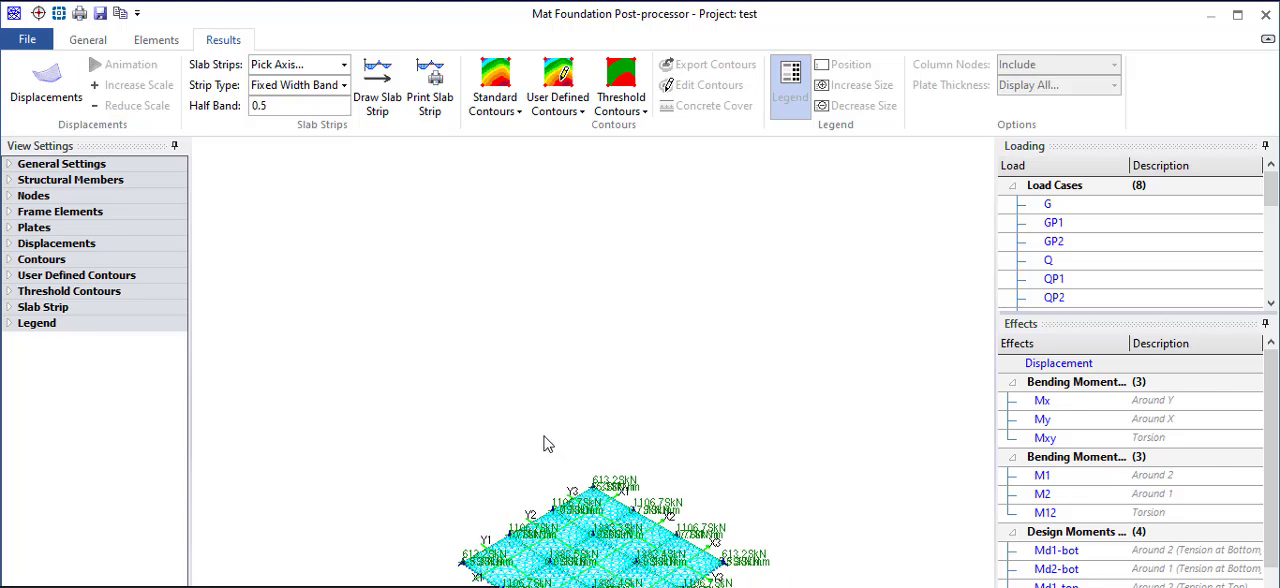
{"action": "left_click", "coordinate": [378, 84]}
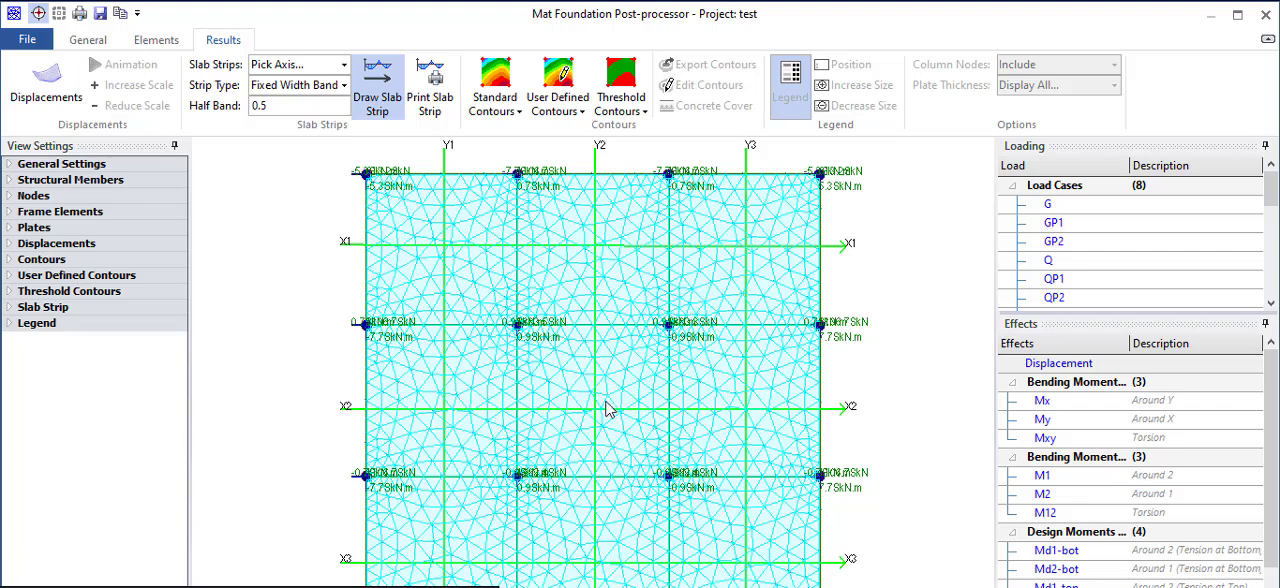
- Display standard displacement contours on the raft for the G+Q load combination (1.00G + 1.00Q)
{"action": "left_click", "coordinate": [497, 85]}
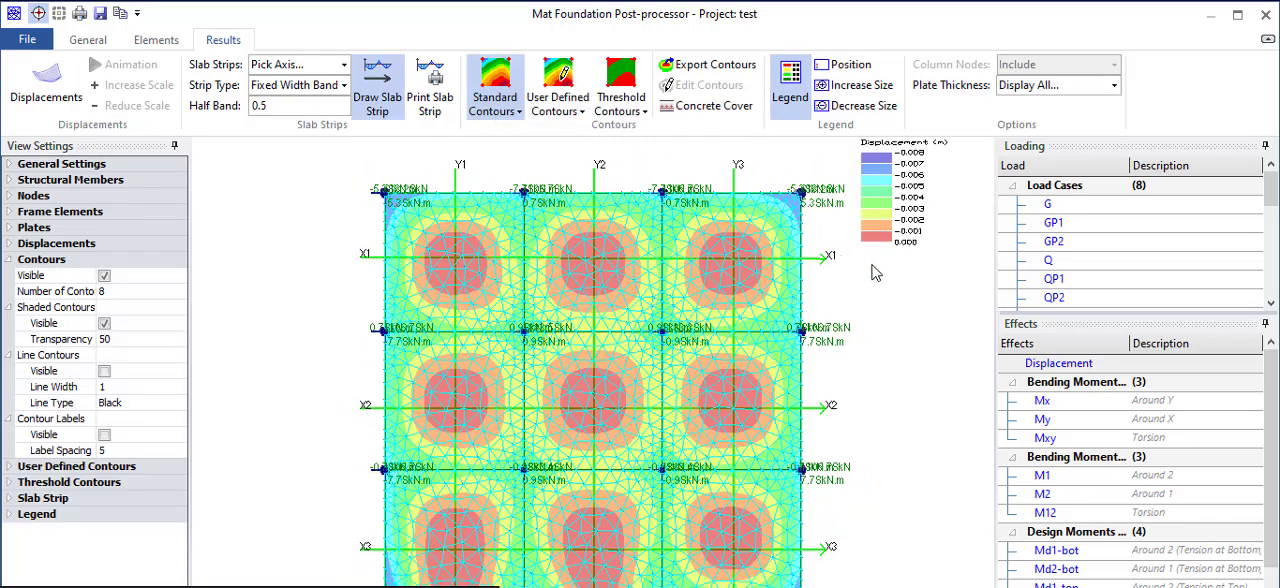
{"action": "scroll", "coordinate": [545, 335], "scroll_direction": "down", "scroll_amount": 1}
{"action": "scroll", "coordinate": [1079, 262], "scroll_direction": "down", "scroll_amount": 2}
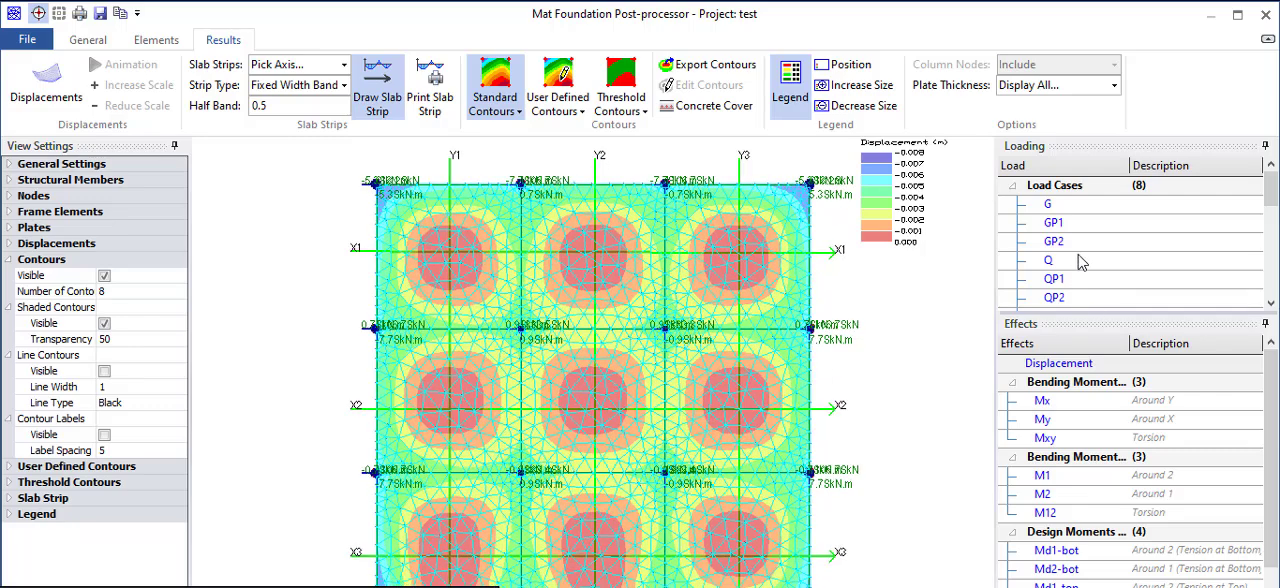
{"action": "scroll", "coordinate": [1099, 290], "scroll_direction": "down", "scroll_amount": 1}
{"action": "scroll", "coordinate": [1100, 285], "scroll_direction": "down", "scroll_amount": 2}
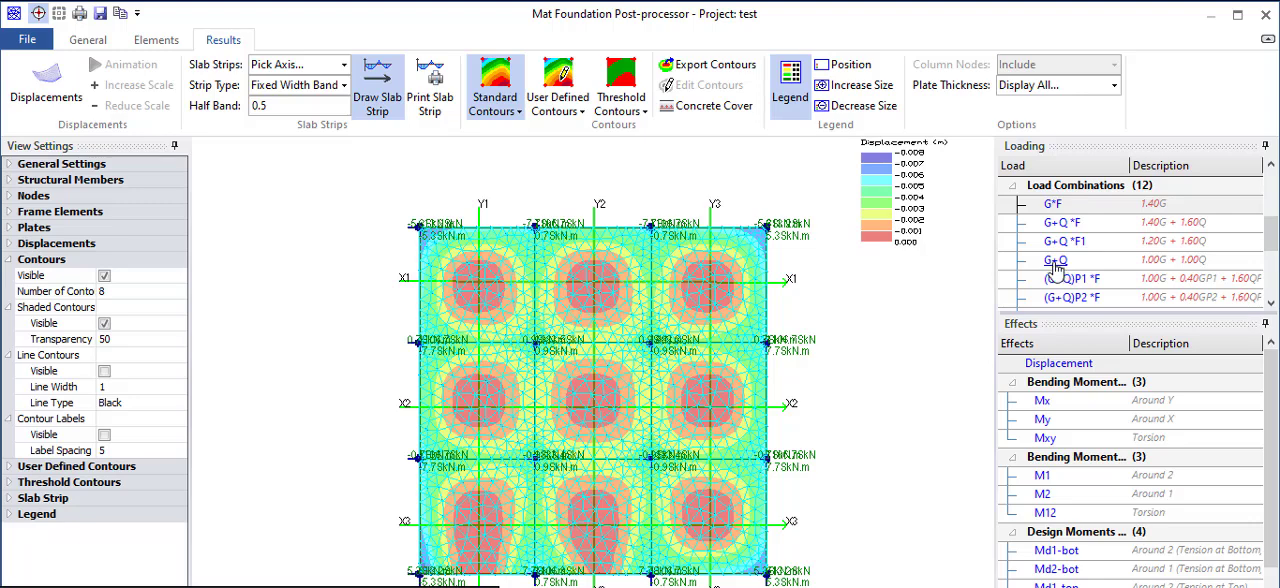
{"action": "left_click", "coordinate": [1055, 263]}
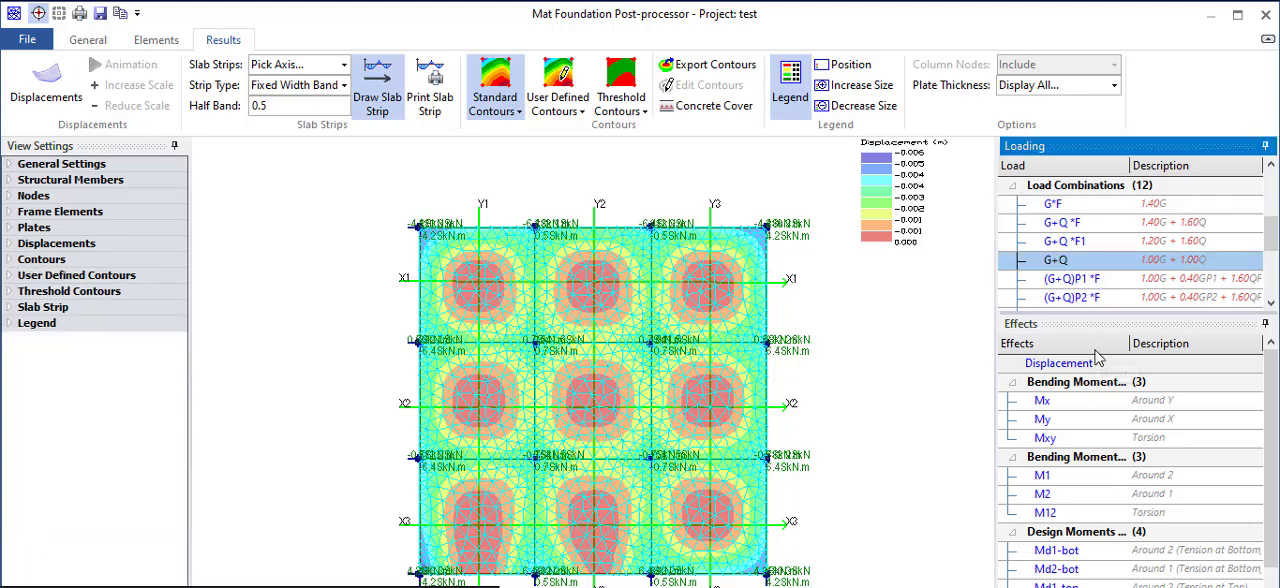
{"action": "scroll", "coordinate": [1098, 358], "scroll_direction": "down", "scroll_amount": 2}
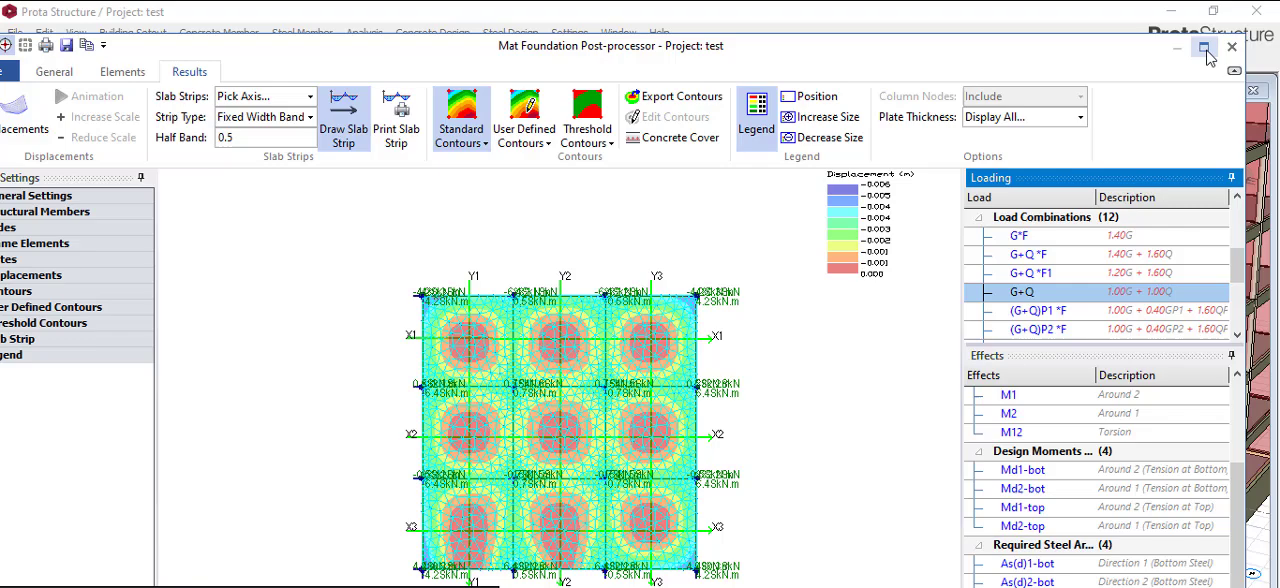
{"action": "left_click", "coordinate": [1206, 50]}
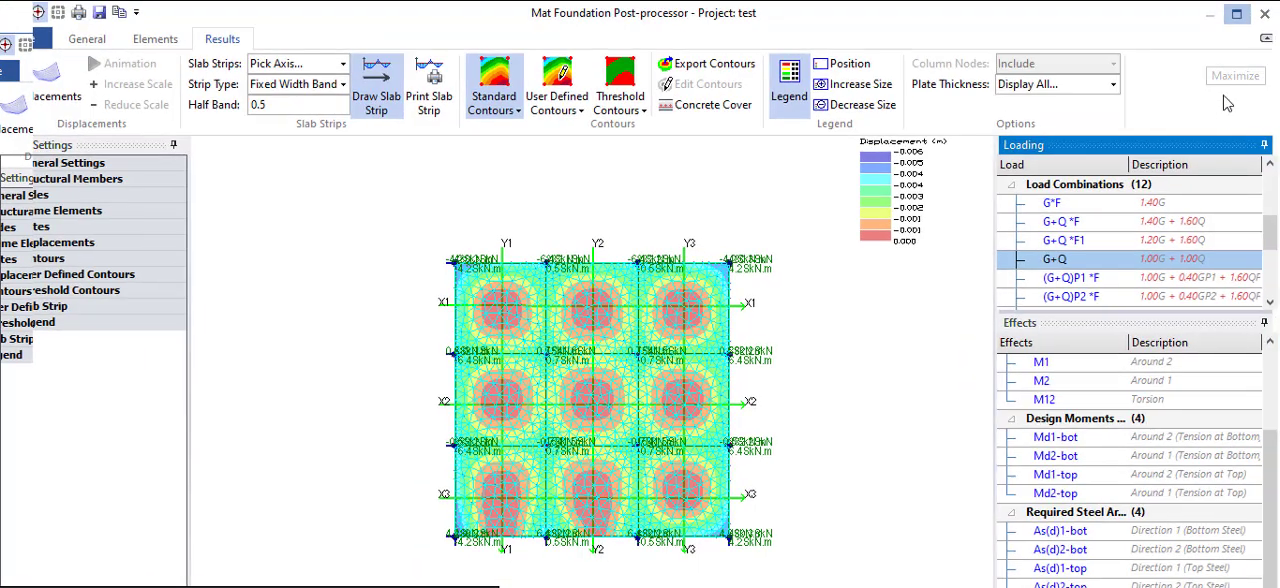
{"action": "left_click", "coordinate": [1239, 16]}
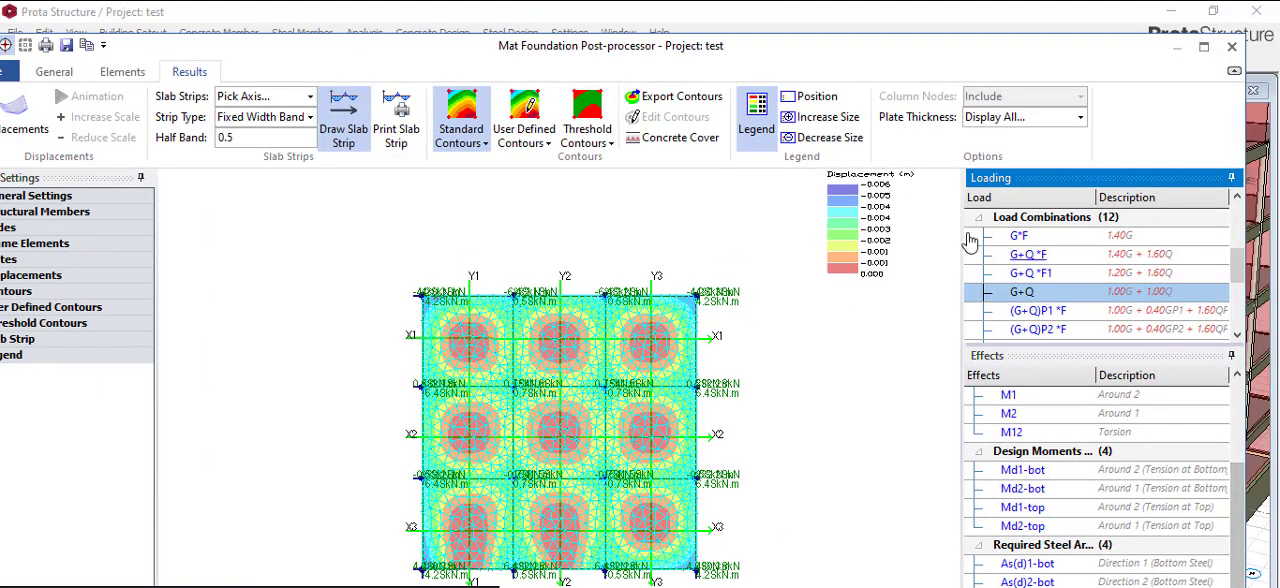
{"action": "left_click_drag", "start_coordinate": [869, 51], "coordinate": [848, 27]}
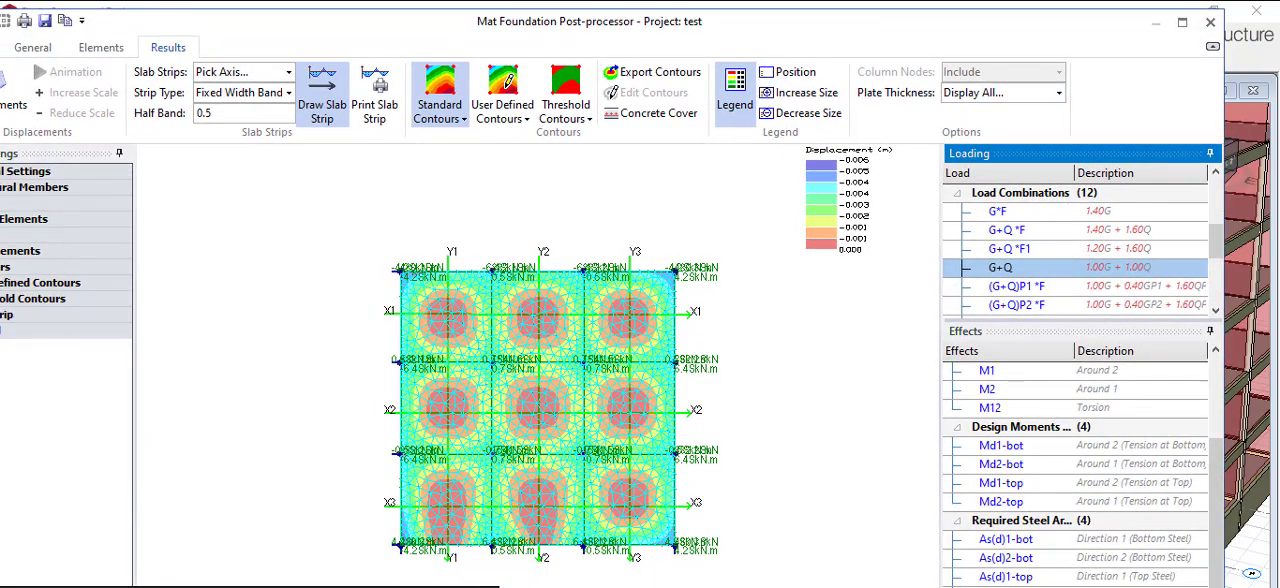
{"action": "left_click_drag", "start_coordinate": [996, 30], "coordinate": [995, 23]}
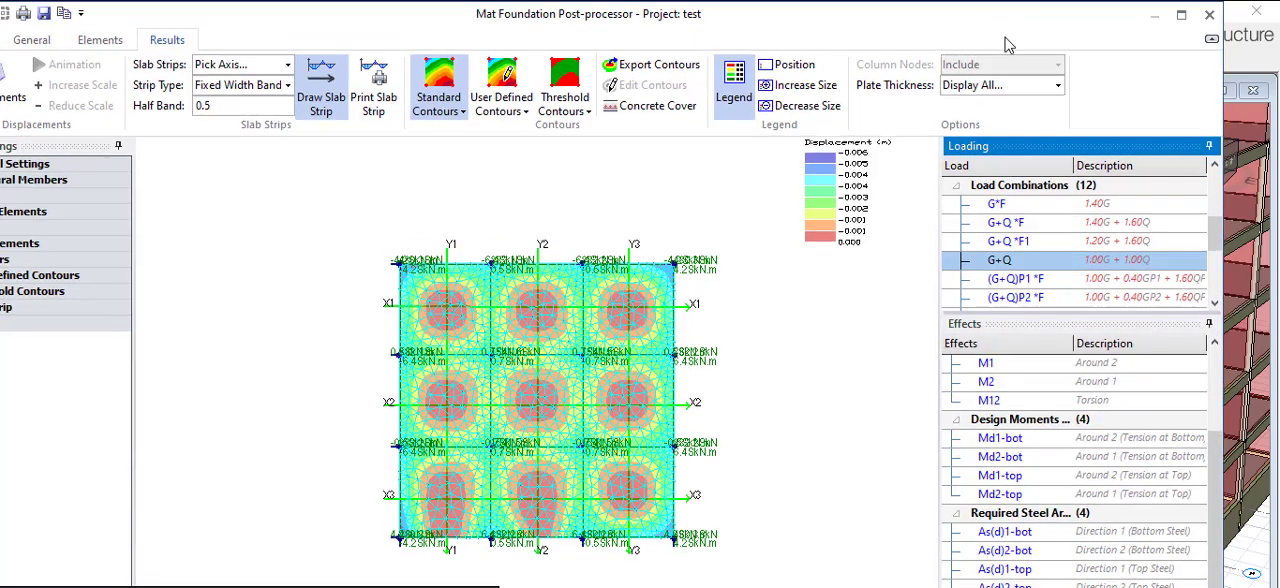
{"action": "left_click", "coordinate": [1181, 15]}
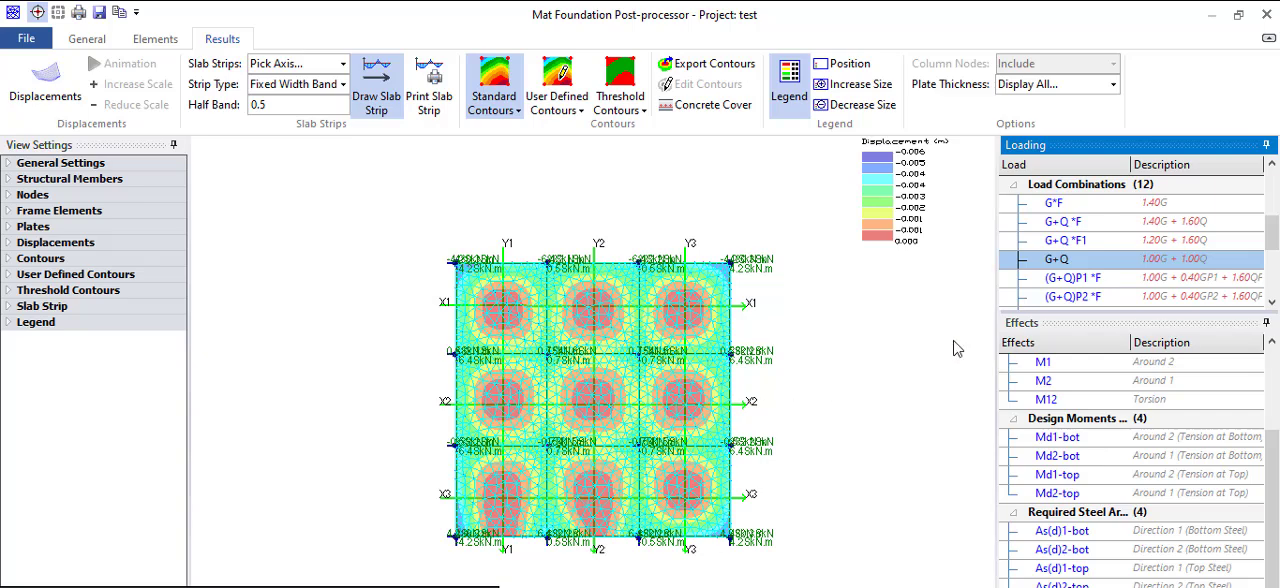
{"action": "left_click", "coordinate": [1238, 15]}
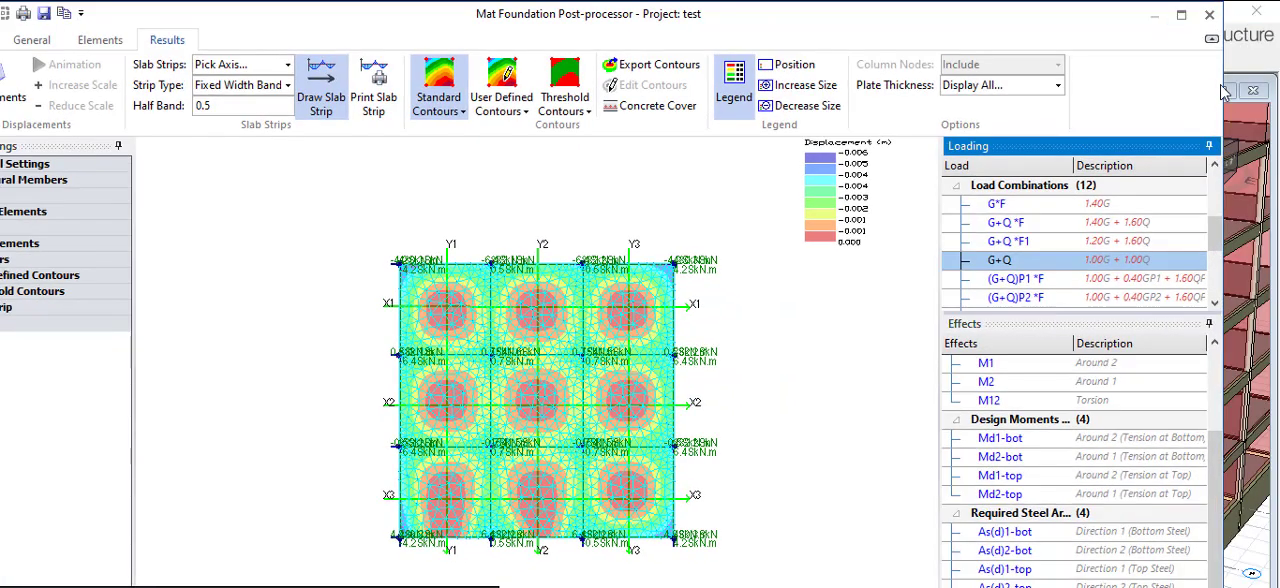
{"action": "scroll", "coordinate": [933, 310], "scroll_direction": "down", "scroll_amount": 4}
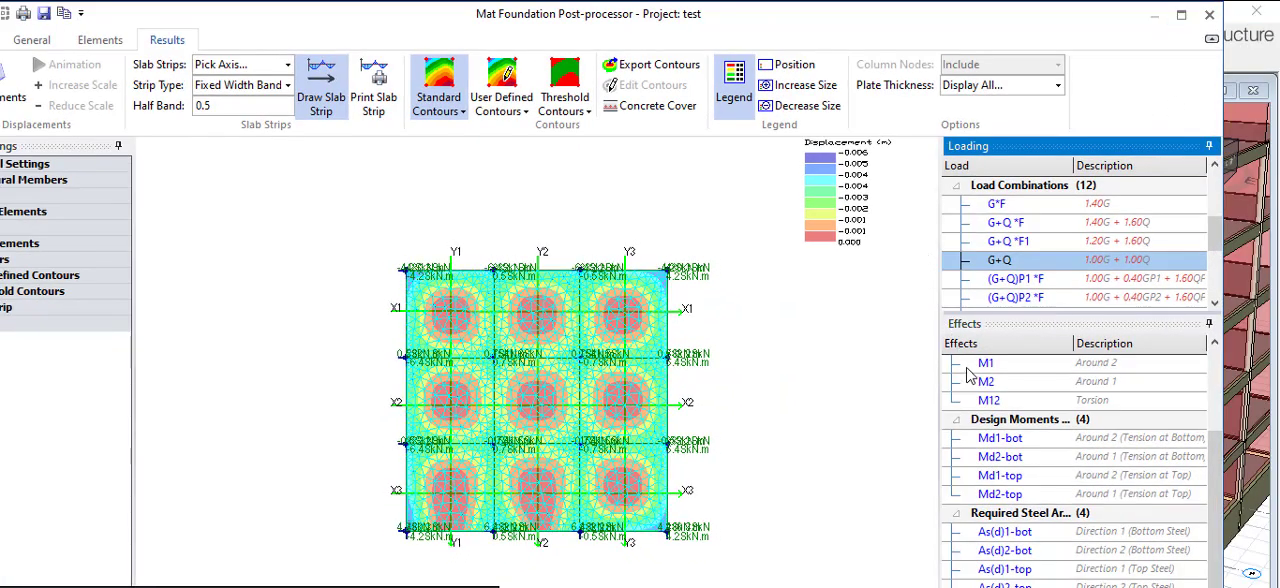
{"action": "scroll", "coordinate": [843, 366], "scroll_direction": "up", "scroll_amount": 1}
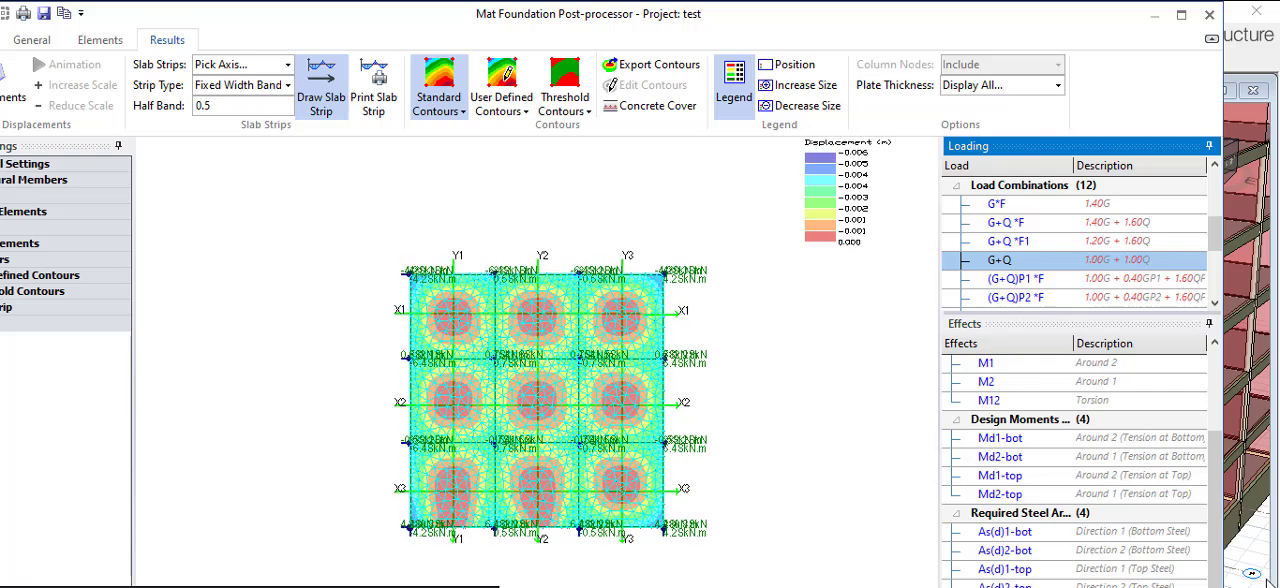
{"action": "left_click", "coordinate": [1209, 15]}
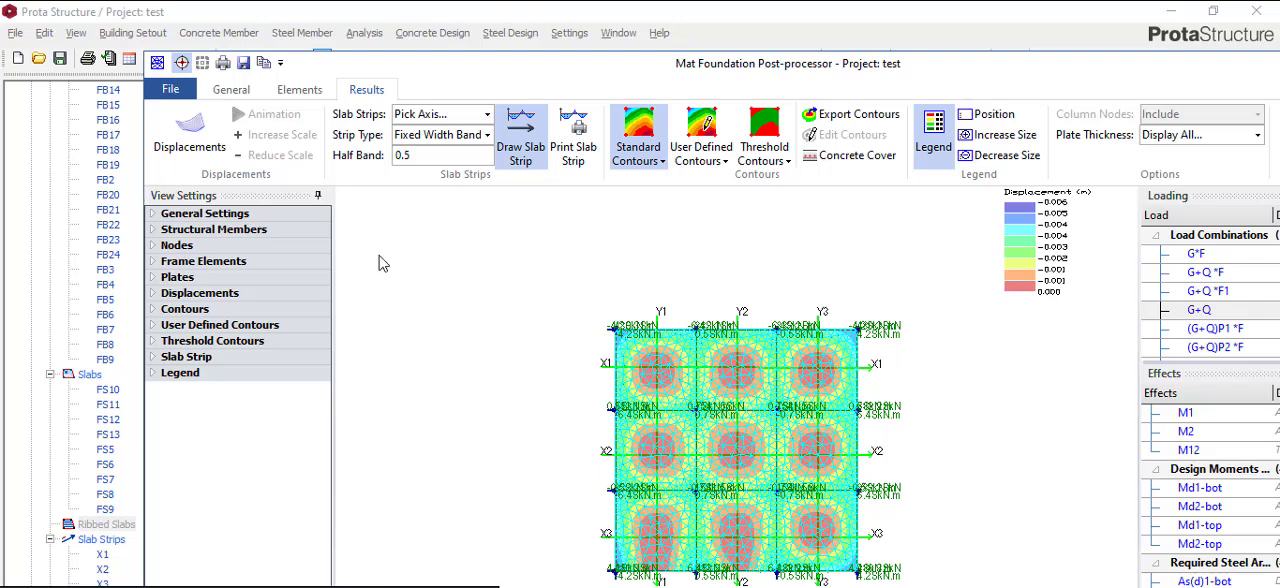
{"action": "left_click", "coordinate": [142, 174]}
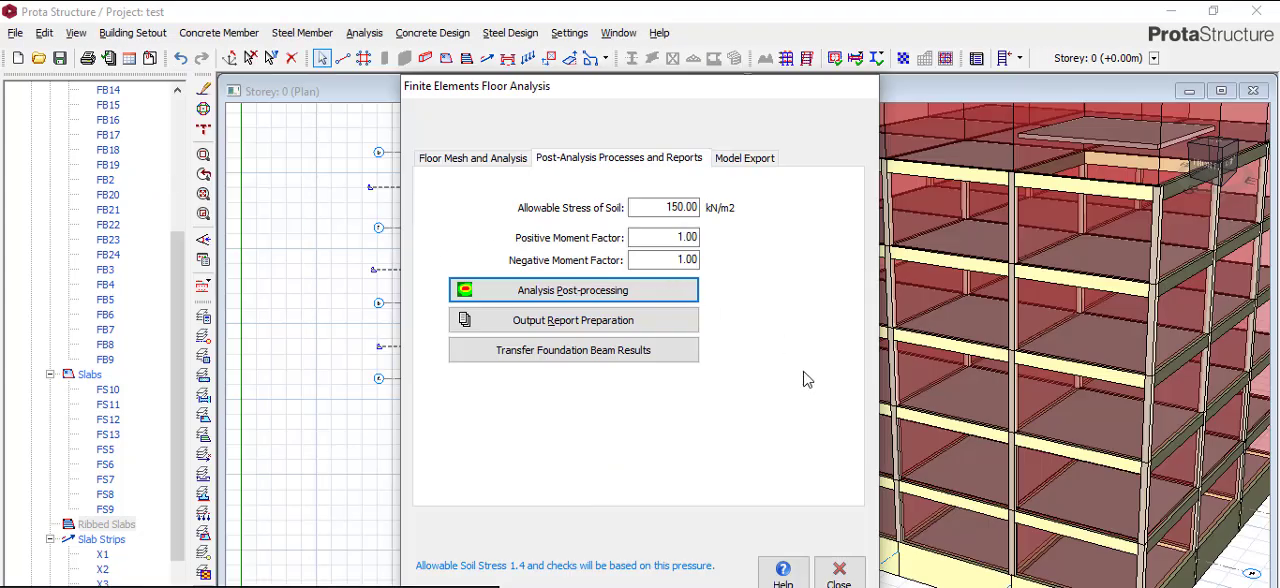
{"action": "left_click", "coordinate": [573, 290]}
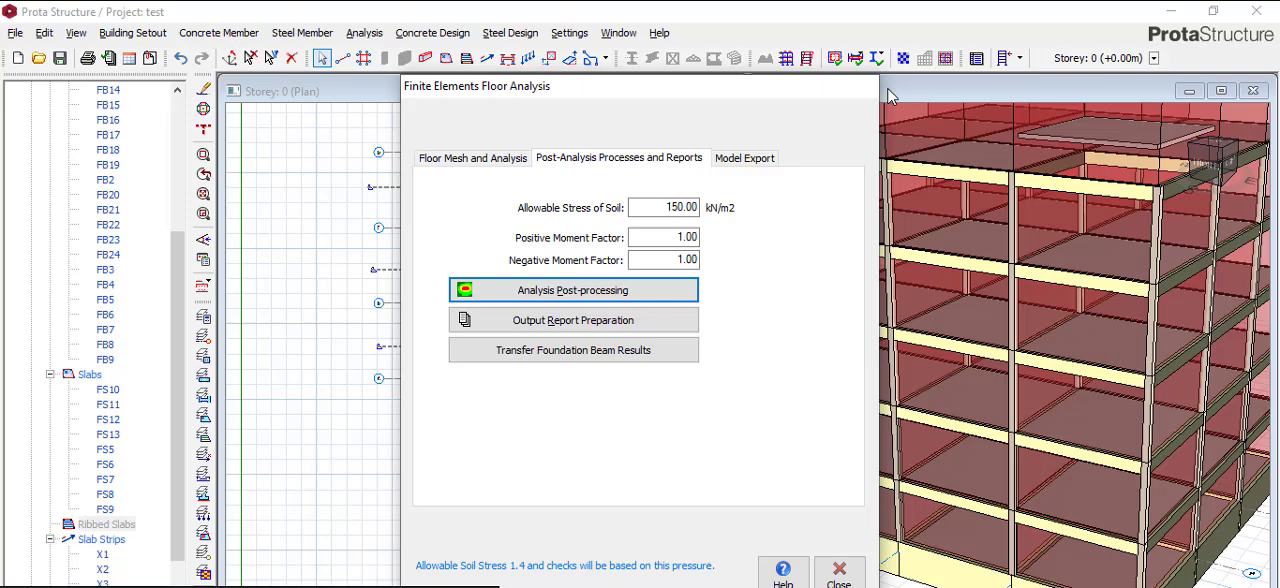
{"action": "left_click", "coordinate": [1066, 41]}
{"action": "key", "text": "alt+Tab"}
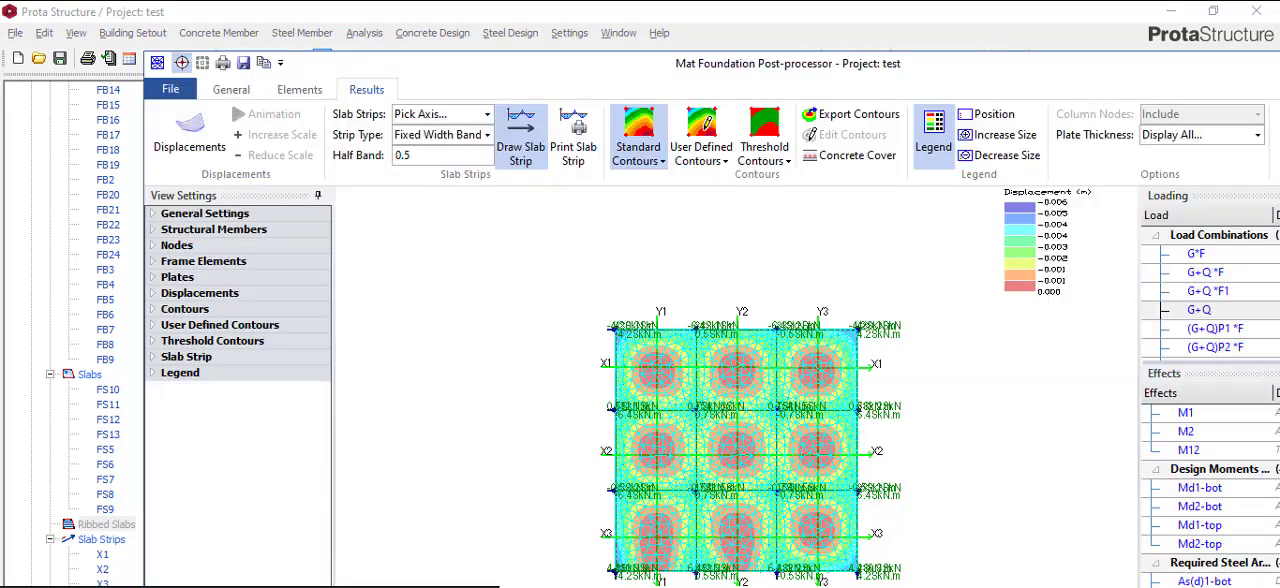
{"action": "left_click", "coordinate": [1221, 5]}
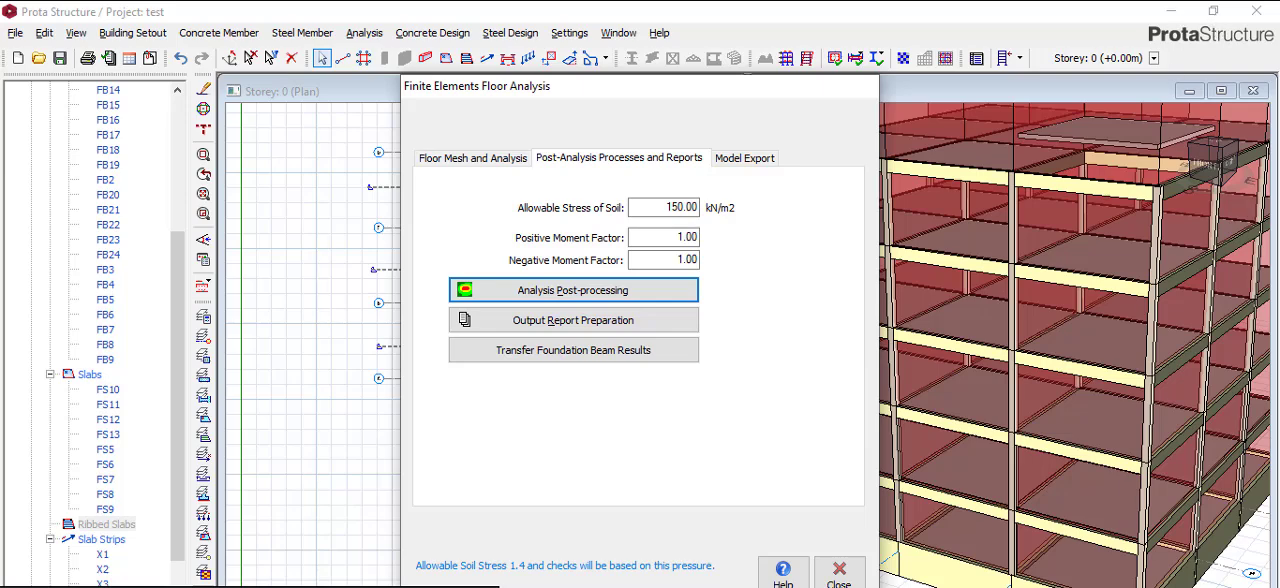
- Switch the raft contours to the calculated Soil Pressure effect and maximize the Mat Foundation Post-processor window
{"action": "key", "text": "alt+Tab"}
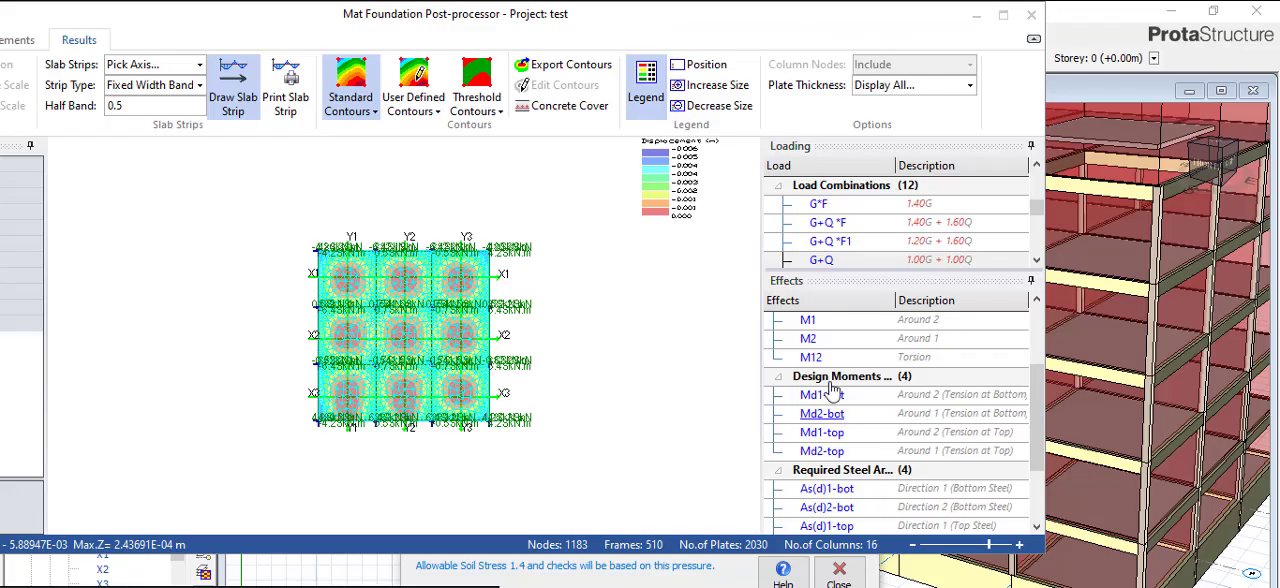
{"action": "scroll", "coordinate": [845, 350], "scroll_direction": "down", "scroll_amount": 2}
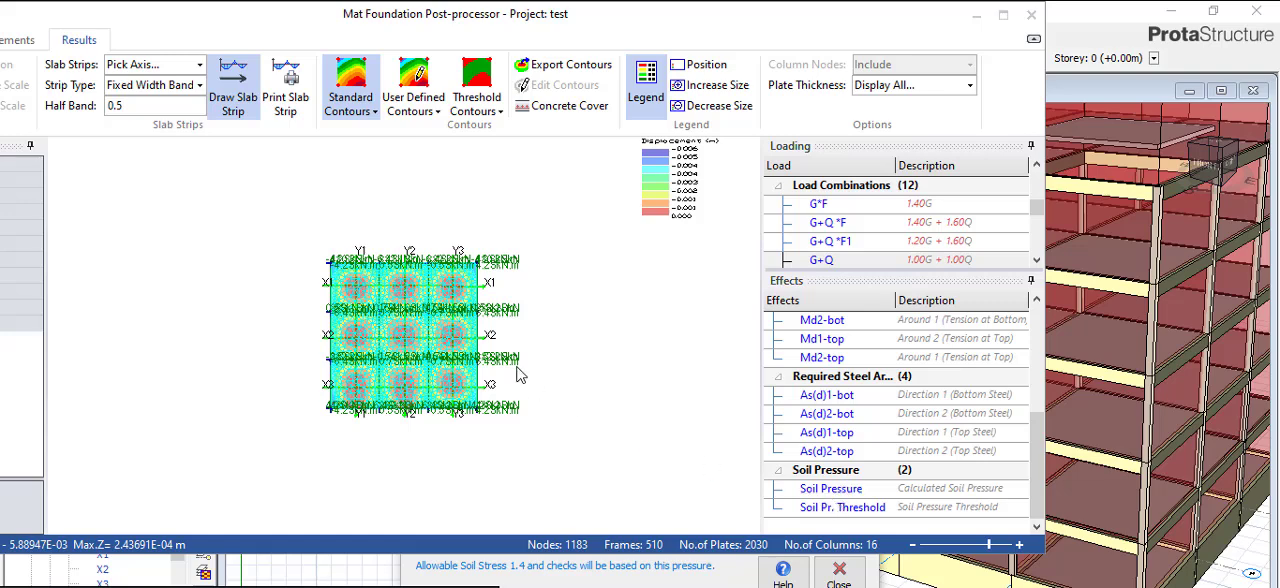
{"action": "left_click", "coordinate": [830, 488]}
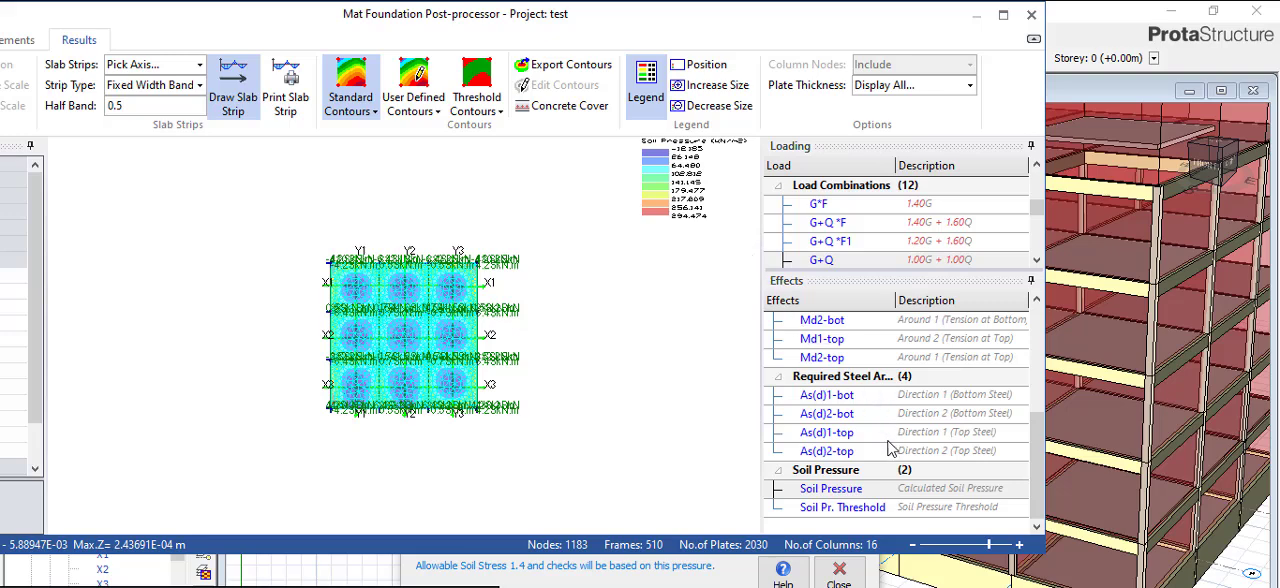
{"action": "scroll", "coordinate": [890, 450], "scroll_direction": "up", "scroll_amount": 2}
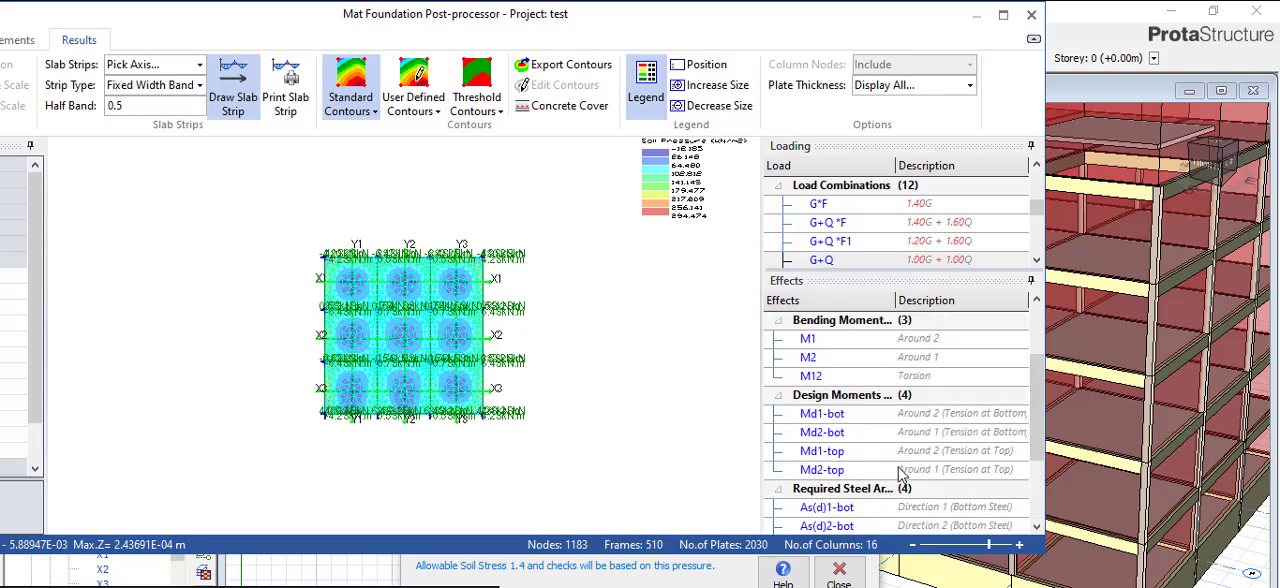
{"action": "scroll", "coordinate": [896, 462], "scroll_direction": "down", "scroll_amount": 1}
{"action": "left_click_drag", "start_coordinate": [804, 24], "coordinate": [968, 40]}
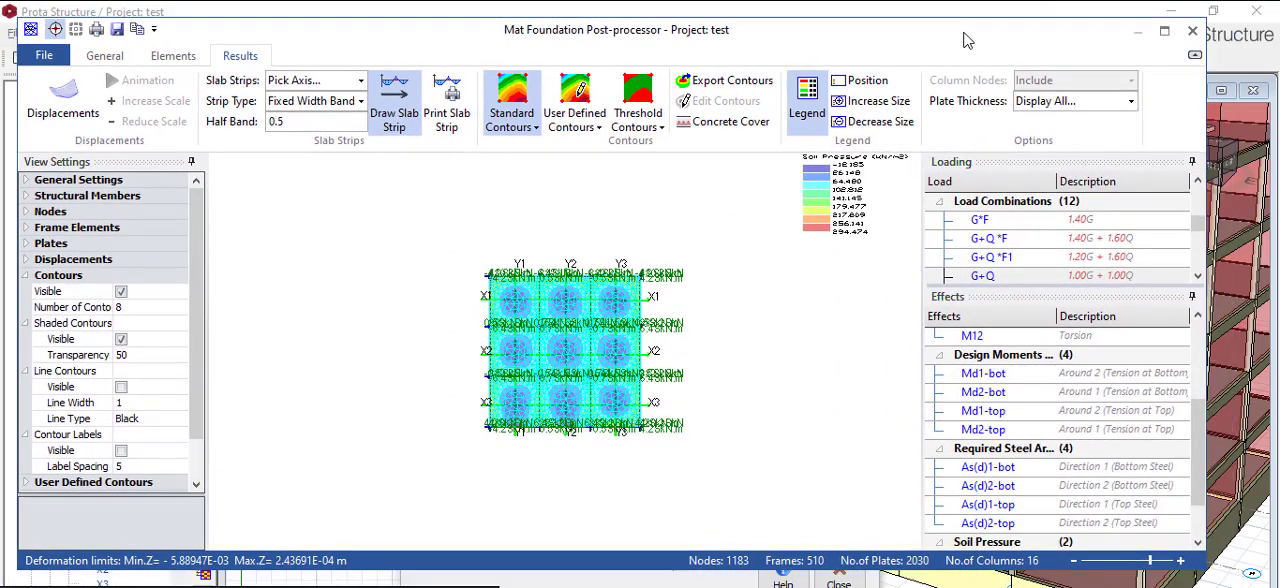
{"action": "left_click", "coordinate": [1164, 31]}
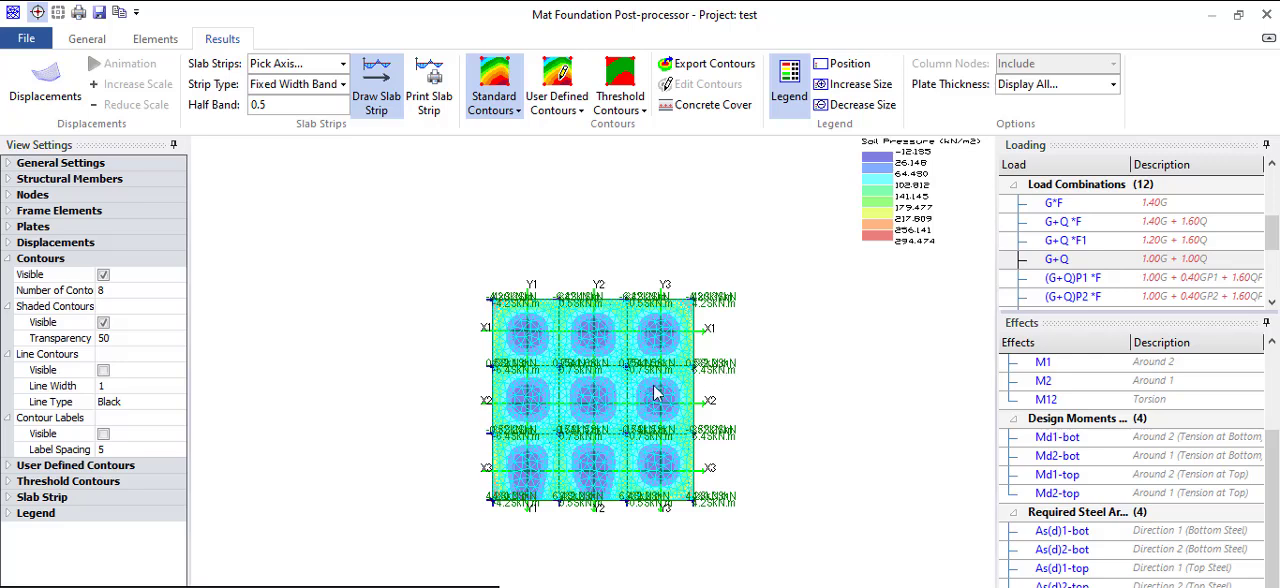
- Examine the soil pressure contours over the raft bays, edges and corners against the legend
{"action": "scroll", "coordinate": [656, 394], "scroll_direction": "up", "scroll_amount": 2}
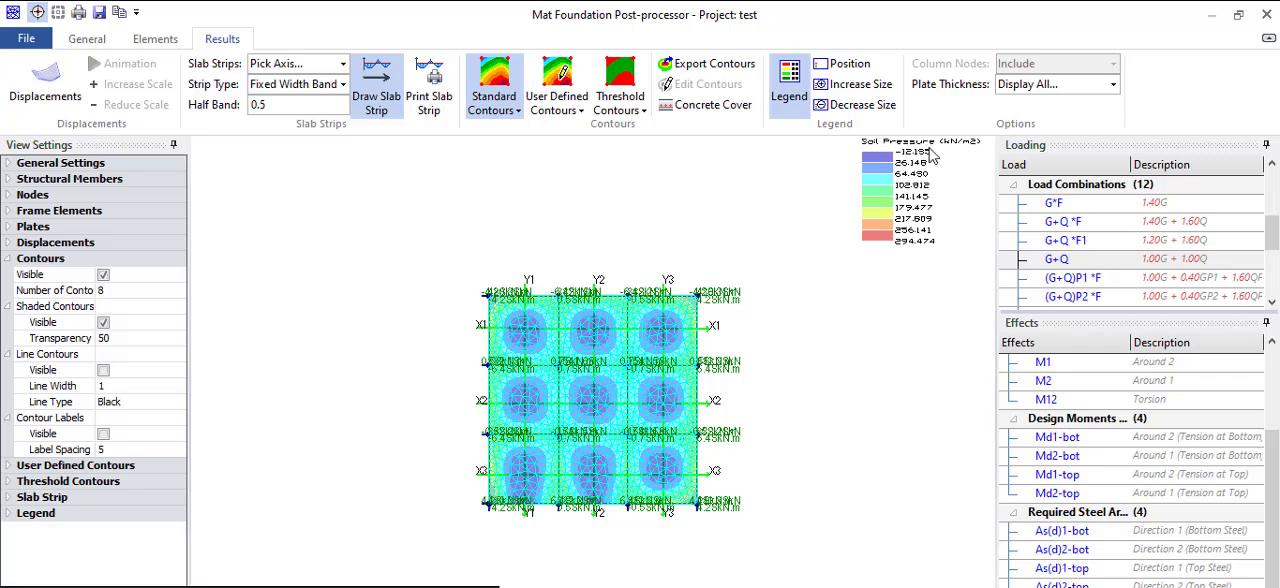
{"action": "scroll", "coordinate": [937, 205], "scroll_direction": "up", "scroll_amount": 3}
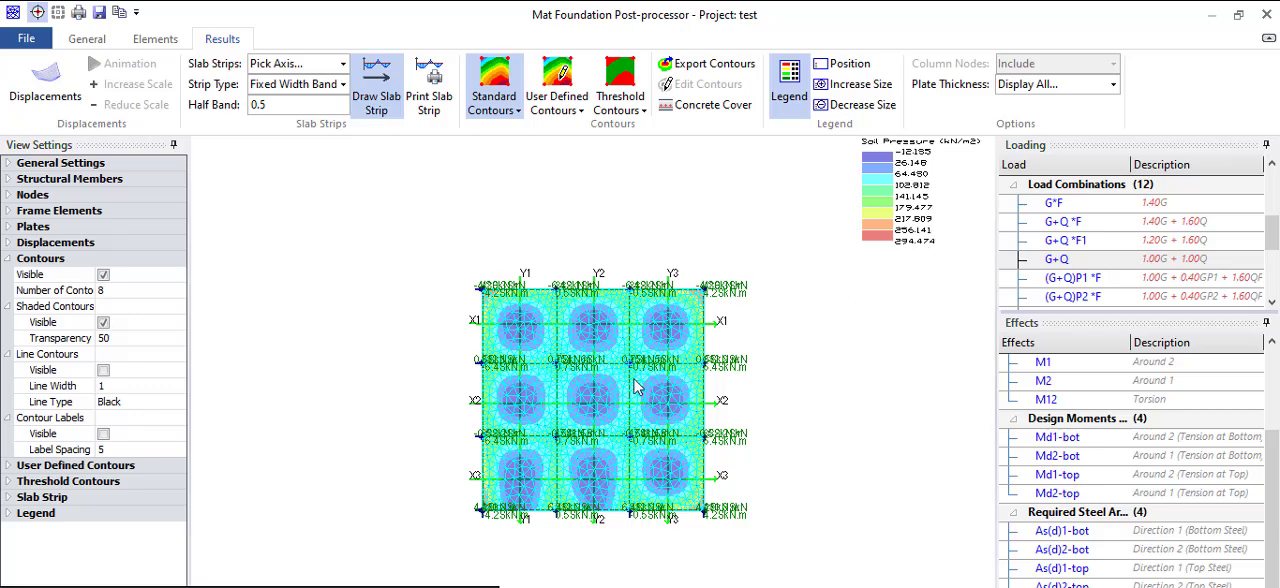
{"action": "scroll", "coordinate": [634, 386], "scroll_direction": "up", "scroll_amount": 3}
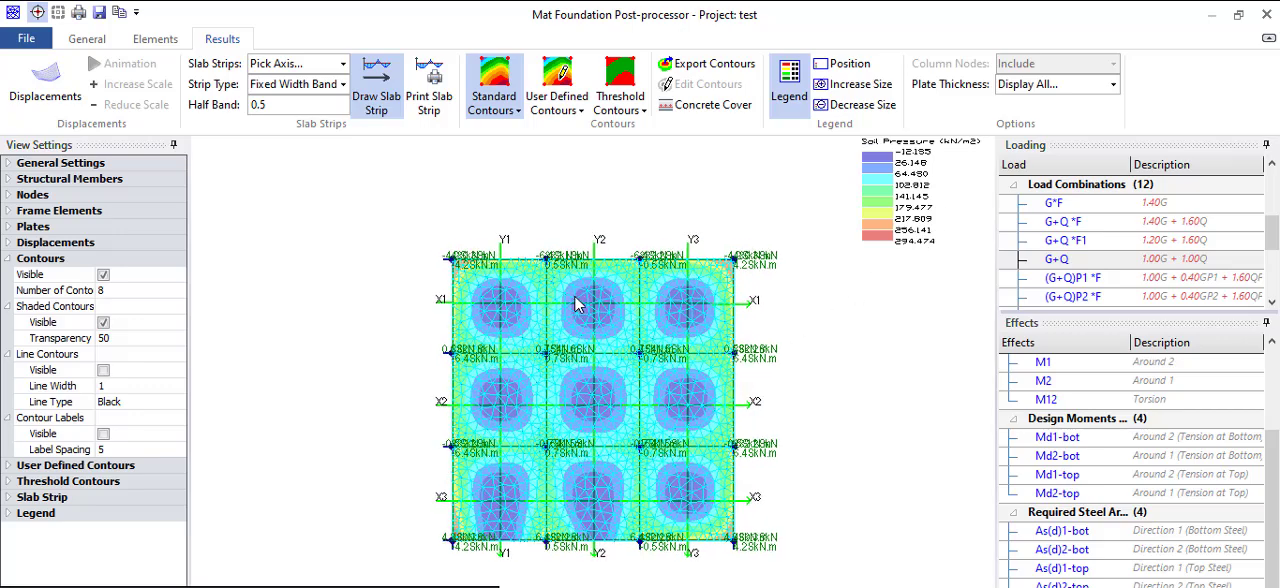
{"action": "scroll", "coordinate": [575, 305], "scroll_direction": "up", "scroll_amount": 4}
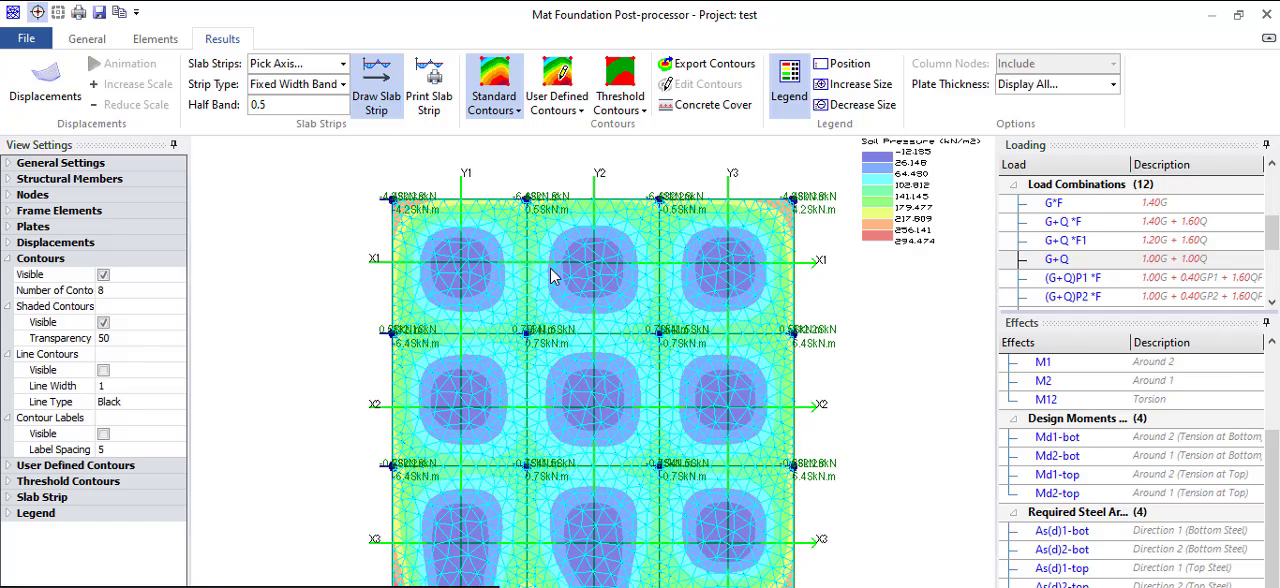
{"action": "scroll", "coordinate": [549, 276], "scroll_direction": "up", "scroll_amount": 1}
{"action": "scroll", "coordinate": [402, 206], "scroll_direction": "up", "scroll_amount": 2}
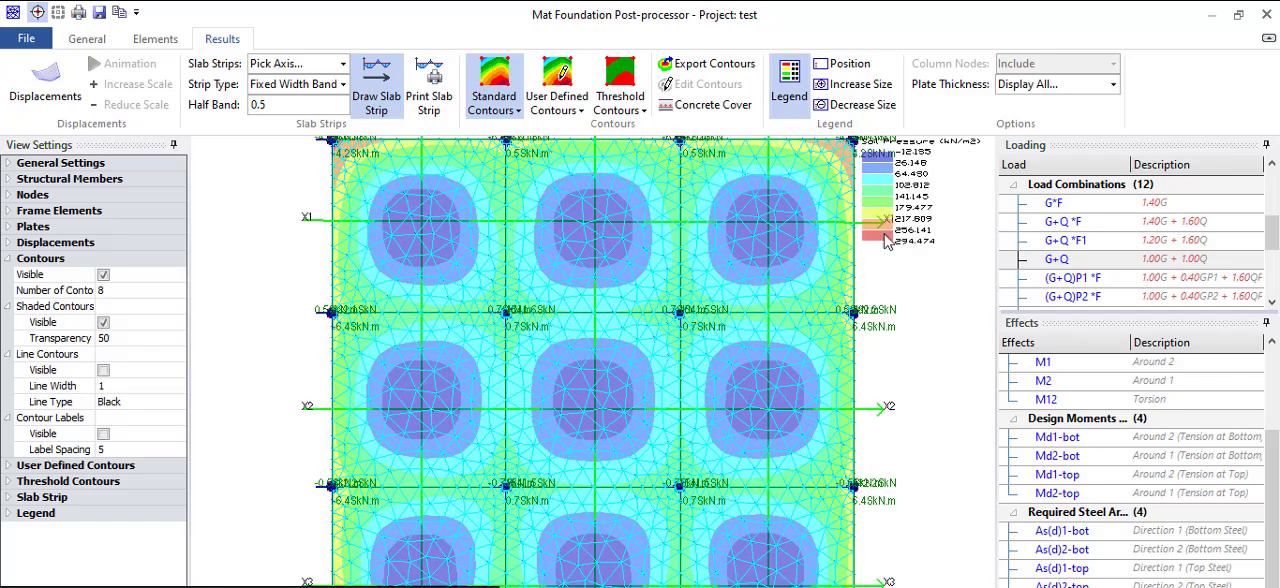
{"action": "scroll", "coordinate": [777, 265], "scroll_direction": "down", "scroll_amount": 4}
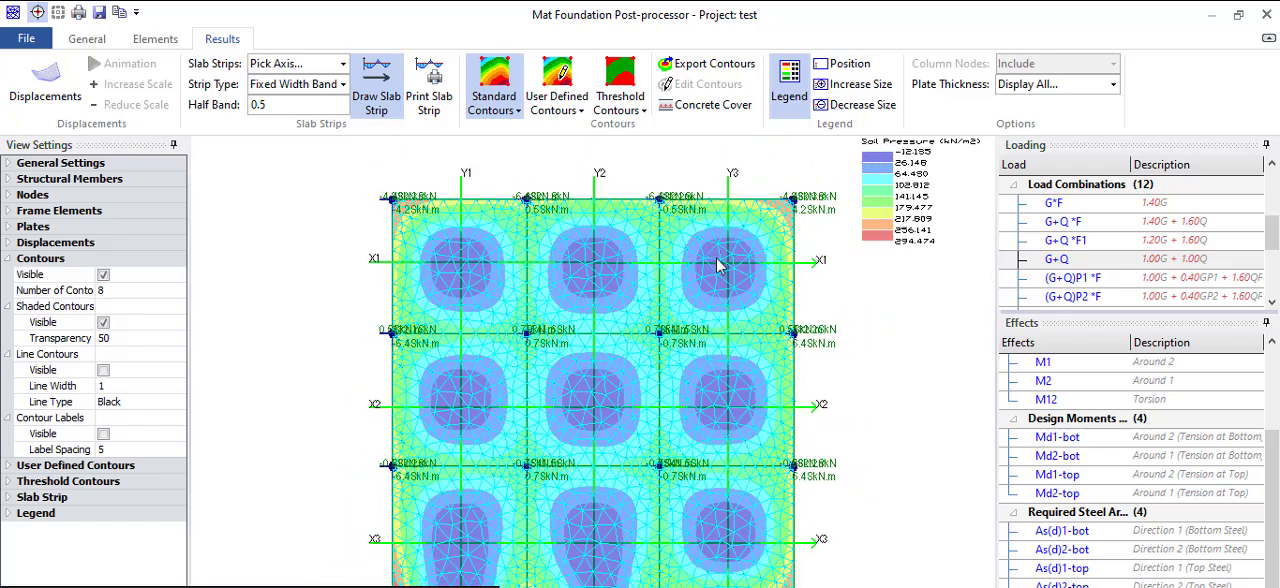
{"action": "scroll", "coordinate": [718, 264], "scroll_direction": "down", "scroll_amount": 1}
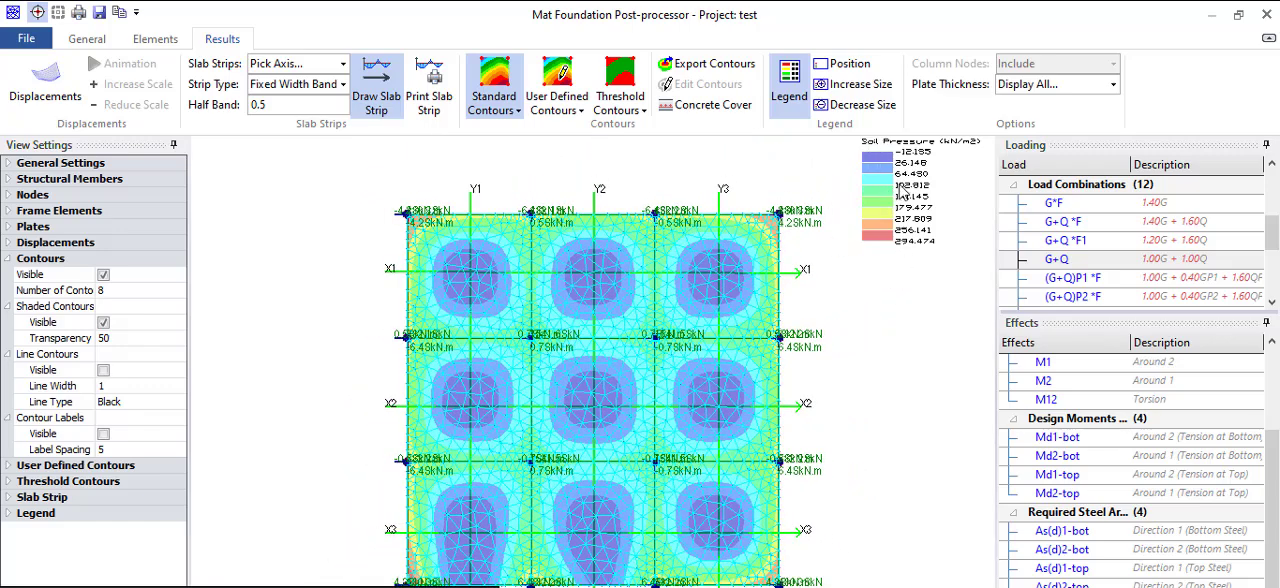
- Switch the raft from plan to 3D view, ending slab strip drawing, and restore the post-processor window to its smaller size
{"action": "scroll", "coordinate": [543, 316], "scroll_direction": "down", "scroll_amount": 2}
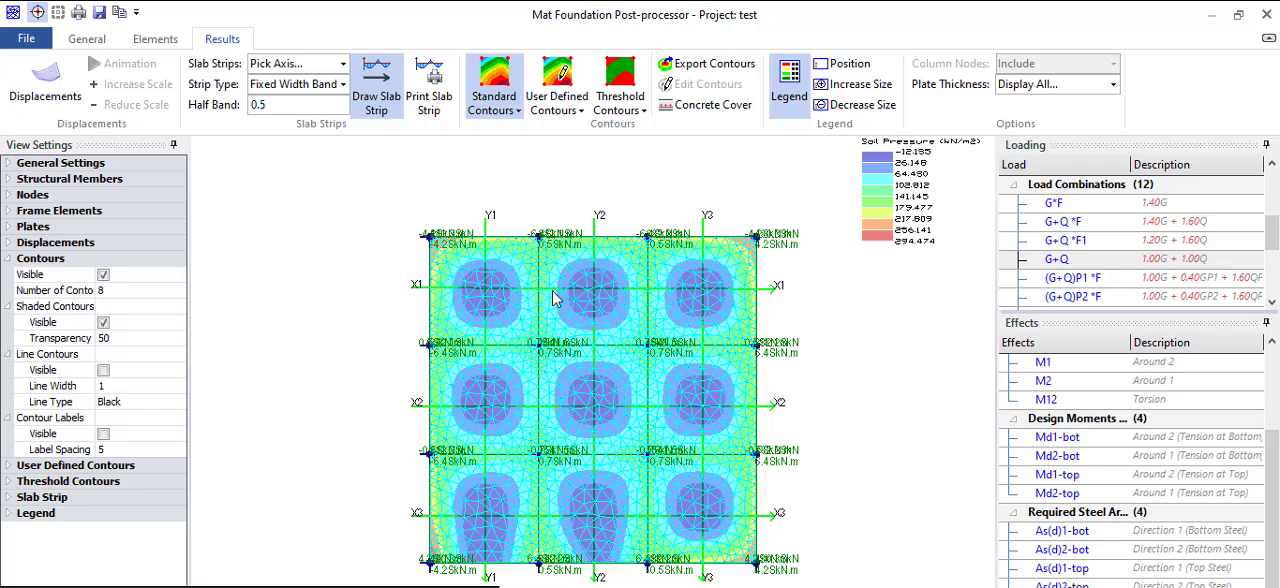
{"action": "left_click", "coordinate": [90, 42]}
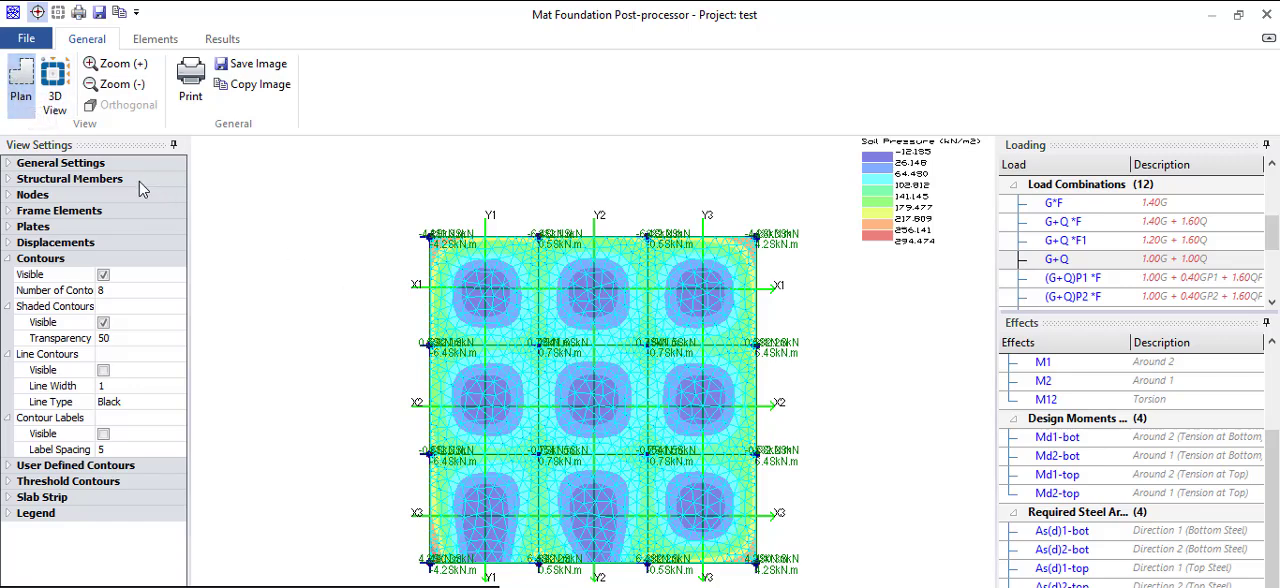
{"action": "left_click", "coordinate": [21, 82]}
{"action": "left_click", "coordinate": [54, 78]}
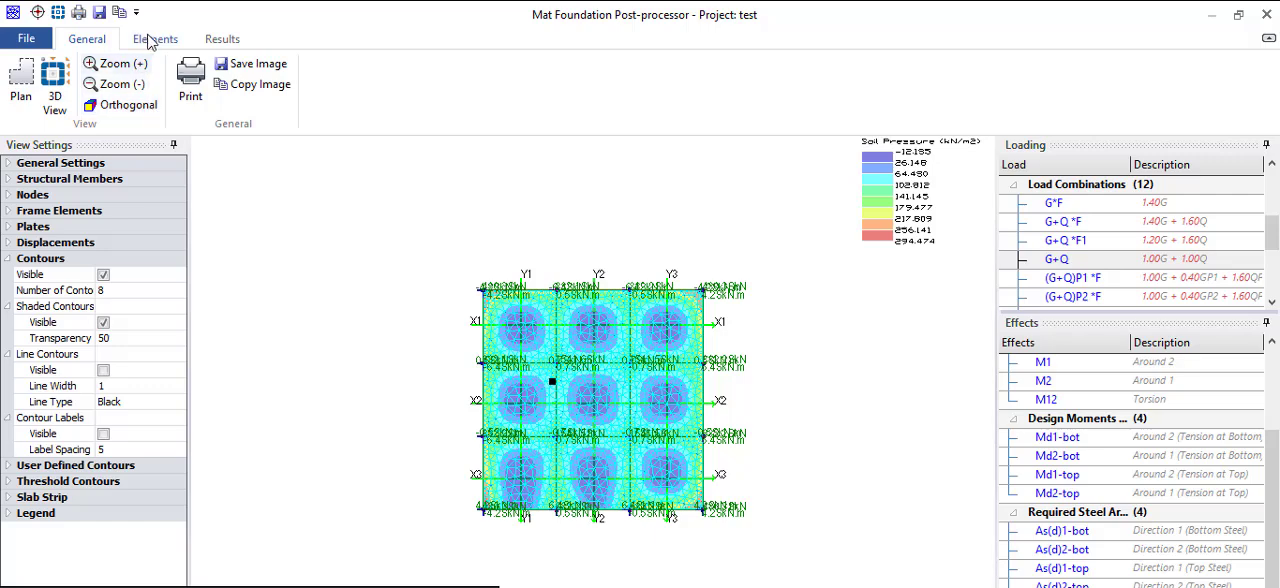
{"action": "left_click", "coordinate": [216, 41]}
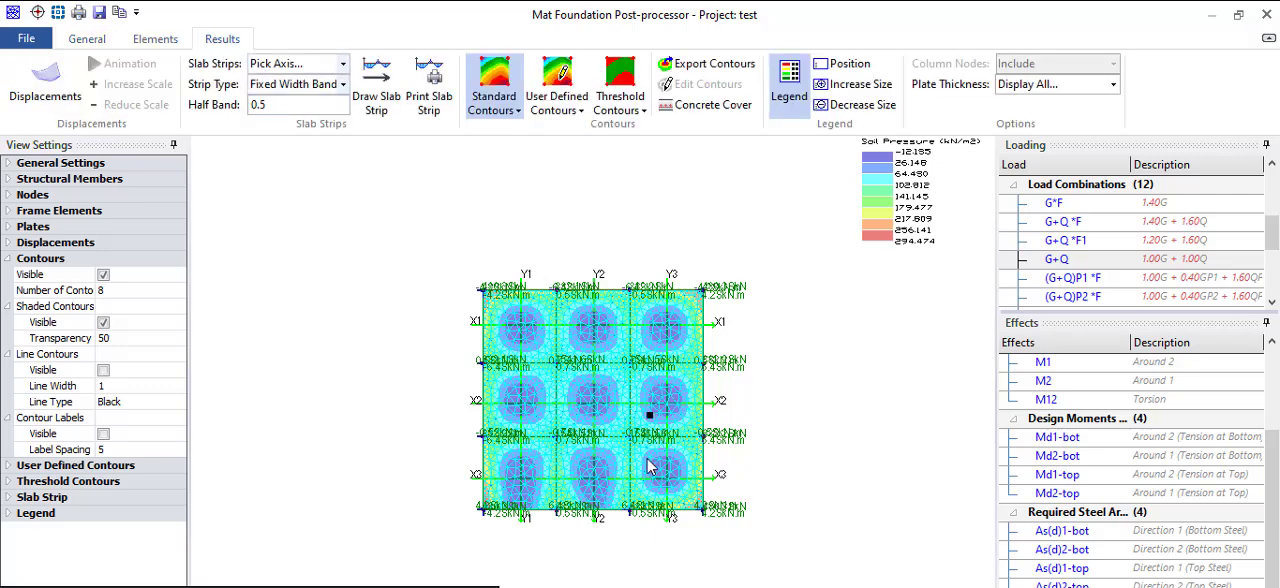
{"action": "scroll", "coordinate": [651, 466], "scroll_direction": "down", "scroll_amount": 1}
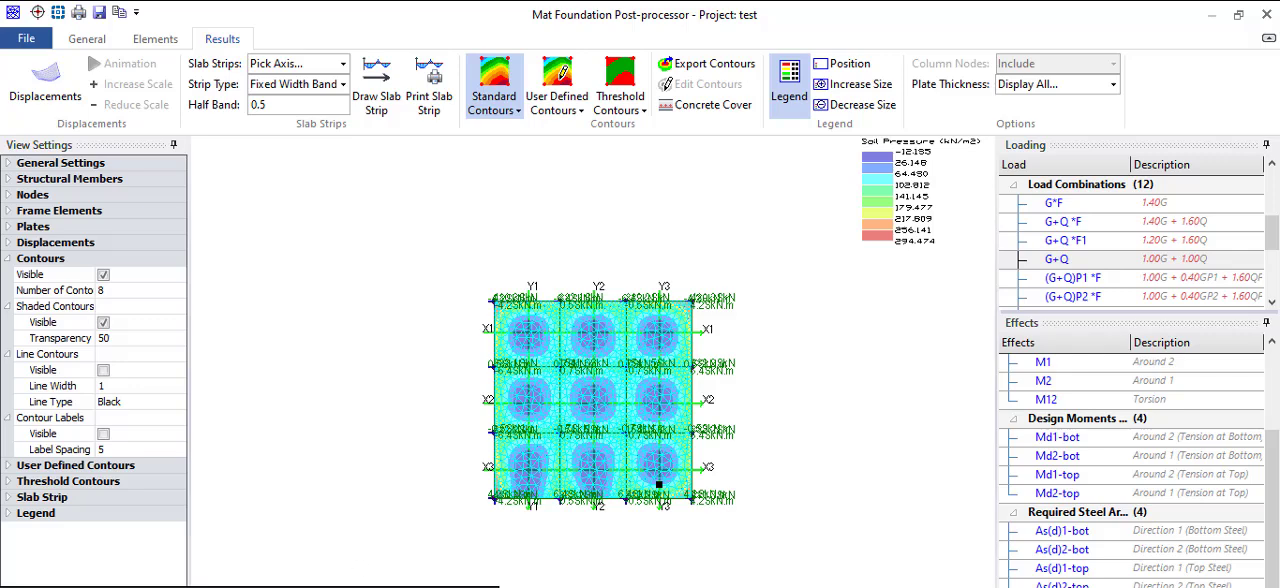
{"action": "left_click", "coordinate": [1239, 14]}
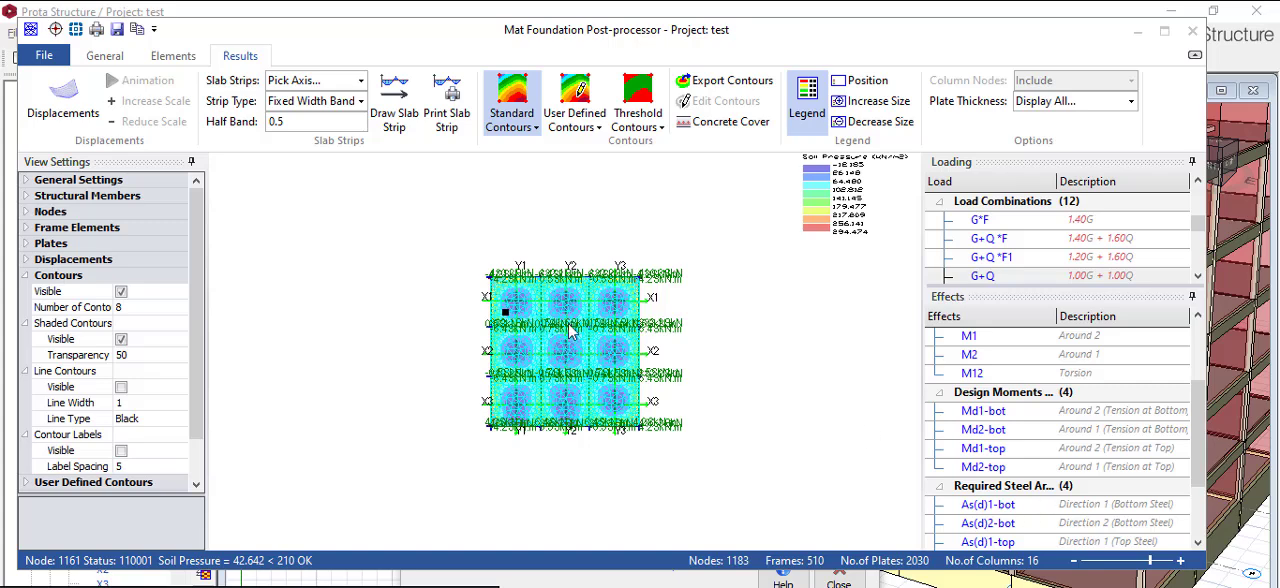
- Check the soil pressure reported at individual raft nodes against the allowable value
{"action": "left_click", "coordinate": [1147, 562]}
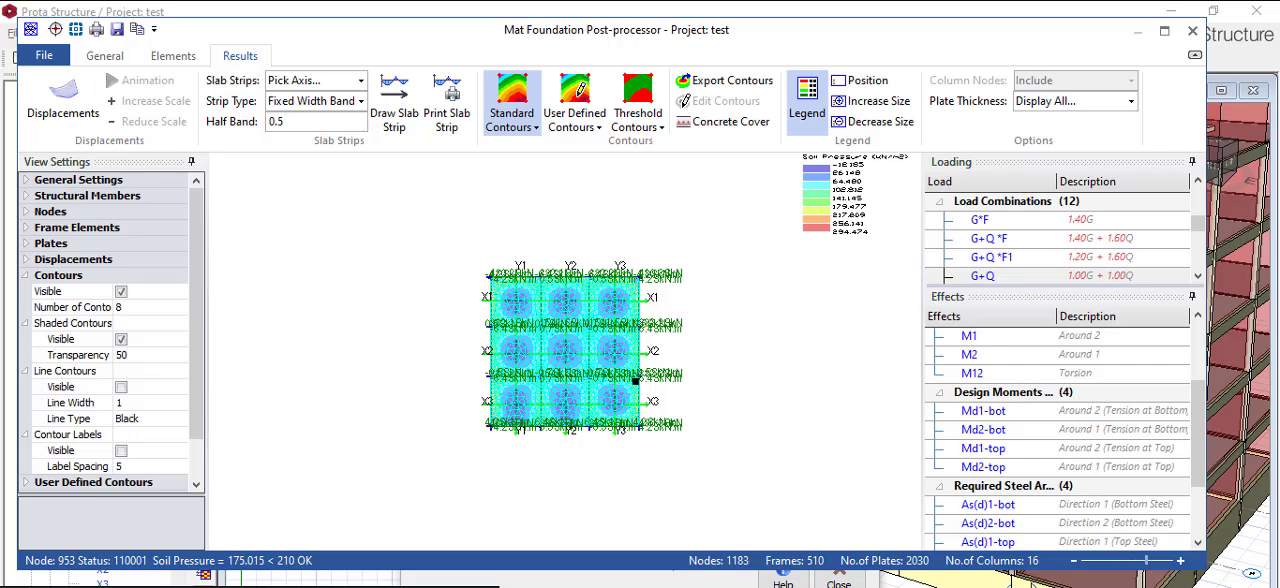
{"action": "scroll", "coordinate": [545, 313], "scroll_direction": "up", "scroll_amount": 3}
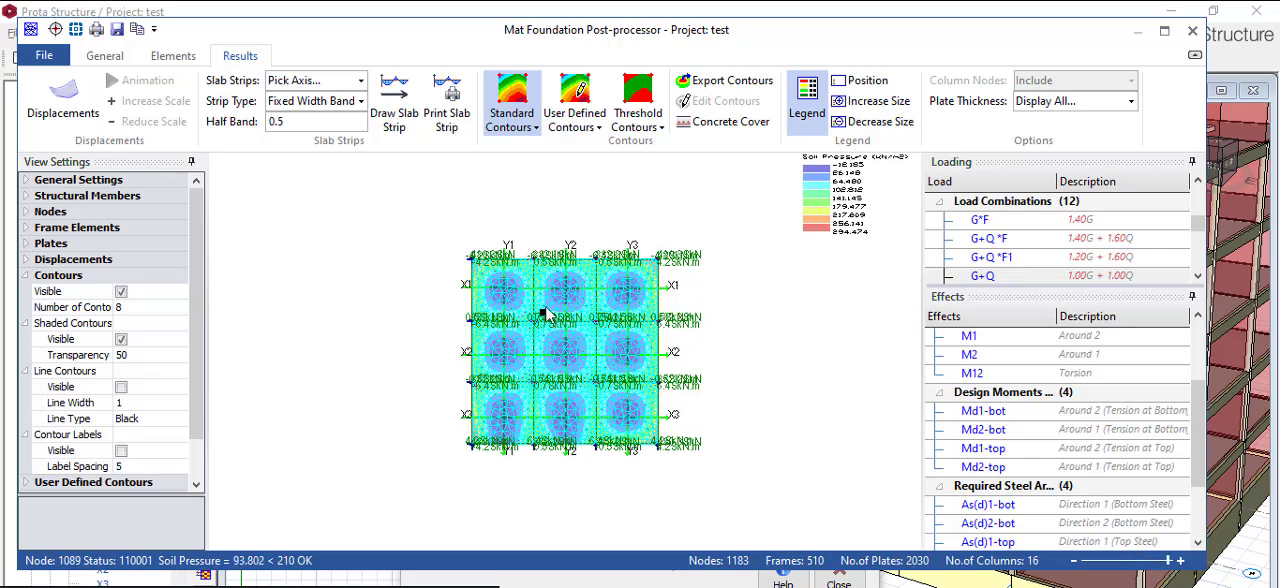
{"action": "scroll", "coordinate": [547, 308], "scroll_direction": "up", "scroll_amount": 9}
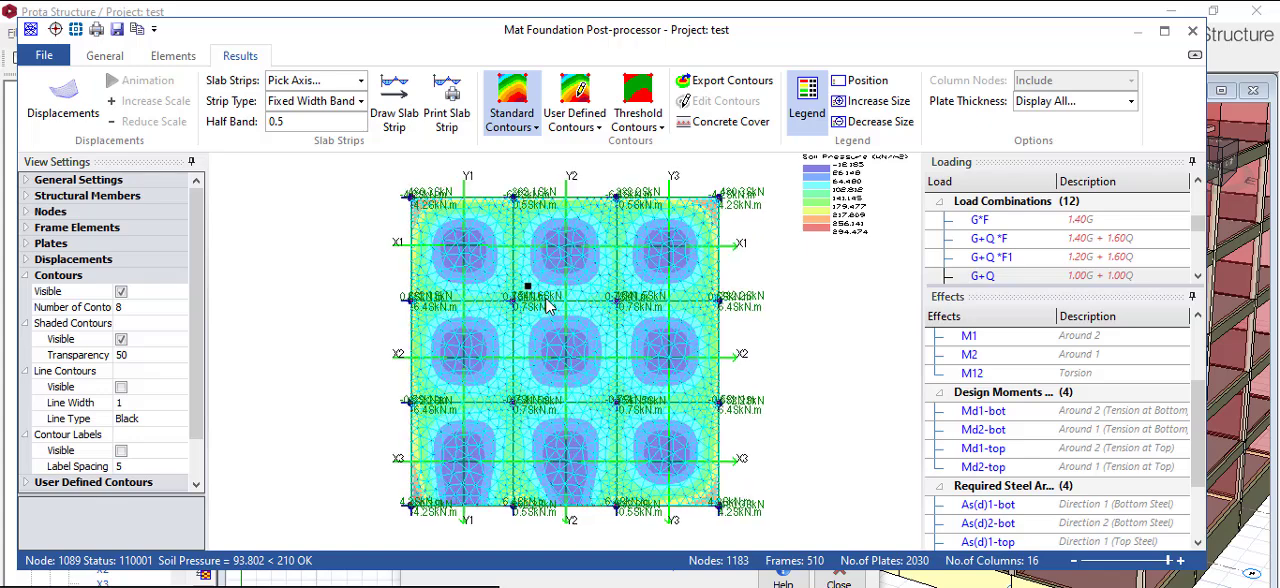
{"action": "scroll", "coordinate": [547, 308], "scroll_direction": "up", "scroll_amount": 3}
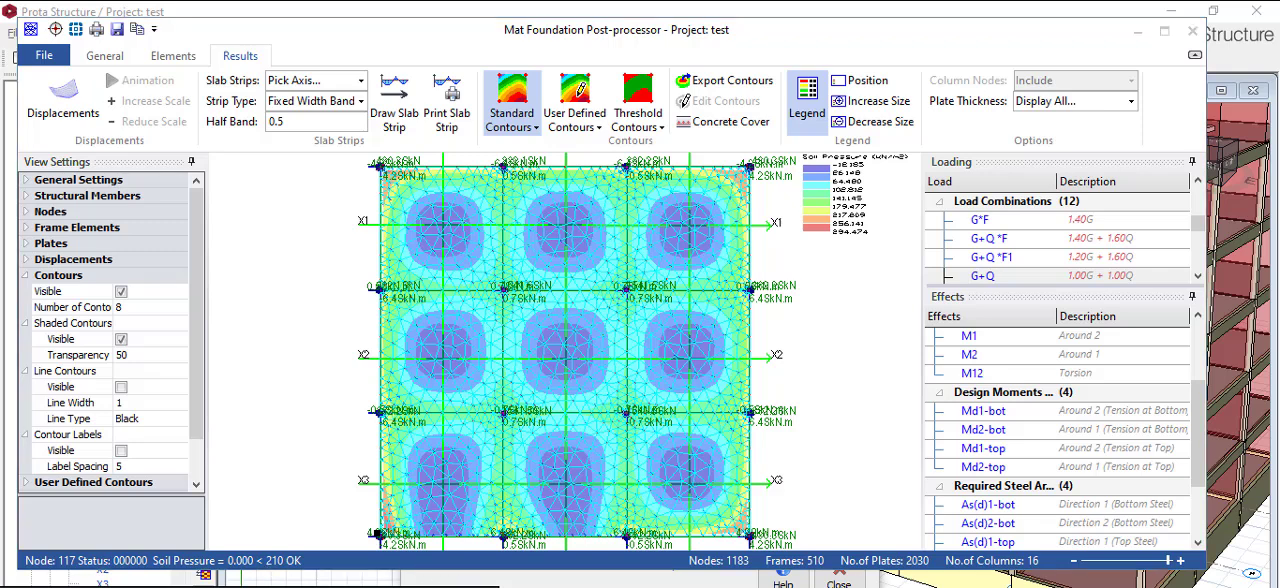
- Switch to Calculator, compute 150 × 1.4 for the allowable soil stress, and close it
{"action": "left_click", "coordinate": [585, 587]}
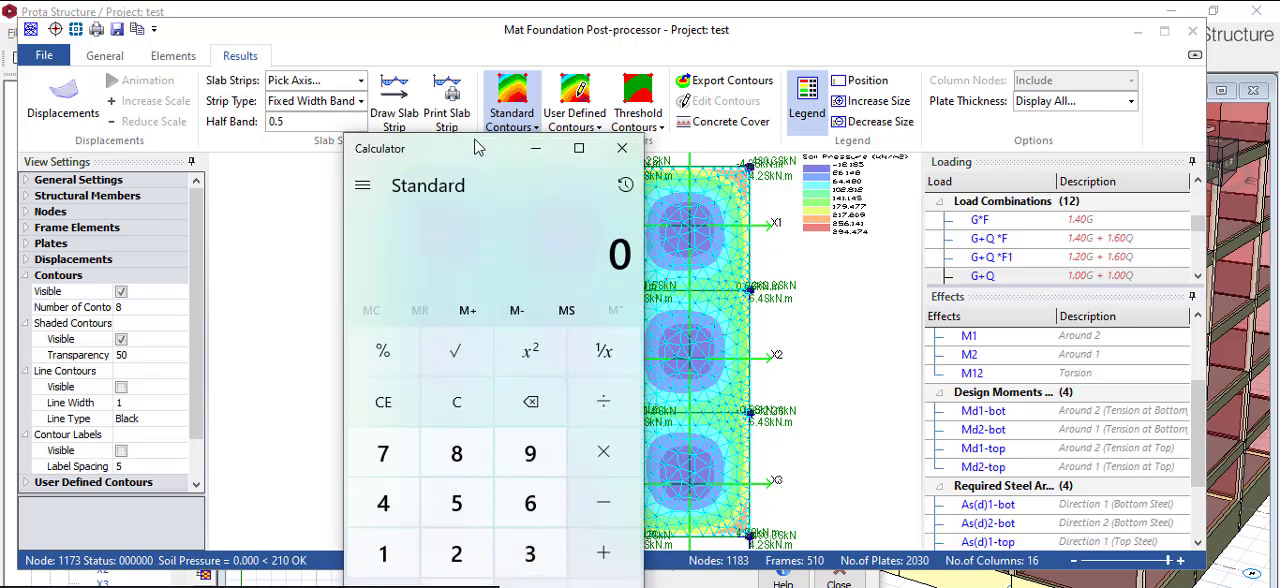
{"action": "left_click_drag", "start_coordinate": [483, 168], "coordinate": [447, 50]}
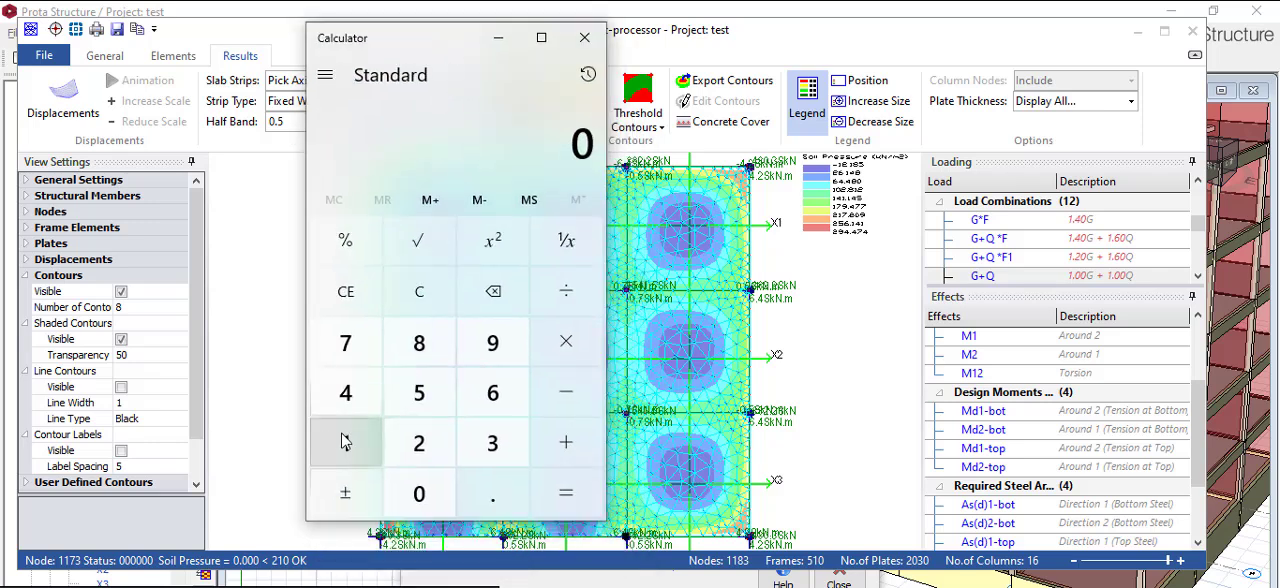
{"action": "left_click", "coordinate": [343, 441]}
{"action": "left_click", "coordinate": [419, 392]}
{"action": "left_click", "coordinate": [419, 492]}
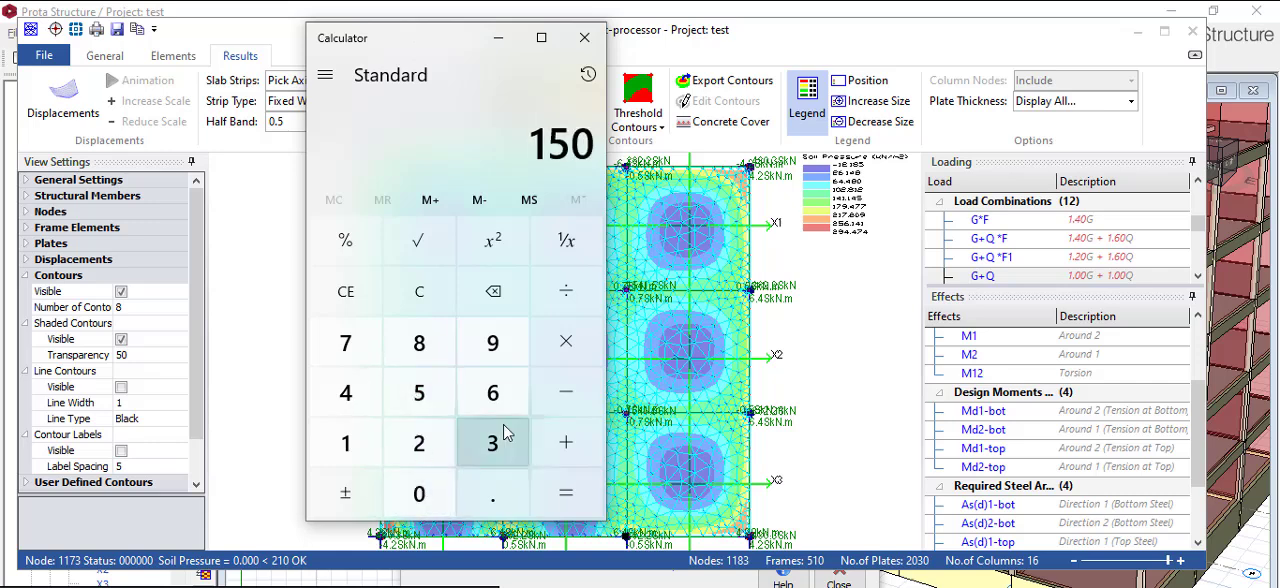
{"action": "left_click", "coordinate": [566, 341]}
{"action": "left_click", "coordinate": [348, 445]}
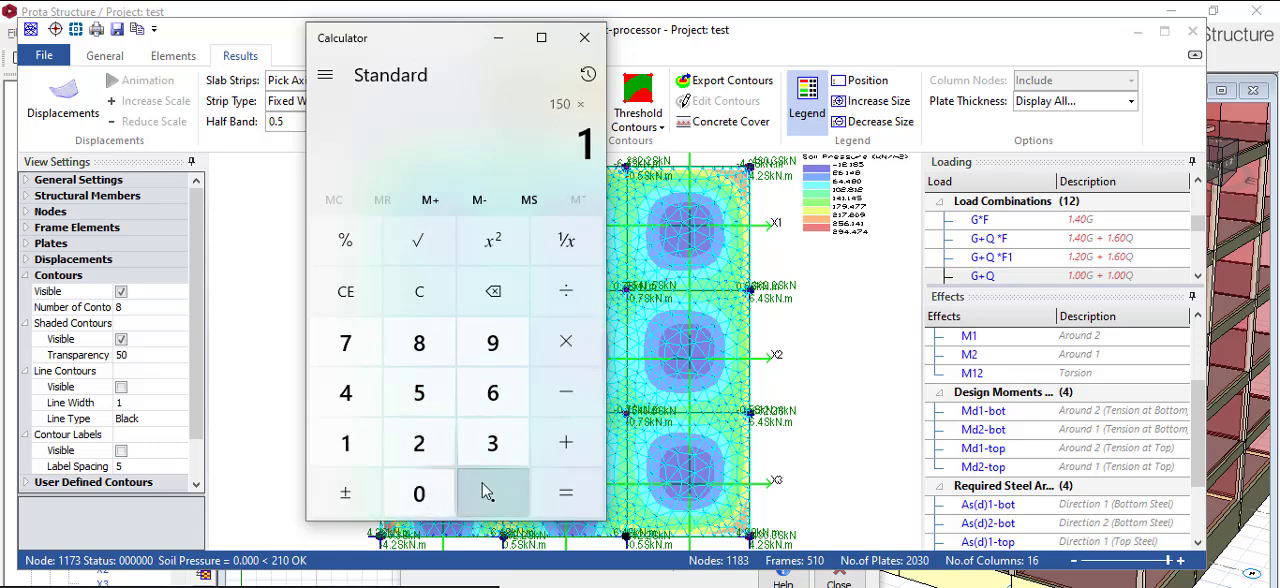
{"action": "left_click", "coordinate": [485, 491]}
{"action": "left_click", "coordinate": [347, 391]}
{"action": "left_click", "coordinate": [546, 483]}
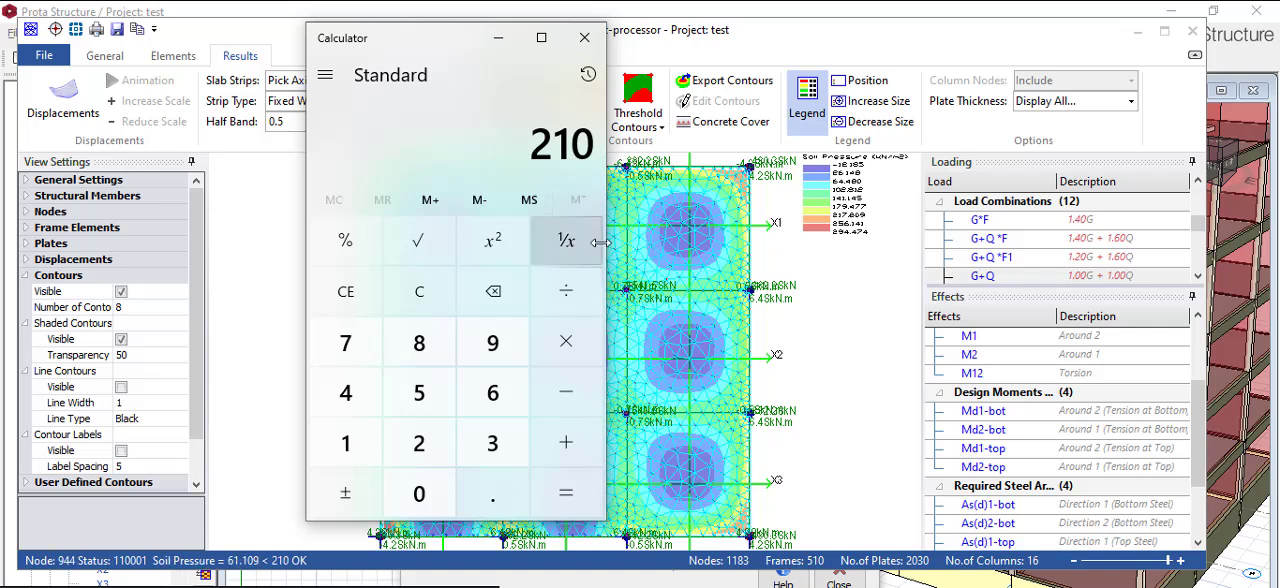
{"action": "left_click", "coordinate": [584, 37]}
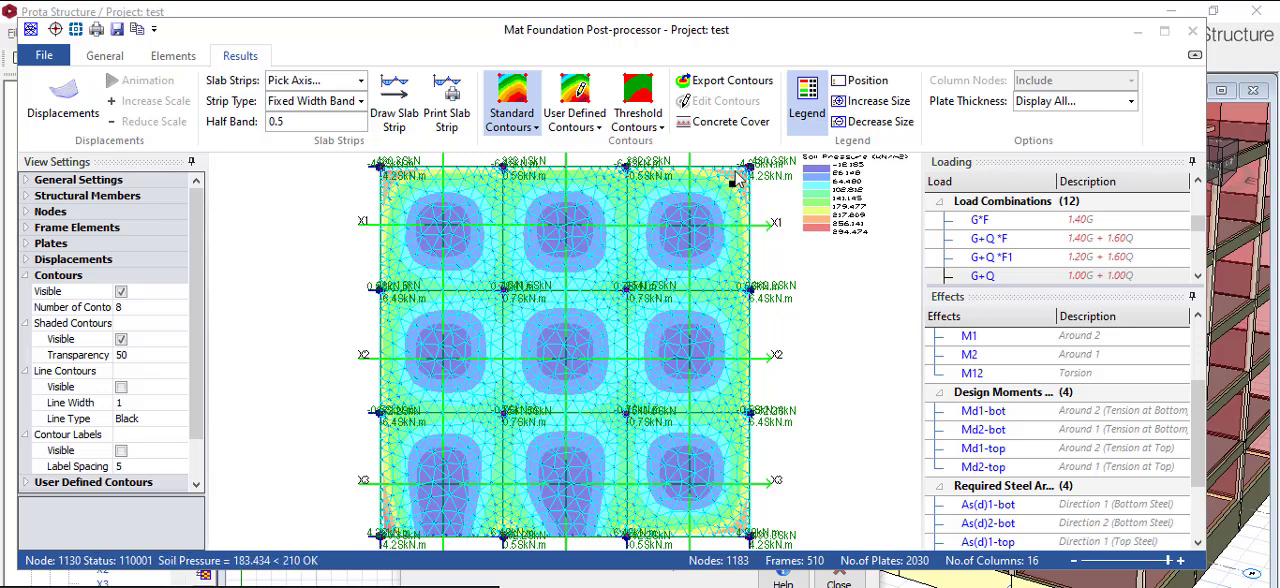
- Display the design moment contours on the raft for Md1-bot, followed by Md1-top
{"action": "scroll", "coordinate": [641, 340], "scroll_direction": "down", "scroll_amount": 1}
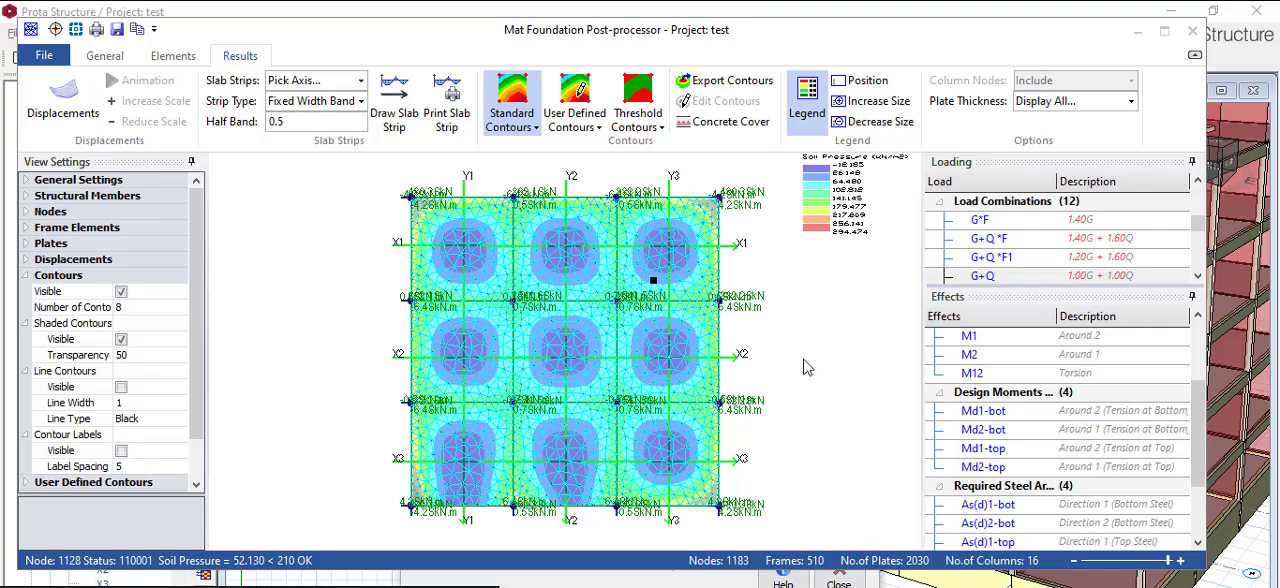
{"action": "scroll", "coordinate": [1055, 362], "scroll_direction": "up", "scroll_amount": 3}
{"action": "scroll", "coordinate": [1047, 362], "scroll_direction": "down", "scroll_amount": 5}
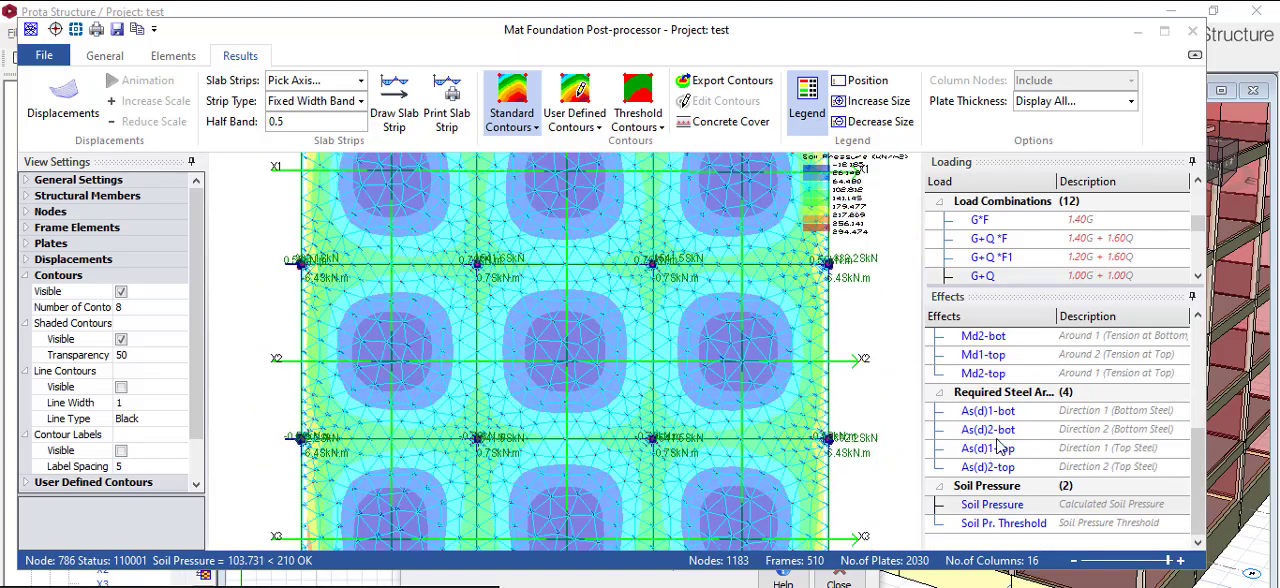
{"action": "mouse_move", "coordinate": [1205, 442]}
{"action": "left_mouse_down"}
{"action": "mouse_move", "coordinate": [1208, 330]}
{"action": "mouse_move", "coordinate": [1219, 328]}
{"action": "mouse_move", "coordinate": [1198, 370]}
{"action": "mouse_move", "coordinate": [1201, 428]}
{"action": "left_mouse_up"}
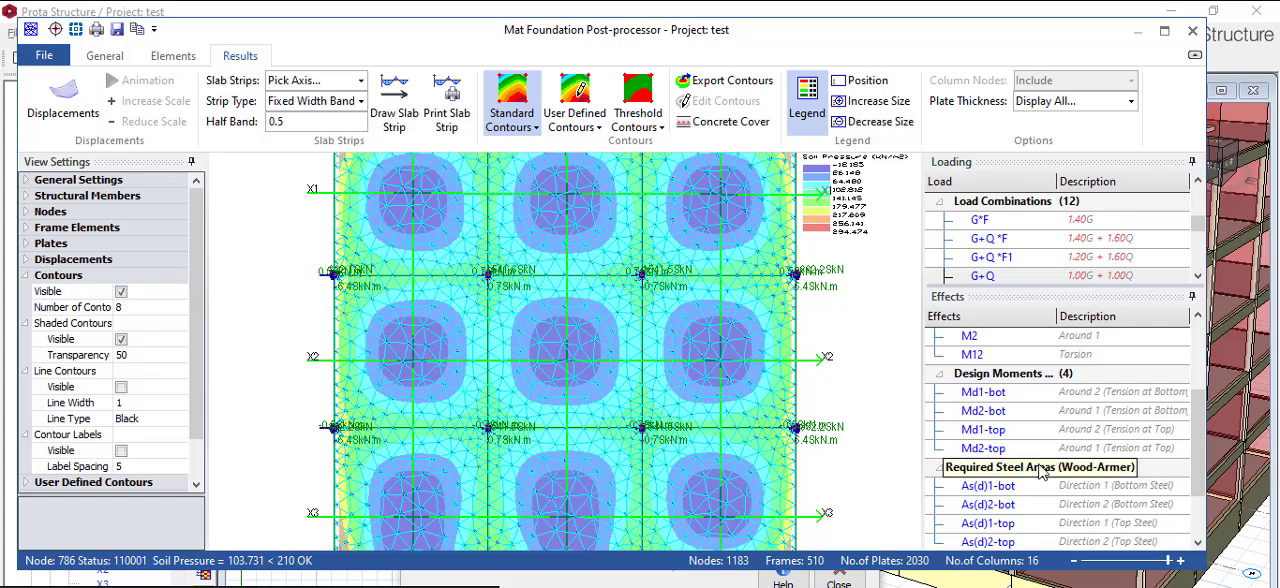
{"action": "left_click", "coordinate": [979, 393]}
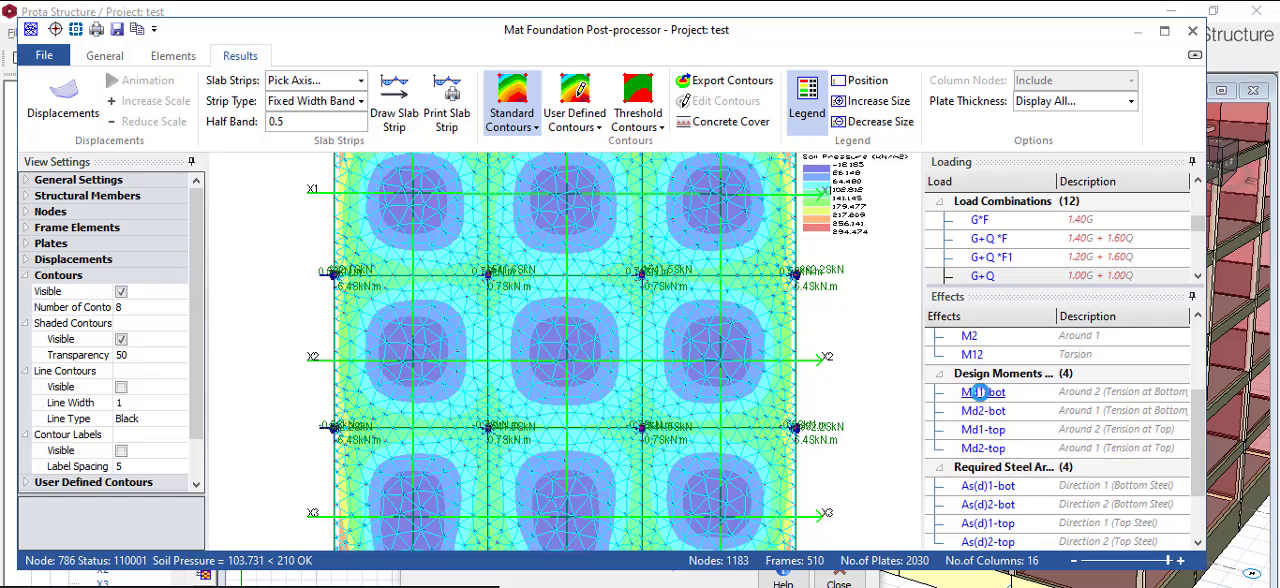
{"action": "left_click", "coordinate": [976, 448]}
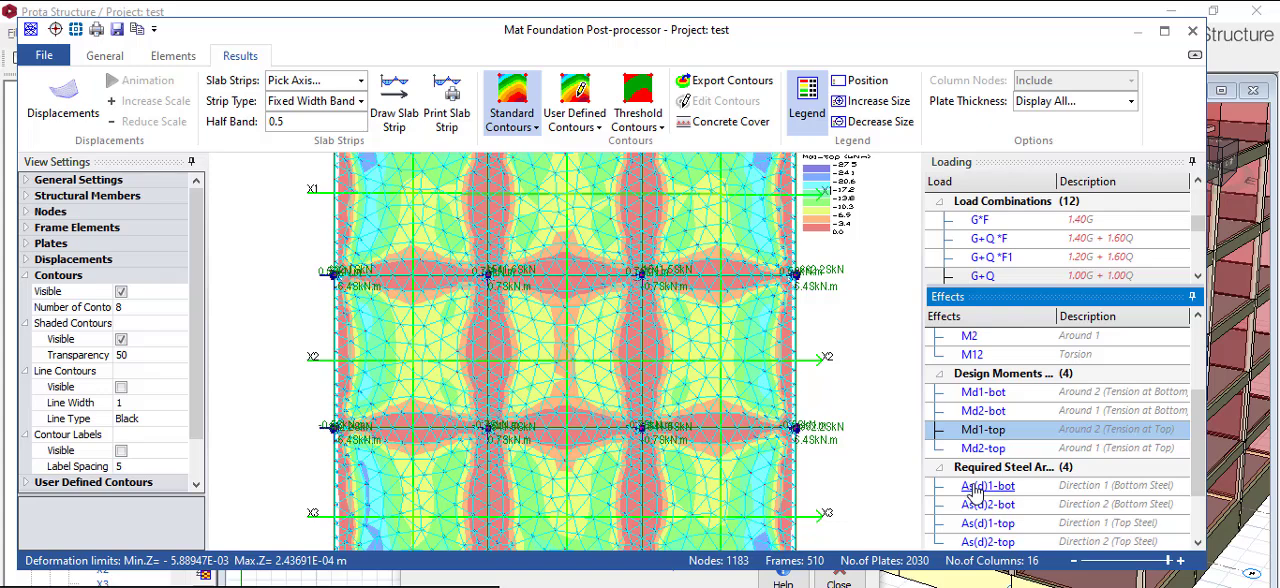
- Display the required steel area contours for As(d)1-bot, the direction 1 bottom steel, dismissing the slab warning
{"action": "left_click", "coordinate": [958, 485]}
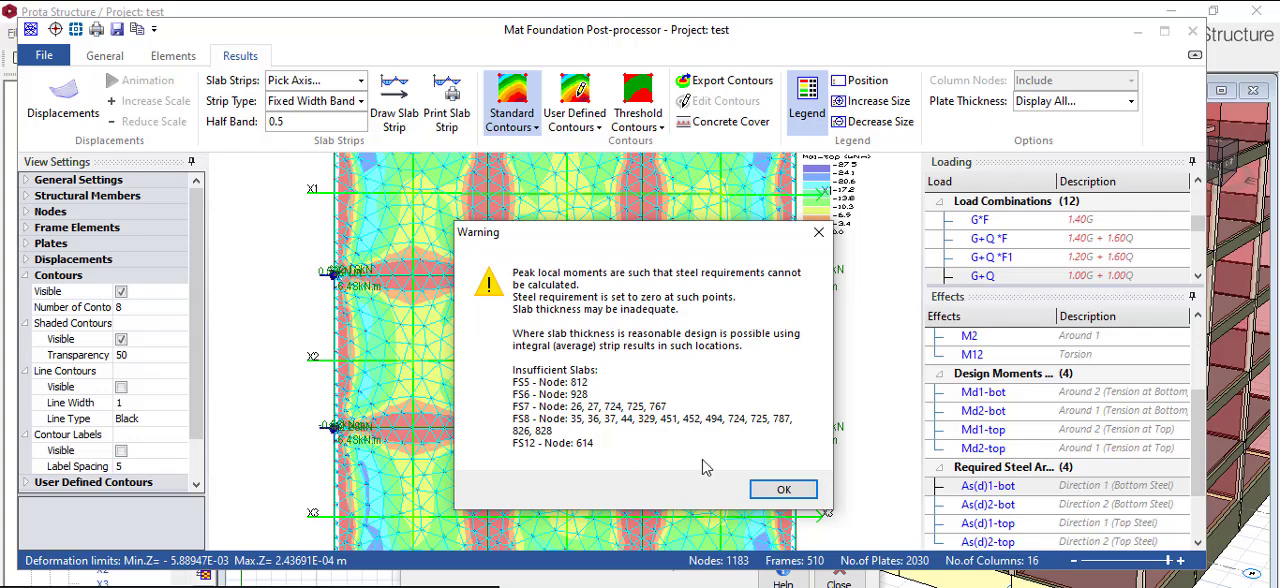
{"action": "left_click", "coordinate": [784, 489]}
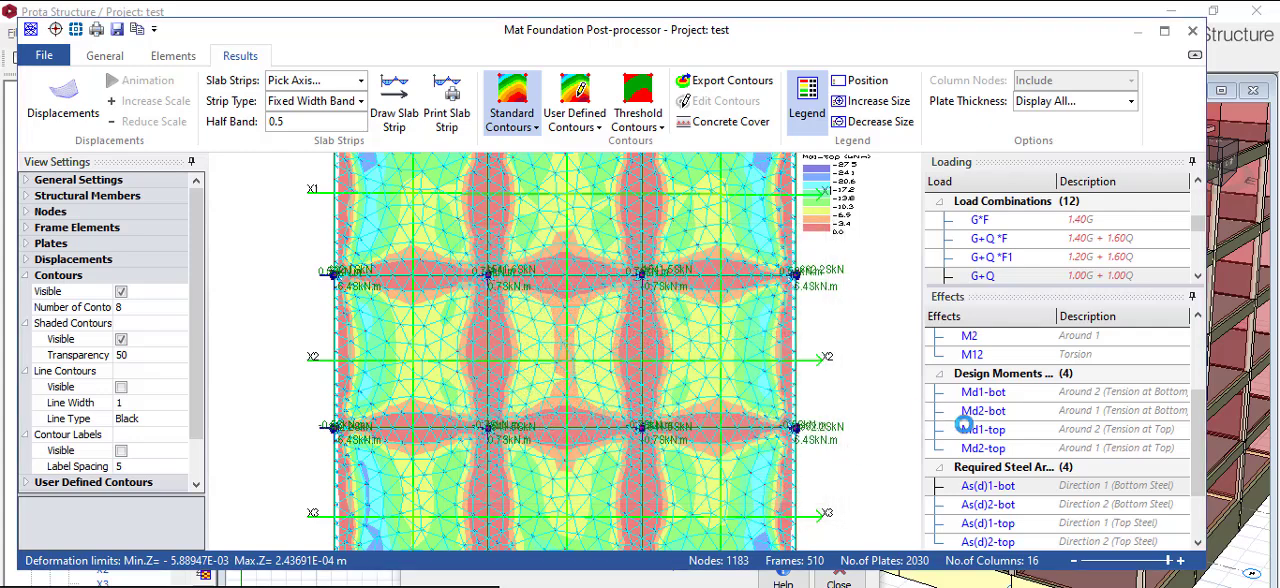
{"action": "left_click", "coordinate": [982, 396]}
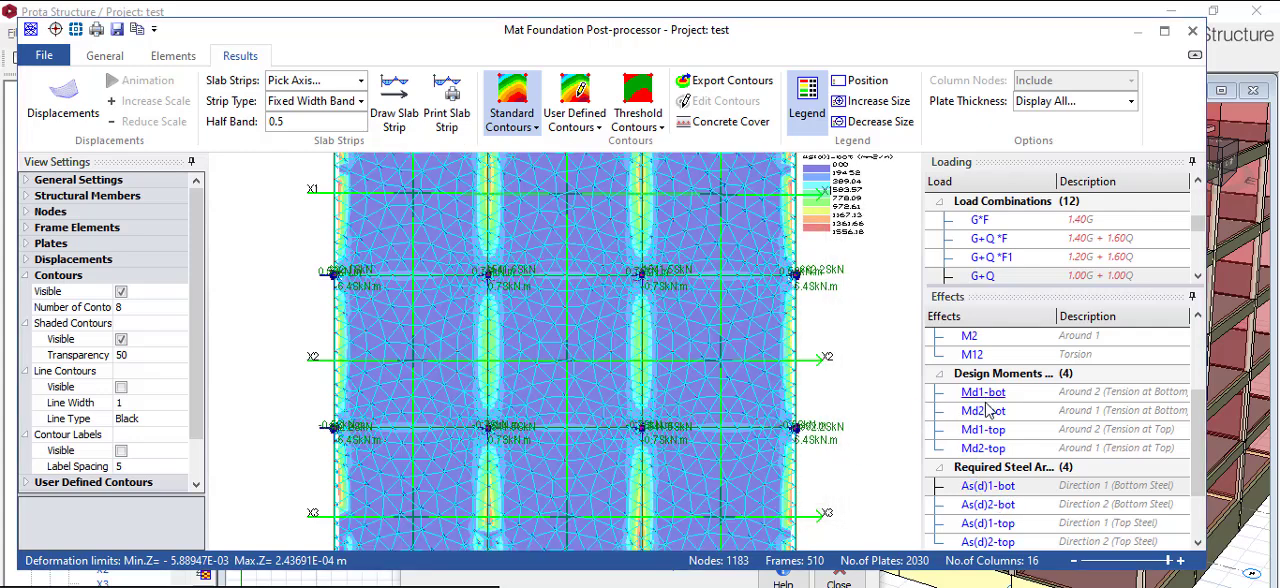
{"action": "left_click", "coordinate": [986, 487]}
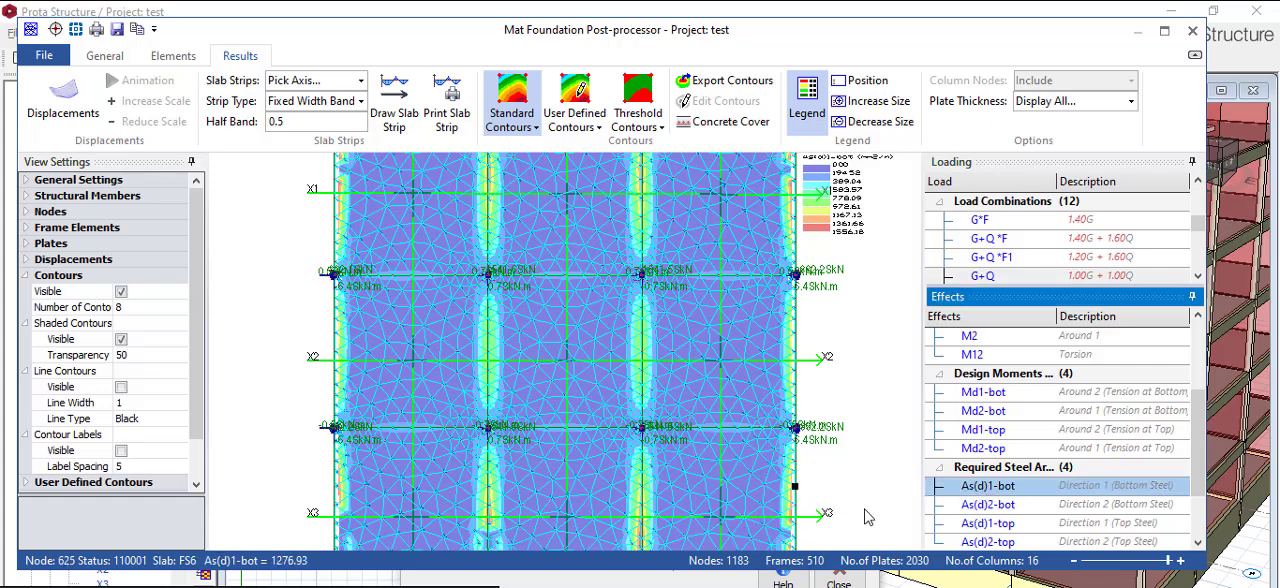
- Show the As(d)2-bot required steel area contours over the whole raft, dismissing the slab warning
{"action": "left_click", "coordinate": [985, 505]}
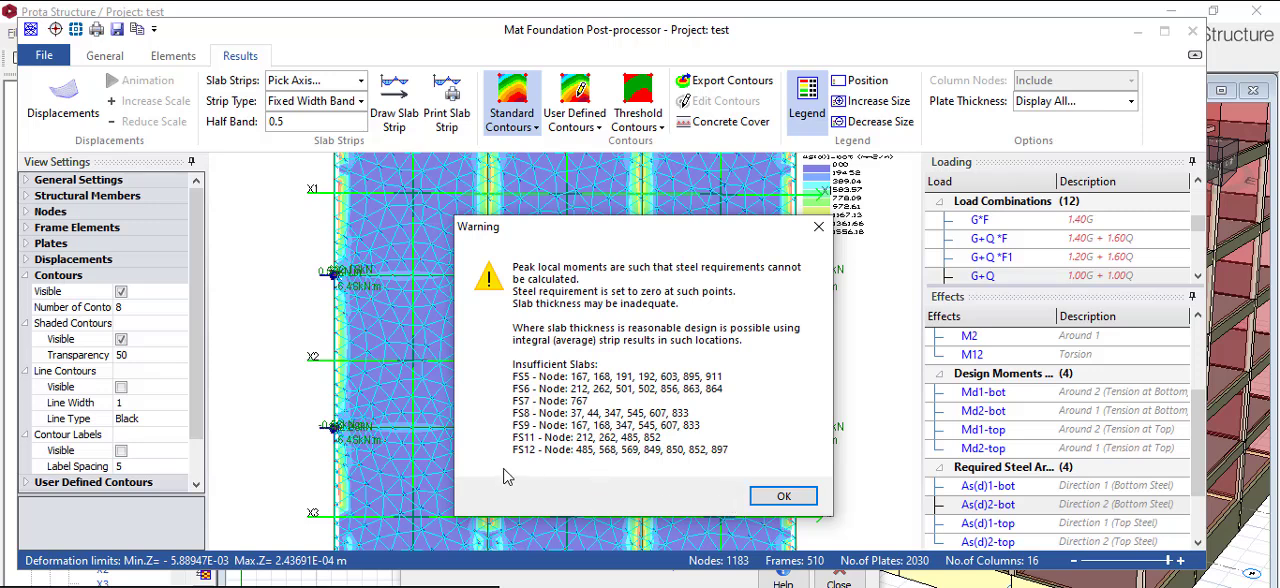
{"action": "left_click", "coordinate": [775, 498]}
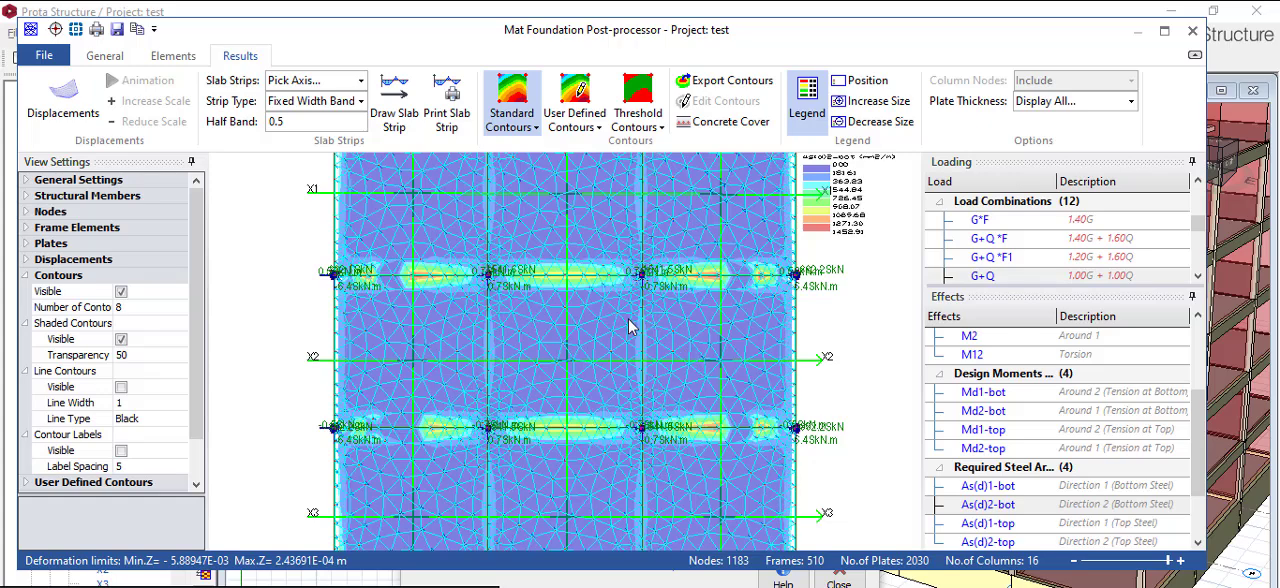
{"action": "scroll", "coordinate": [630, 330], "scroll_direction": "down", "scroll_amount": 2}
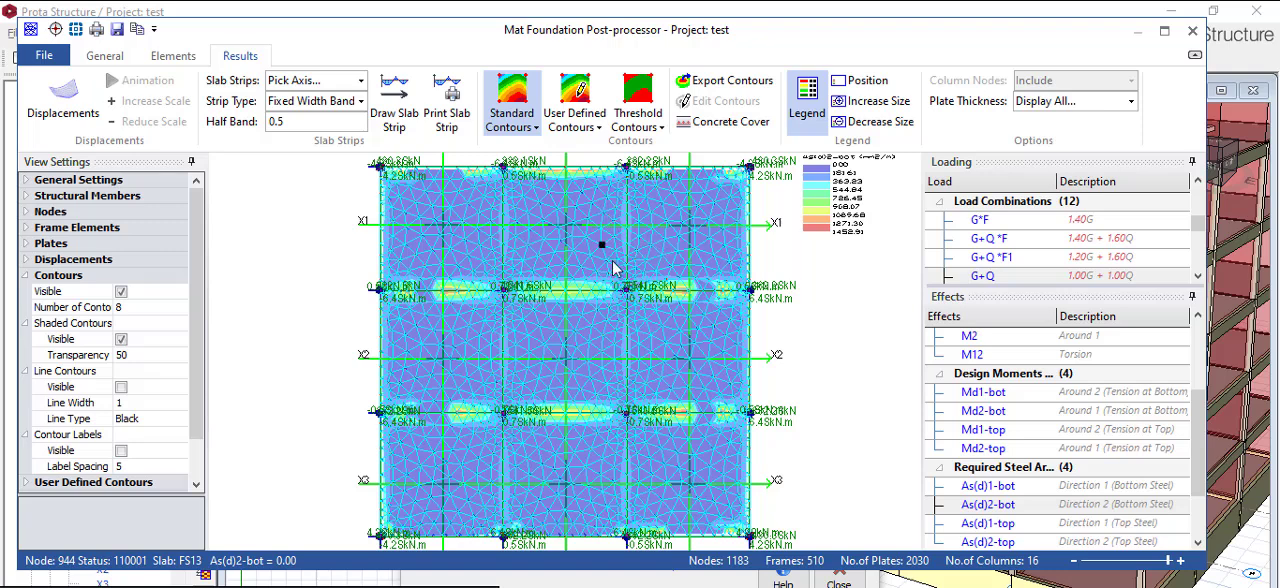
- Compare the user-defined and standard As(d)2-bot steel contours on the raft, dismissing the slab warning each time
{"action": "left_click", "coordinate": [577, 112]}
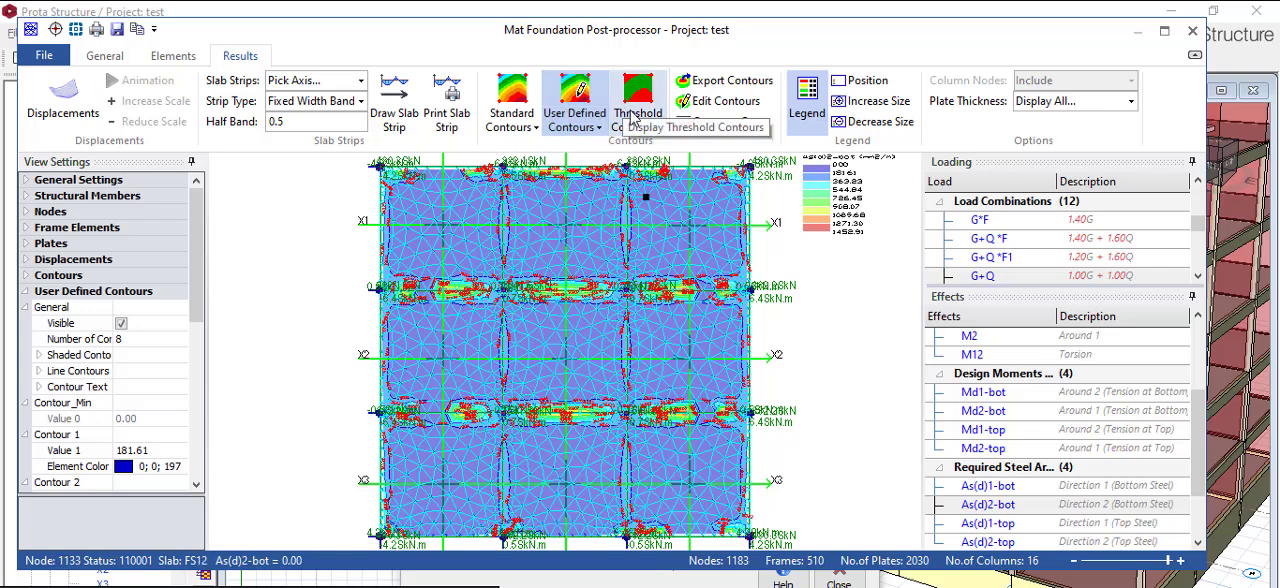
{"action": "left_click", "coordinate": [512, 115]}
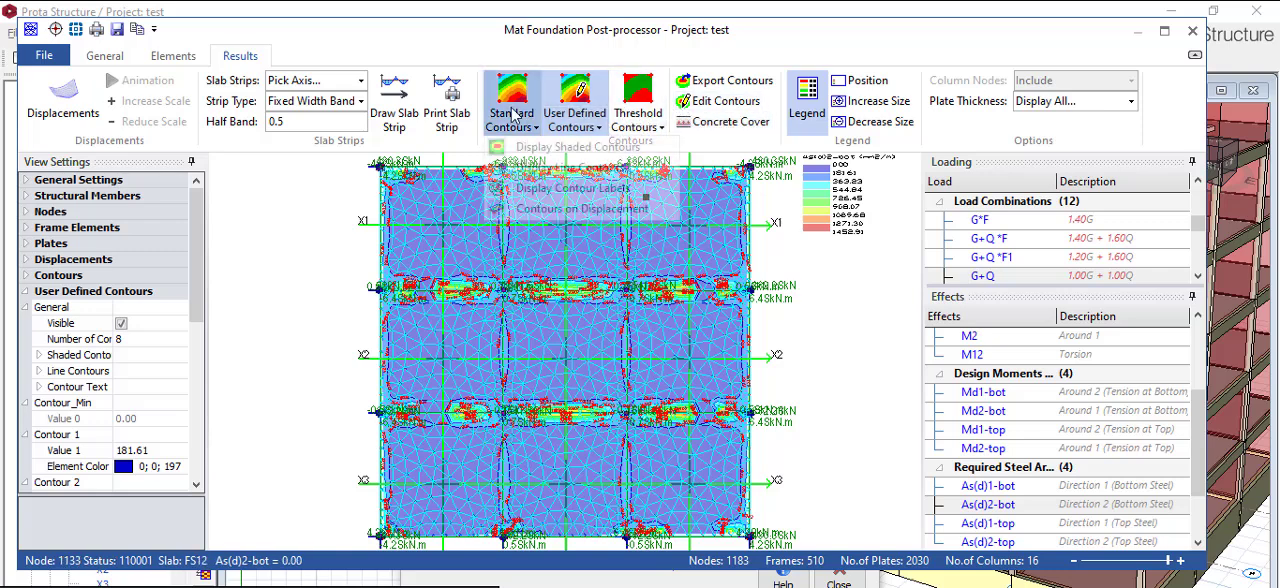
{"action": "left_click", "coordinate": [715, 103]}
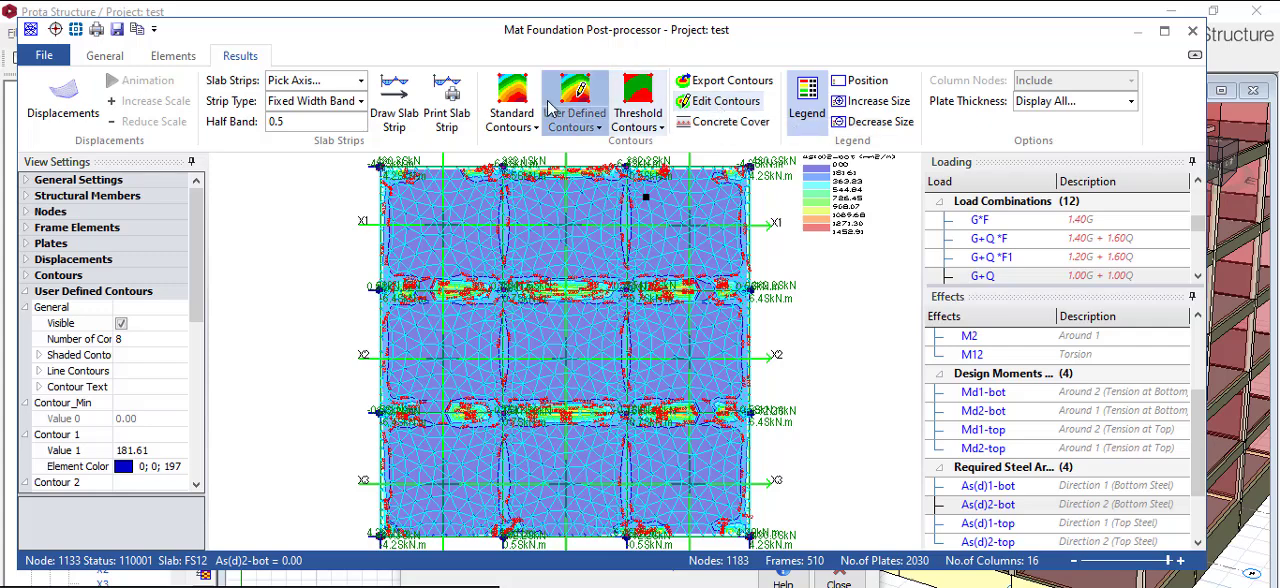
{"action": "left_click", "coordinate": [508, 102]}
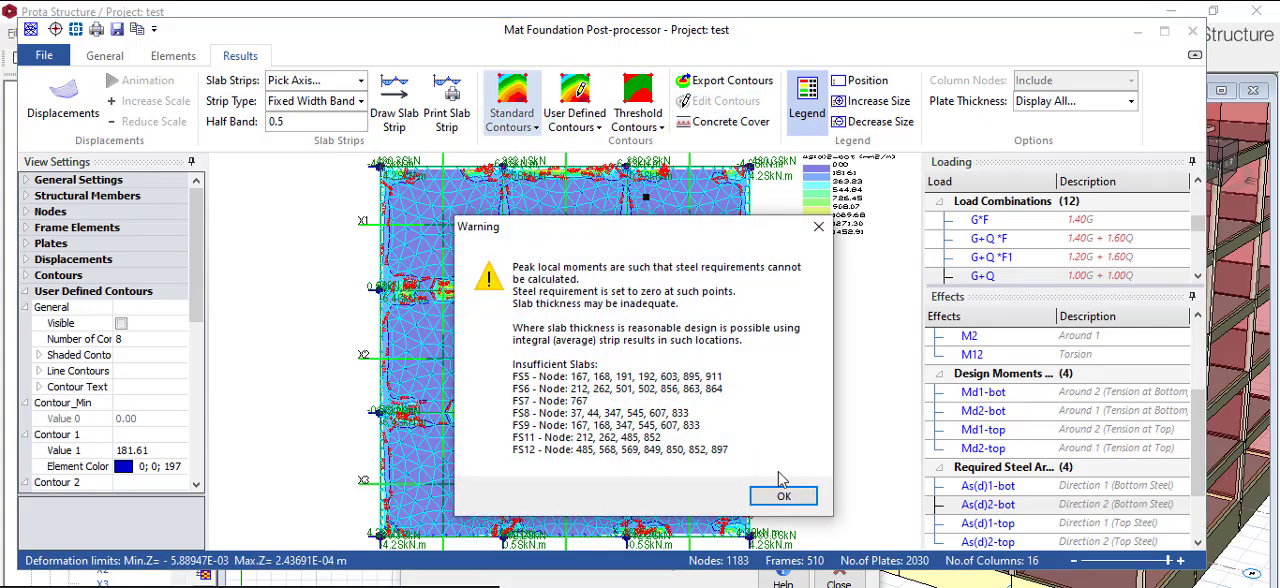
{"action": "left_click", "coordinate": [784, 496]}
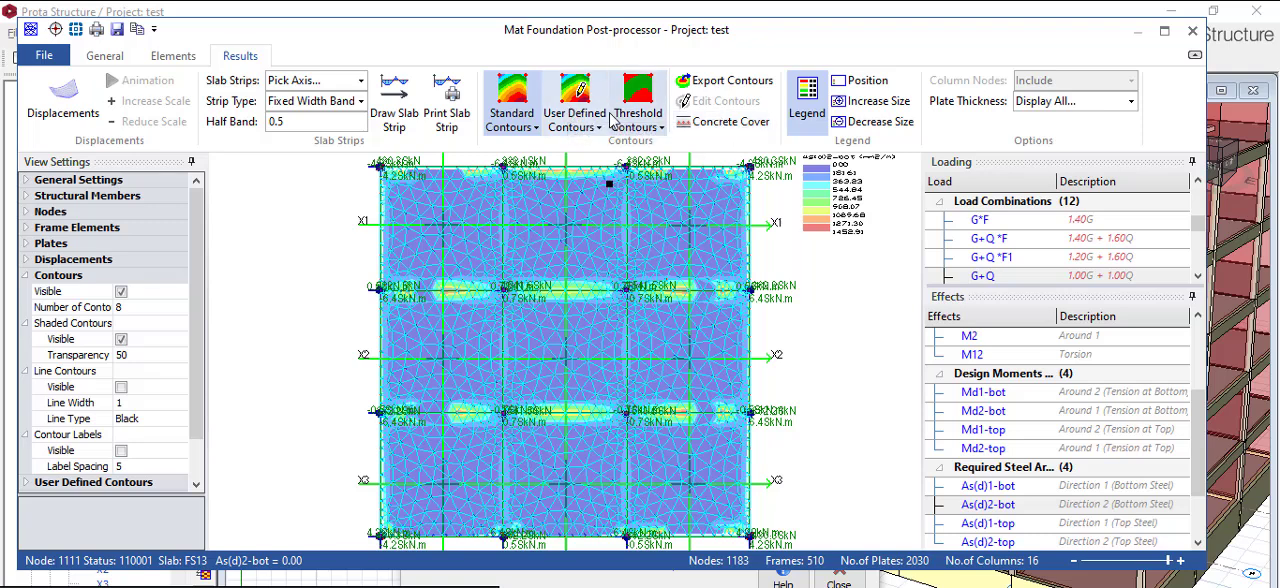
{"action": "left_click", "coordinate": [575, 105]}
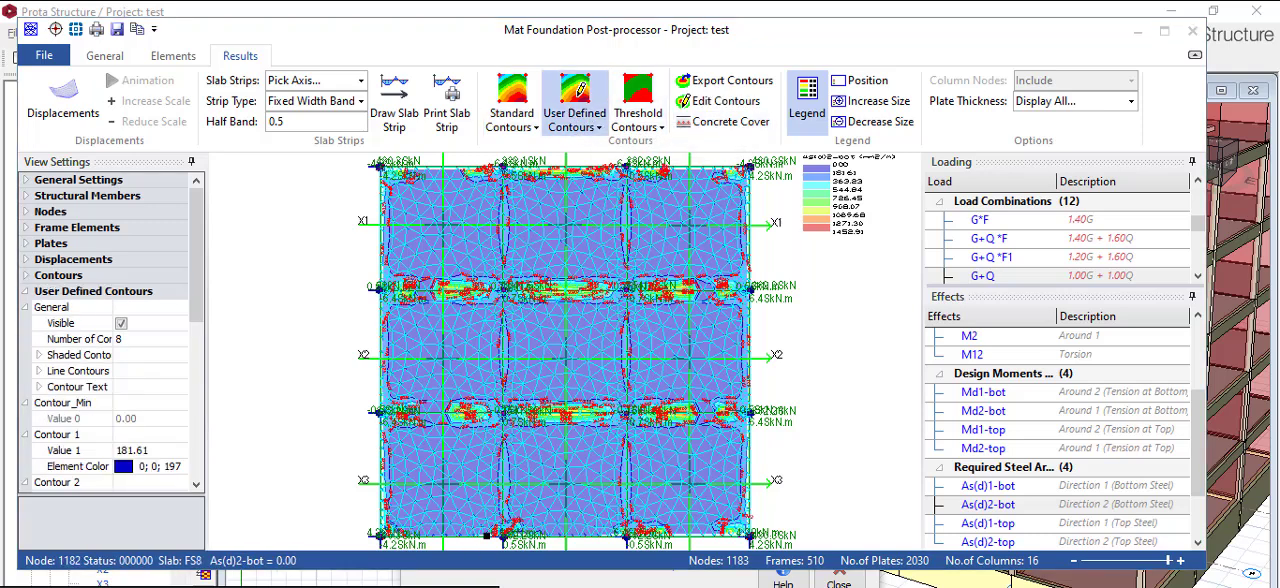
{"action": "left_click", "coordinate": [511, 98]}
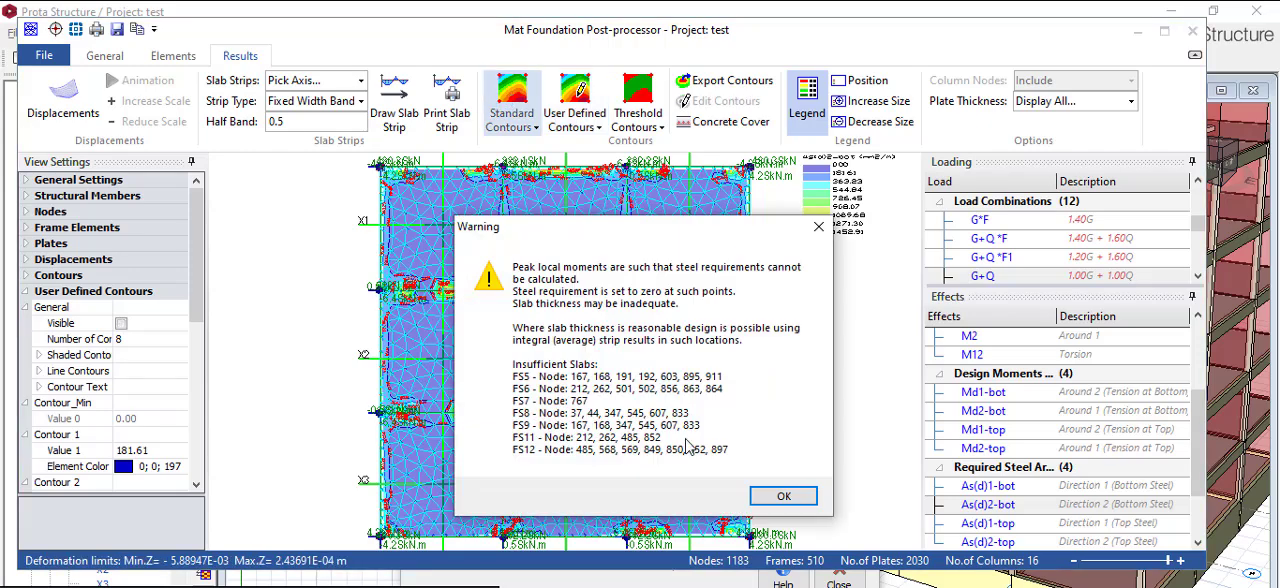
{"action": "left_click", "coordinate": [784, 496]}
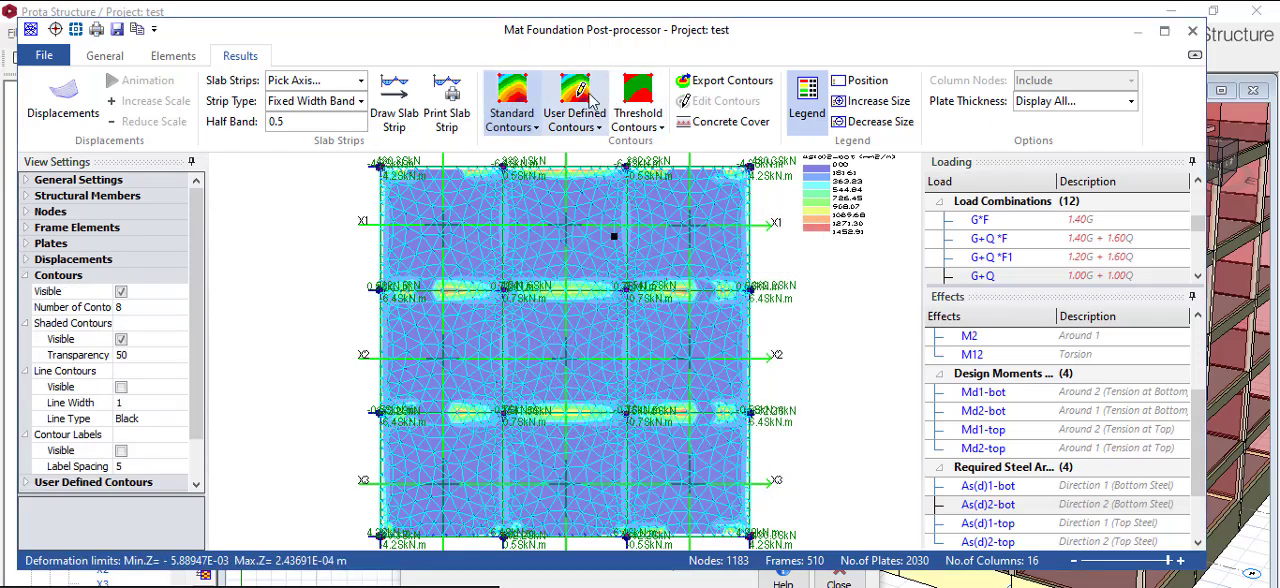
- Switch to user-defined contours and inspect the As(d)2-bot contour values in the custom contour settings
{"action": "left_click", "coordinate": [575, 98]}
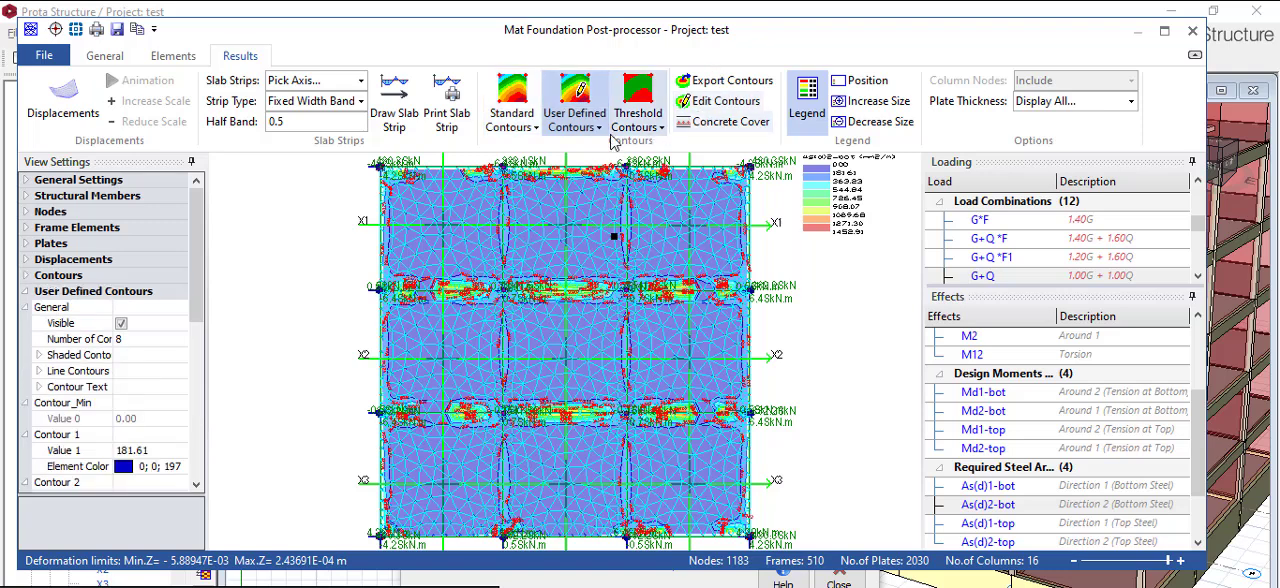
{"action": "left_click", "coordinate": [727, 101]}
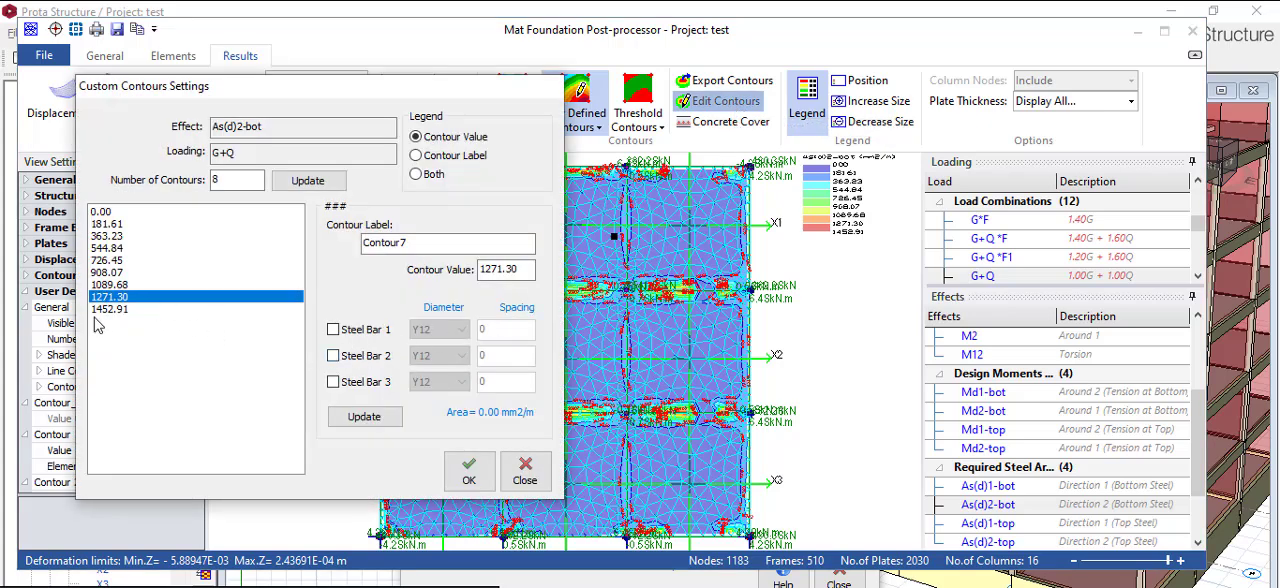
{"action": "left_click", "coordinate": [116, 225]}
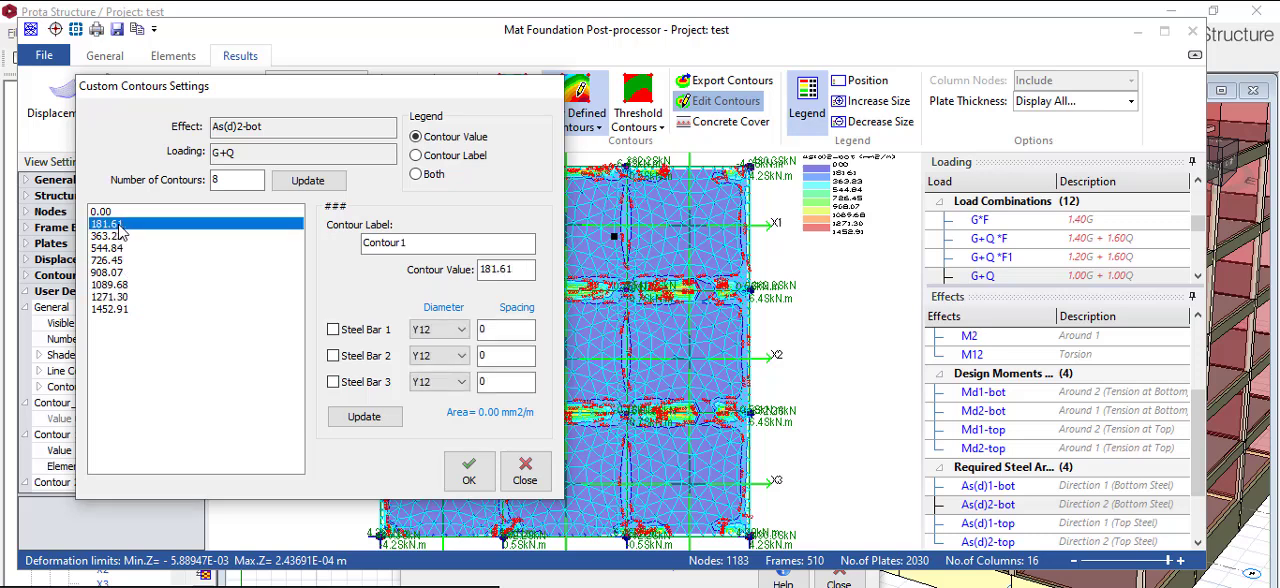
{"action": "left_click", "coordinate": [122, 311]}
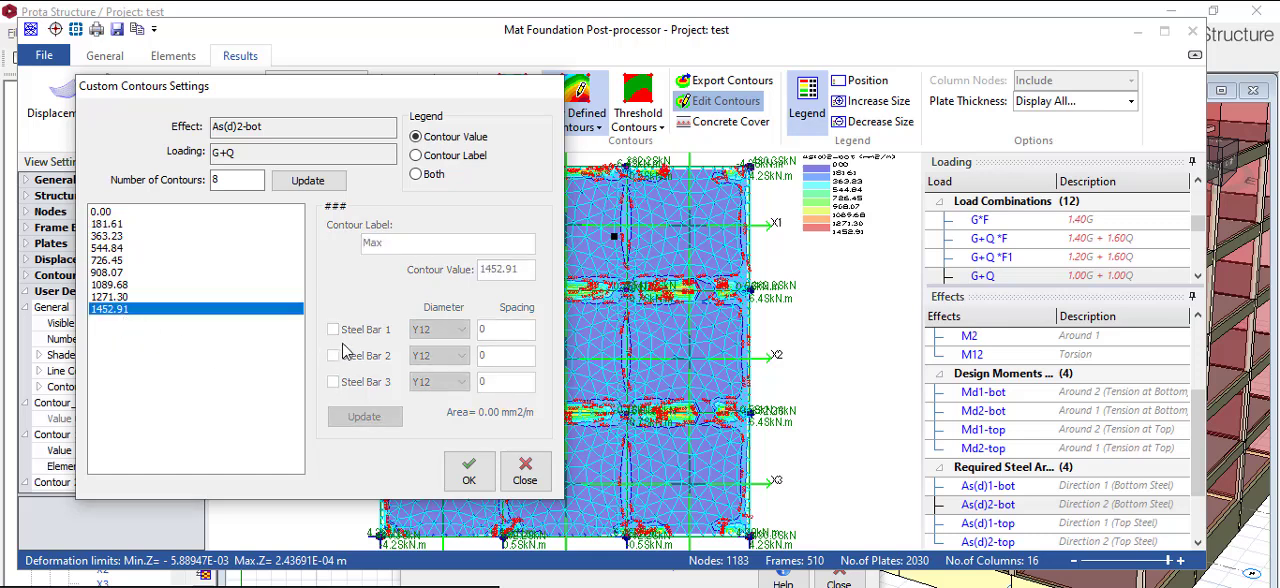
{"action": "left_click", "coordinate": [125, 286]}
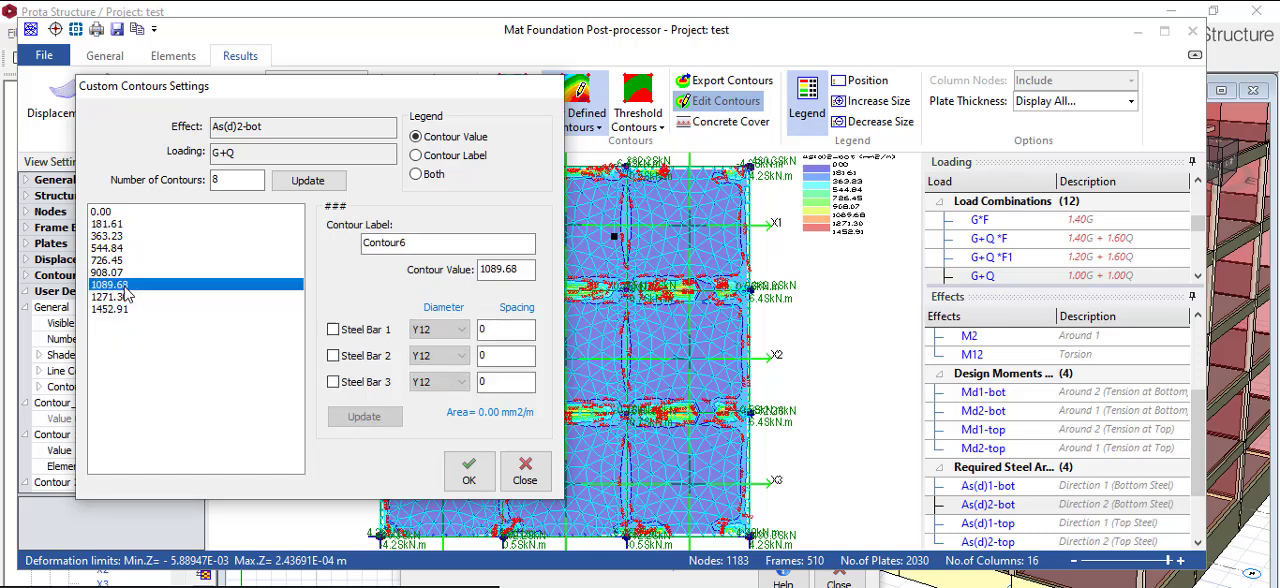
- Try assigning Y12 bars at 150 spacing as Steel Bar 1 to the 1271.30 contour
{"action": "left_click", "coordinate": [119, 300]}
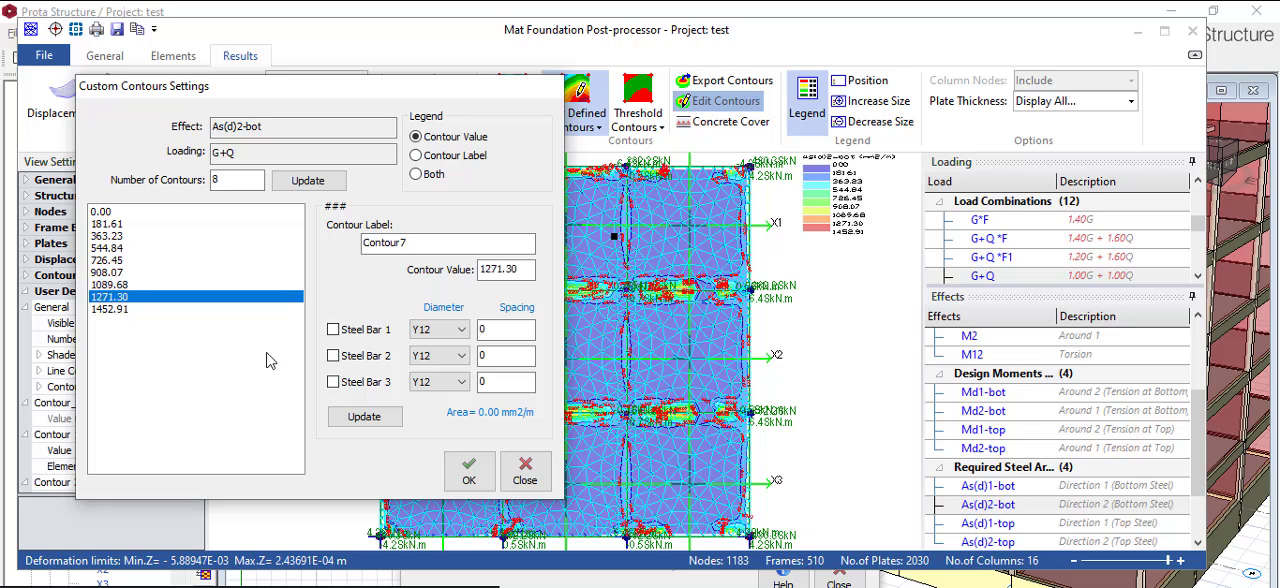
{"action": "left_click", "coordinate": [333, 330]}
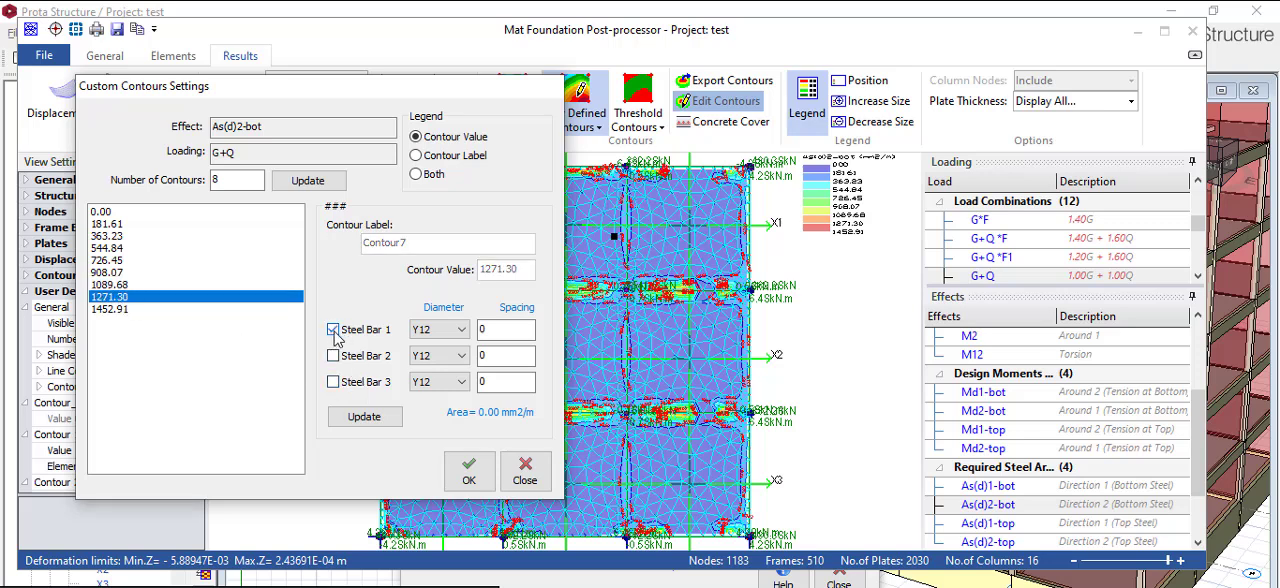
{"action": "double_click", "coordinate": [498, 333]}
{"action": "type", "text": "15"}
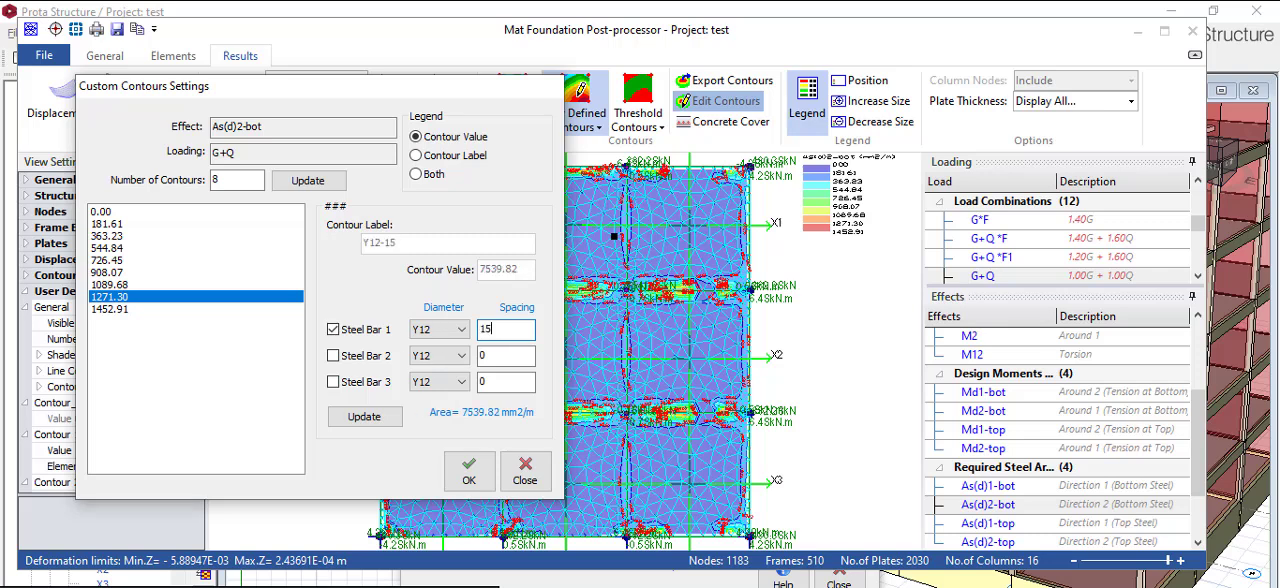
{"action": "type", "text": "0"}
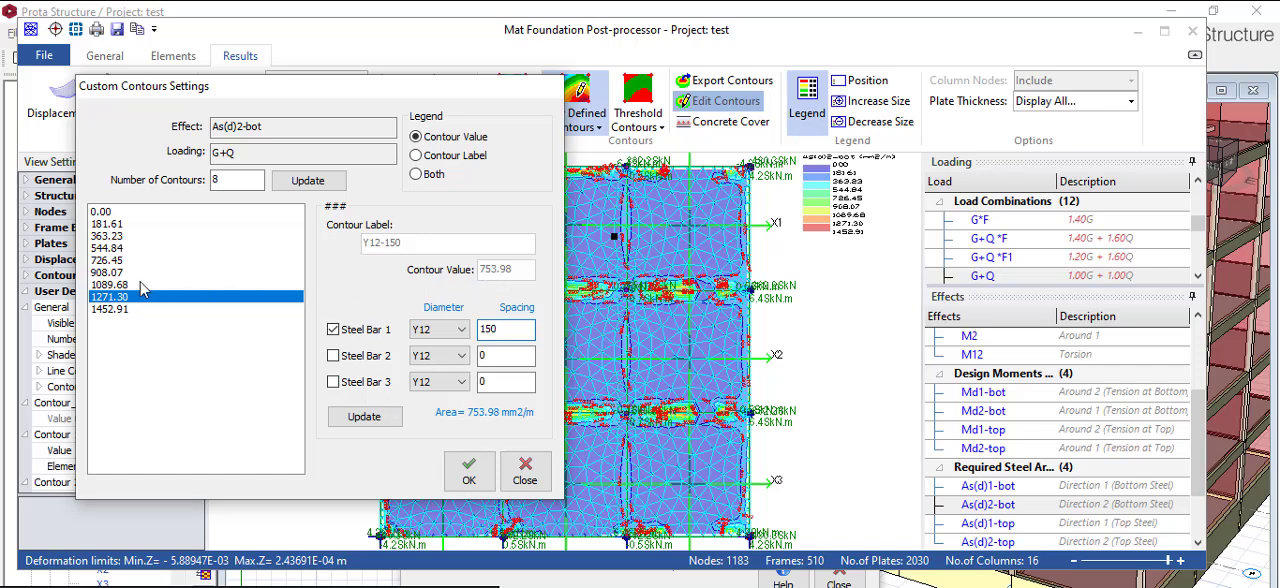
- Check the Steel Bar 1 diameters offered for the 726.45 and 1271.30 contours, and close the custom contour settings
{"action": "left_click", "coordinate": [108, 261]}
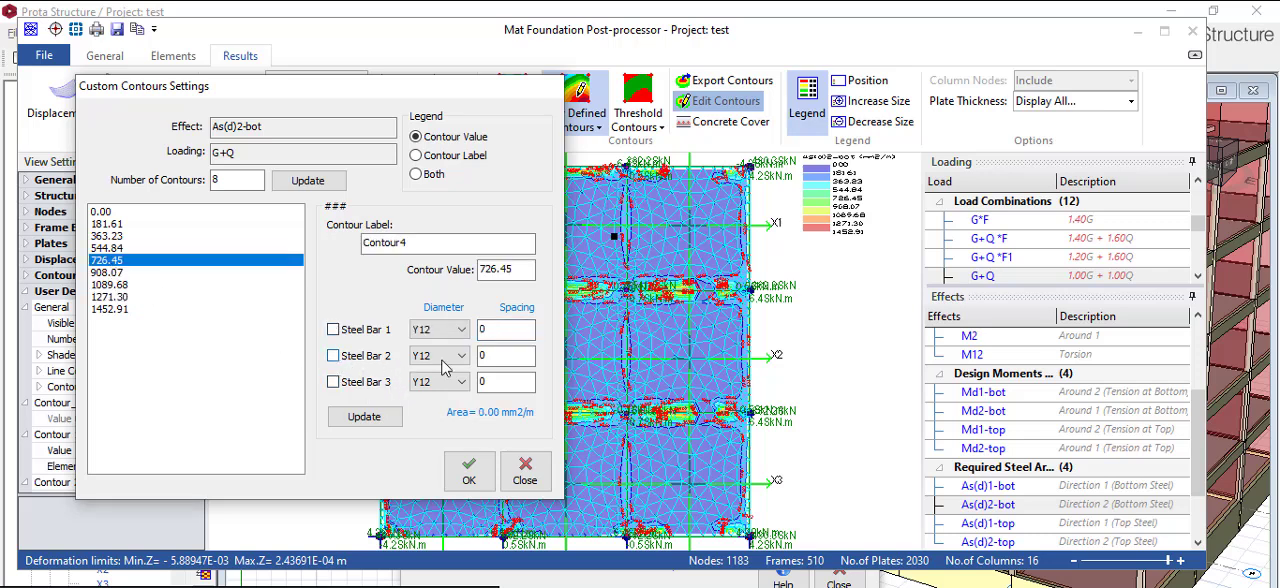
{"action": "left_click", "coordinate": [461, 330]}
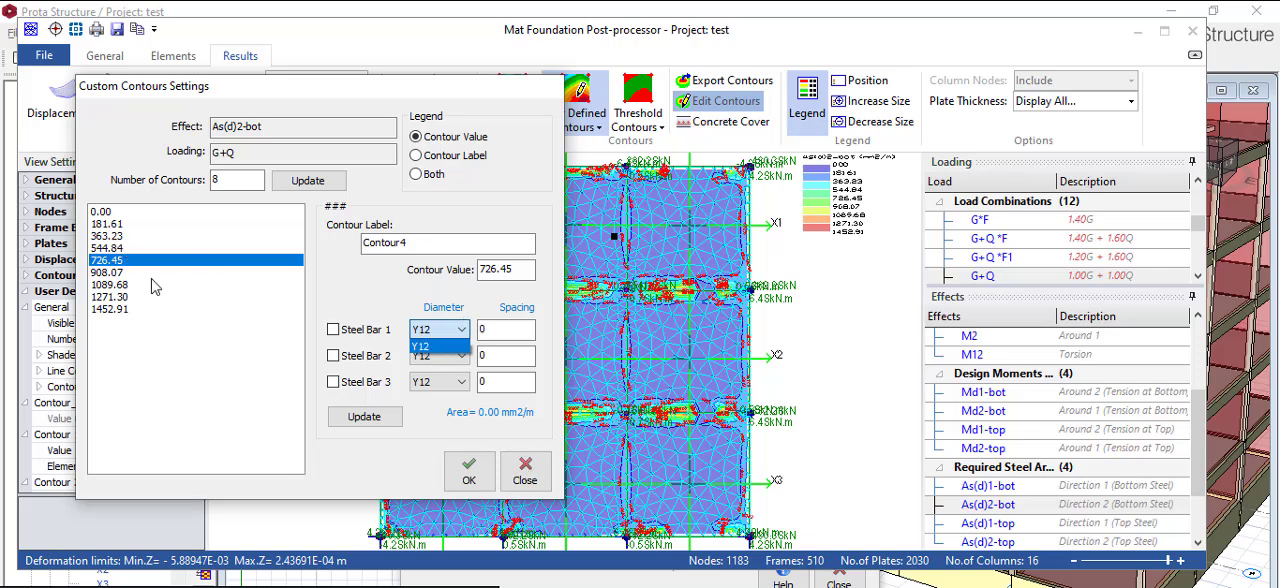
{"action": "left_click", "coordinate": [461, 346]}
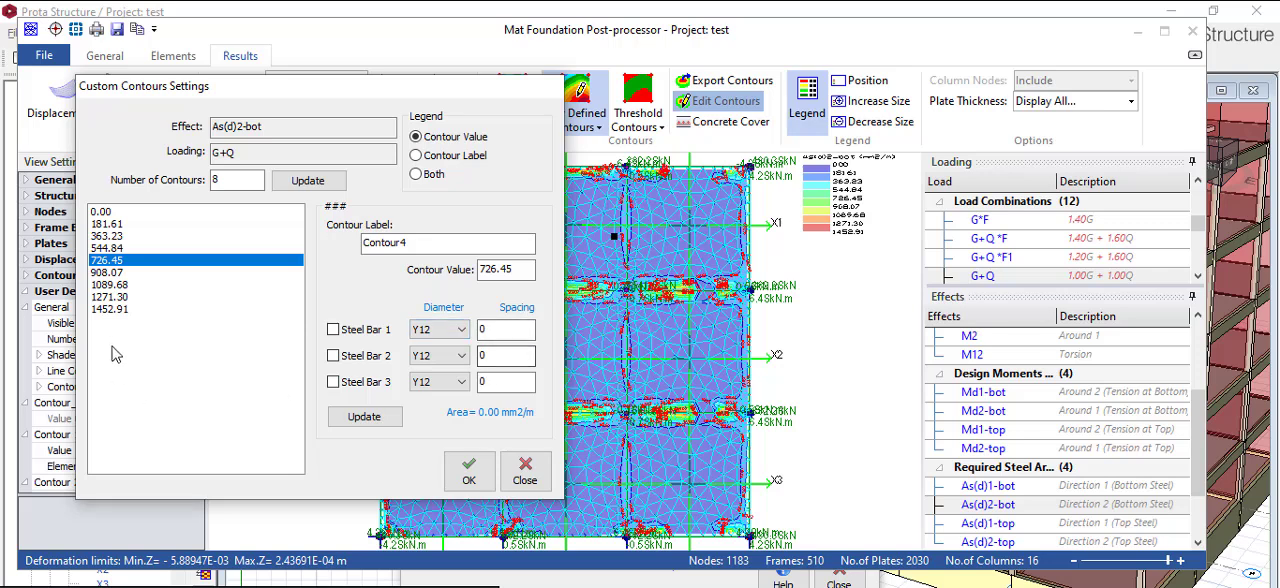
{"action": "left_click", "coordinate": [115, 298]}
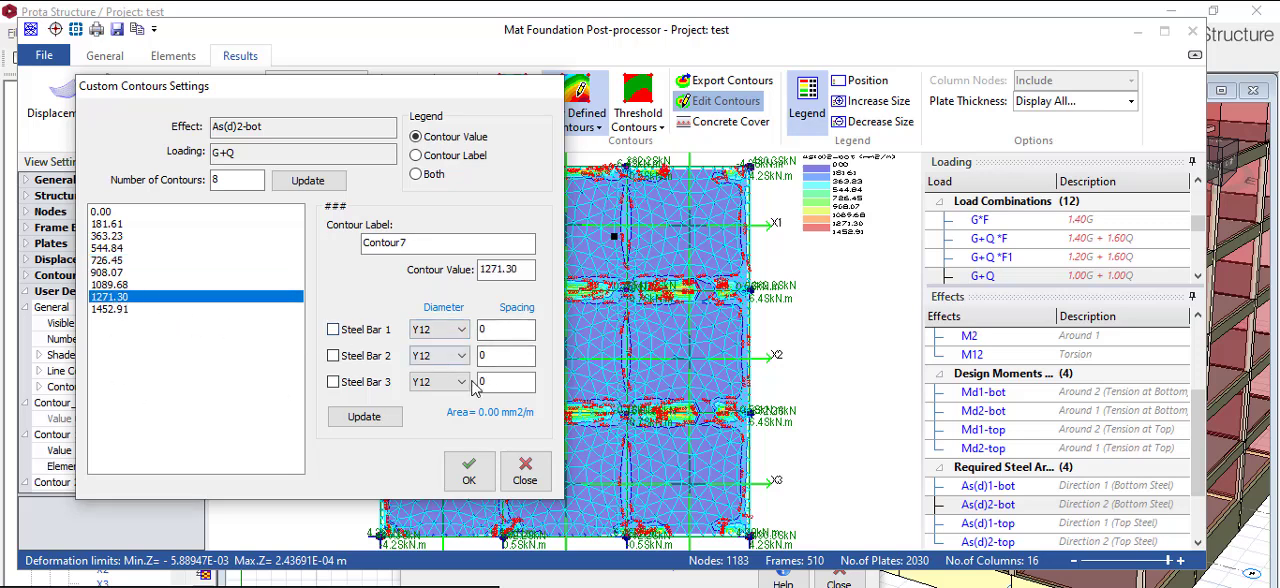
{"action": "left_click", "coordinate": [459, 337]}
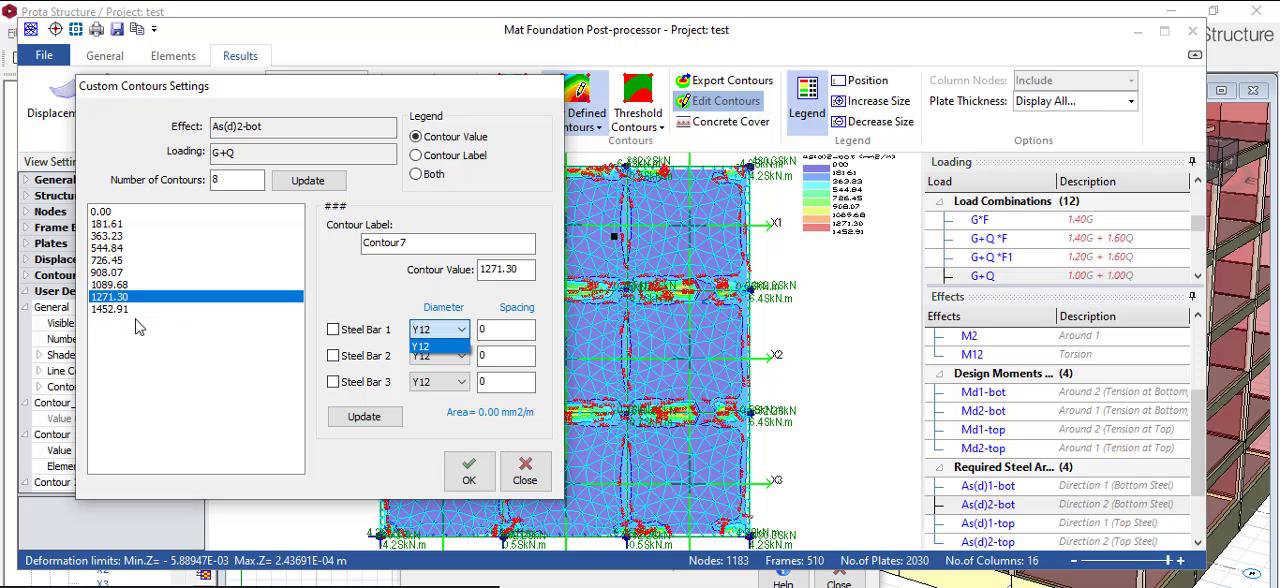
{"action": "left_click", "coordinate": [538, 468]}
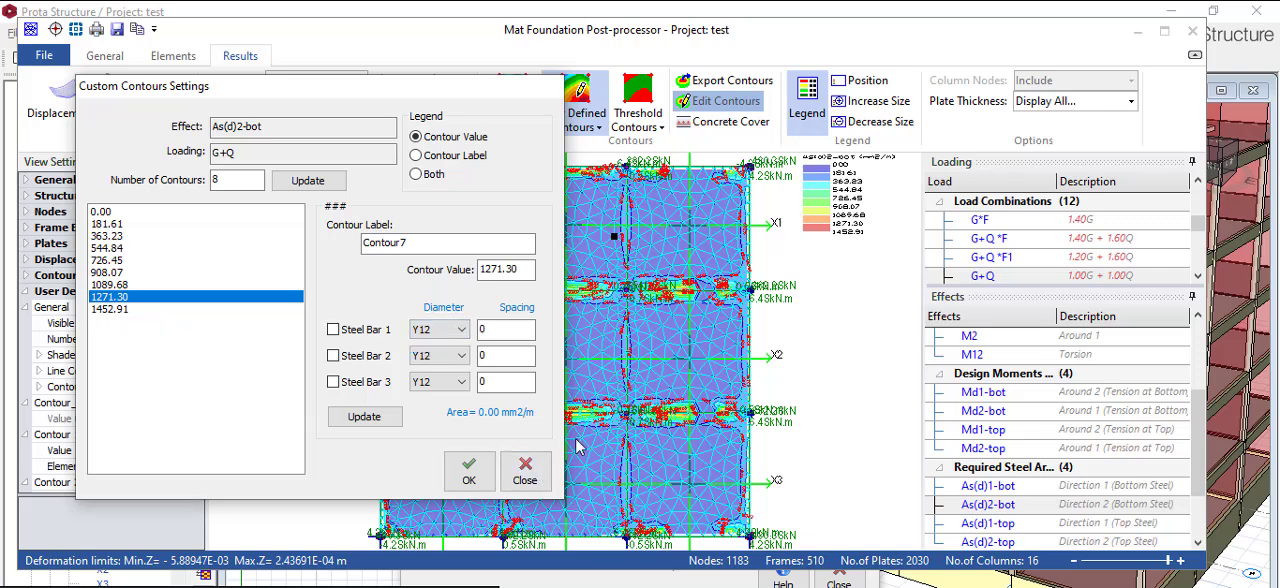
{"action": "left_click", "coordinate": [525, 472]}
- Exit the mat foundation post-processor, cancelling the transfer options, and close the finite elements floor analysis
{"action": "left_click", "coordinate": [430, 424]}
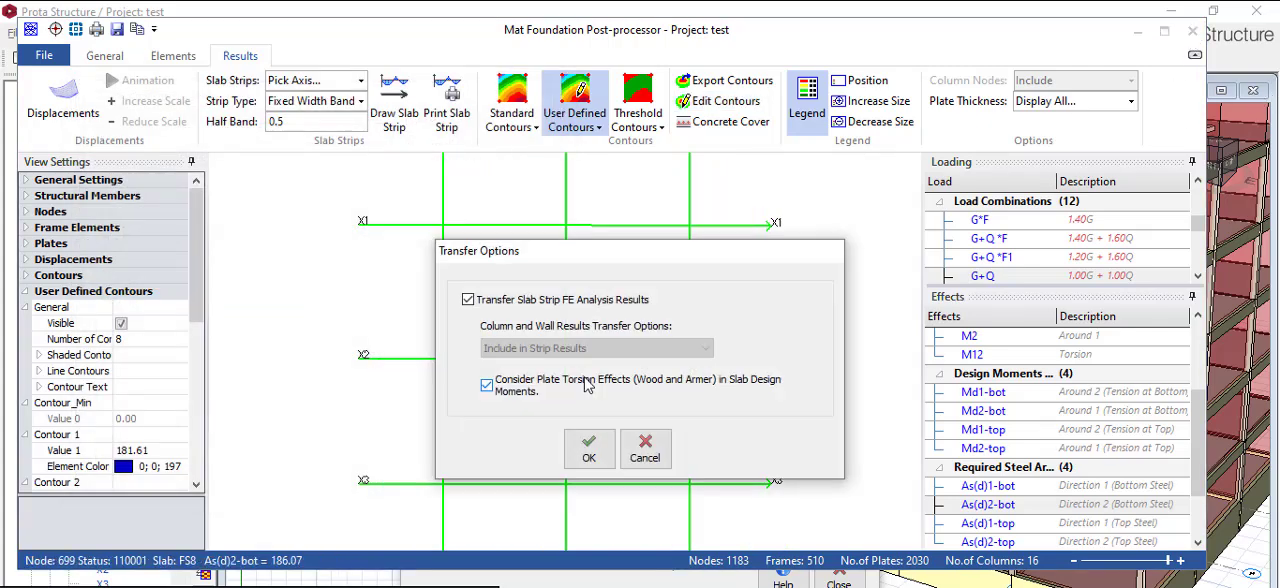
{"action": "left_click", "coordinate": [645, 449]}
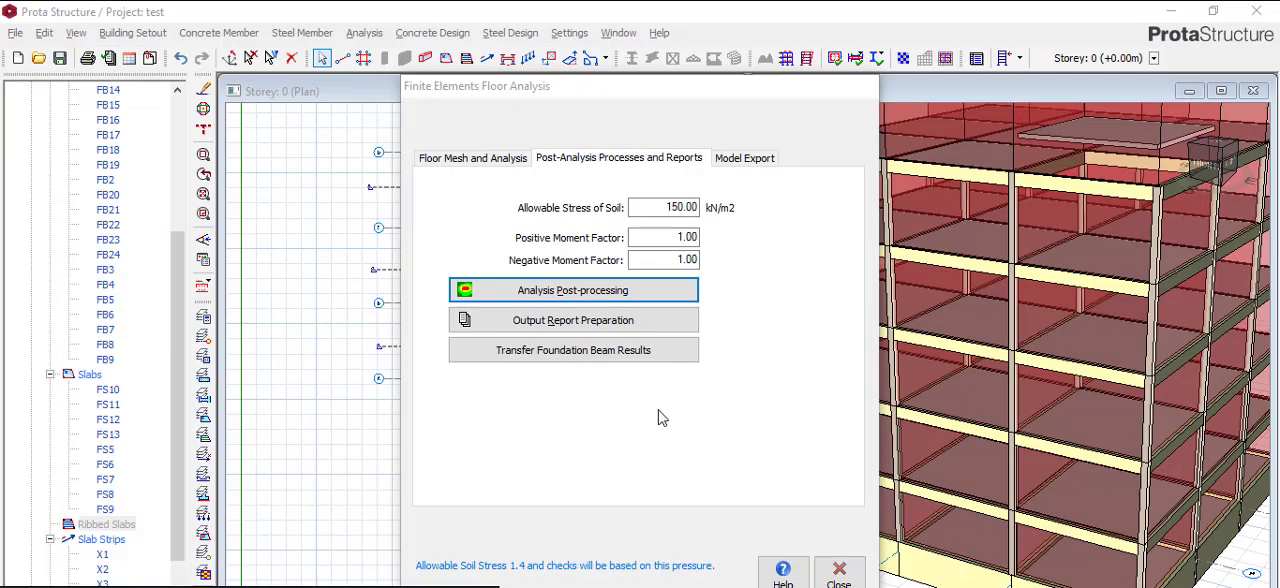
{"action": "left_click", "coordinate": [839, 572]}
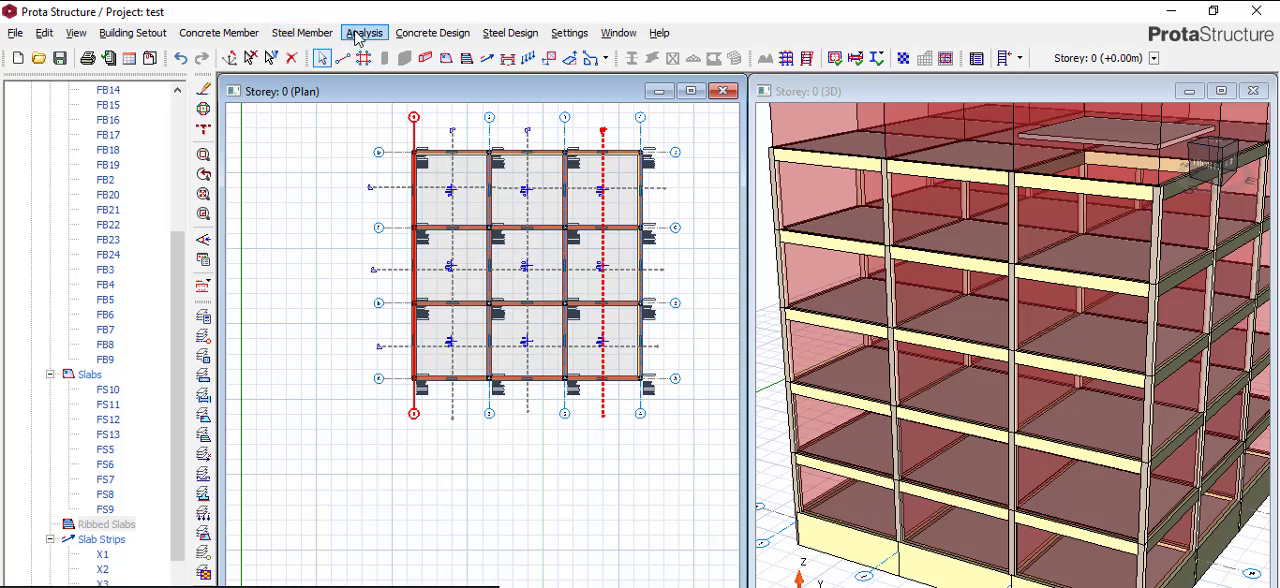
- Open the Building Analysis material editor and display the Foundation Floor materials
{"action": "left_click", "coordinate": [357, 36]}
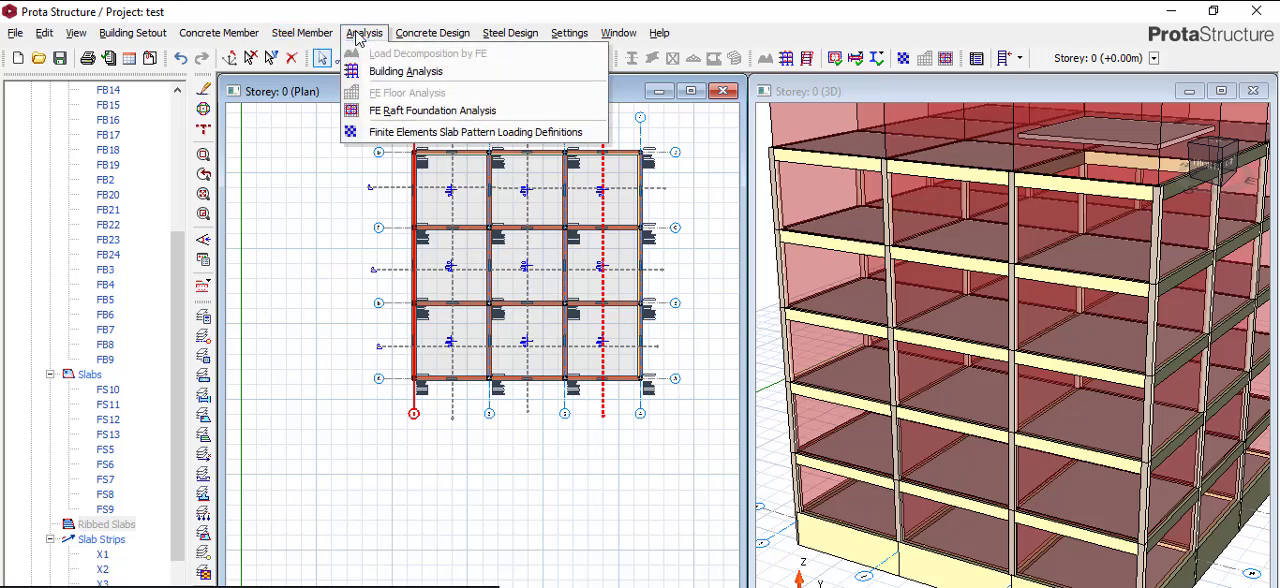
{"action": "left_click", "coordinate": [390, 74]}
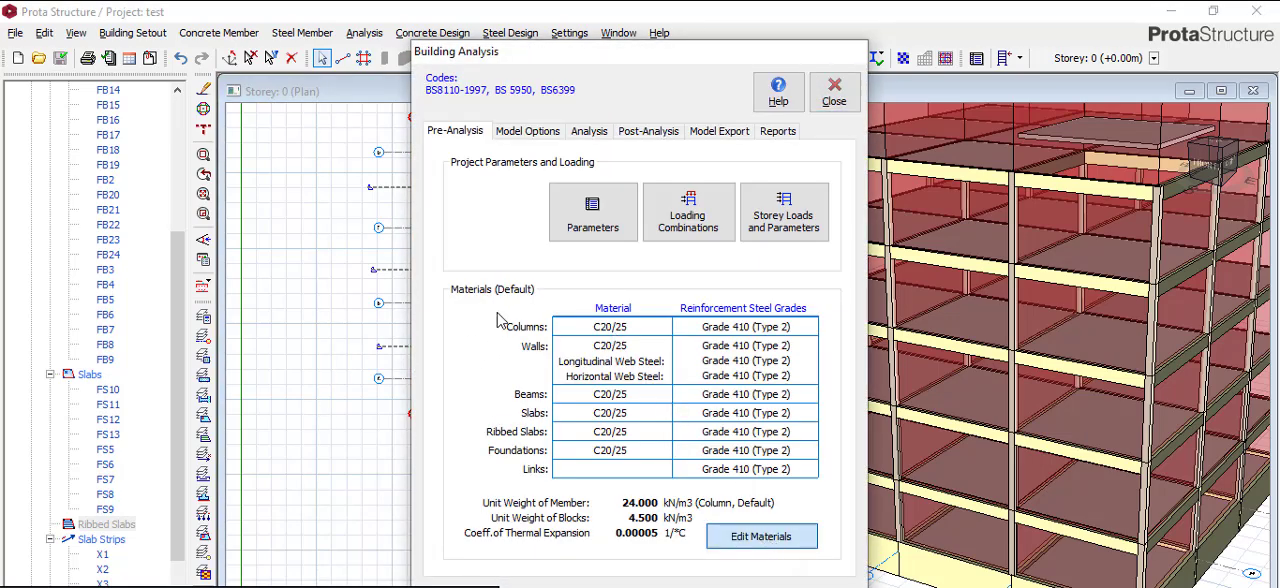
{"action": "key", "text": "Return"}
{"action": "left_click", "coordinate": [432, 212]}
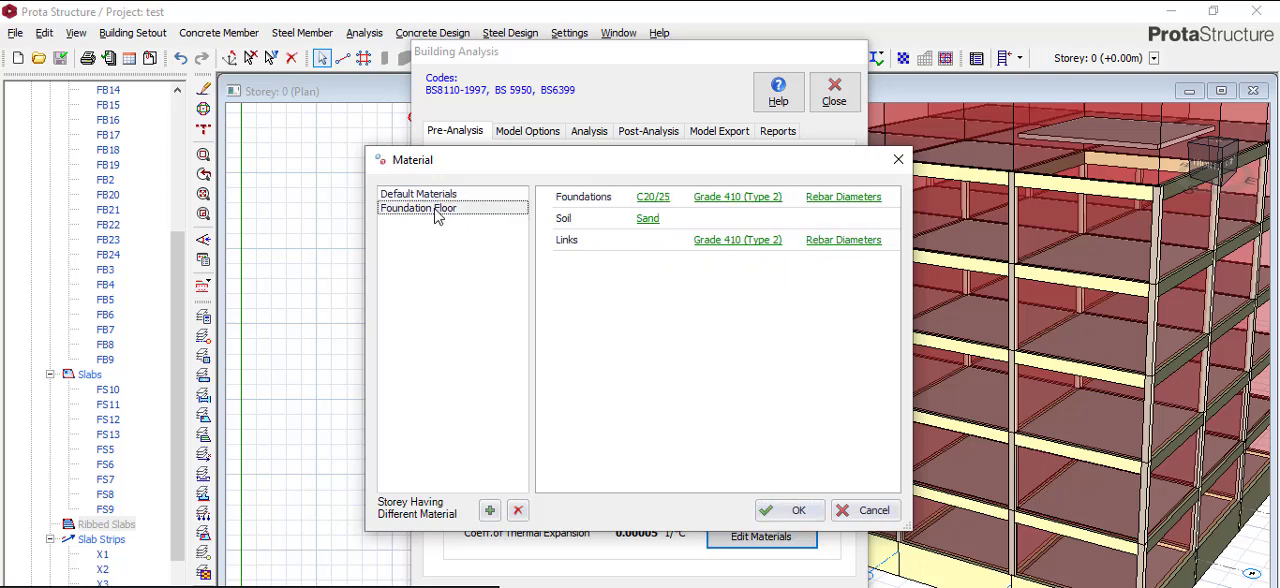
- Try to replace Y10 with Y12 as the bar in use in the Foundations rebar table, and accept the table
{"action": "left_click", "coordinate": [840, 200]}
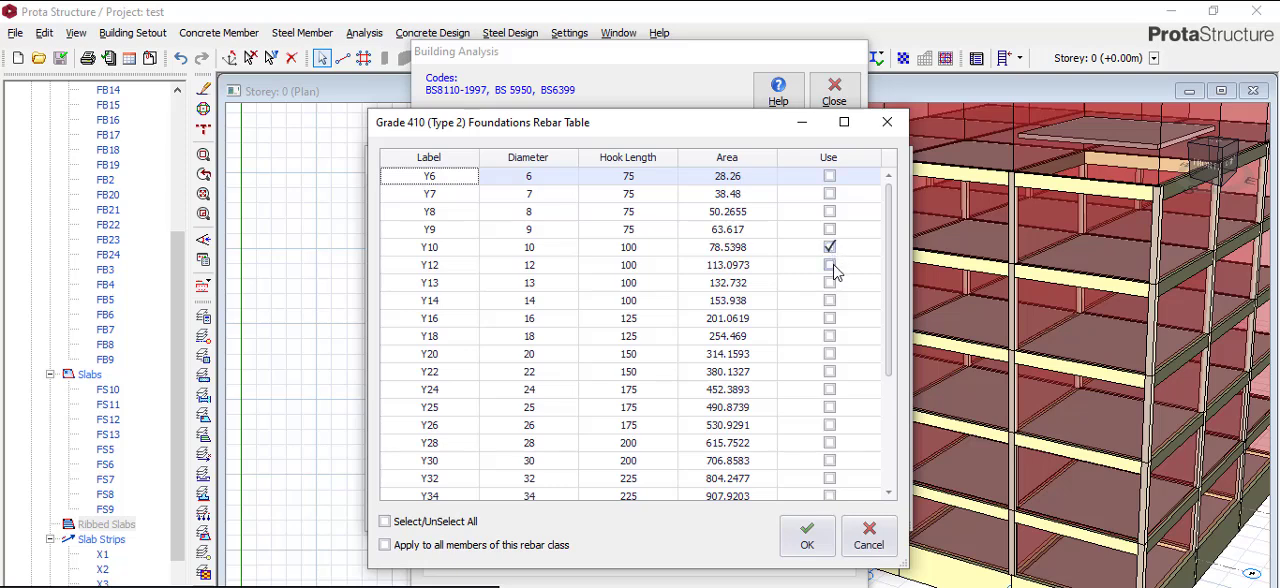
{"action": "left_click", "coordinate": [890, 125]}
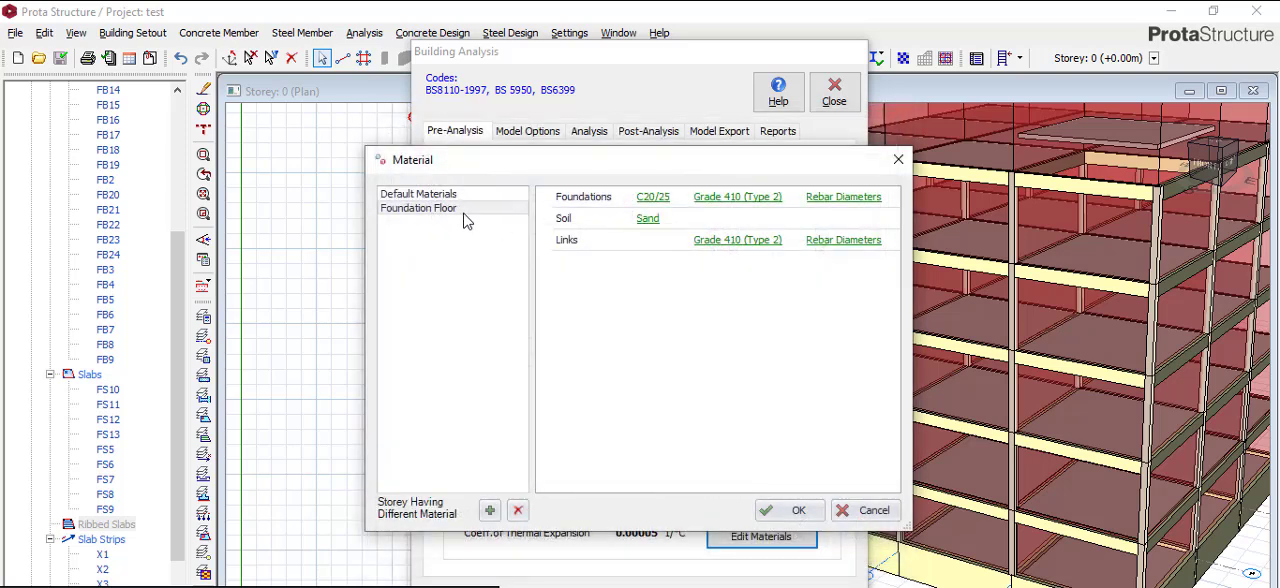
{"action": "left_click", "coordinate": [843, 198]}
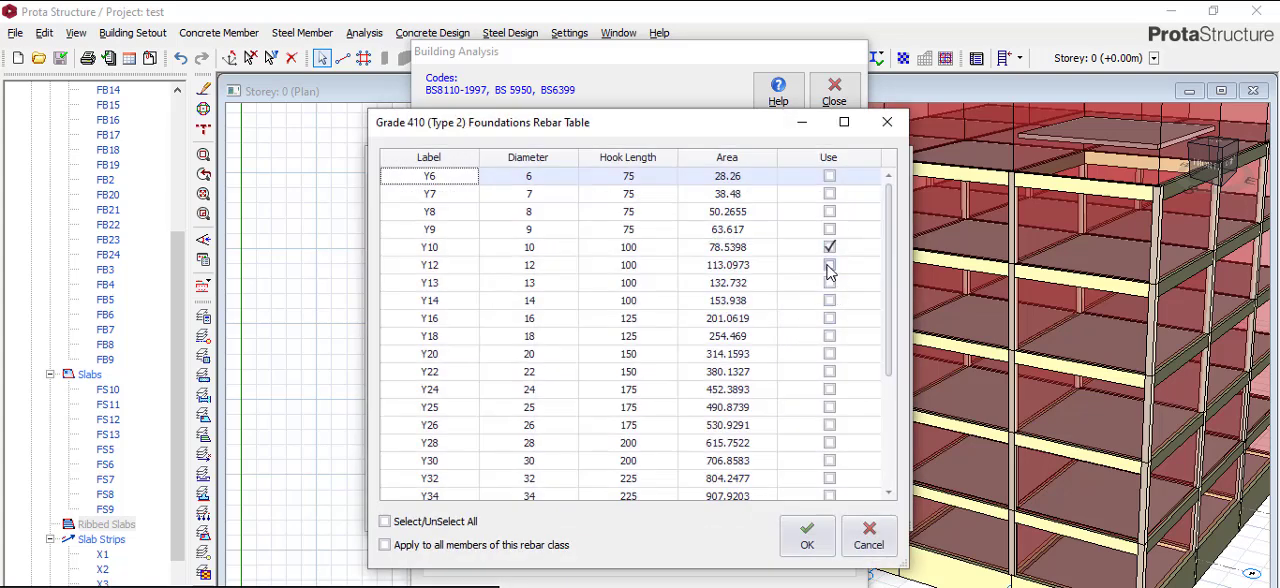
{"action": "left_click", "coordinate": [829, 247]}
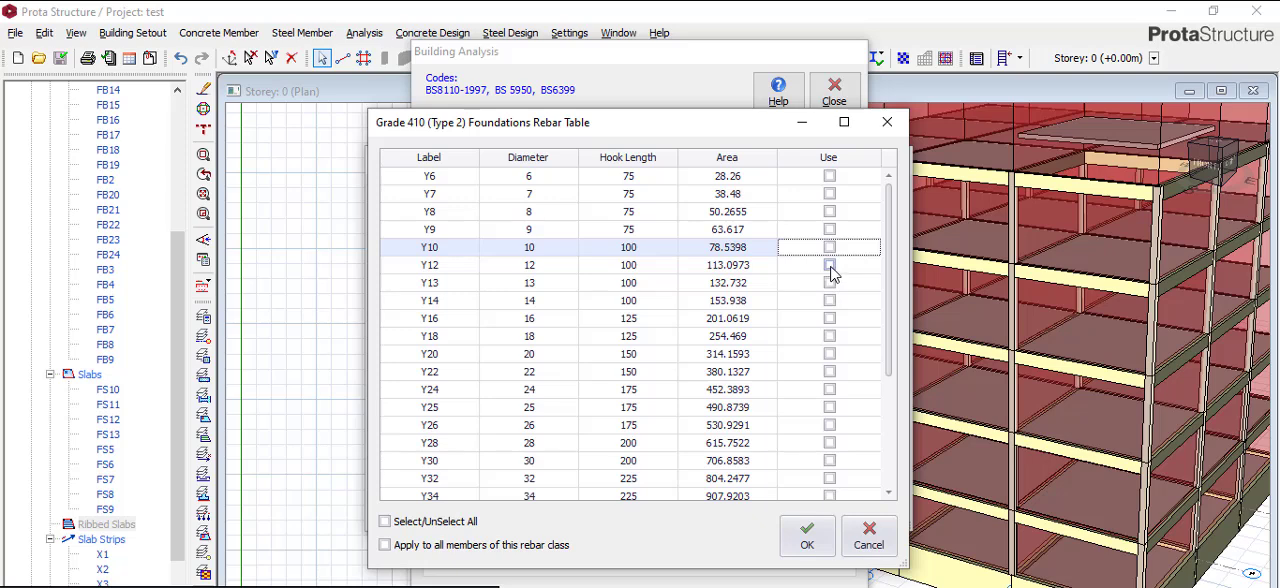
{"action": "left_click", "coordinate": [829, 265]}
{"action": "left_click", "coordinate": [807, 537]}
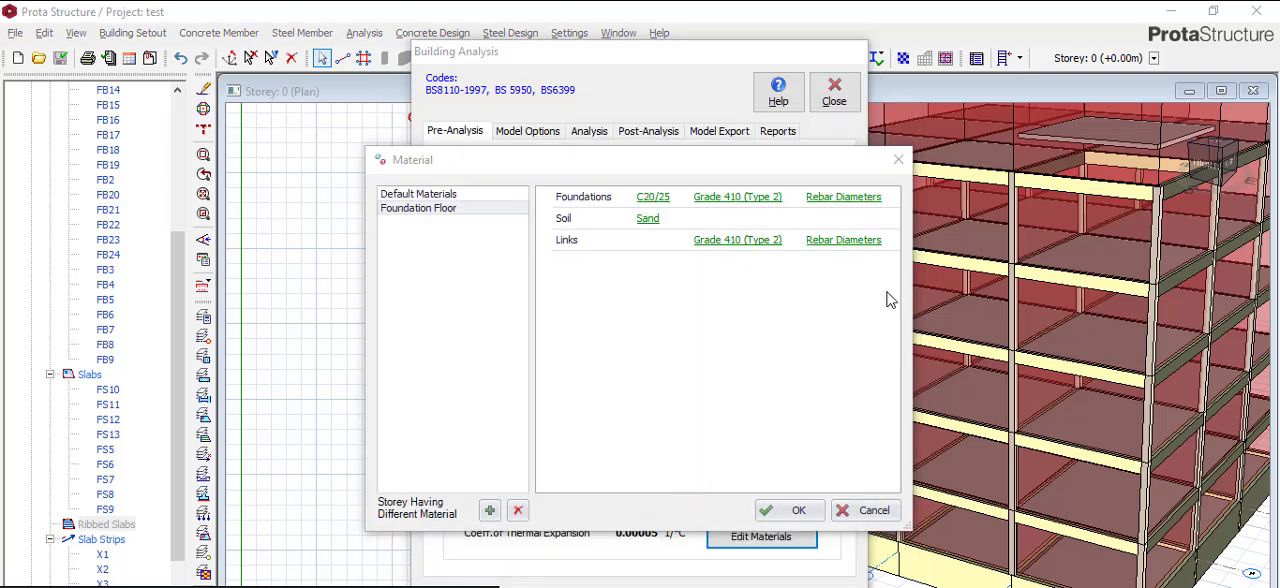
- Replace Y10 with Y12, Y16 and Y20 as the bars in use in the Foundations rebar table, and accept the table
{"action": "left_click", "coordinate": [862, 198]}
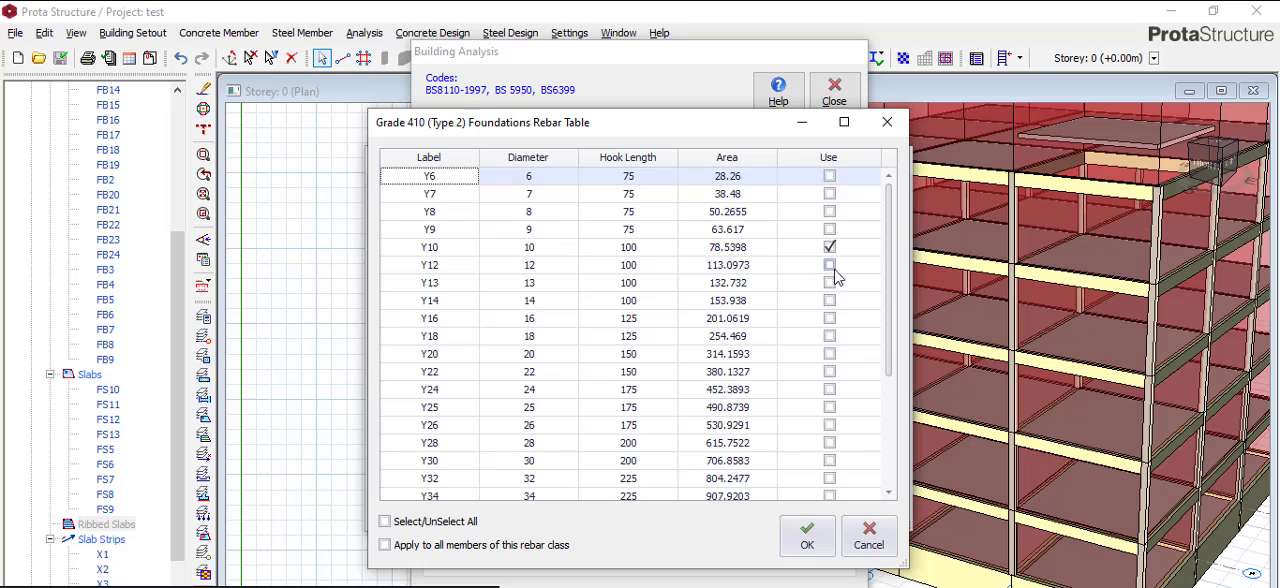
{"action": "left_click", "coordinate": [830, 248]}
{"action": "left_click", "coordinate": [835, 286]}
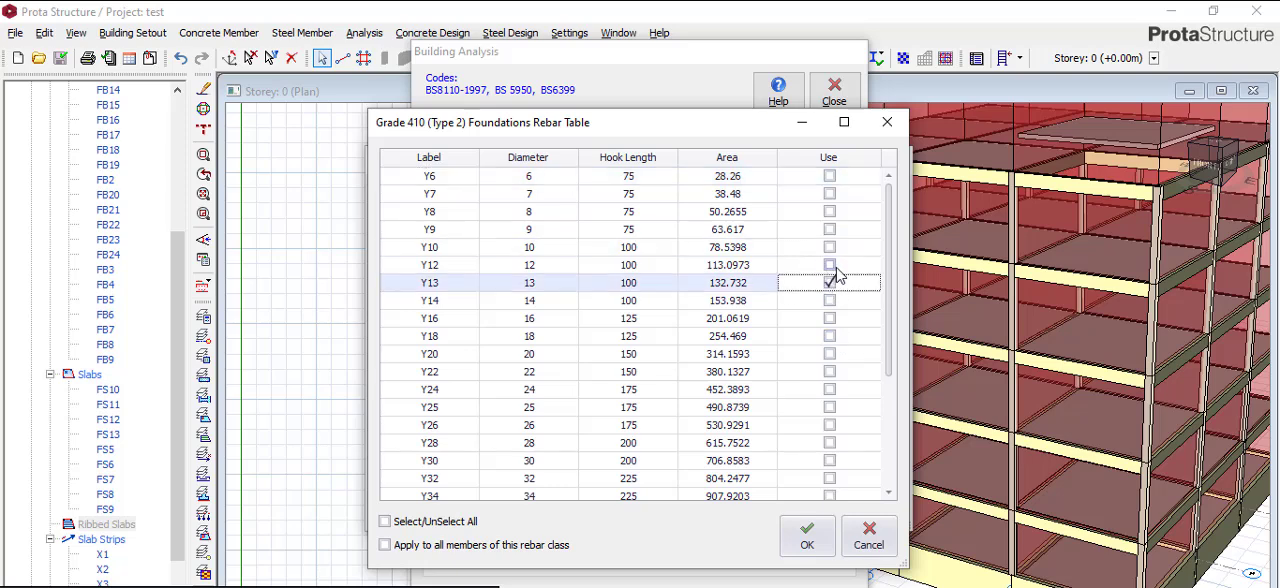
{"action": "left_click", "coordinate": [830, 265]}
{"action": "left_click", "coordinate": [830, 283]}
{"action": "left_click", "coordinate": [829, 301]}
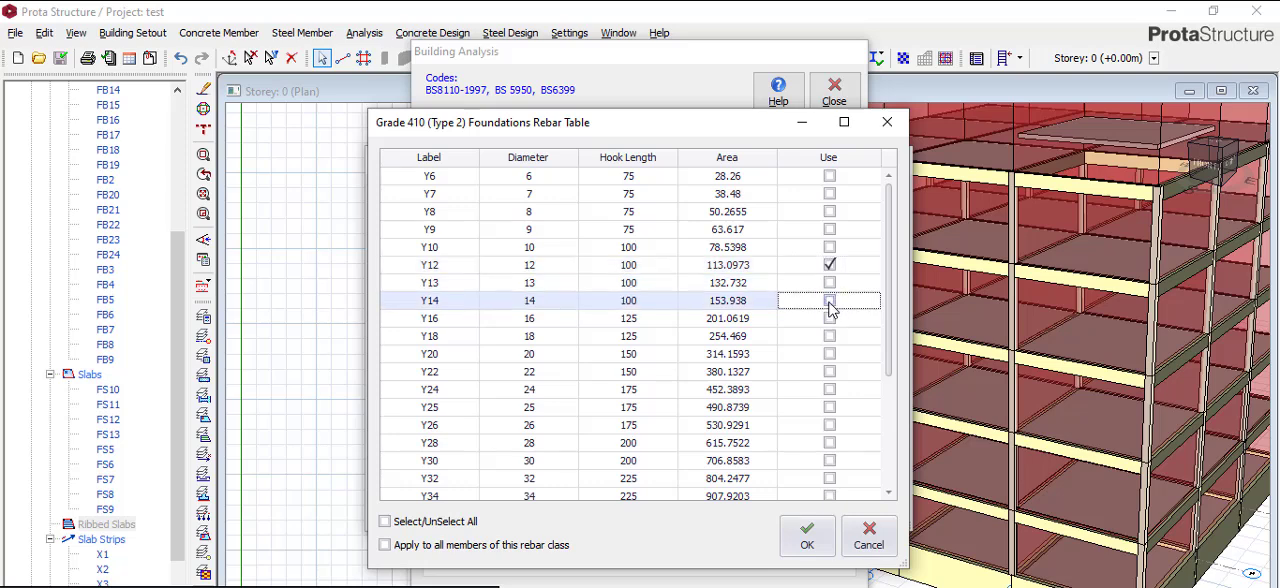
{"action": "left_click", "coordinate": [830, 318]}
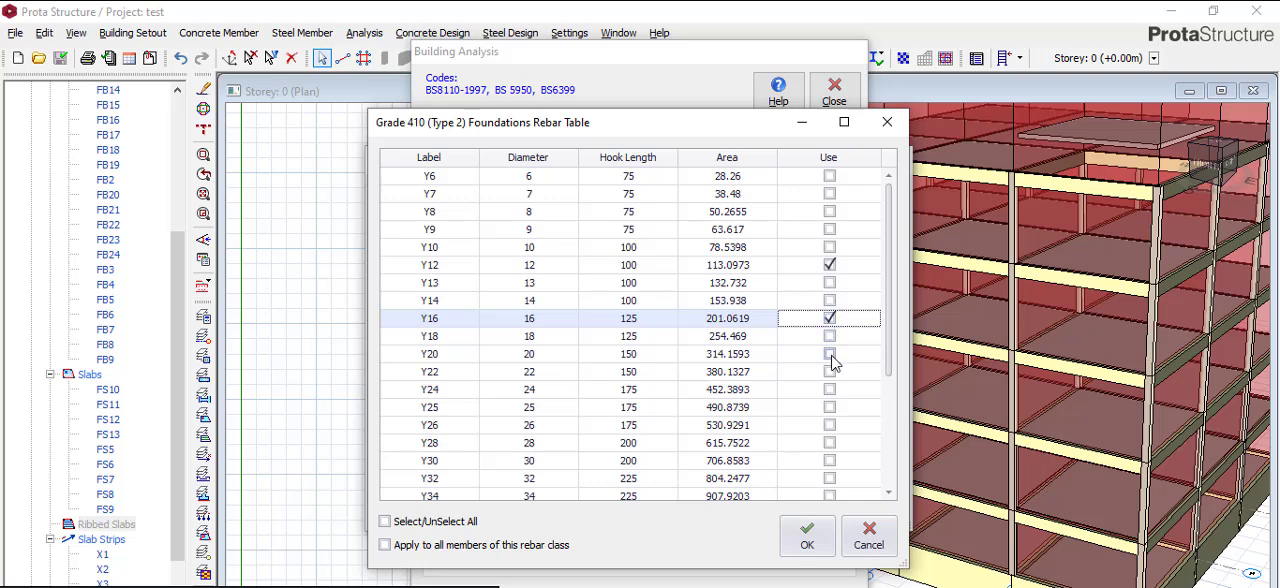
{"action": "left_click", "coordinate": [830, 355]}
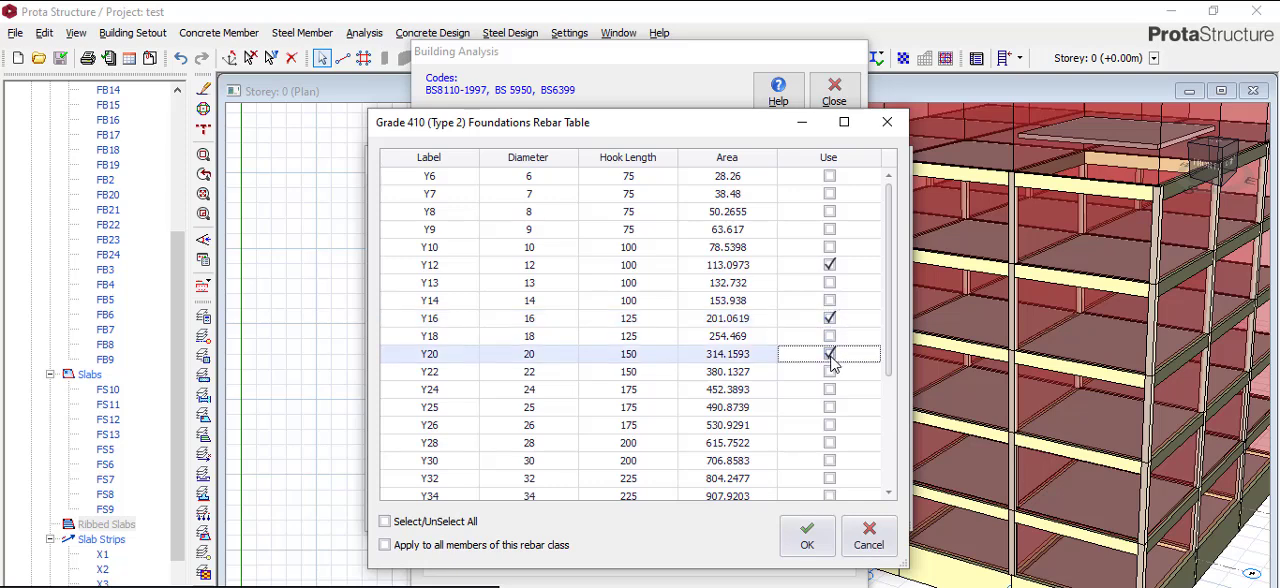
{"action": "left_click", "coordinate": [816, 543]}
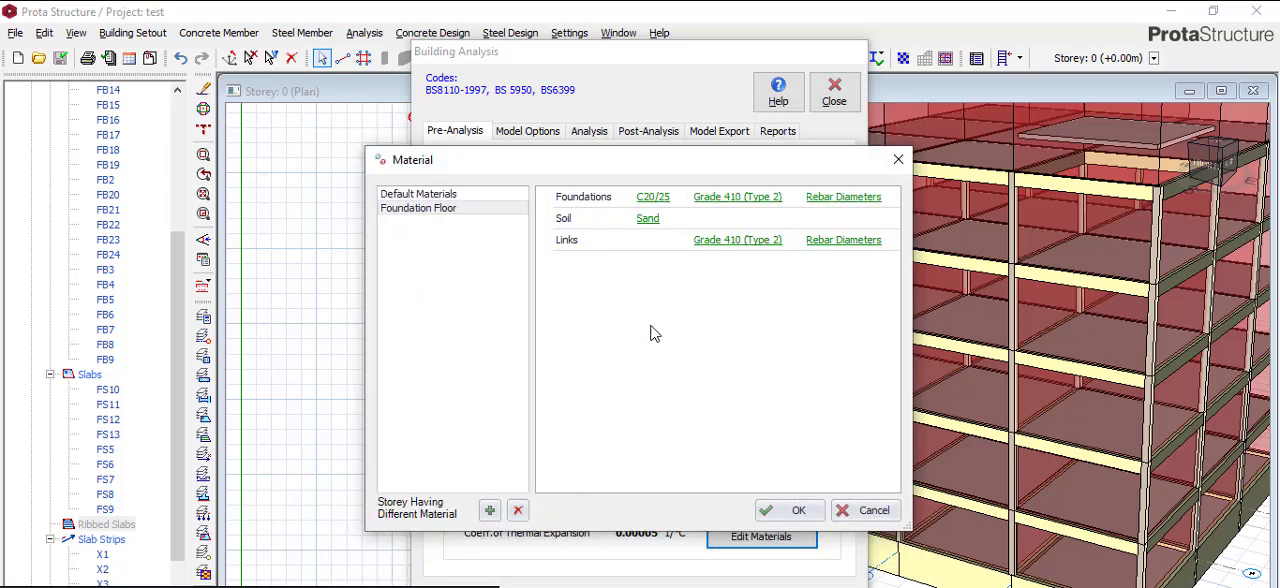
- Add Y16 and Y20 to the bars in use for Slabs under Default Materials, accept the materials and close the building analysis
{"action": "left_click", "coordinate": [463, 195]}
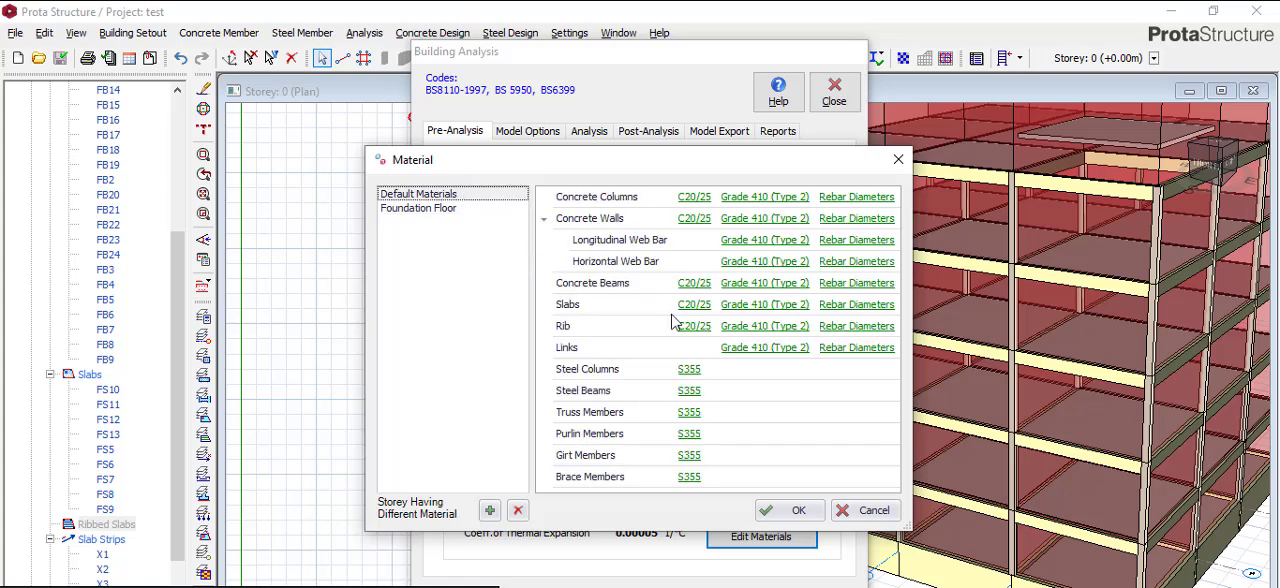
{"action": "left_click", "coordinate": [850, 305]}
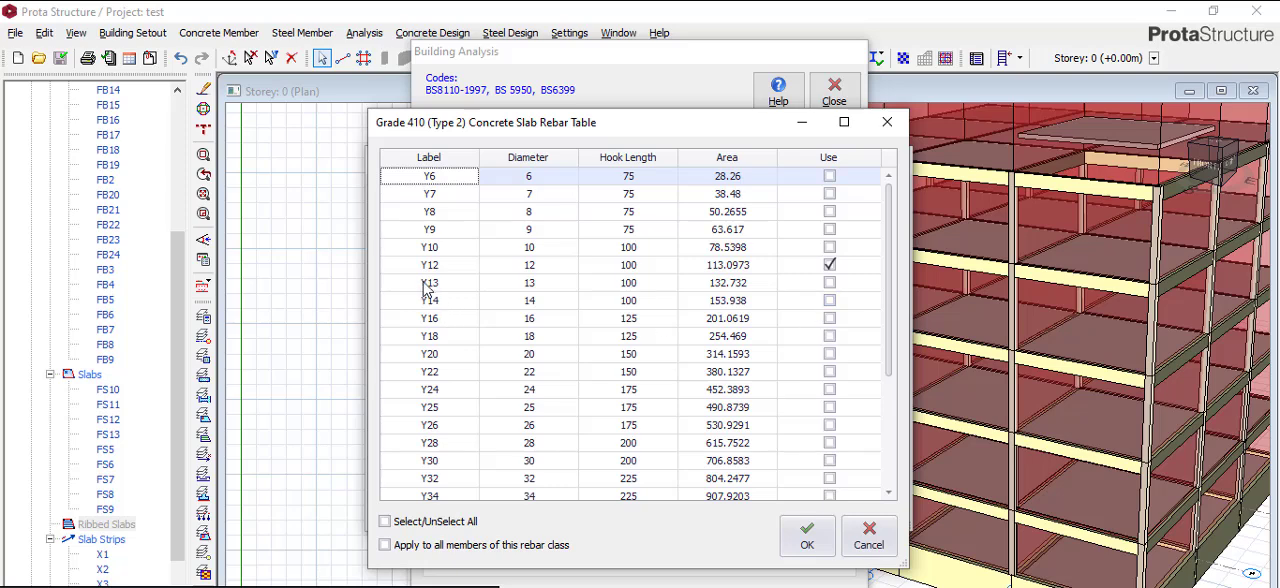
{"action": "left_click", "coordinate": [828, 319]}
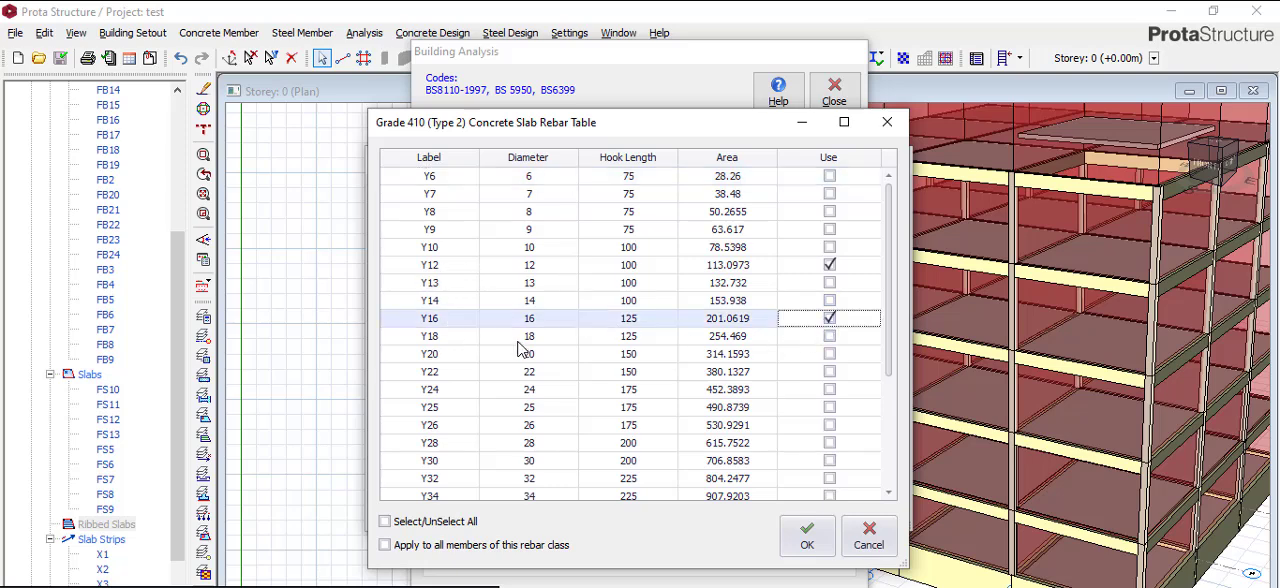
{"action": "left_click", "coordinate": [829, 355]}
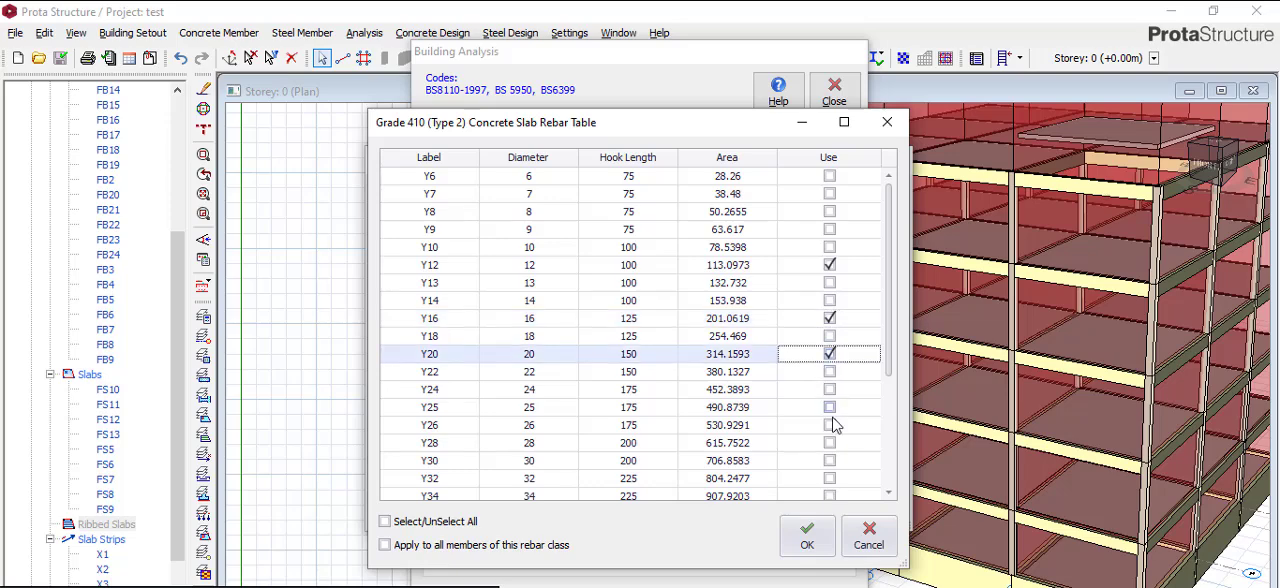
{"action": "left_click", "coordinate": [808, 536]}
{"action": "left_click", "coordinate": [793, 512]}
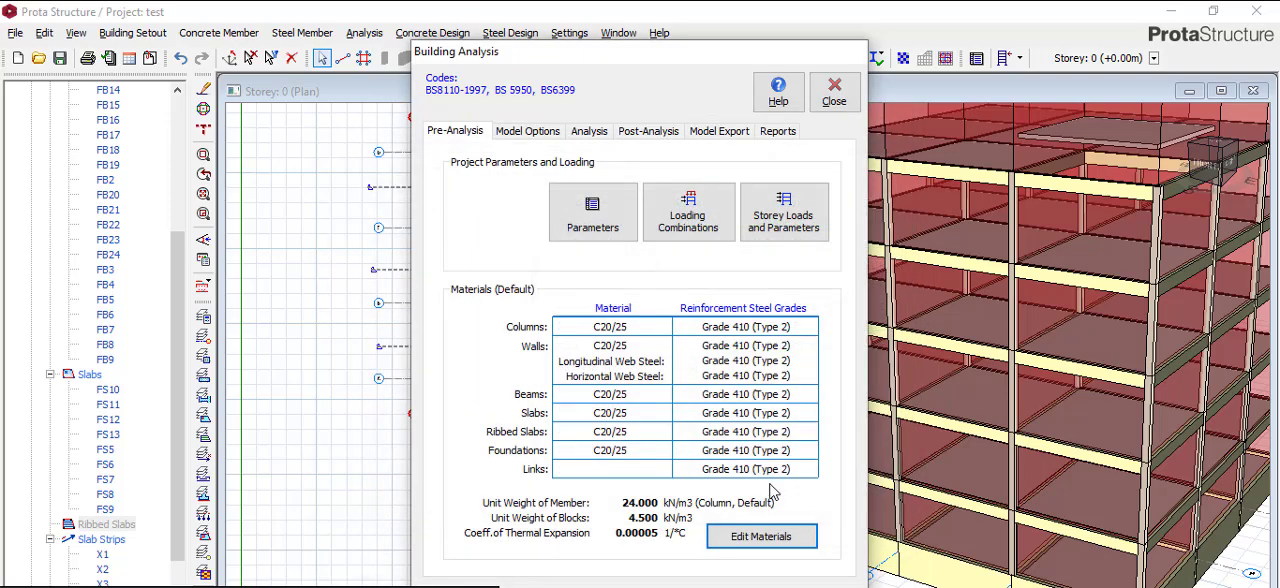
{"action": "left_click", "coordinate": [833, 100]}
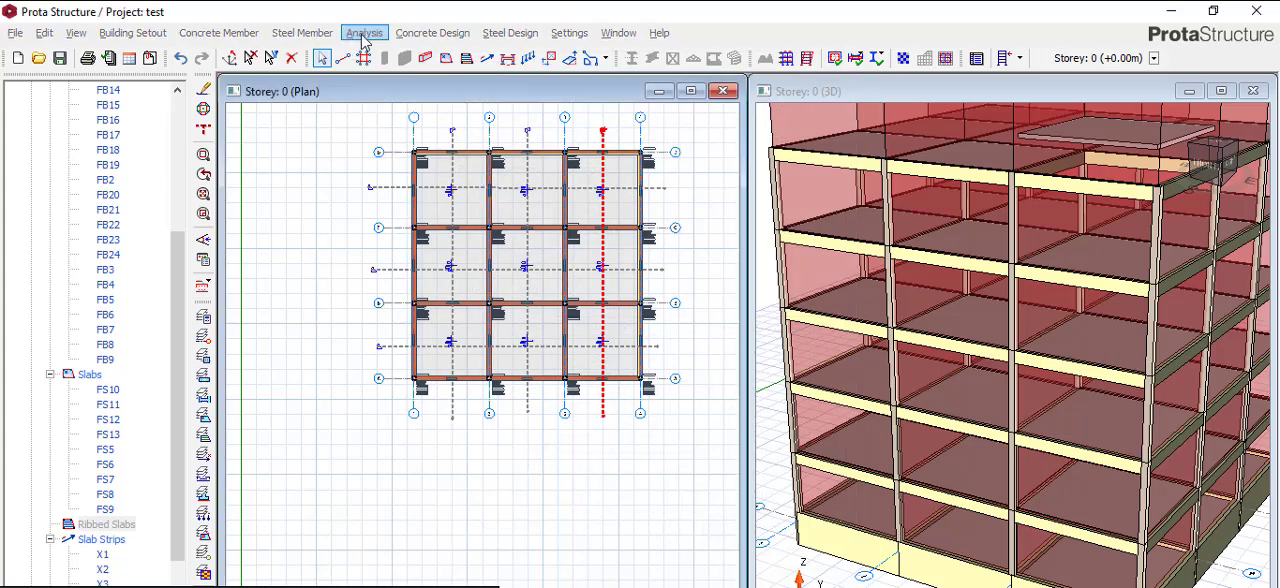
{"action": "left_click", "coordinate": [364, 33]}
{"action": "left_click", "coordinate": [300, 206]}
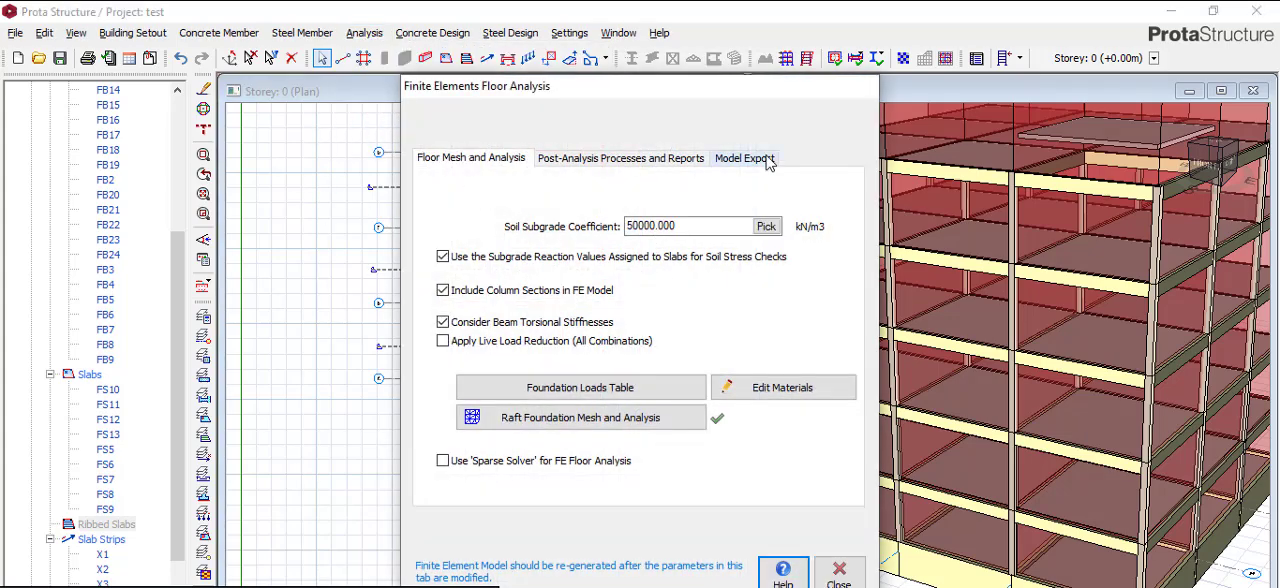
{"action": "left_click", "coordinate": [840, 572]}
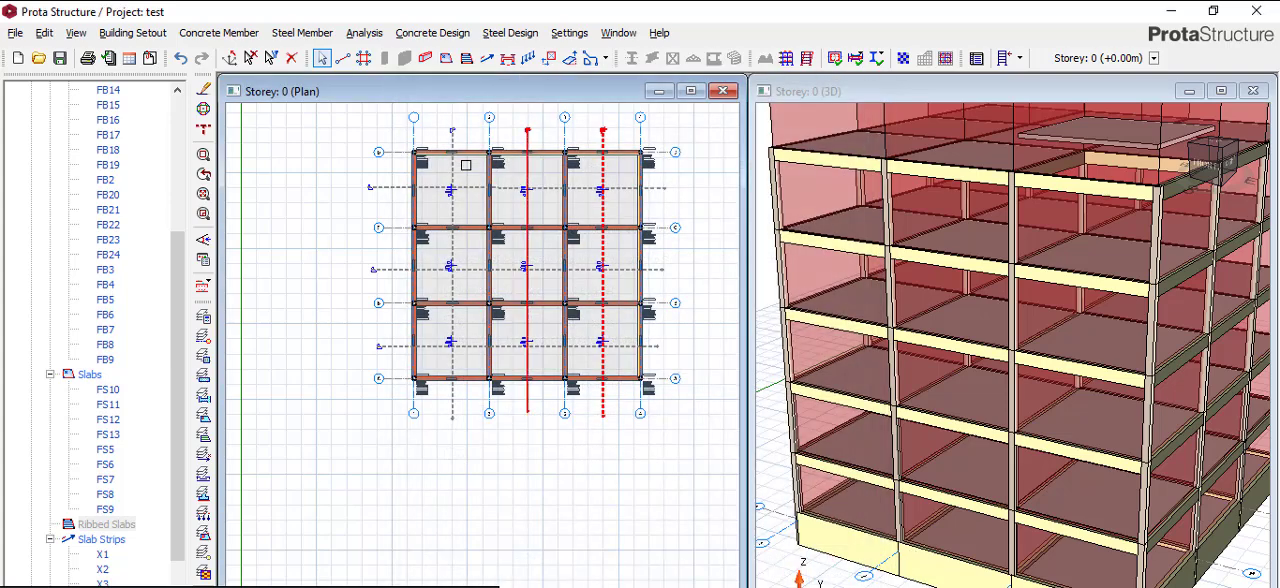
- Select all Storey 0 foundation beams, from FB1 through FB9 in the model tree
{"action": "scroll", "coordinate": [466, 166], "scroll_direction": "up", "scroll_amount": 3}
{"action": "scroll", "coordinate": [521, 228], "scroll_direction": "up", "scroll_amount": 2}
{"action": "scroll", "coordinate": [470, 198], "scroll_direction": "up", "scroll_amount": 5}
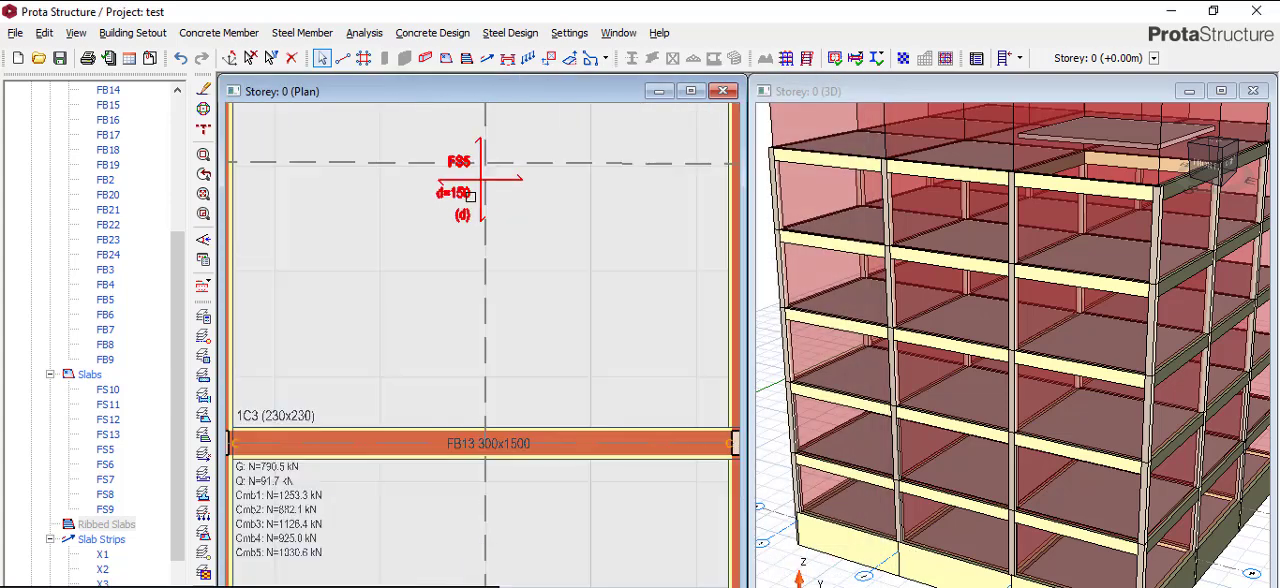
{"action": "scroll", "coordinate": [410, 250], "scroll_direction": "down", "scroll_amount": 5}
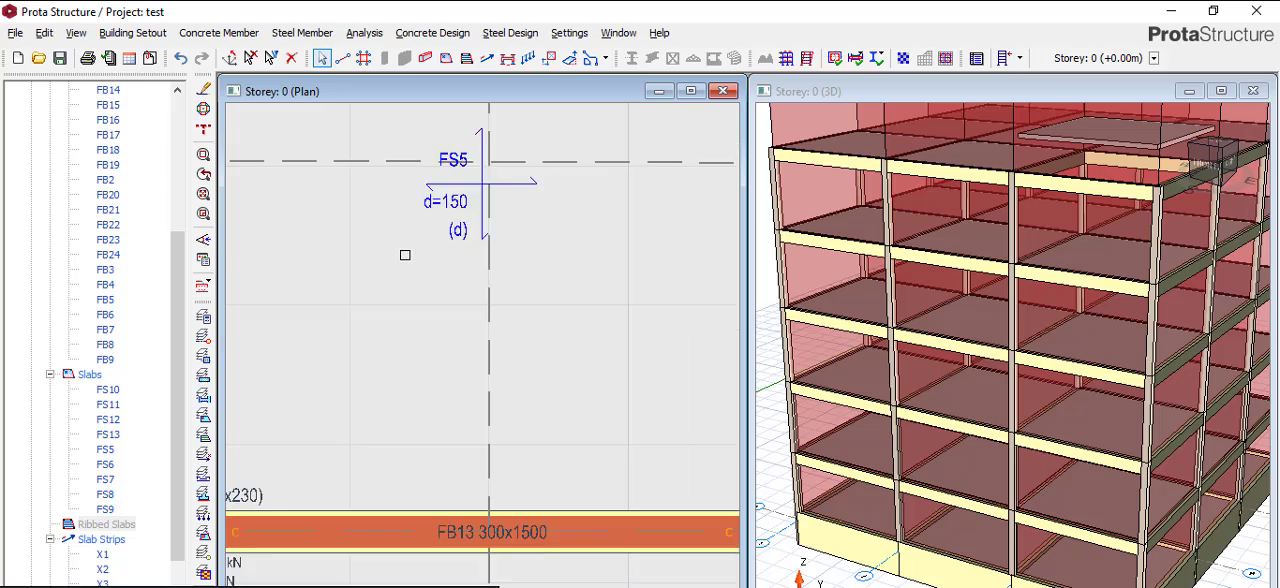
{"action": "scroll", "coordinate": [120, 190], "scroll_direction": "up", "scroll_amount": 3}
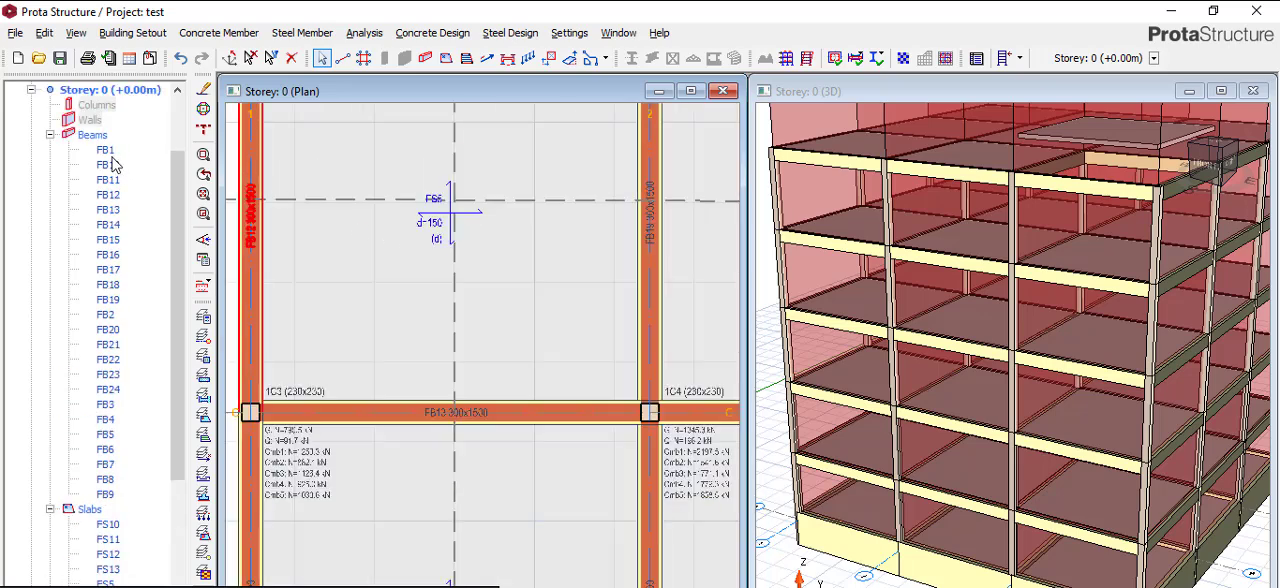
{"action": "left_click", "coordinate": [105, 150]}
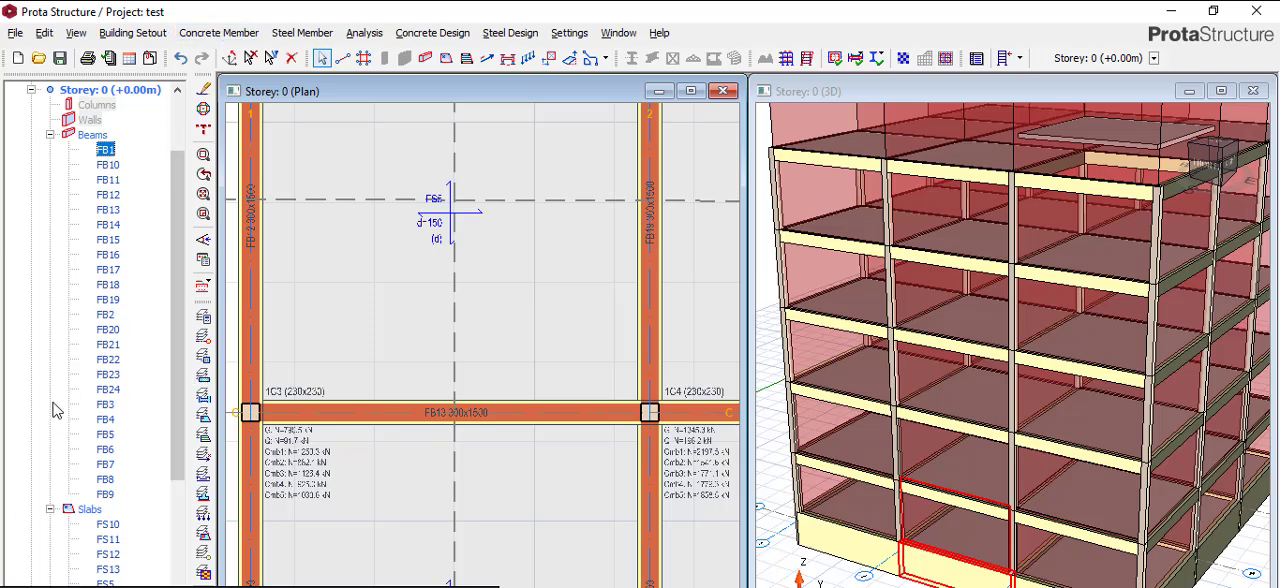
{"action": "left_click", "coordinate": [105, 493], "text": "shift"}
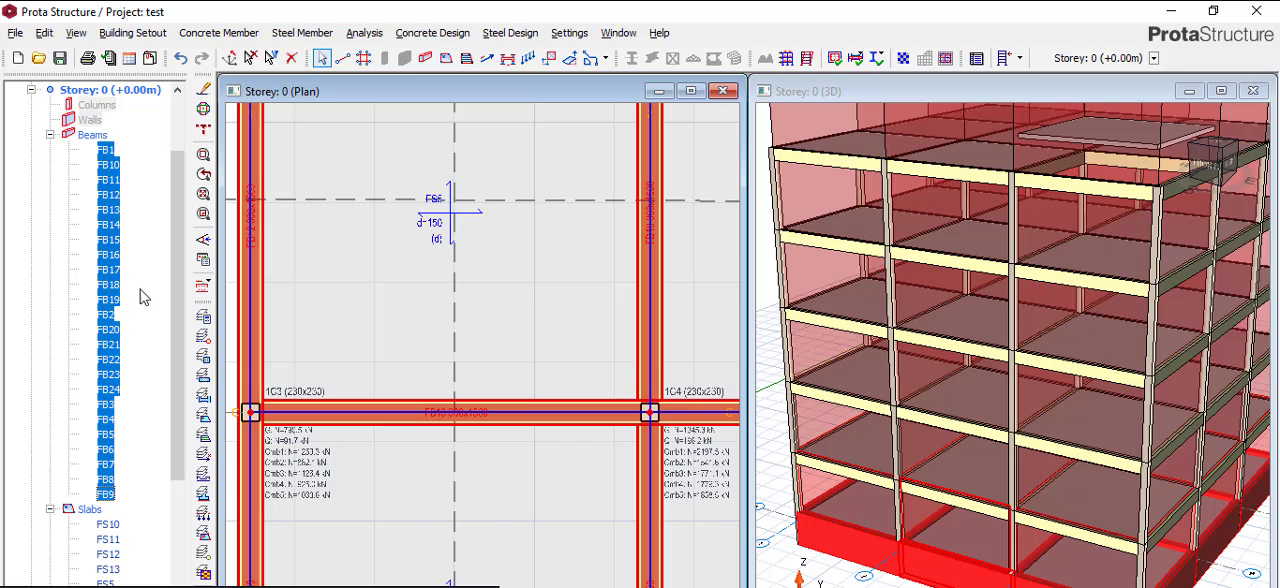
- Select all Storey 0 foundation slabs, FS5 to FS13, and open their properties as a slab table
{"action": "scroll", "coordinate": [136, 255], "scroll_direction": "down", "scroll_amount": 4}
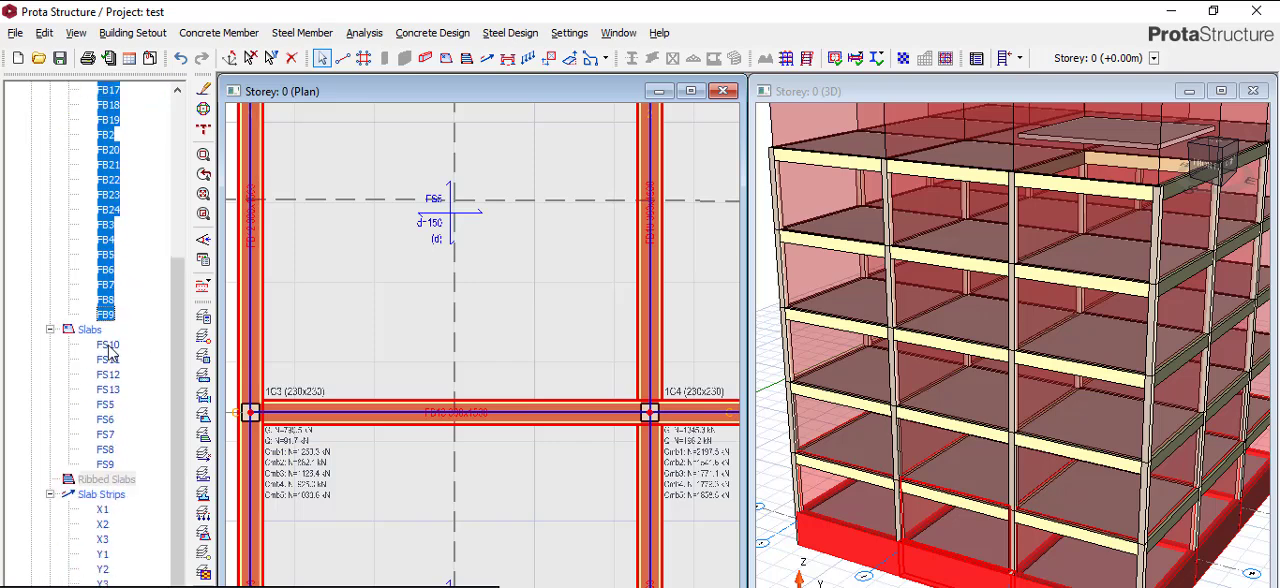
{"action": "left_click", "coordinate": [108, 345]}
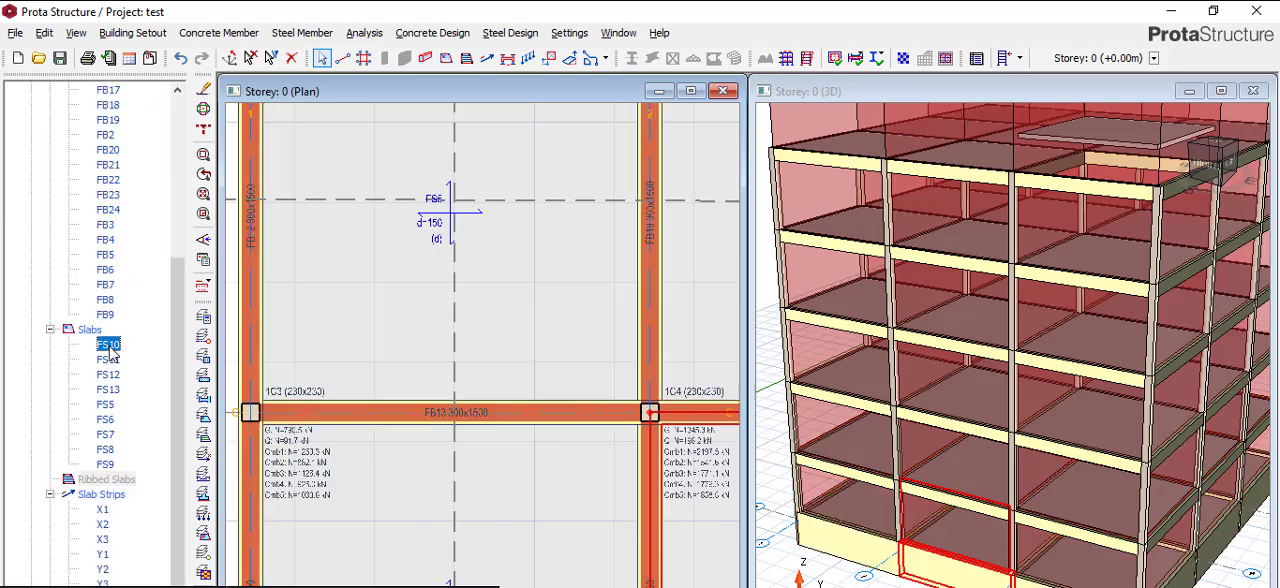
{"action": "left_click", "coordinate": [101, 465], "text": "shift"}
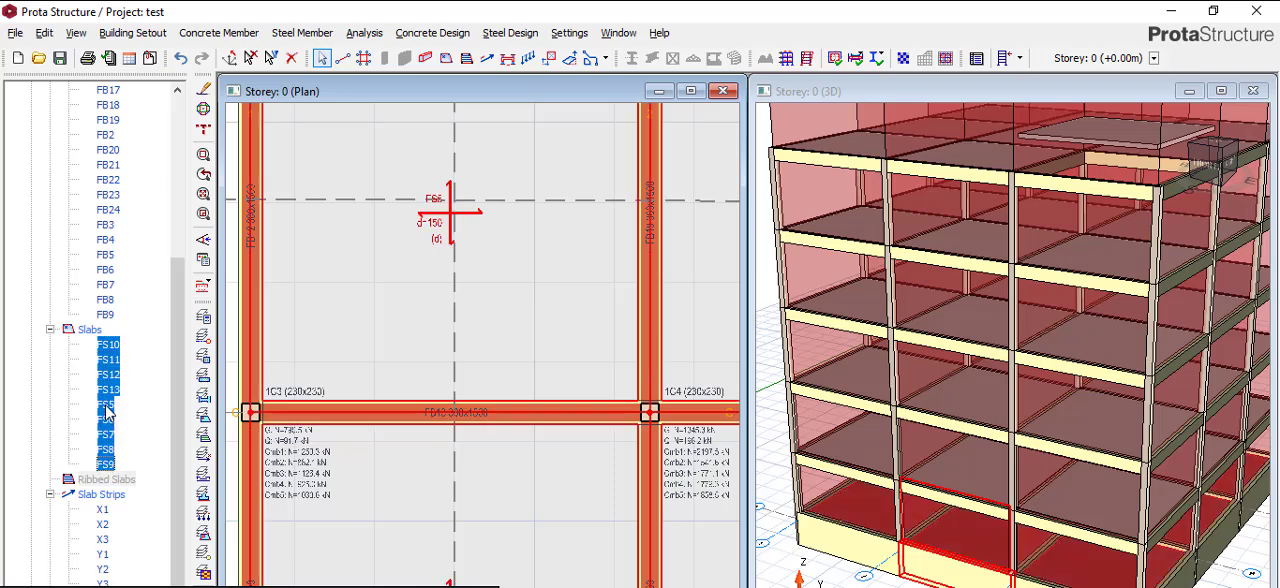
{"action": "right_click", "coordinate": [108, 410]}
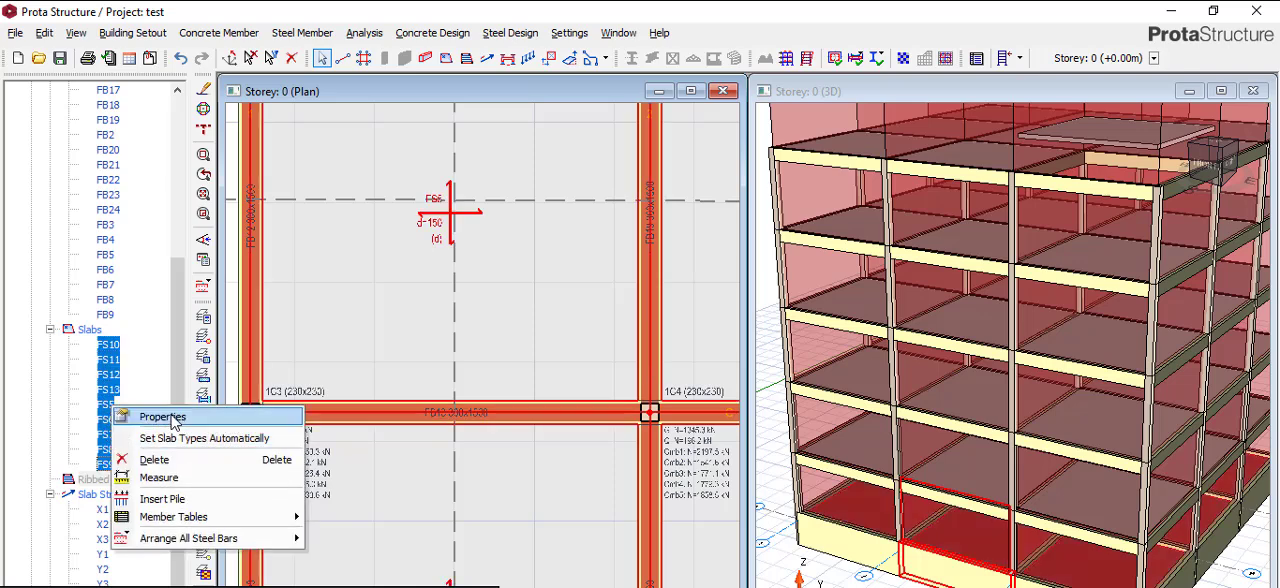
{"action": "left_click", "coordinate": [171, 417]}
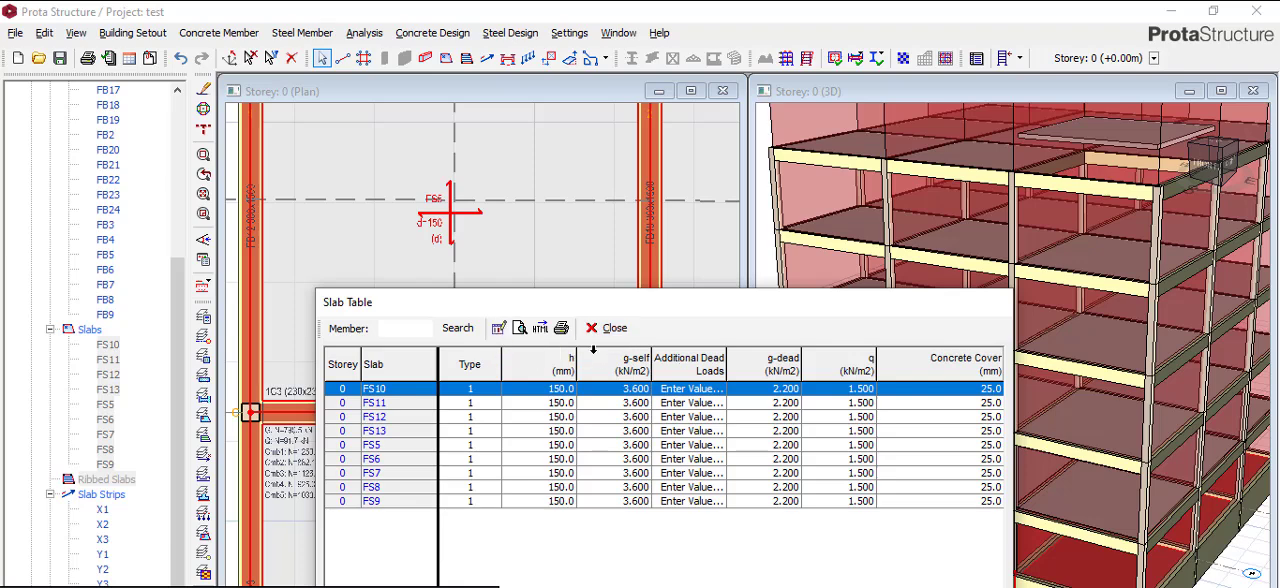
- Set the thickness h of all listed foundation slabs to 300 mm with a columnwise edit, and close the slab table
{"action": "left_click", "coordinate": [561, 362]}
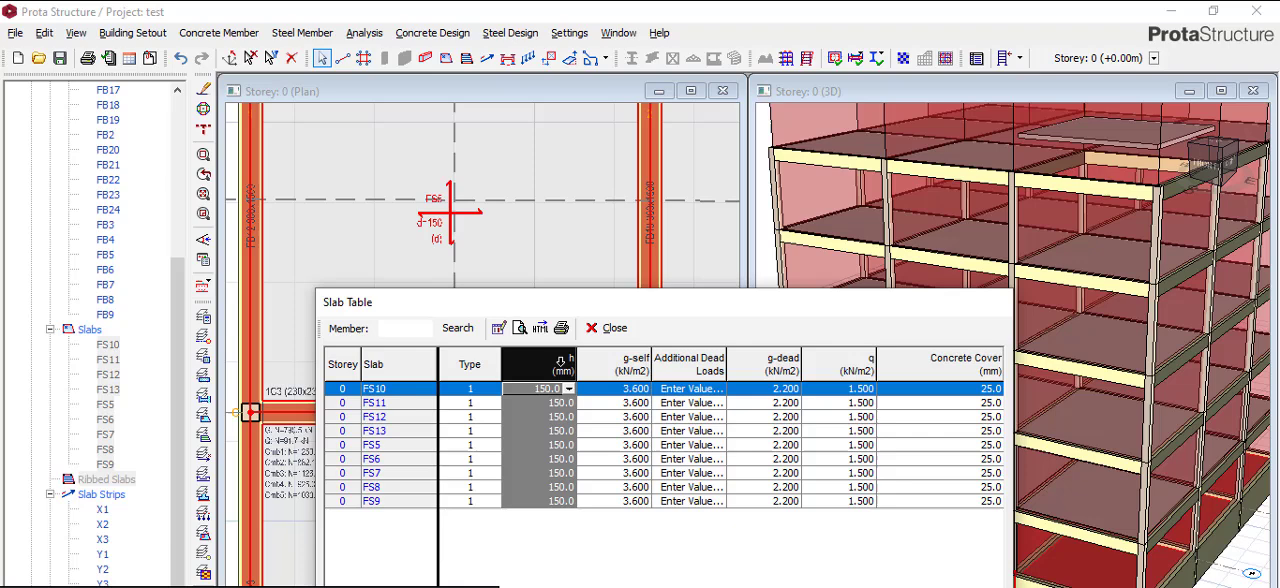
{"action": "left_click", "coordinate": [499, 331]}
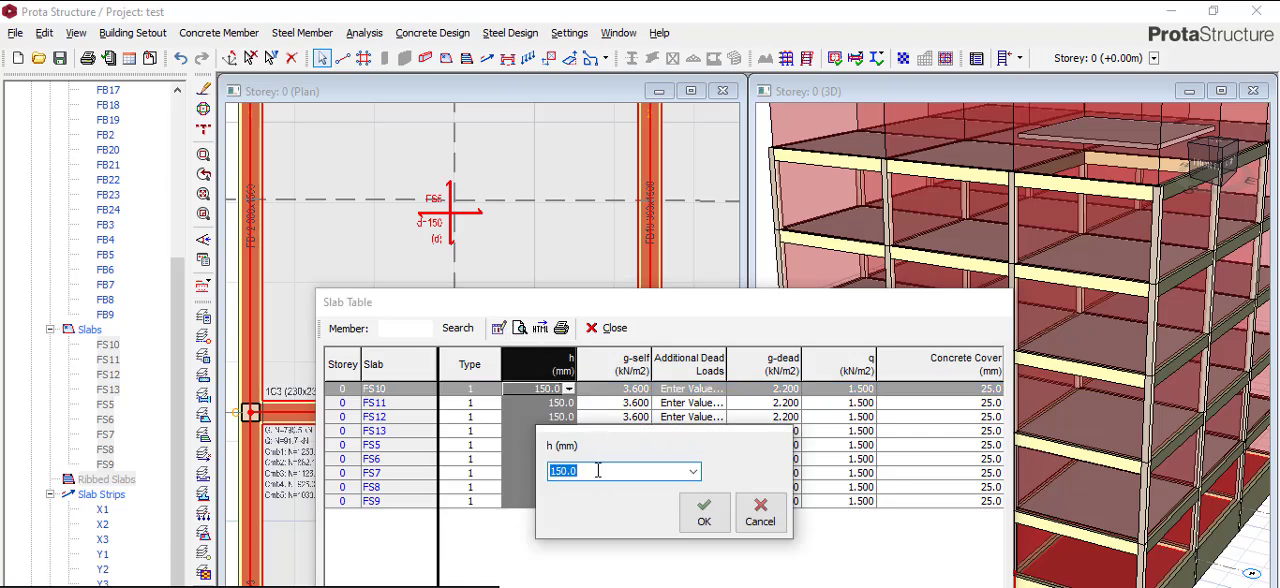
{"action": "type", "text": "300"}
{"action": "left_click", "coordinate": [704, 512]}
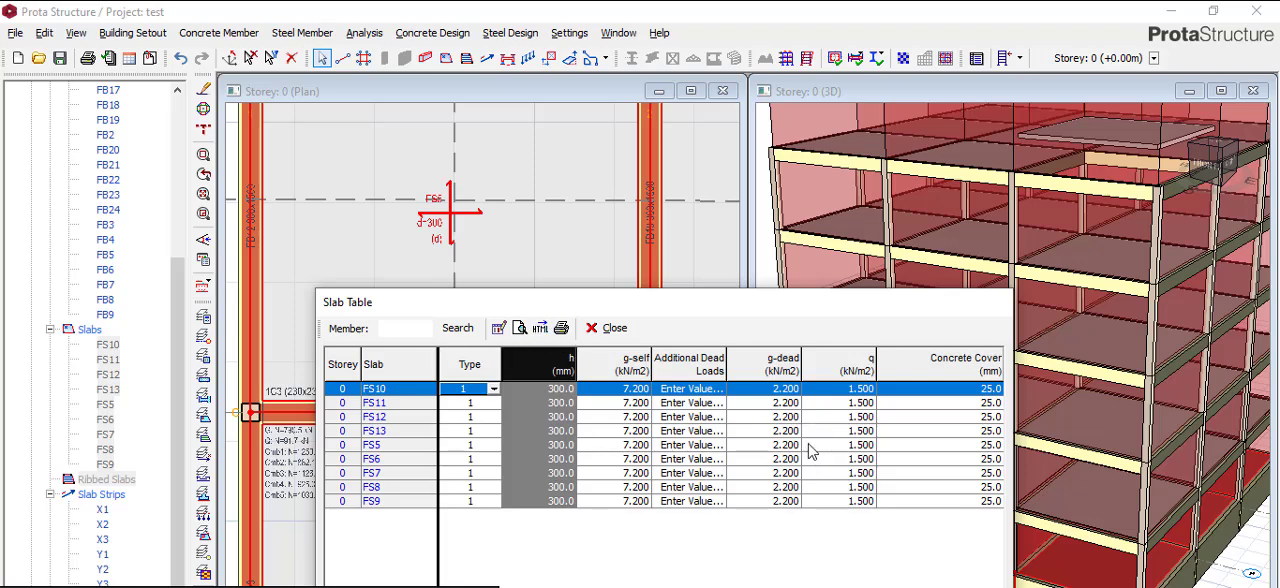
{"action": "left_click", "coordinate": [610, 328]}
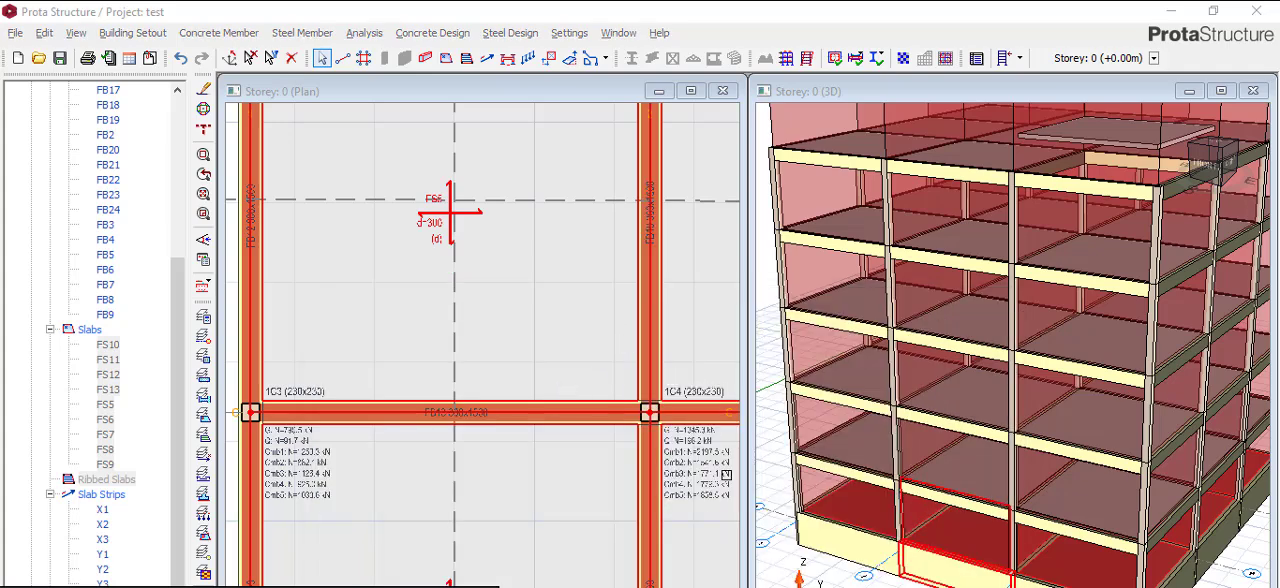
- Open the FE Raft Foundation Analysis for the Storey 0 foundation
{"action": "scroll", "coordinate": [1005, 536], "scroll_direction": "up", "scroll_amount": 2}
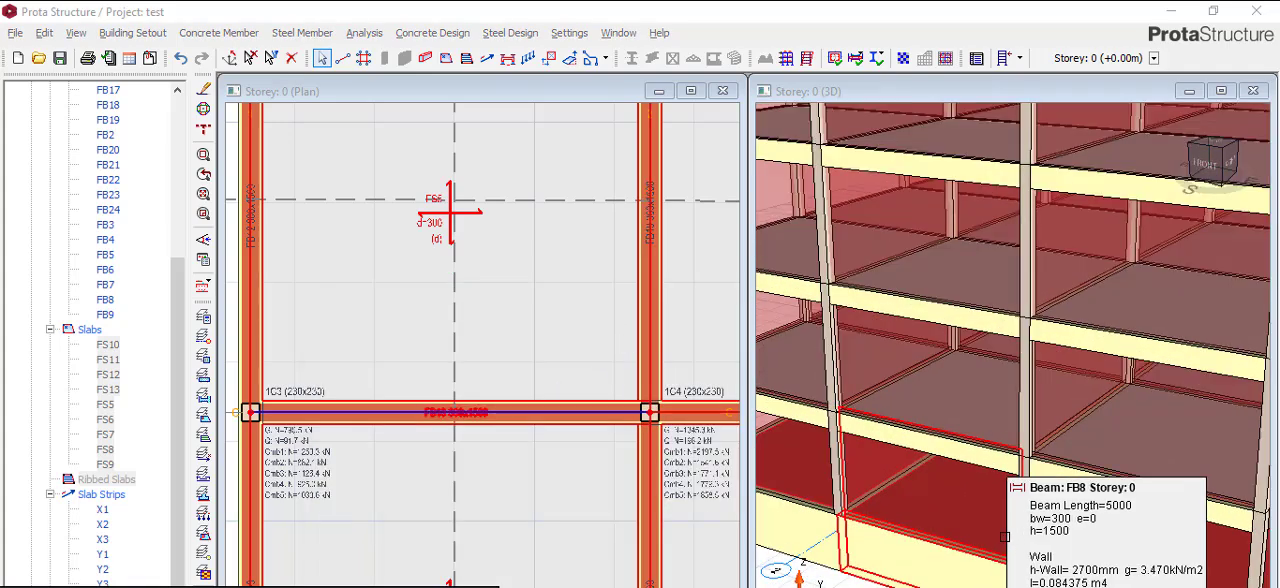
{"action": "scroll", "coordinate": [1005, 536], "scroll_direction": "down", "scroll_amount": 1}
{"action": "scroll", "coordinate": [565, 455], "scroll_direction": "down", "scroll_amount": 1}
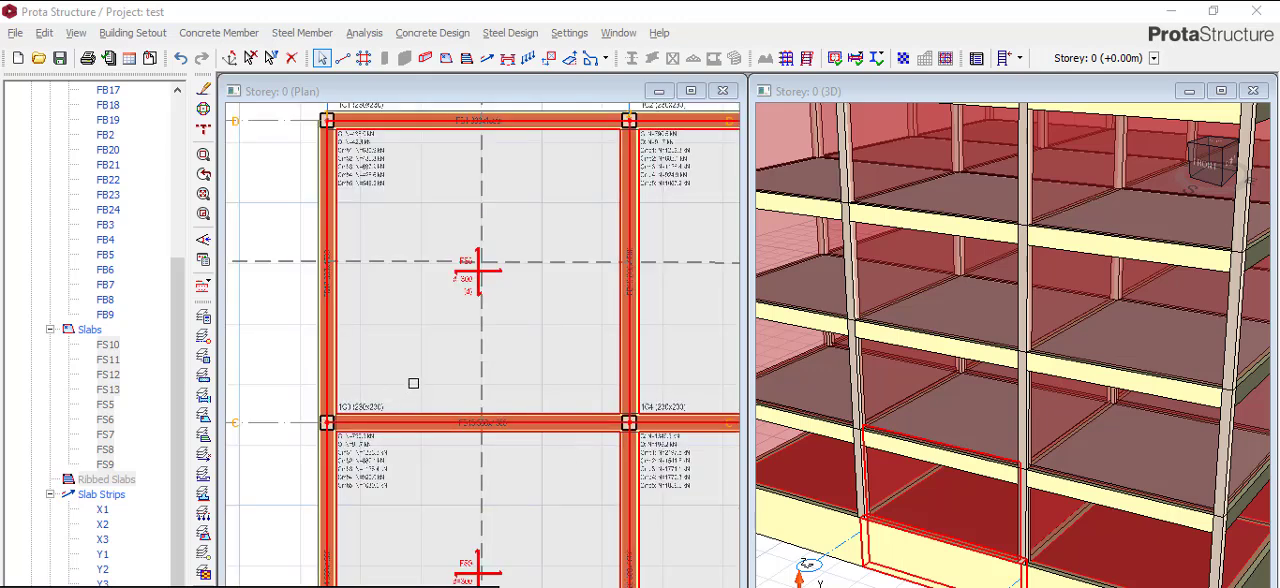
{"action": "scroll", "coordinate": [413, 383], "scroll_direction": "down", "scroll_amount": 1}
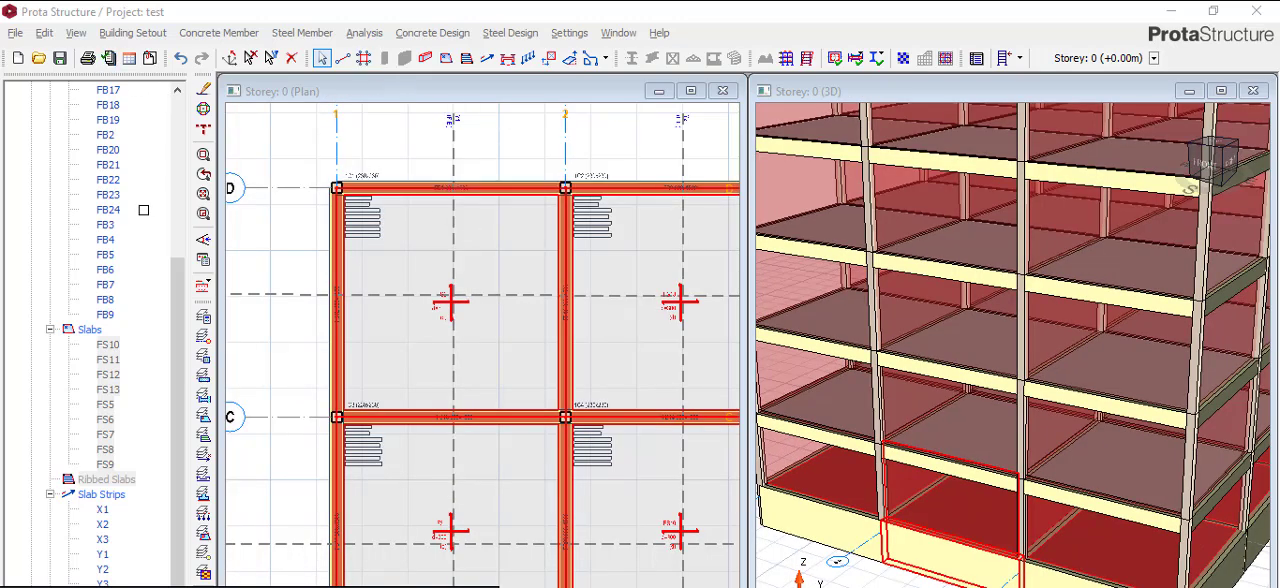
{"action": "scroll", "coordinate": [143, 210], "scroll_direction": "down", "scroll_amount": 2}
{"action": "left_click", "coordinate": [364, 33]}
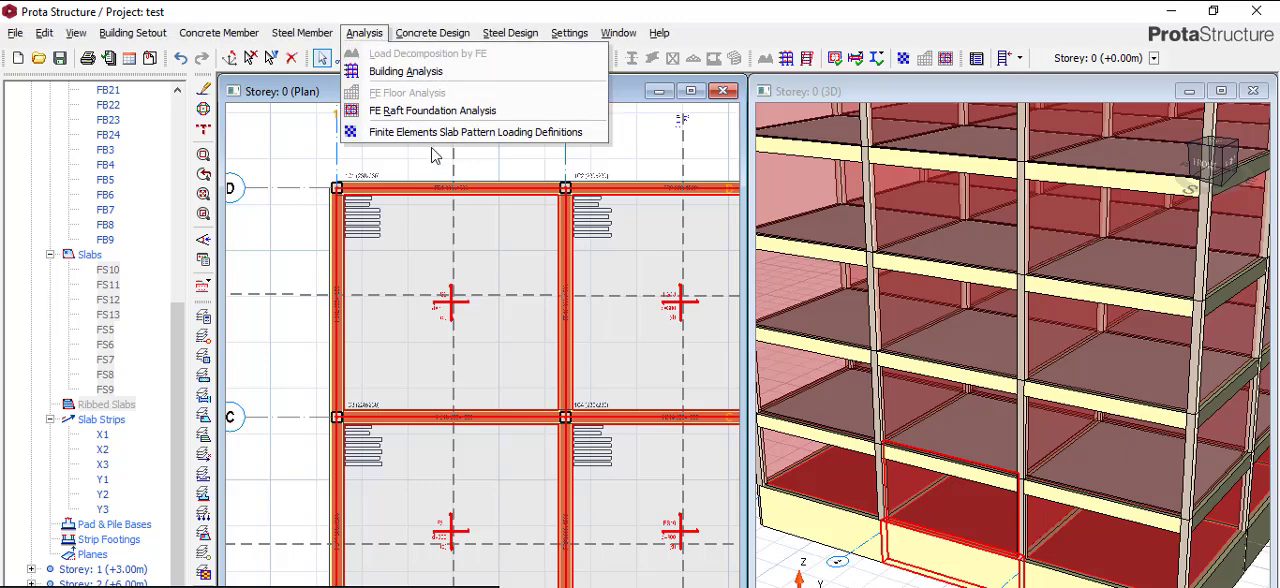
{"action": "left_click", "coordinate": [431, 149]}
{"action": "left_click", "coordinate": [366, 37]}
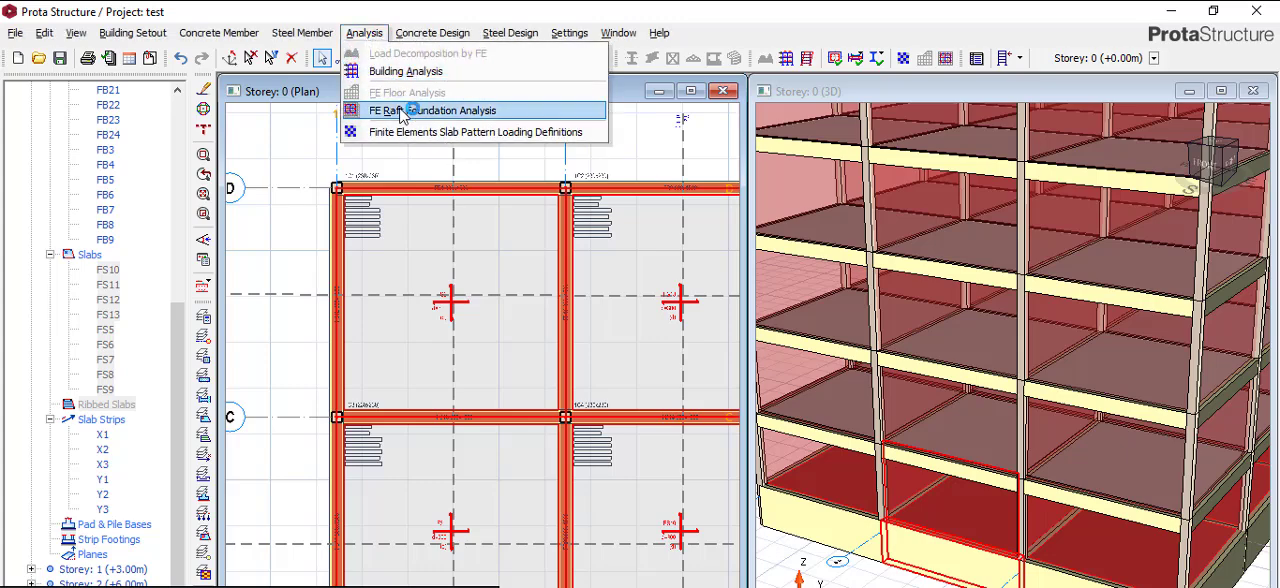
{"action": "left_click", "coordinate": [402, 111]}
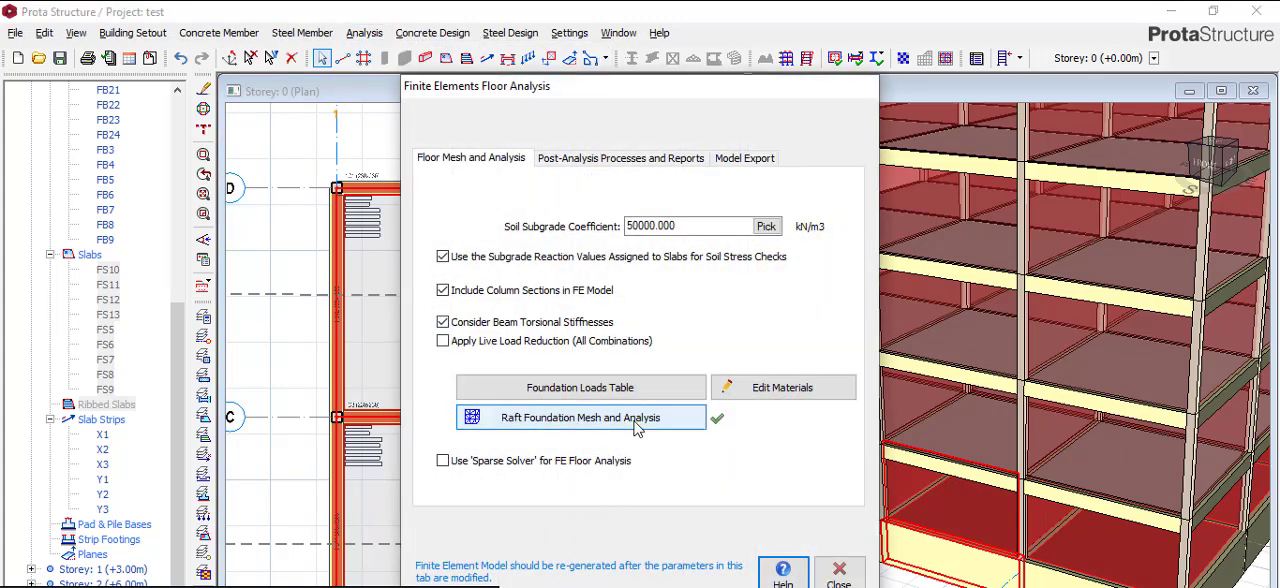
- Start Raft Foundation Mesh and Analysis and generate the model with uniformity factor 25 and plate element size 800
{"action": "left_click", "coordinate": [637, 428]}
{"action": "left_click", "coordinate": [598, 417]}
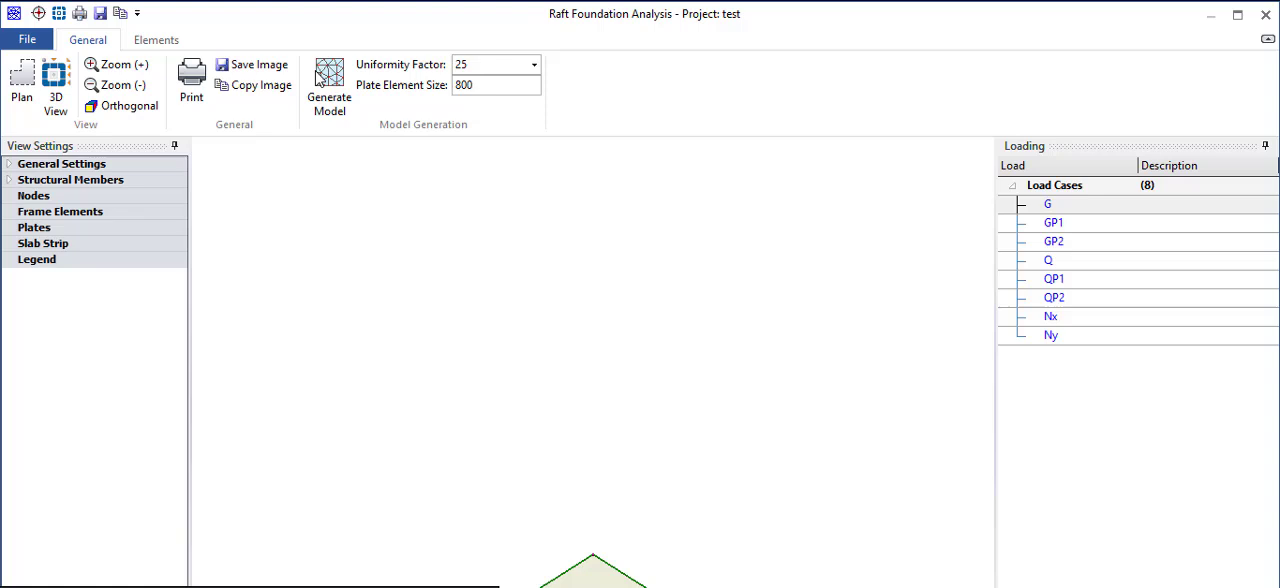
{"action": "left_click", "coordinate": [318, 76]}
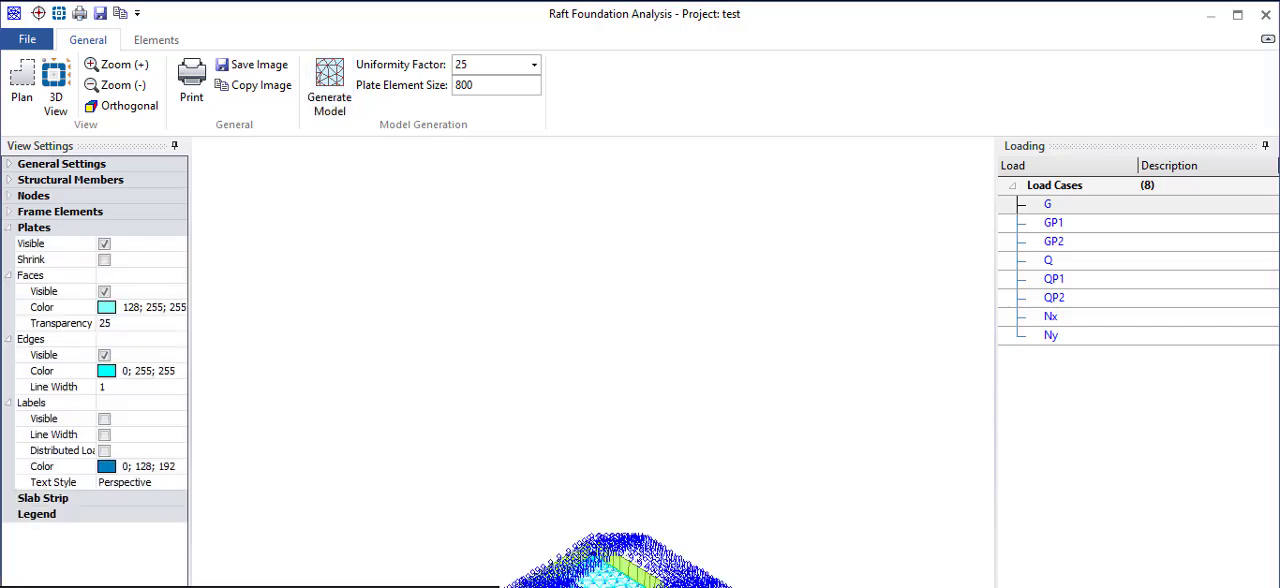
- Examine the generated raft mesh in the 3D view and close the mesh model
{"action": "scroll", "coordinate": [541, 371], "scroll_direction": "down", "scroll_amount": 1}
{"action": "scroll", "coordinate": [620, 514], "scroll_direction": "down", "scroll_amount": 1}
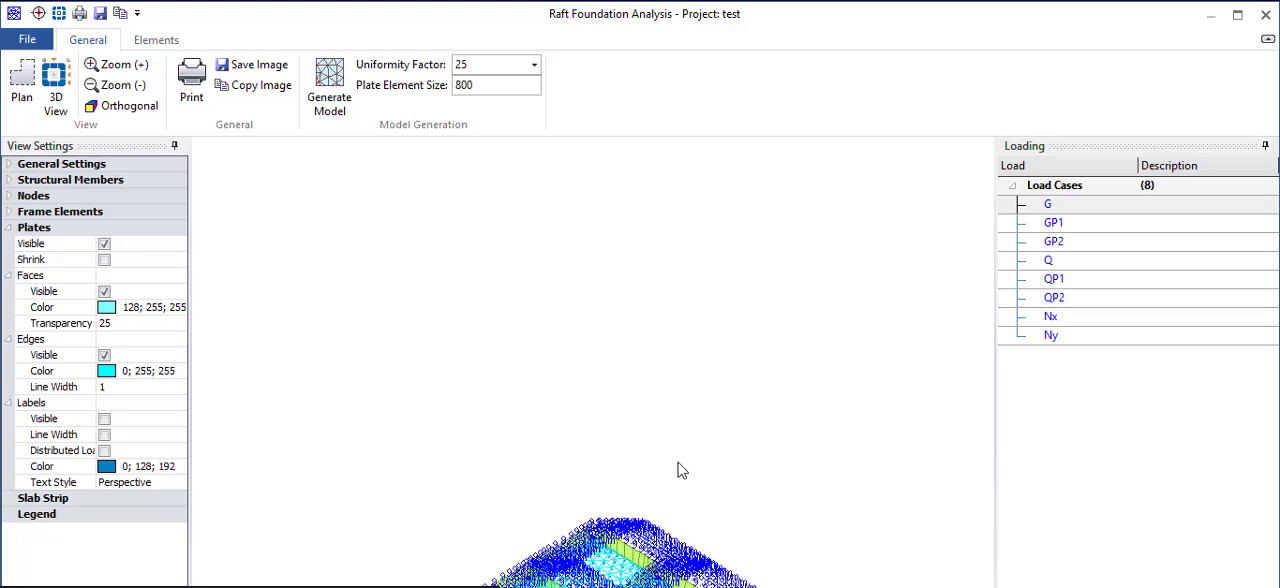
{"action": "scroll", "coordinate": [673, 454], "scroll_direction": "down", "scroll_amount": 1}
{"action": "scroll", "coordinate": [636, 564], "scroll_direction": "down", "scroll_amount": 1}
{"action": "scroll", "coordinate": [690, 318], "scroll_direction": "up", "scroll_amount": 2}
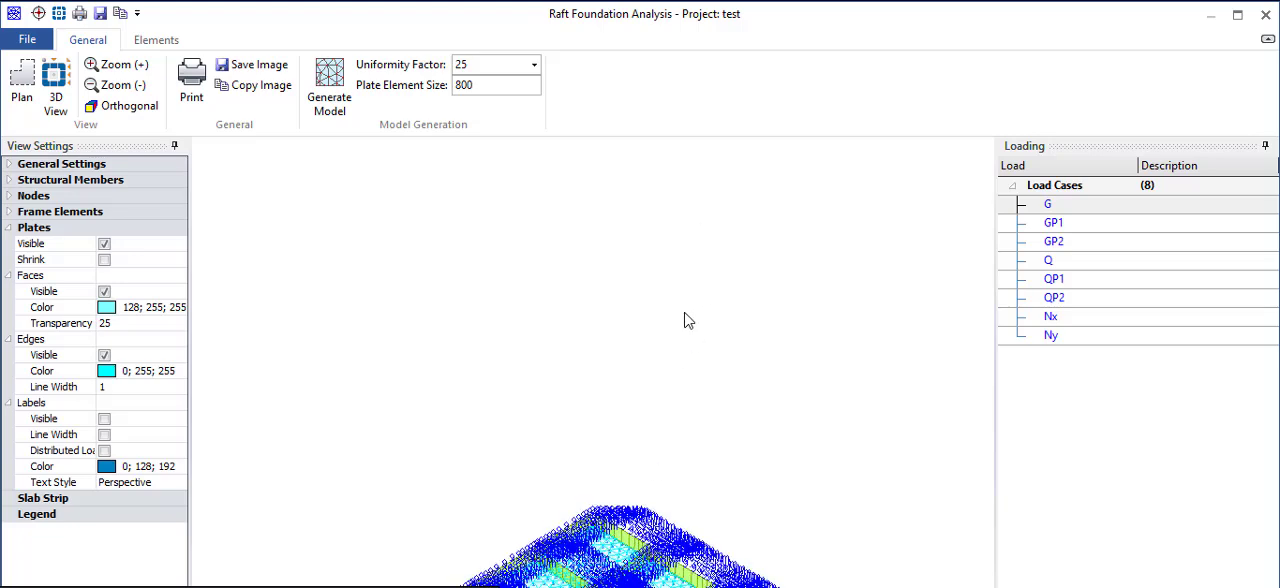
{"action": "scroll", "coordinate": [685, 321], "scroll_direction": "up", "scroll_amount": 2}
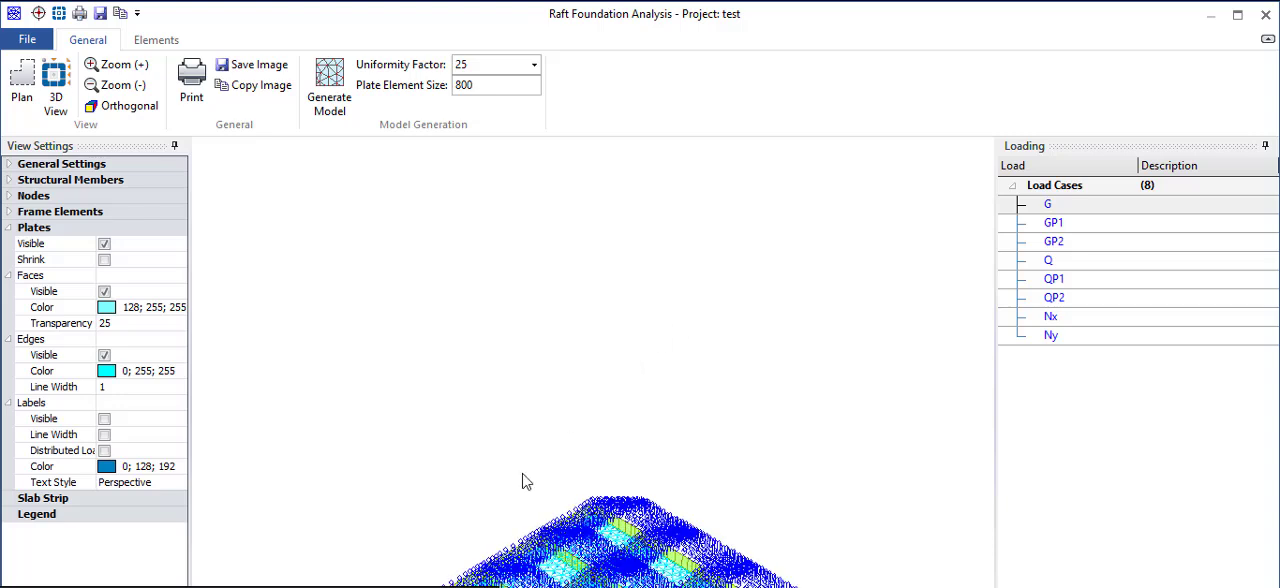
{"action": "scroll", "coordinate": [522, 474], "scroll_direction": "down", "scroll_amount": 2}
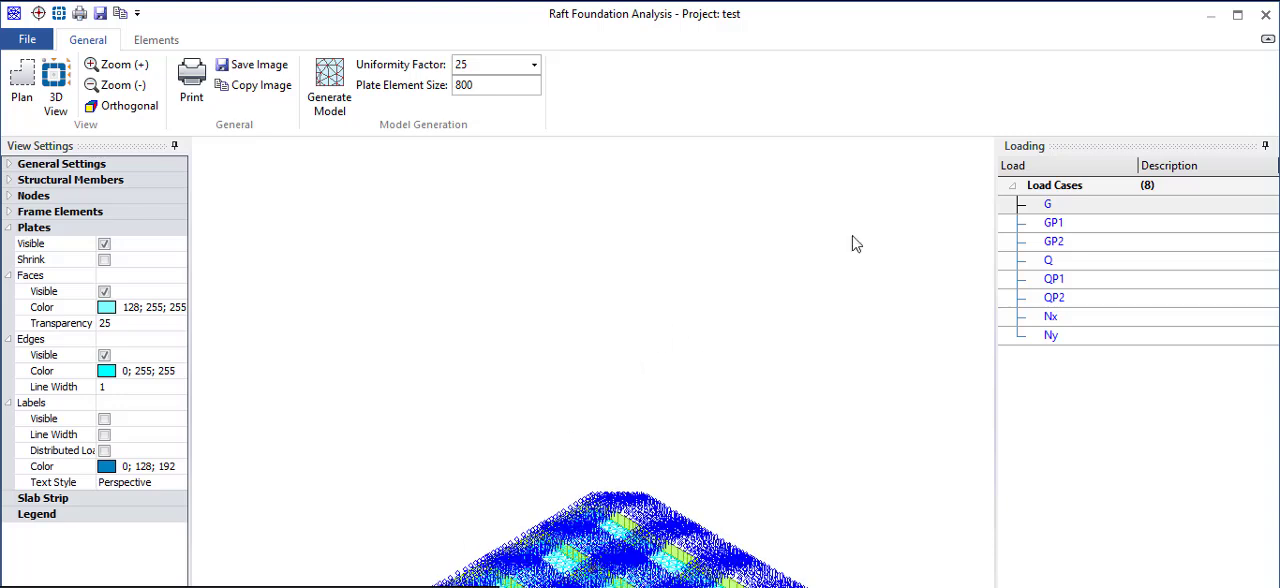
{"action": "left_click", "coordinate": [1266, 13]}
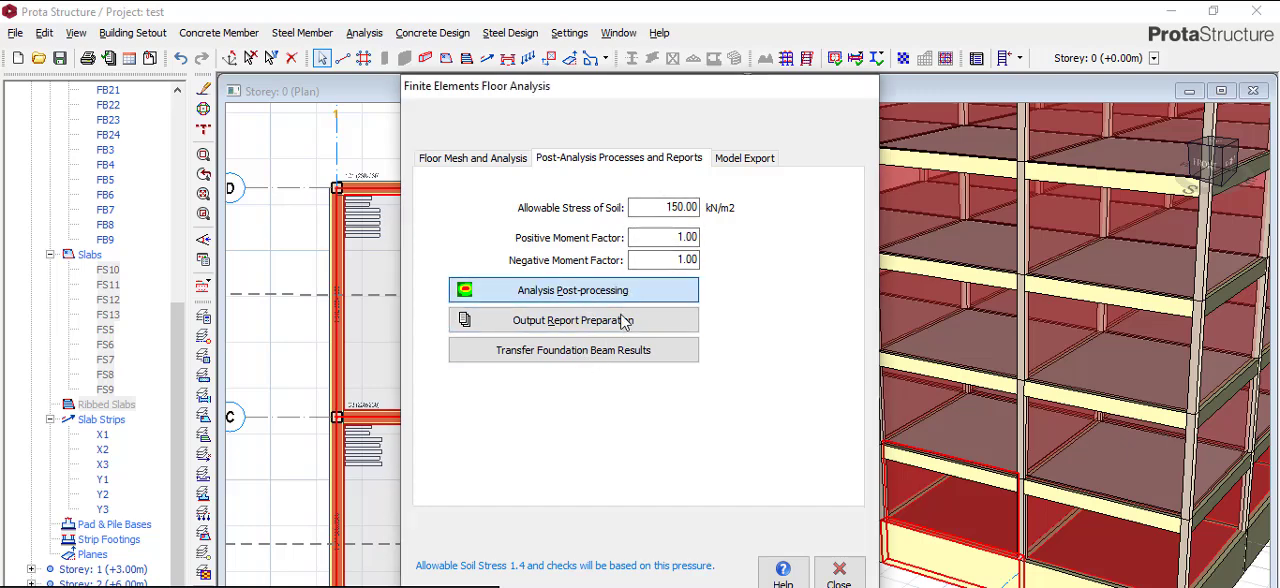
- Open Analysis Post-processing for the raft foundation and show the mat in plan view without the slab strip drawing mode
{"action": "left_click", "coordinate": [625, 320]}
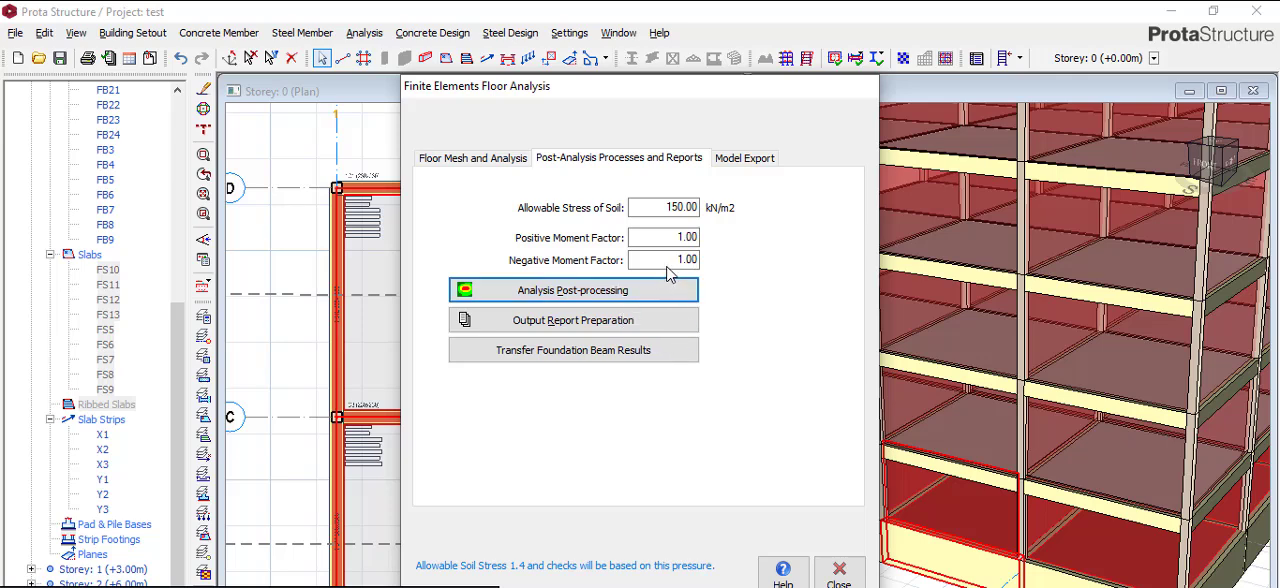
{"action": "left_click", "coordinate": [668, 280]}
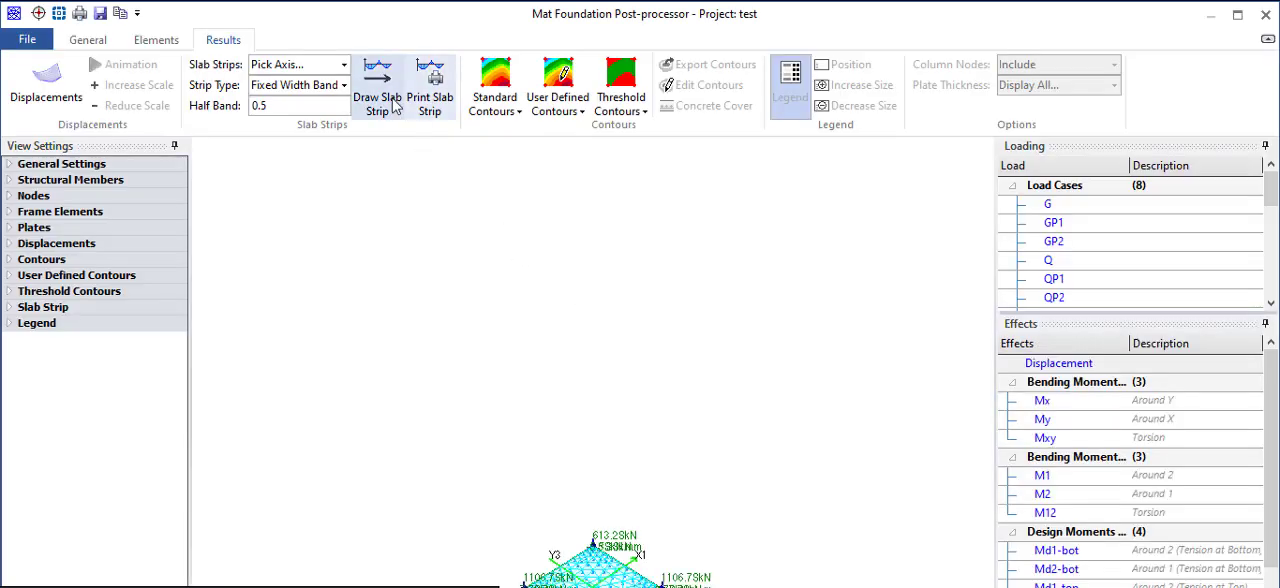
{"action": "left_click", "coordinate": [377, 100]}
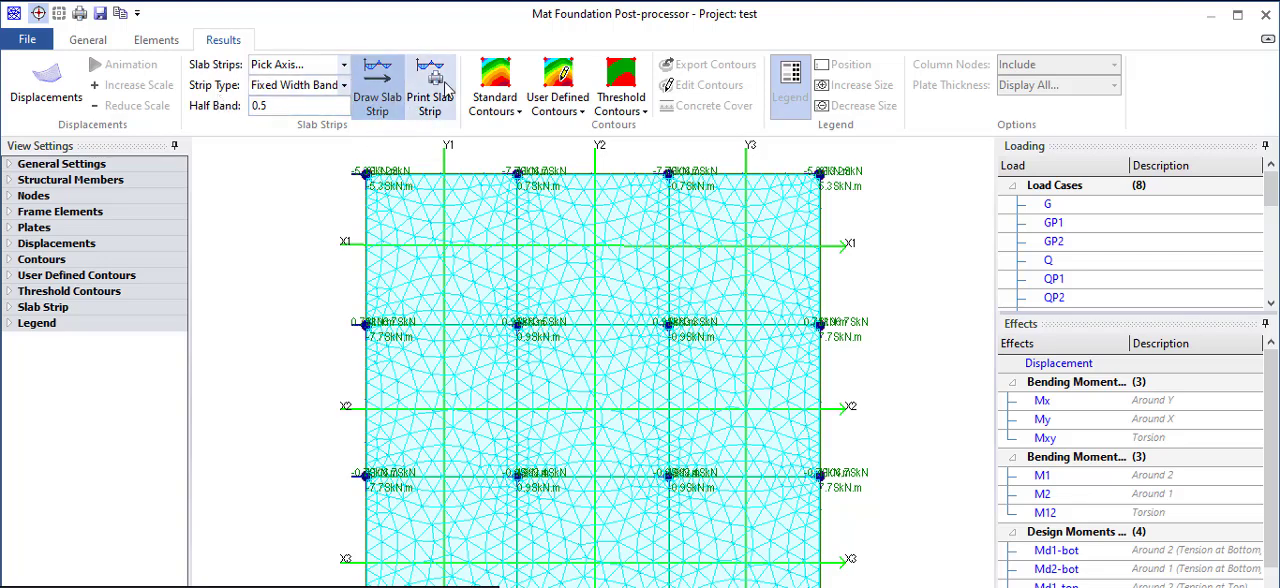
{"action": "left_click", "coordinate": [85, 42]}
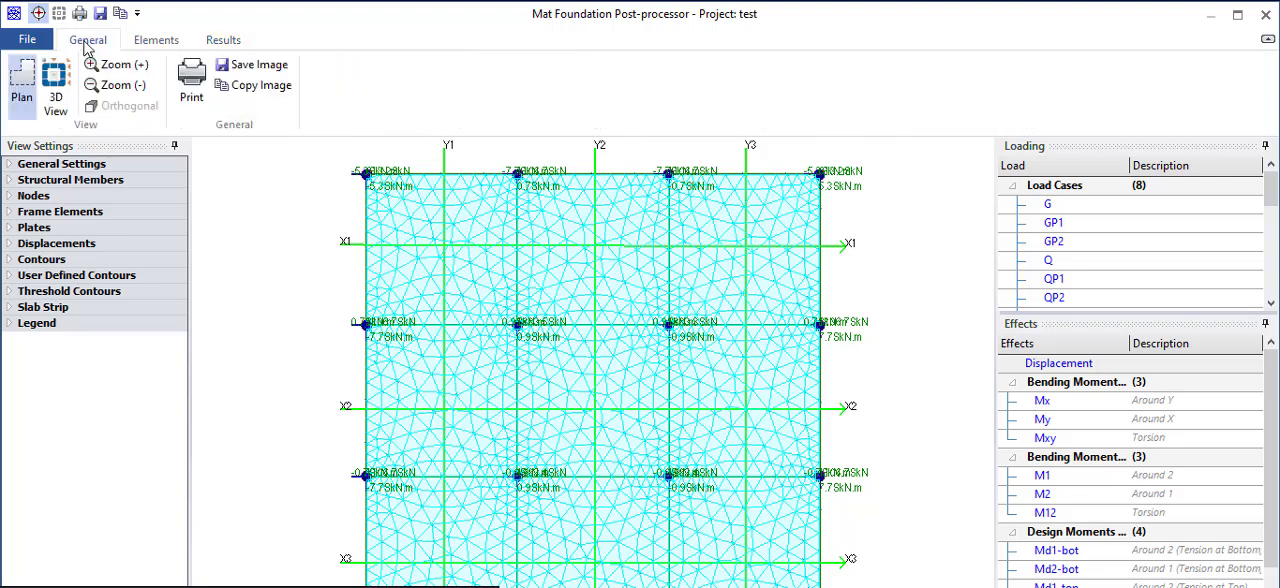
{"action": "left_click", "coordinate": [30, 98]}
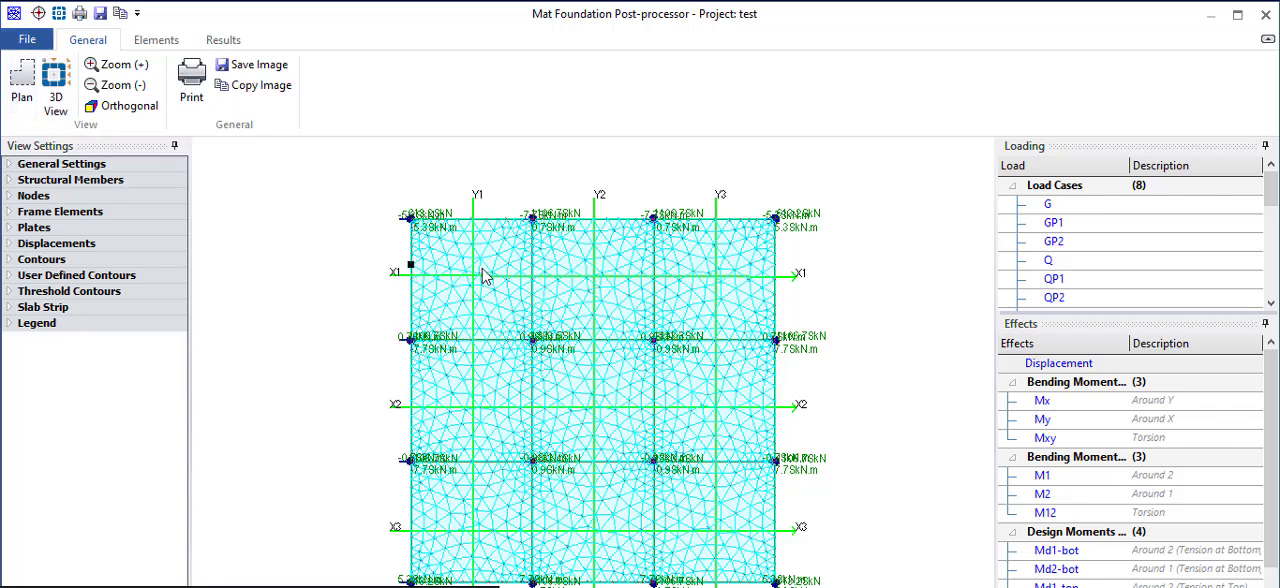
- Display the raft's standard displacement contours for the G+Q load combination (1.00G + 1.00Q)
{"action": "left_click", "coordinate": [225, 40]}
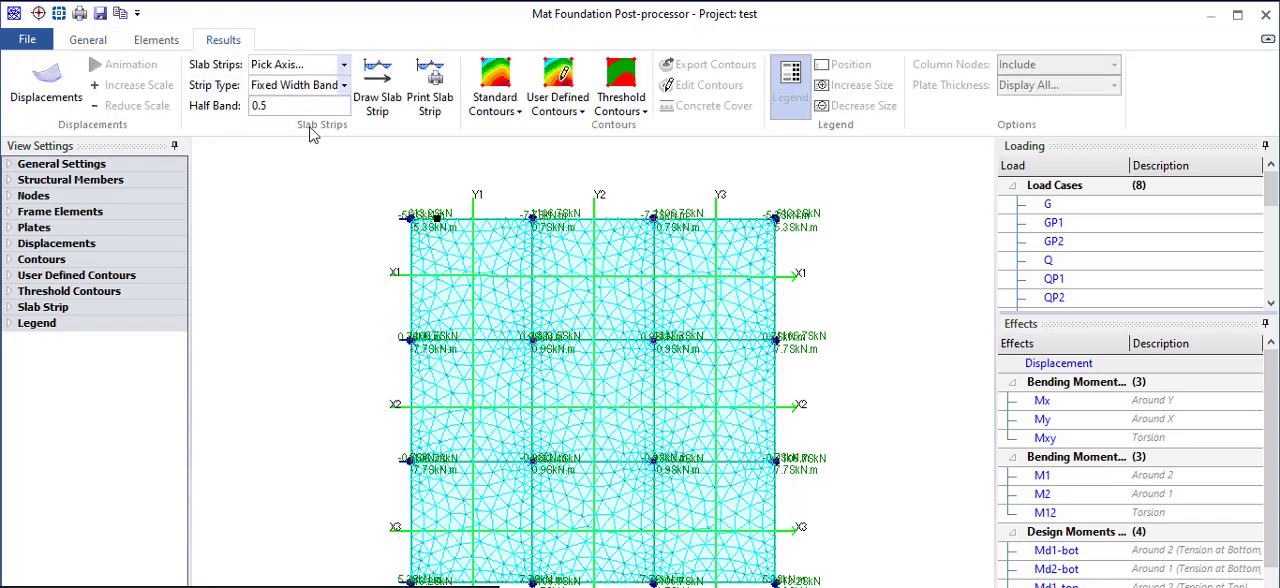
{"action": "left_click", "coordinate": [495, 85]}
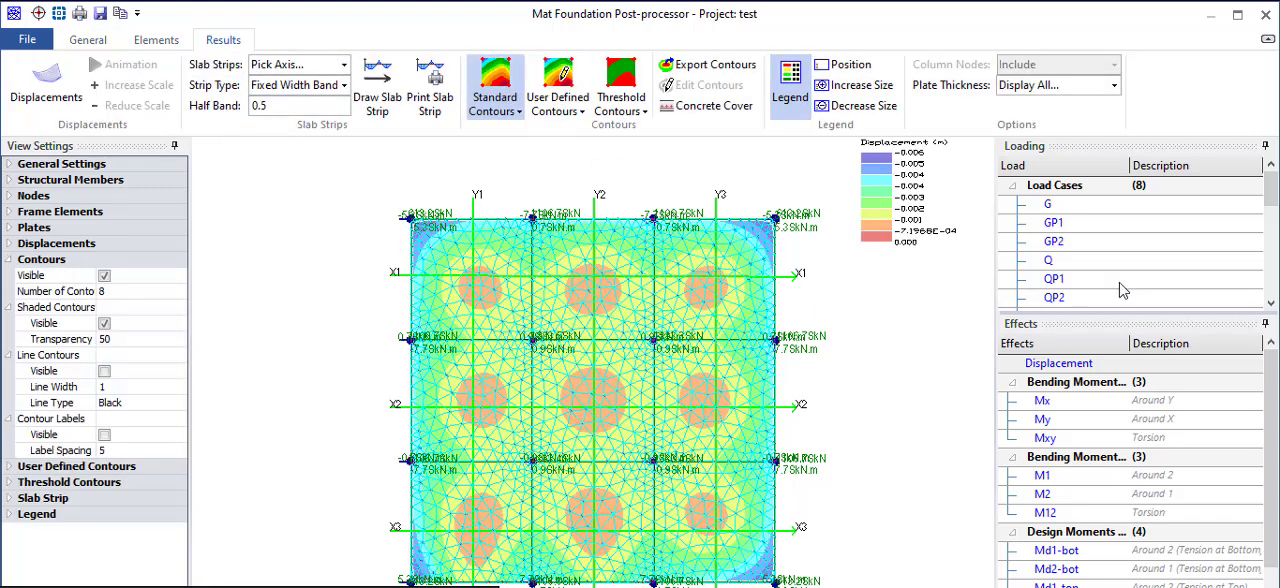
{"action": "scroll", "coordinate": [1077, 278], "scroll_direction": "down", "scroll_amount": 1}
{"action": "scroll", "coordinate": [1067, 224], "scroll_direction": "up", "scroll_amount": 2}
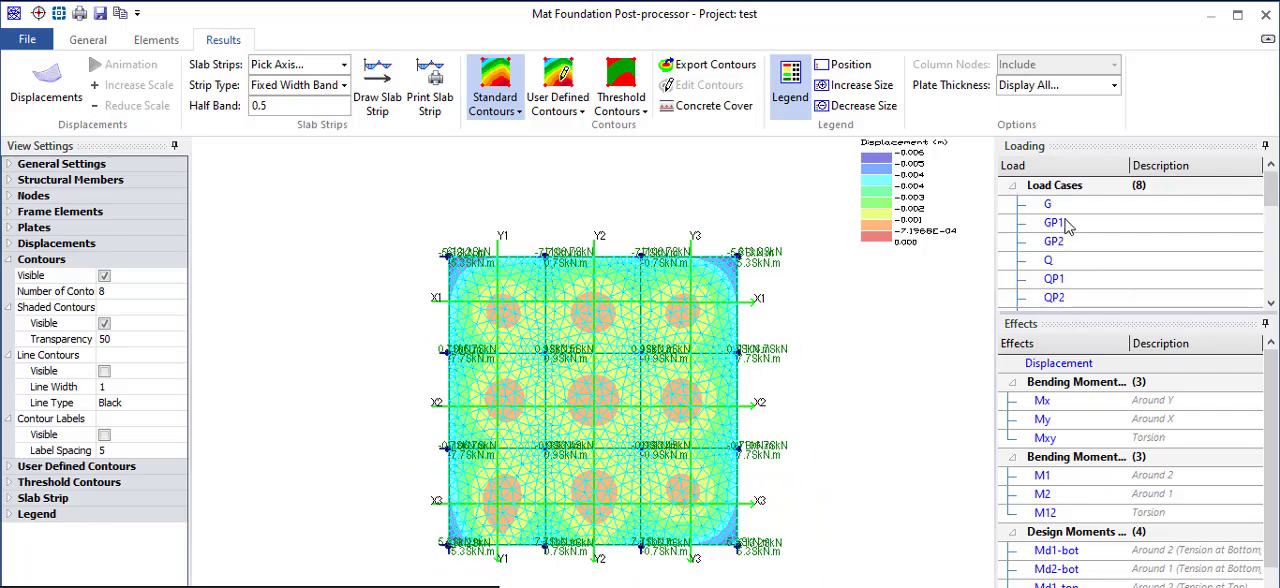
{"action": "scroll", "coordinate": [1070, 268], "scroll_direction": "down", "scroll_amount": 1}
{"action": "scroll", "coordinate": [1070, 270], "scroll_direction": "down", "scroll_amount": 4}
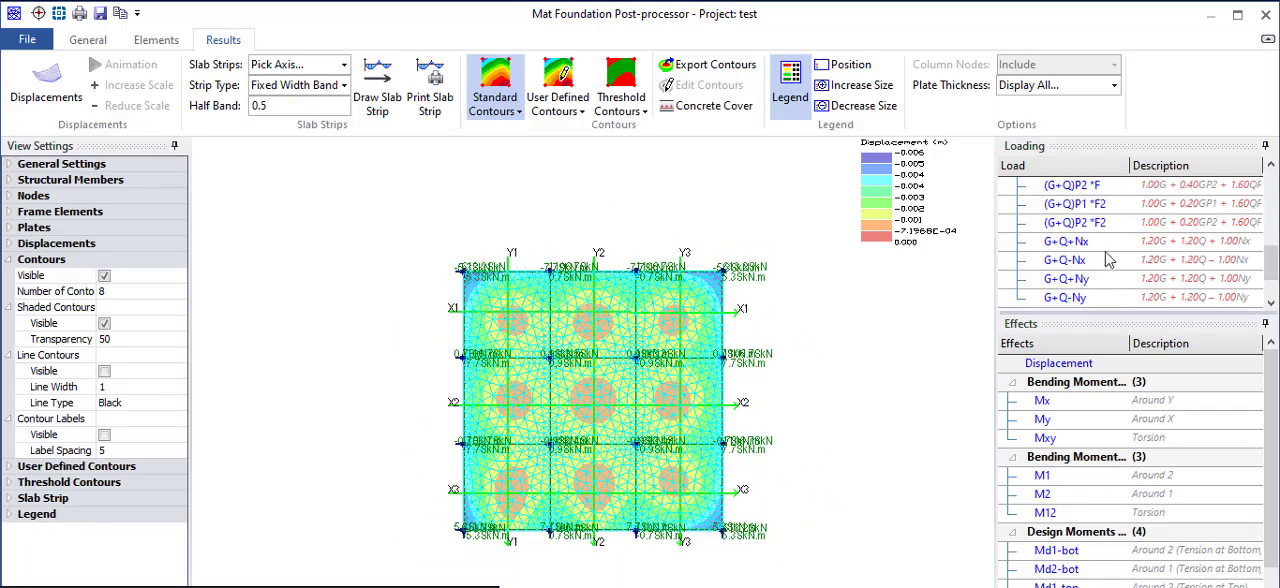
{"action": "scroll", "coordinate": [1072, 257], "scroll_direction": "up", "scroll_amount": 1}
{"action": "left_click", "coordinate": [1063, 204]}
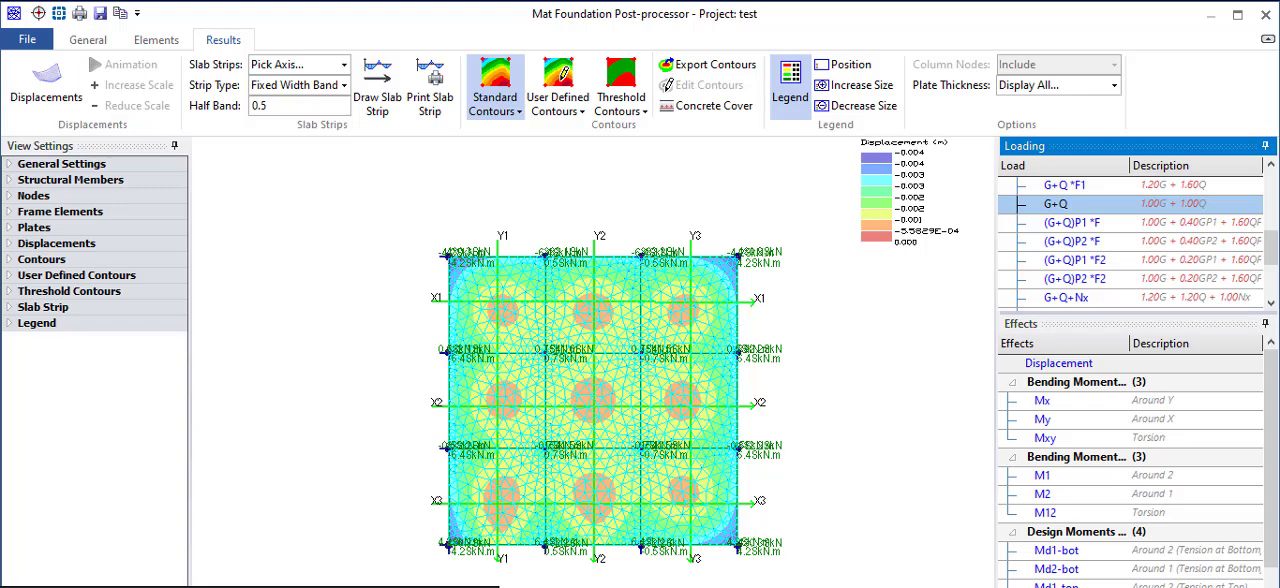
- Shrink the post-processor window to reveal the full effects list and examine the raft's calculated Soil Pressure contours up close
{"action": "left_click_drag", "start_coordinate": [1277, 586], "coordinate": [1126, 509]}
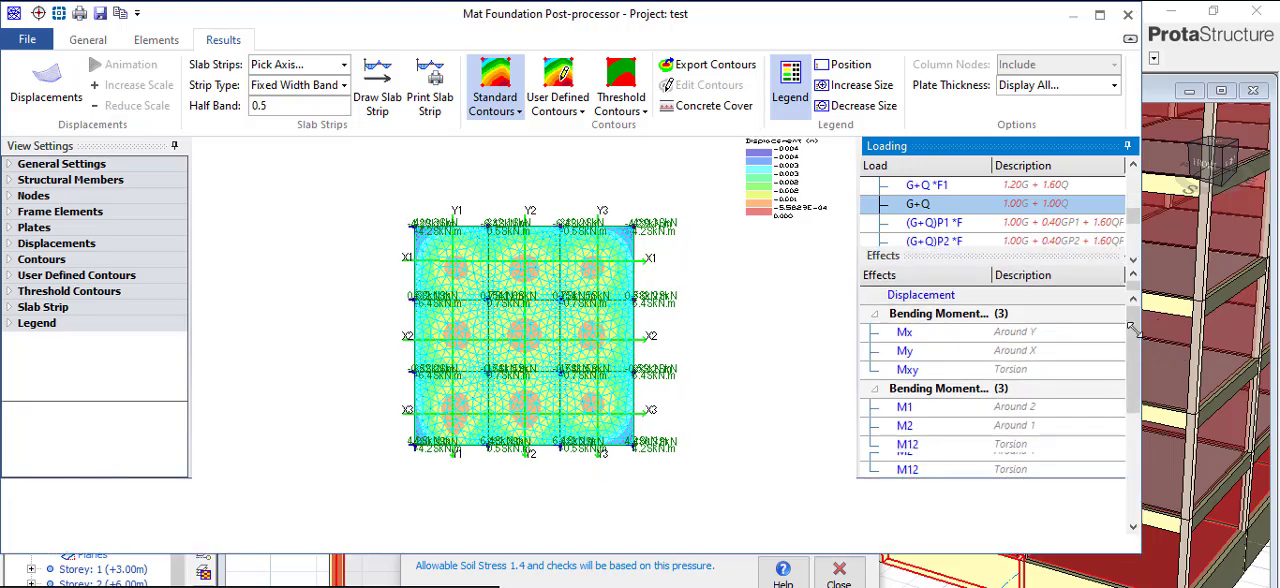
{"action": "scroll", "coordinate": [1132, 332], "scroll_direction": "down", "scroll_amount": 5}
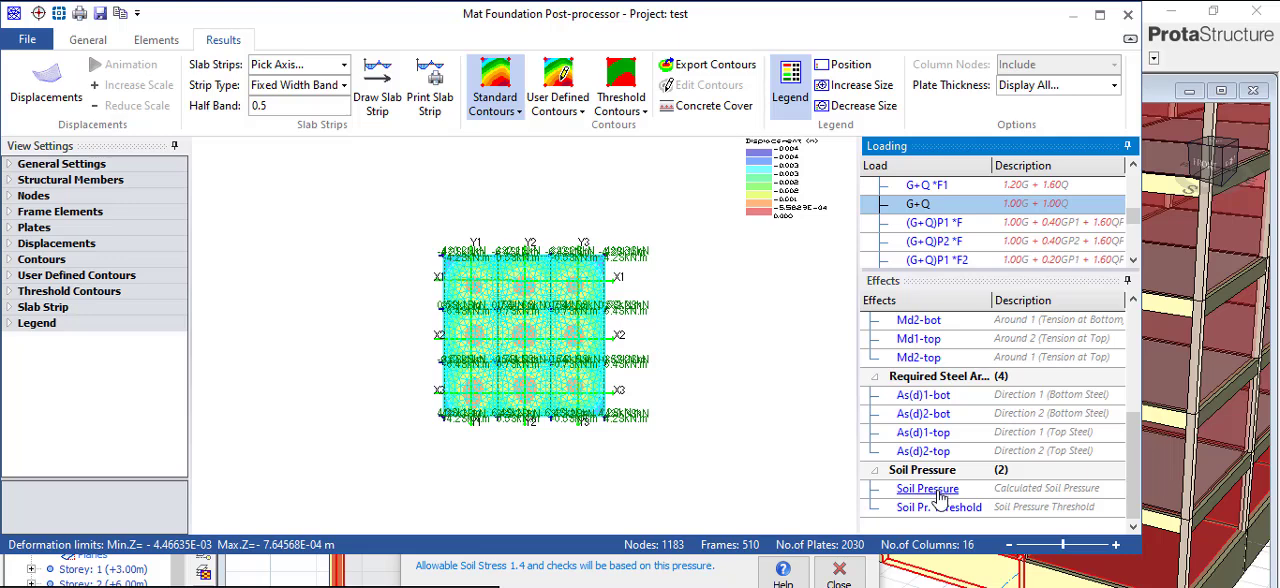
{"action": "left_click", "coordinate": [935, 489]}
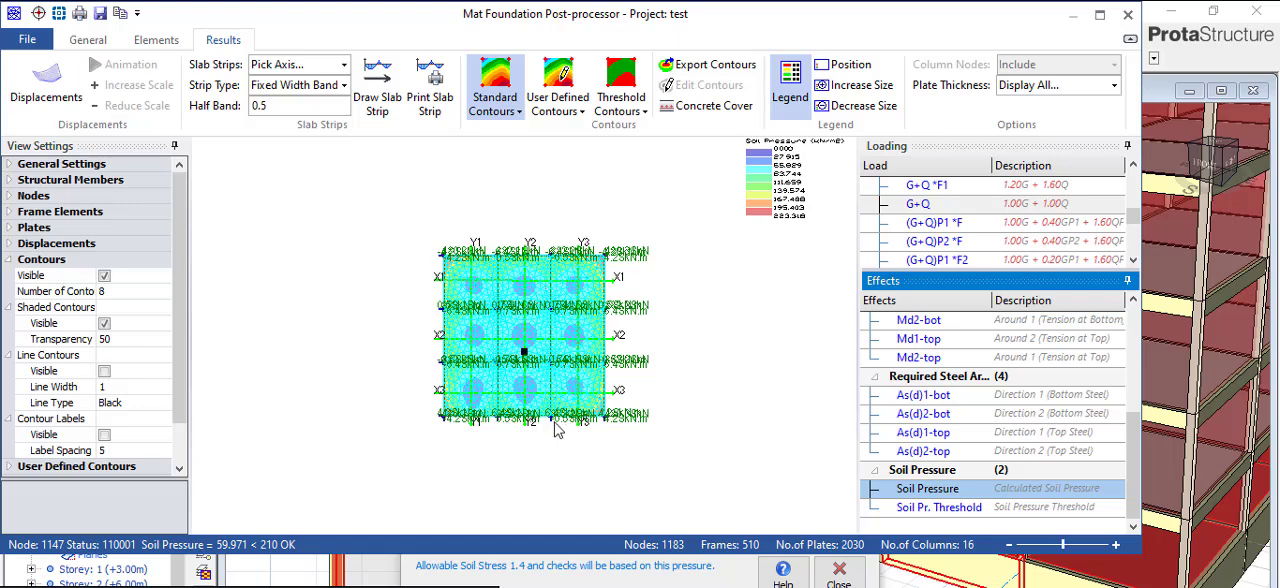
{"action": "left_click_drag", "start_coordinate": [1063, 548], "coordinate": [1091, 547]}
{"action": "left_click", "coordinate": [1101, 546]}
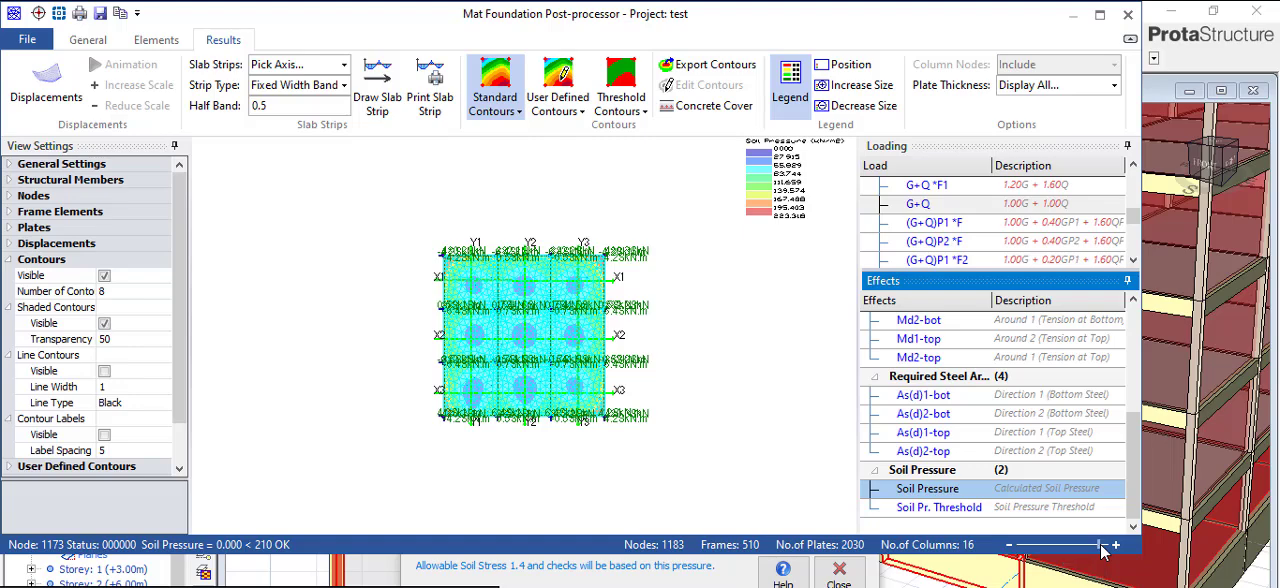
{"action": "scroll", "coordinate": [543, 315], "scroll_direction": "up", "scroll_amount": 4}
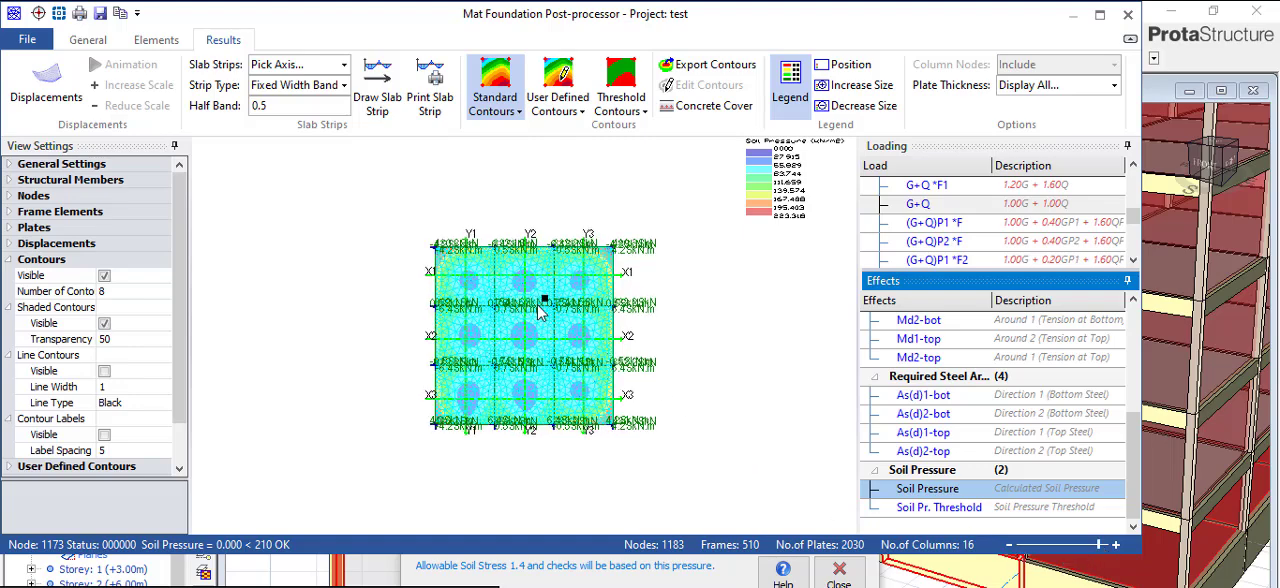
{"action": "scroll", "coordinate": [542, 322], "scroll_direction": "up", "scroll_amount": 5}
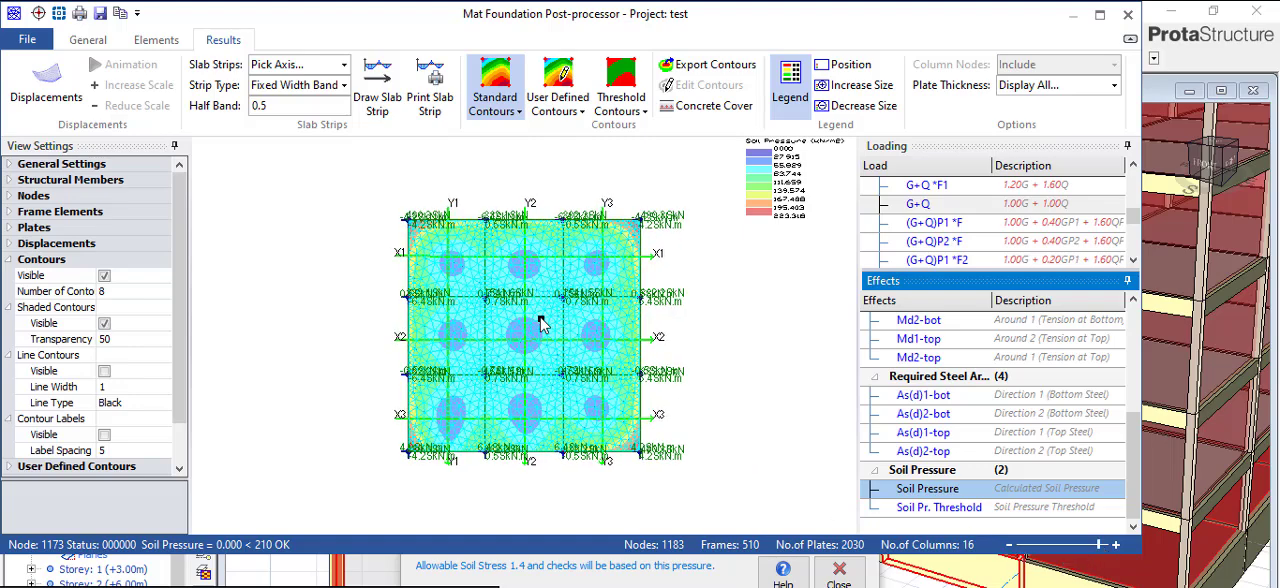
{"action": "scroll", "coordinate": [542, 322], "scroll_direction": "up", "scroll_amount": 2}
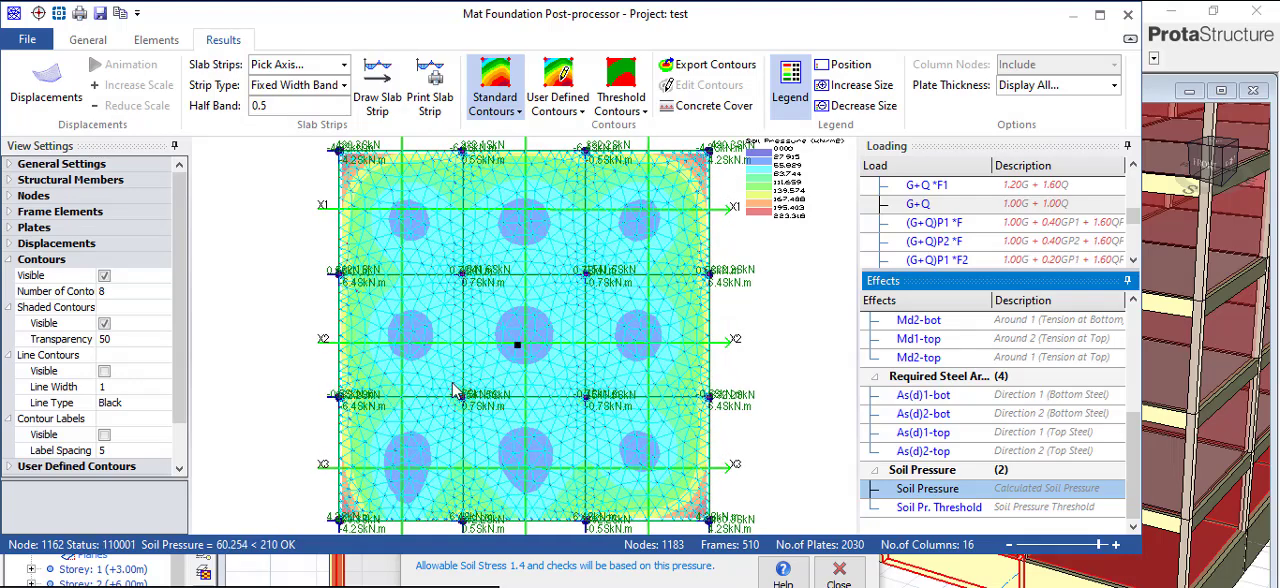
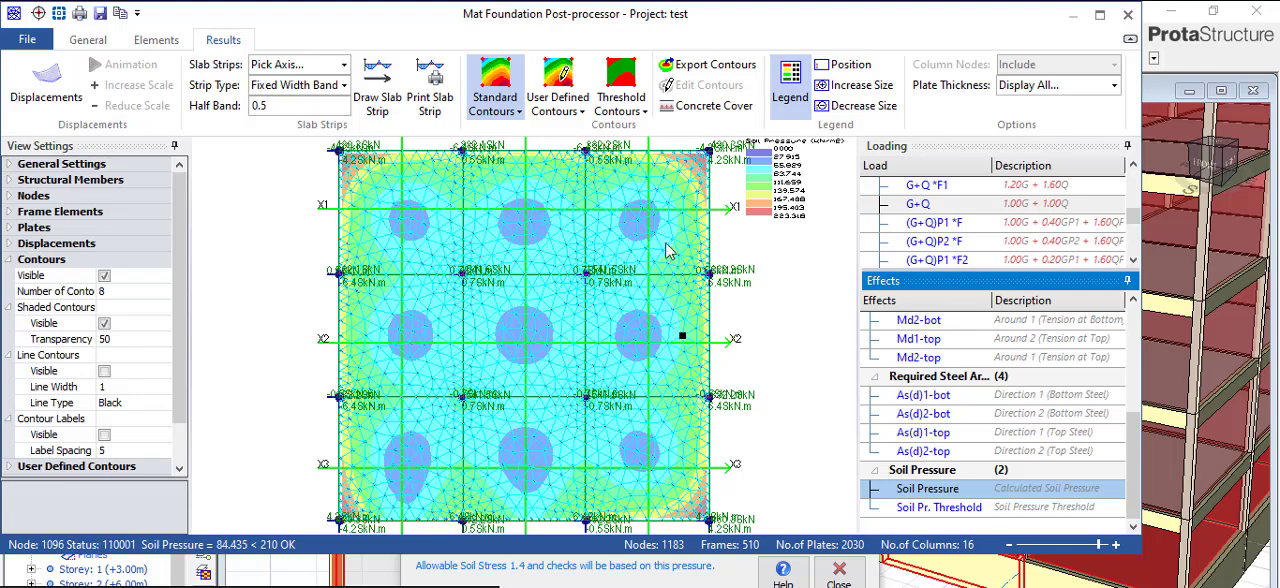
- Display the raft's bottom design moment contours for G+Q, first Md1-bot and after it Md2-bot
{"action": "scroll", "coordinate": [948, 382], "scroll_direction": "up", "scroll_amount": 2}
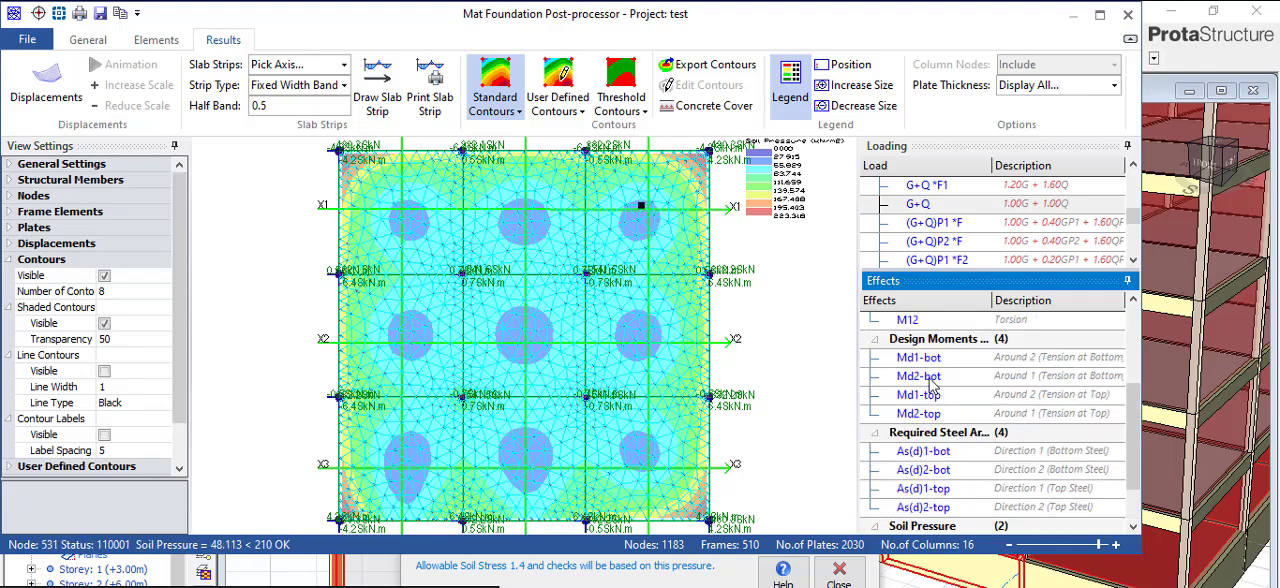
{"action": "scroll", "coordinate": [948, 380], "scroll_direction": "up", "scroll_amount": 1}
{"action": "scroll", "coordinate": [722, 388], "scroll_direction": "down", "scroll_amount": 2}
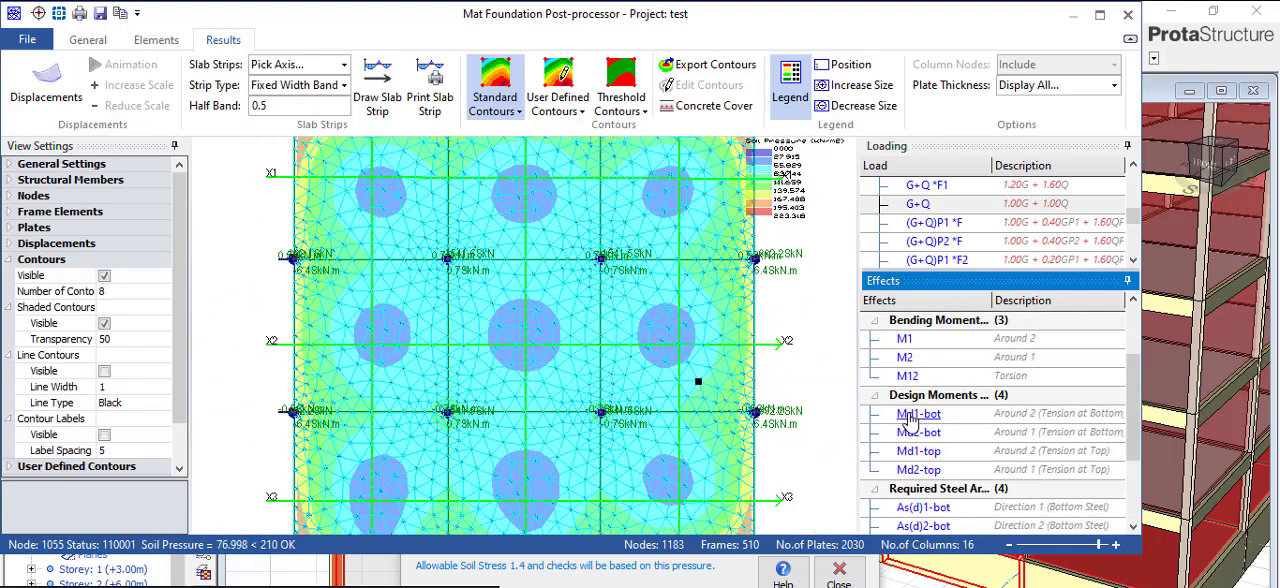
{"action": "left_click", "coordinate": [930, 416]}
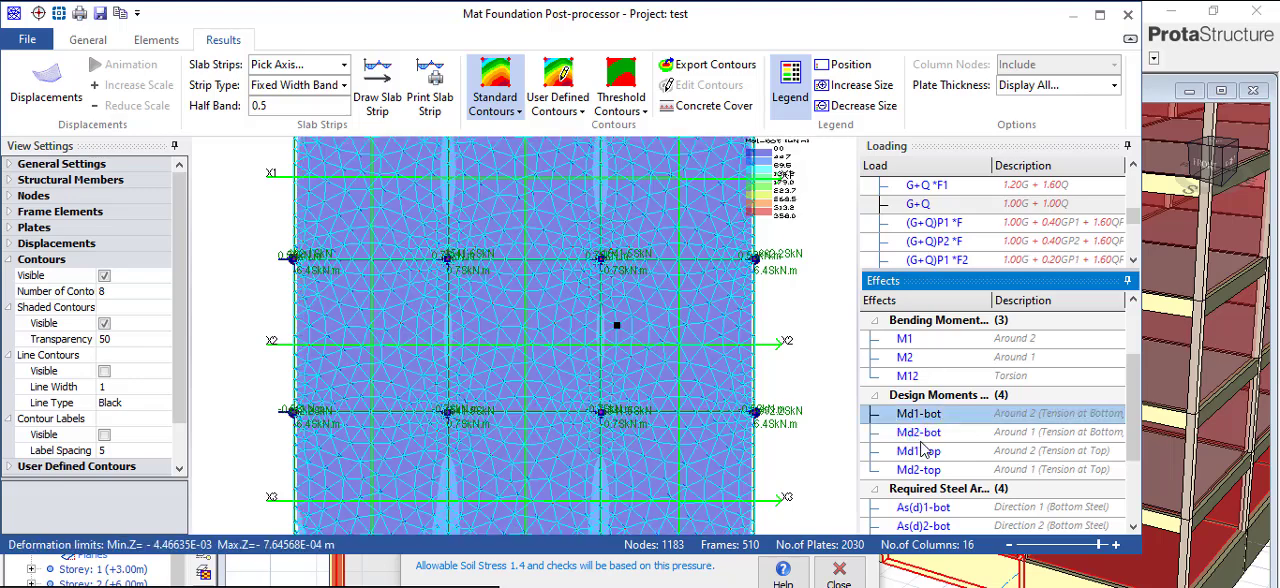
{"action": "left_click", "coordinate": [920, 434]}
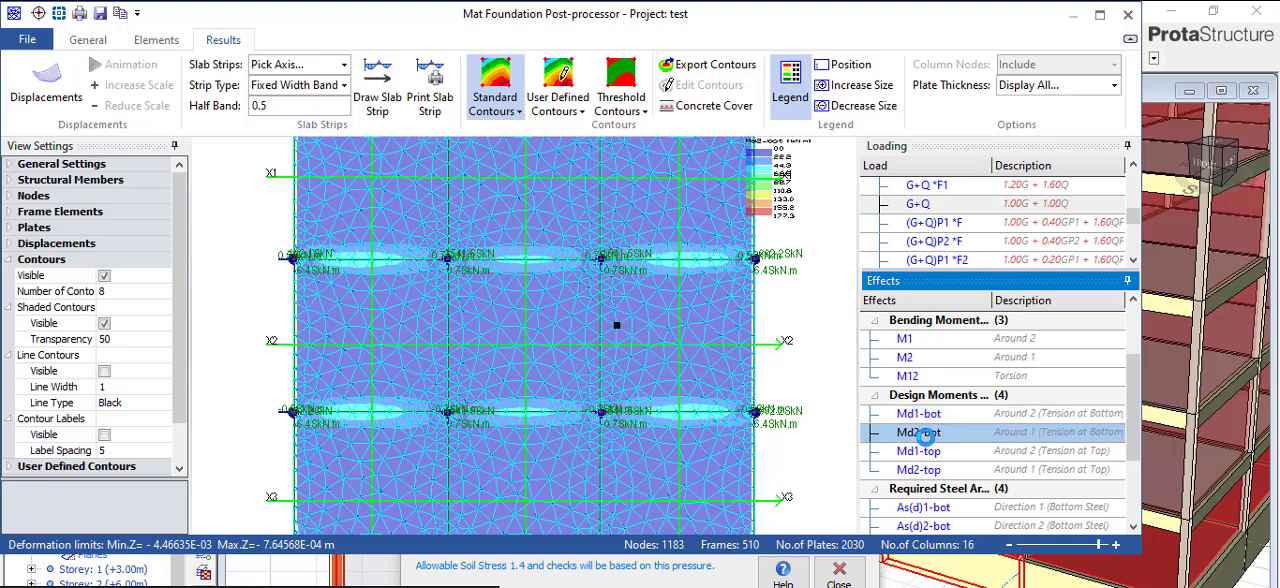
- Display the raft's required bottom steel area contours in direction 1, As(d)1-bot, over the whole mat
{"action": "scroll", "coordinate": [945, 490], "scroll_direction": "down", "scroll_amount": 1}
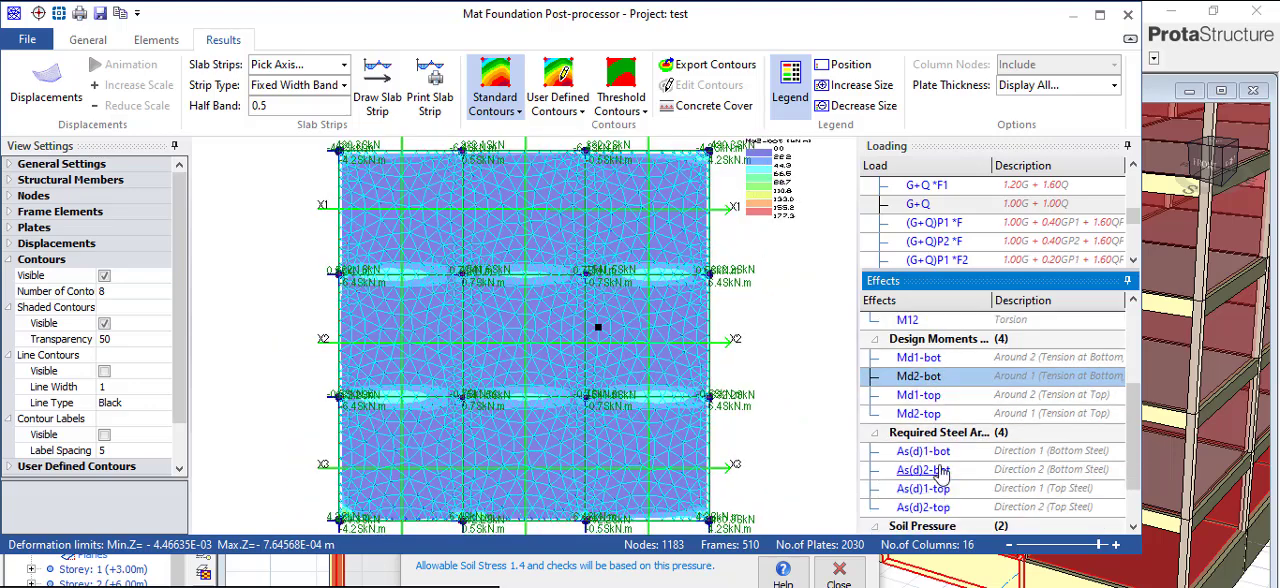
{"action": "left_click", "coordinate": [938, 458]}
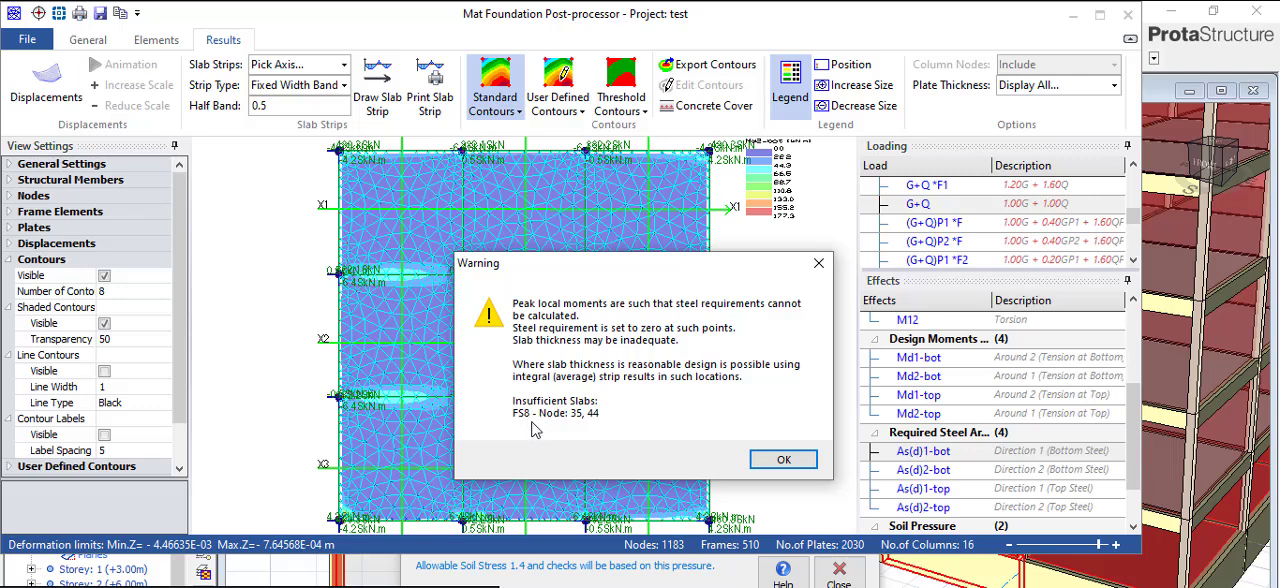
{"action": "left_click", "coordinate": [782, 461]}
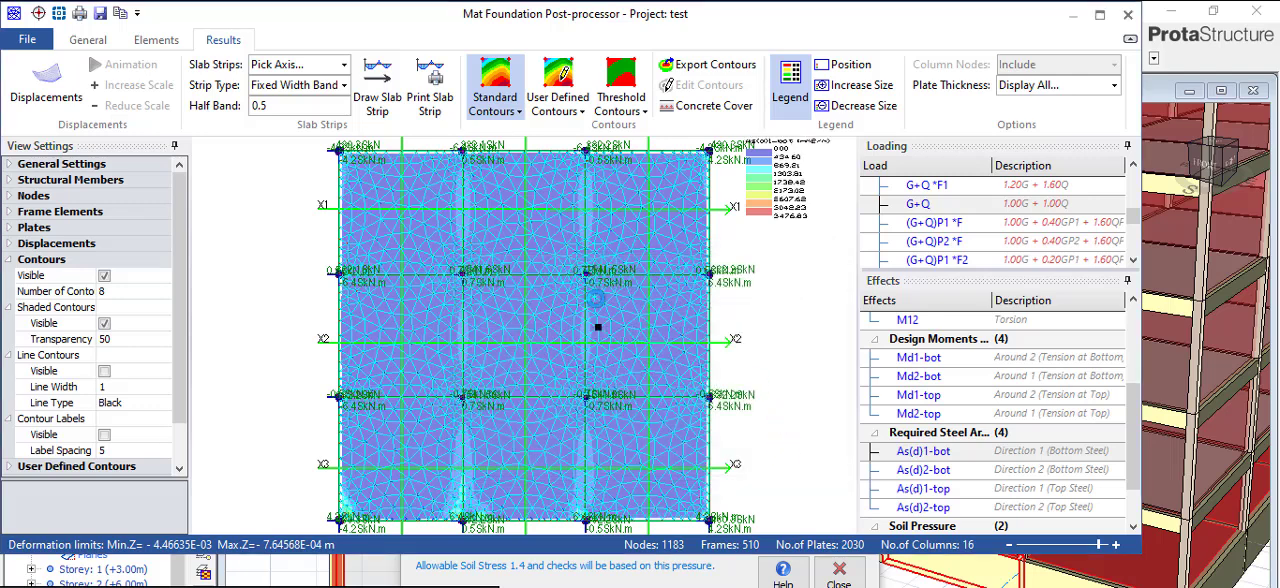
{"action": "scroll", "coordinate": [585, 342], "scroll_direction": "down", "scroll_amount": 1}
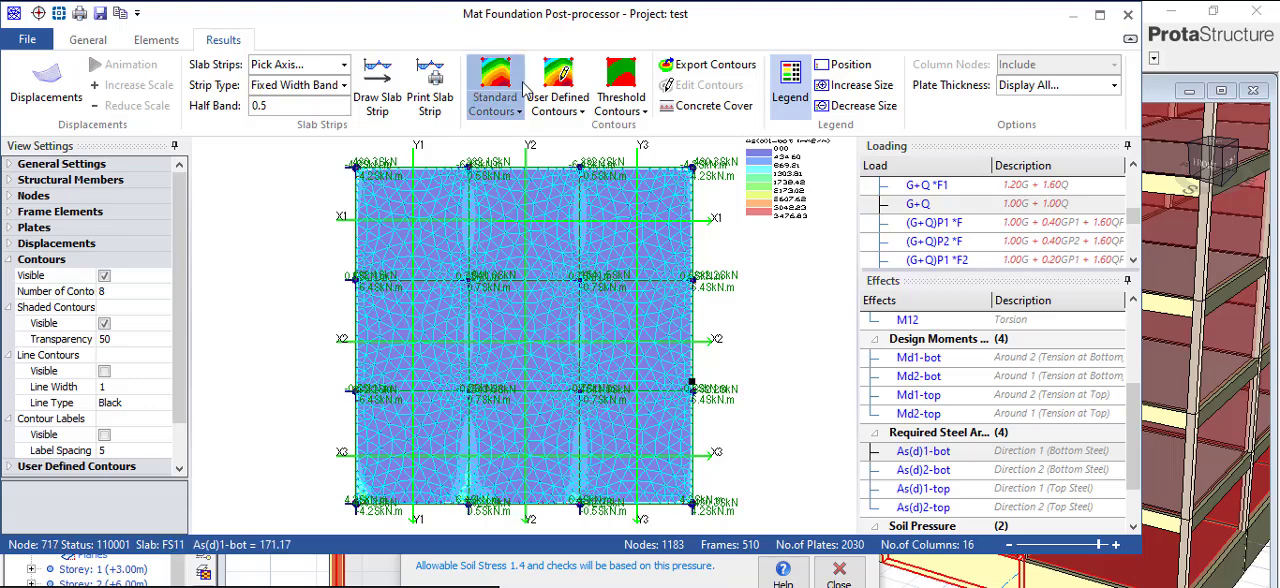
- Switch the As(d)1-bot results to user defined contours and look at their custom contour settings without changing them
{"action": "left_click", "coordinate": [710, 86]}
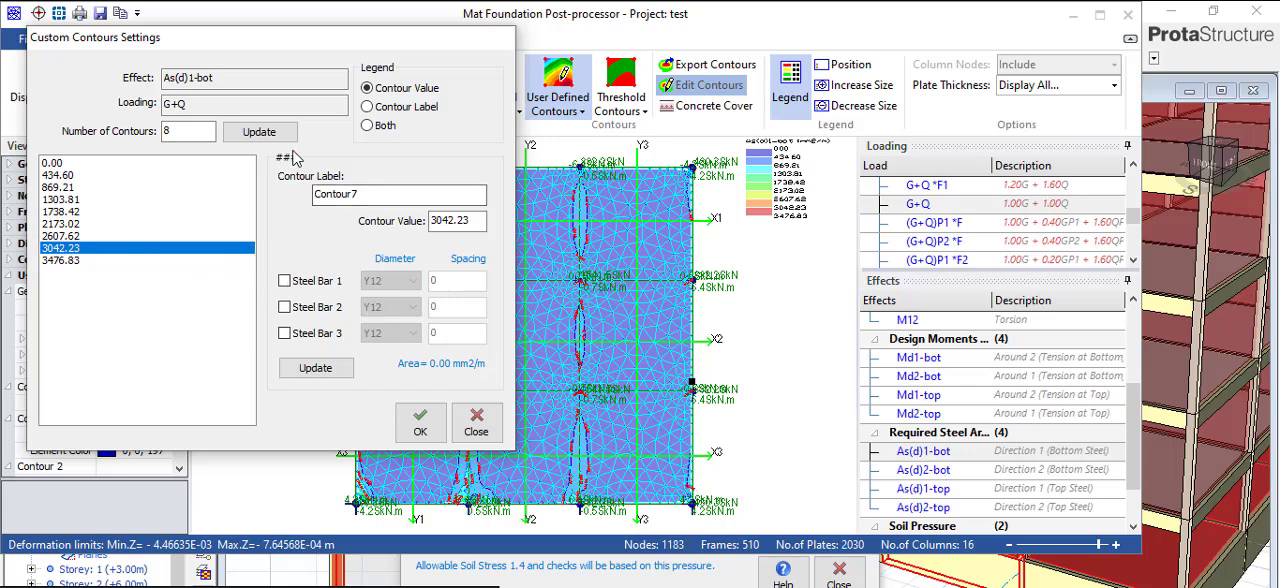
{"action": "left_click", "coordinate": [466, 420]}
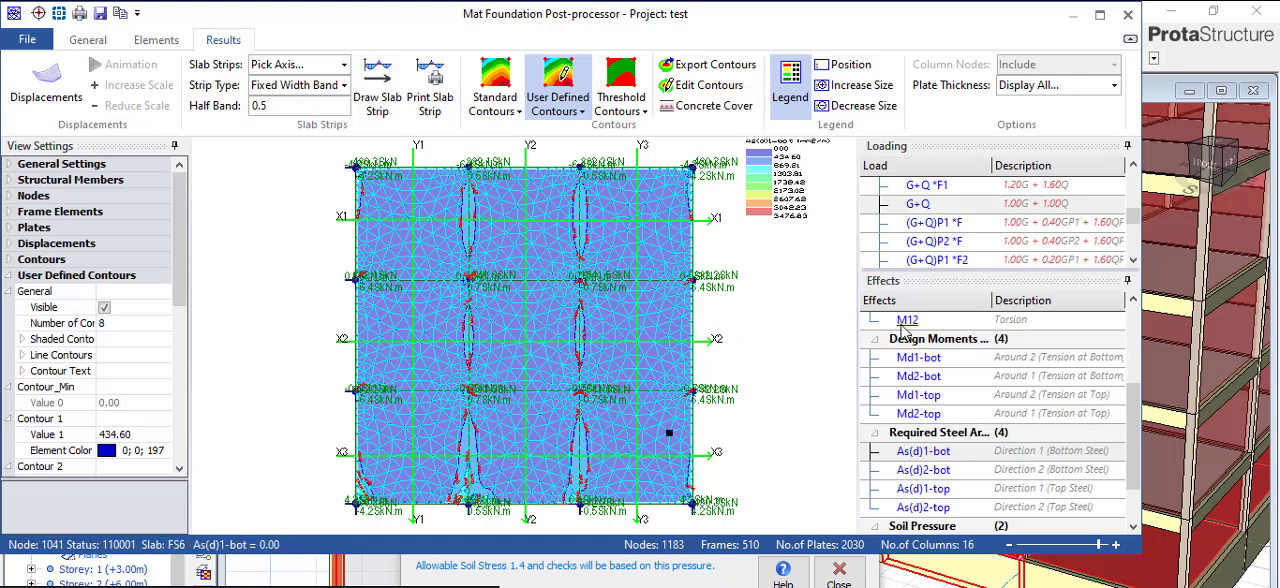
{"action": "left_click", "coordinate": [930, 454]}
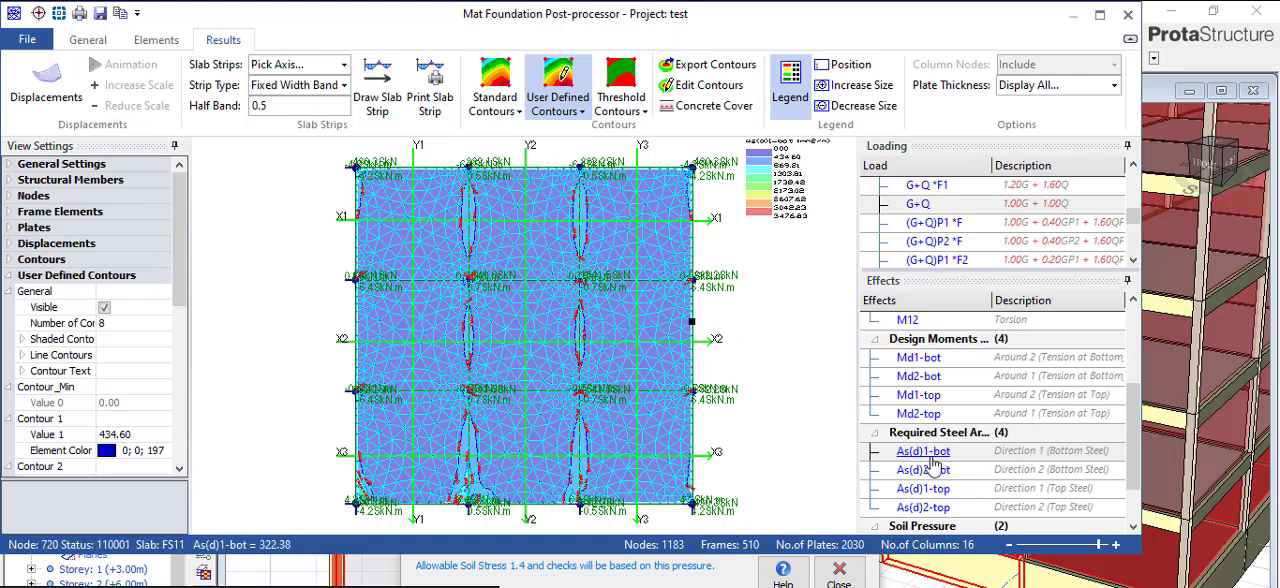
{"action": "left_click", "coordinate": [931, 457]}
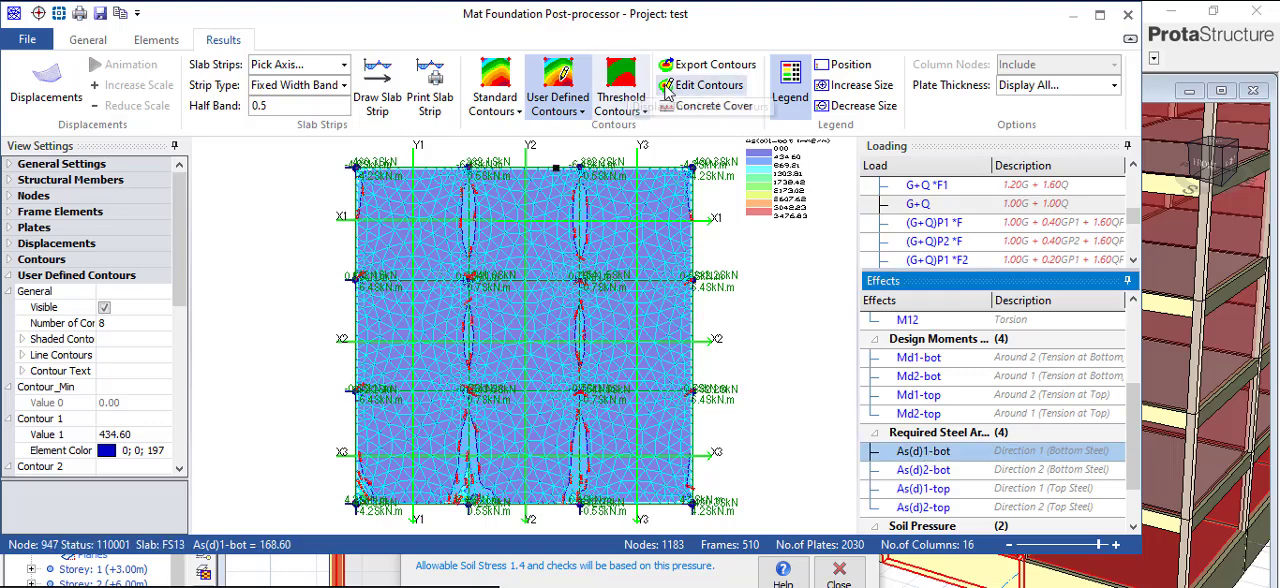
- Try a Y20 Steel Bar 1 at 150 spacing for the 2607.62 As(d)1-bot contour and close the custom settings without applying it
{"action": "left_click", "coordinate": [702, 86]}
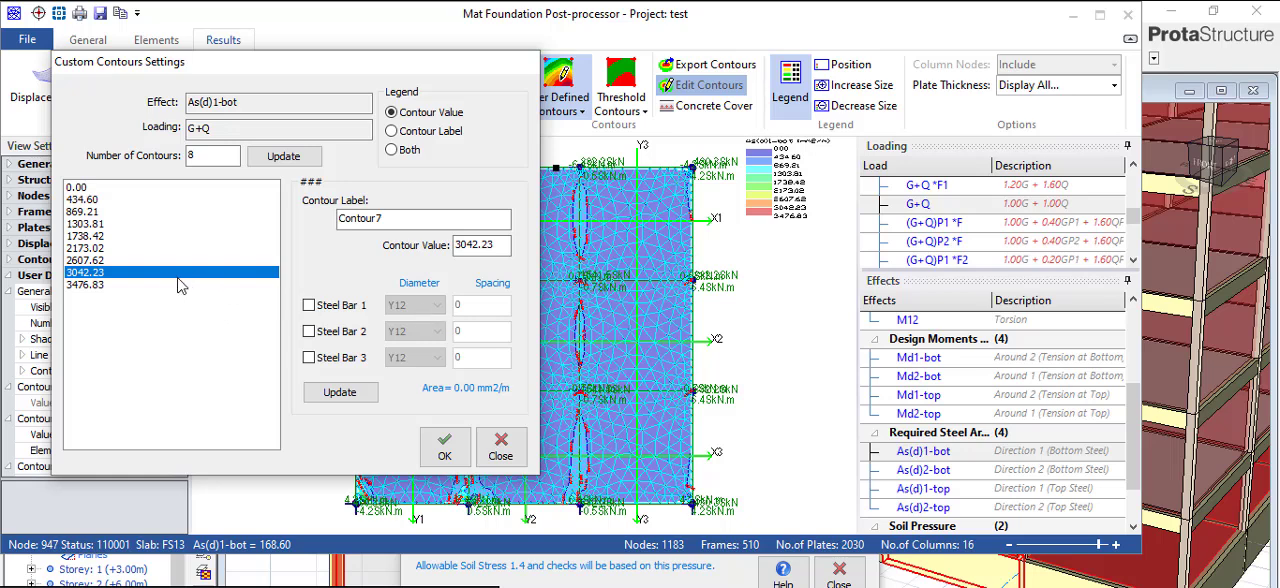
{"action": "left_click", "coordinate": [90, 260]}
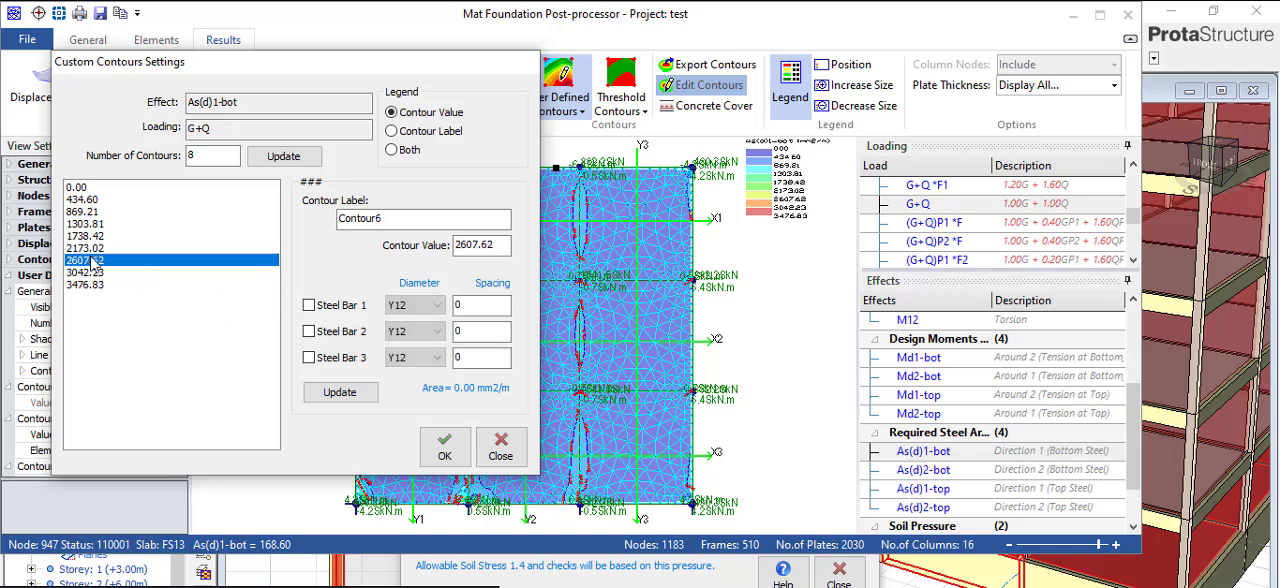
{"action": "left_click", "coordinate": [309, 305]}
{"action": "left_click", "coordinate": [437, 305]}
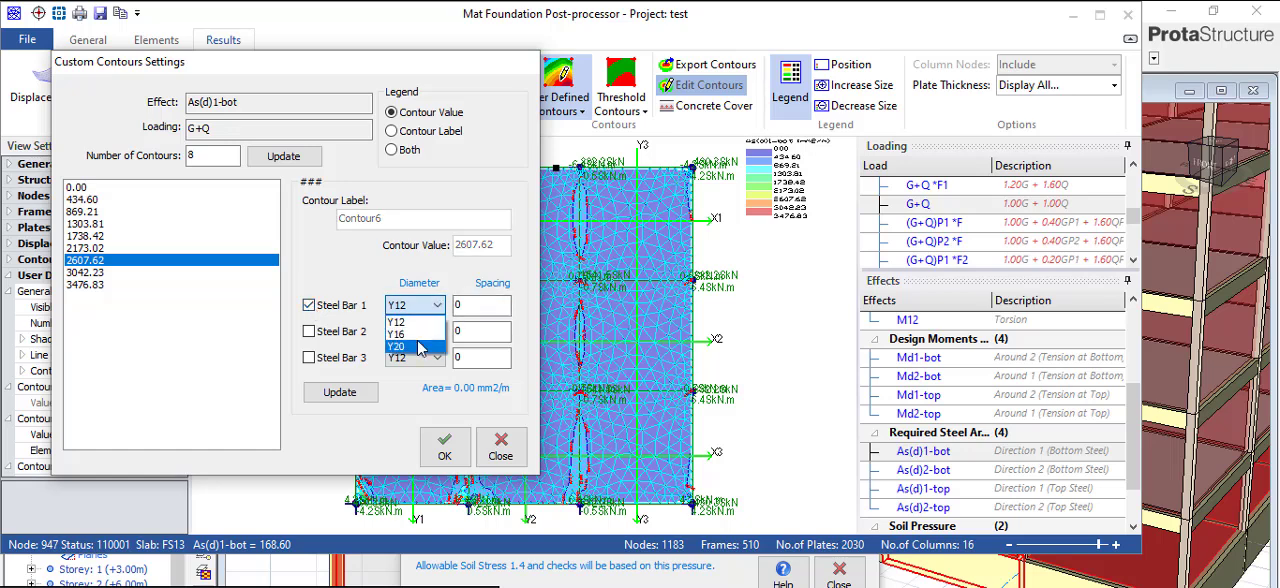
{"action": "left_click", "coordinate": [419, 347]}
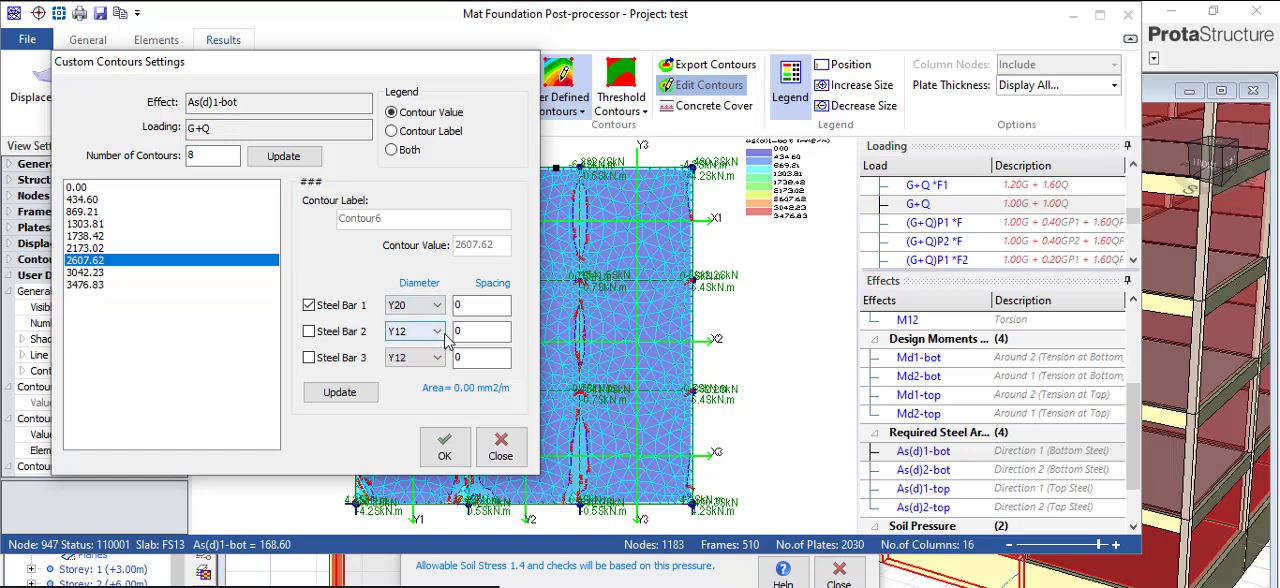
{"action": "left_click", "coordinate": [468, 308]}
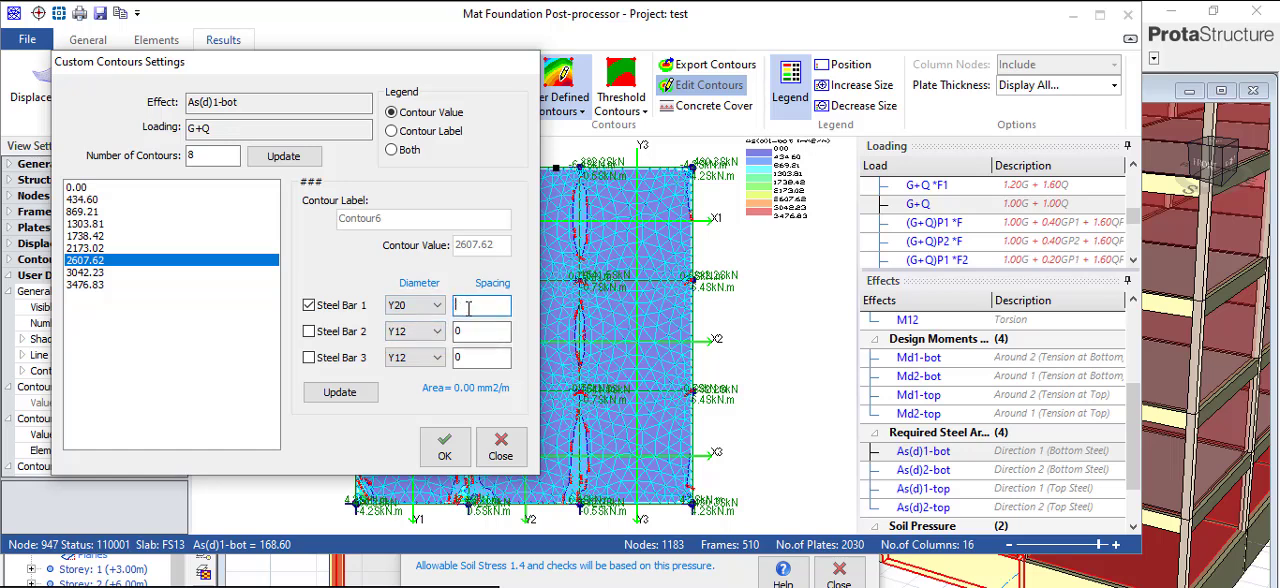
{"action": "type", "text": "200"}
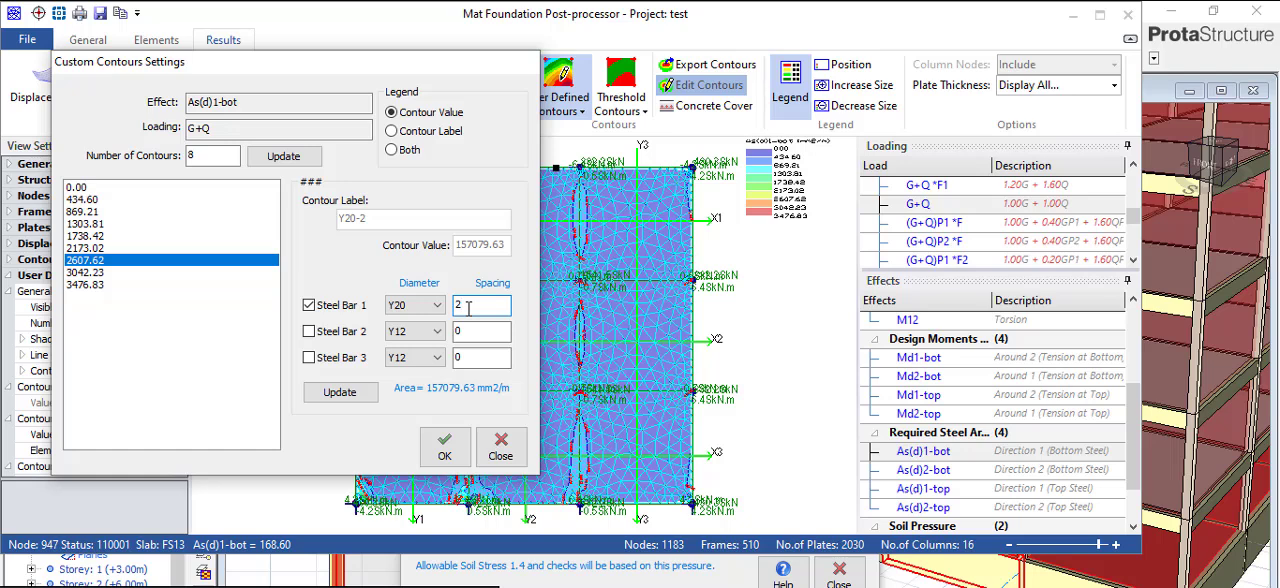
{"action": "key", "text": "BackSpace"}
{"action": "type", "text": "150"}
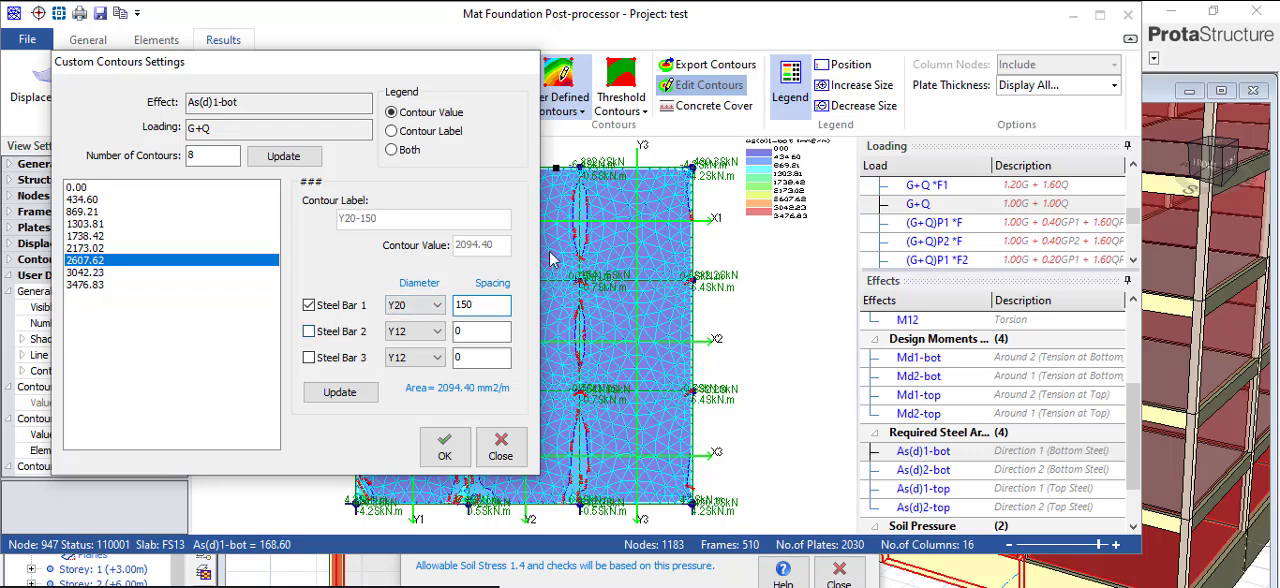
{"action": "left_click", "coordinate": [500, 448]}
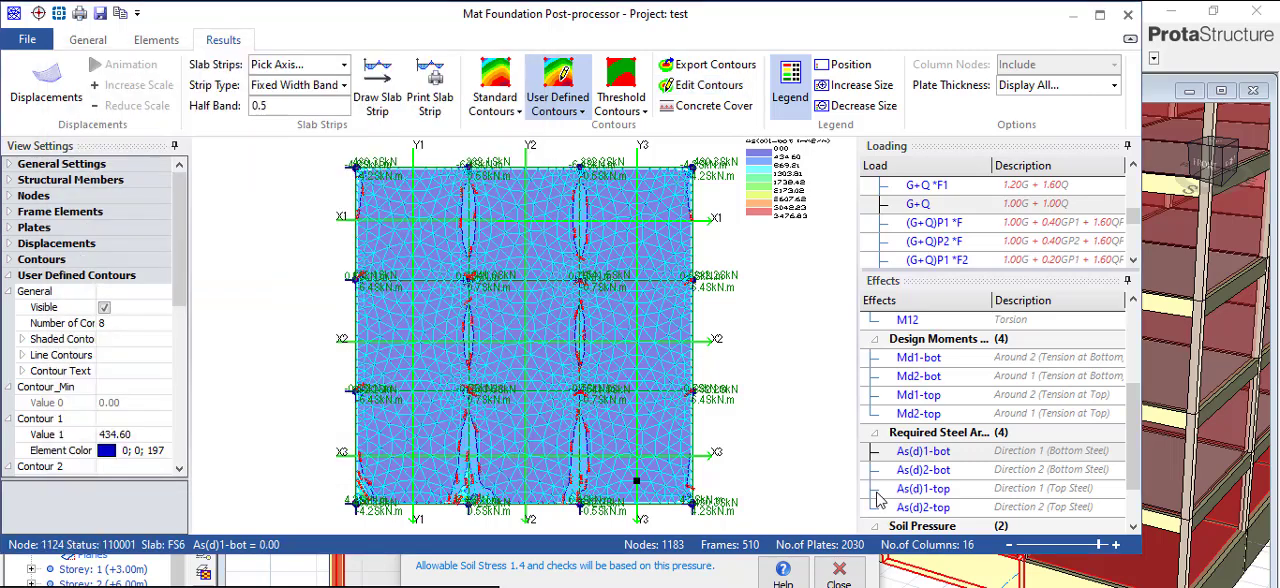
- Display the calculated Soil Pressure as user defined contours and examine its distribution across the raft
{"action": "scroll", "coordinate": [866, 385], "scroll_direction": "down", "scroll_amount": 1}
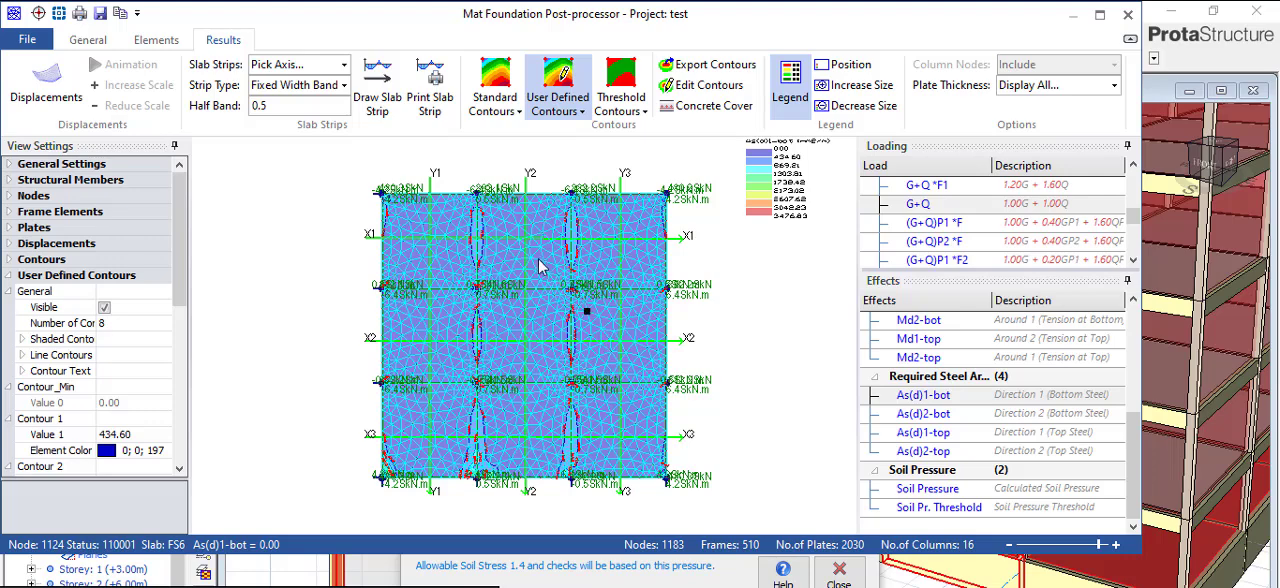
{"action": "scroll", "coordinate": [500, 258], "scroll_direction": "up", "scroll_amount": 1}
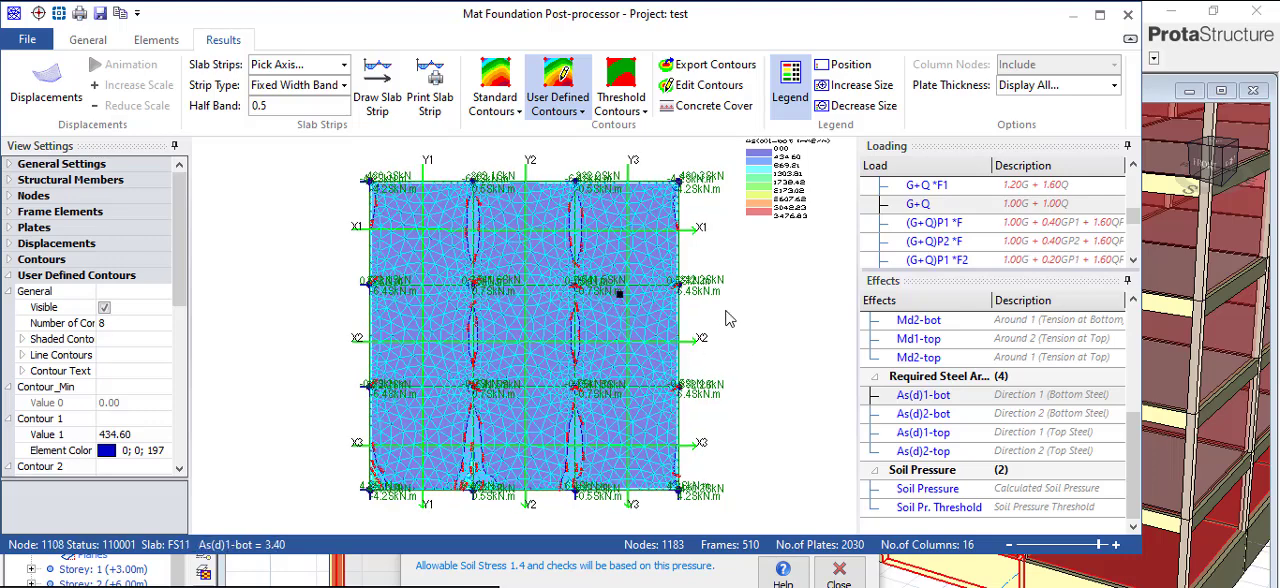
{"action": "scroll", "coordinate": [951, 303], "scroll_direction": "up", "scroll_amount": 2}
{"action": "scroll", "coordinate": [941, 262], "scroll_direction": "up", "scroll_amount": 2}
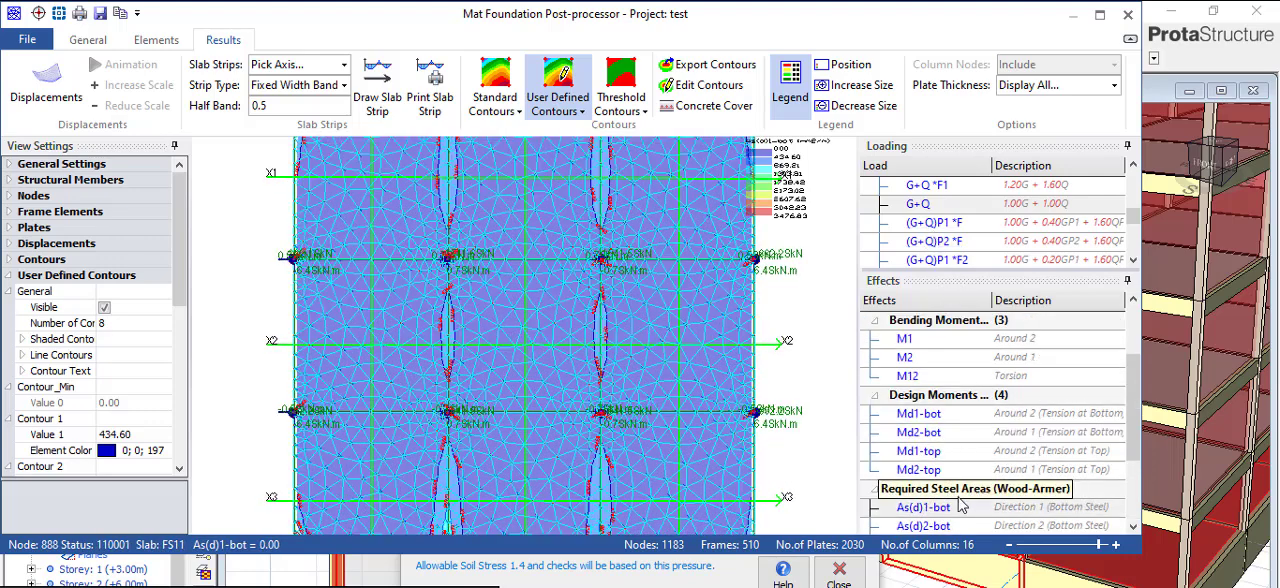
{"action": "scroll", "coordinate": [958, 484], "scroll_direction": "down", "scroll_amount": 4}
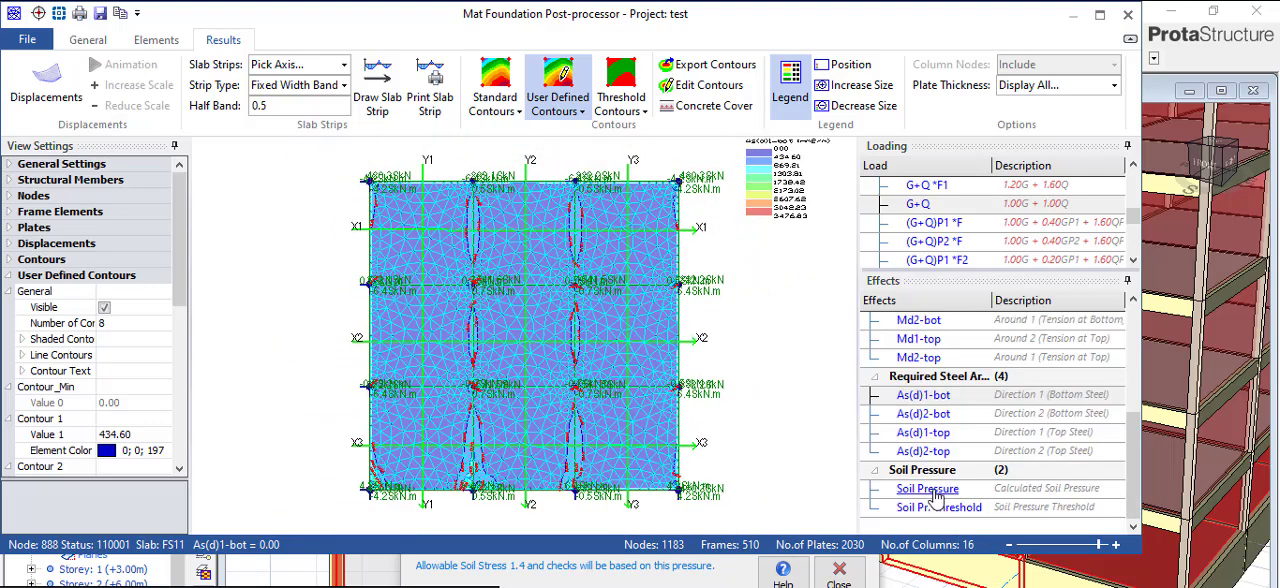
{"action": "left_click", "coordinate": [930, 489]}
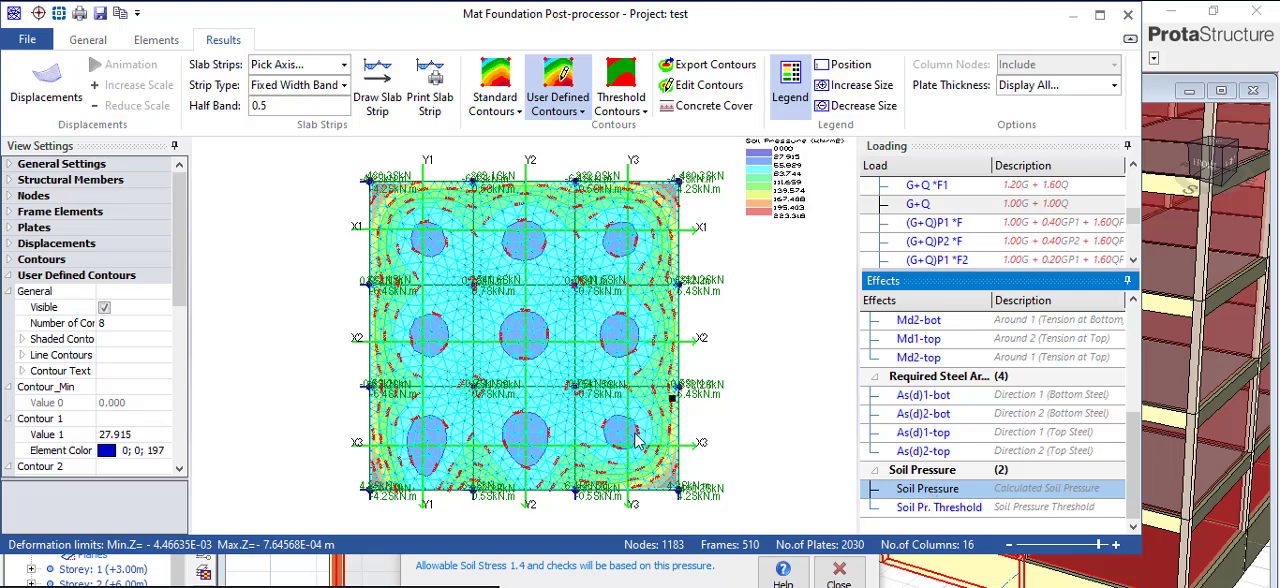
{"action": "scroll", "coordinate": [400, 180], "scroll_direction": "up", "scroll_amount": 3}
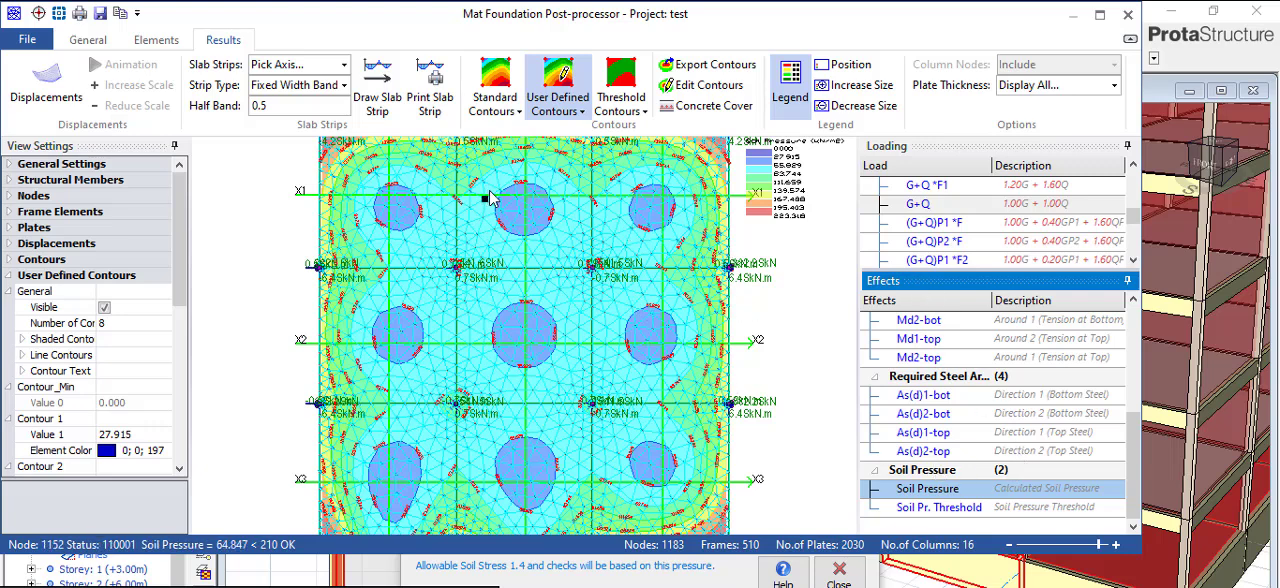
{"action": "scroll", "coordinate": [488, 405], "scroll_direction": "down", "scroll_amount": 1}
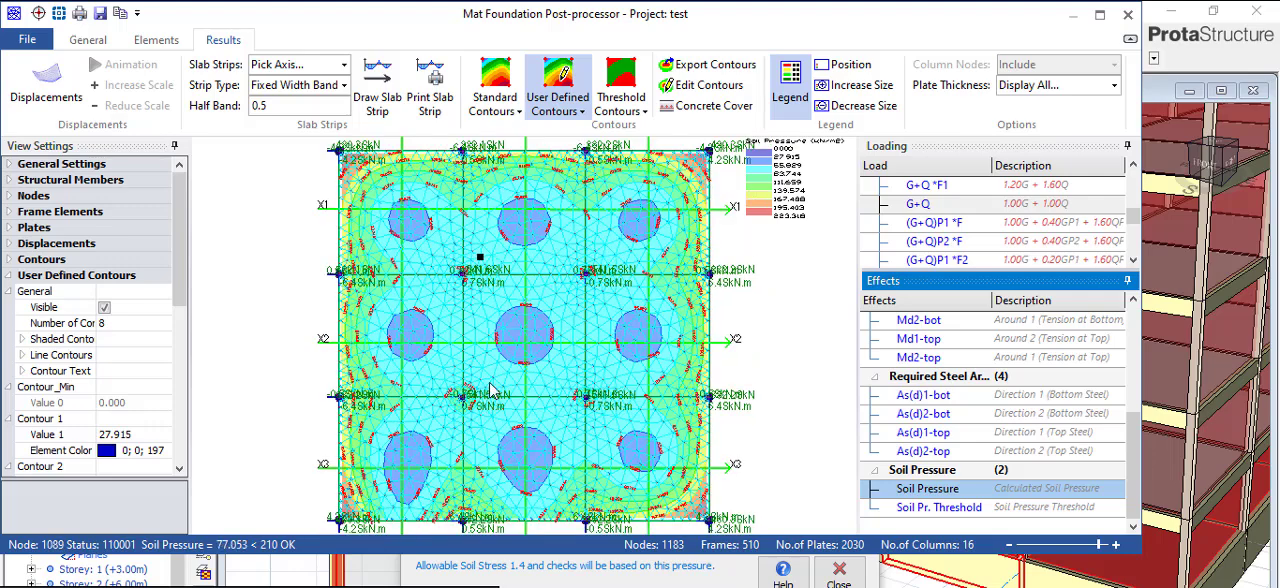
{"action": "scroll", "coordinate": [493, 375], "scroll_direction": "down", "scroll_amount": 1}
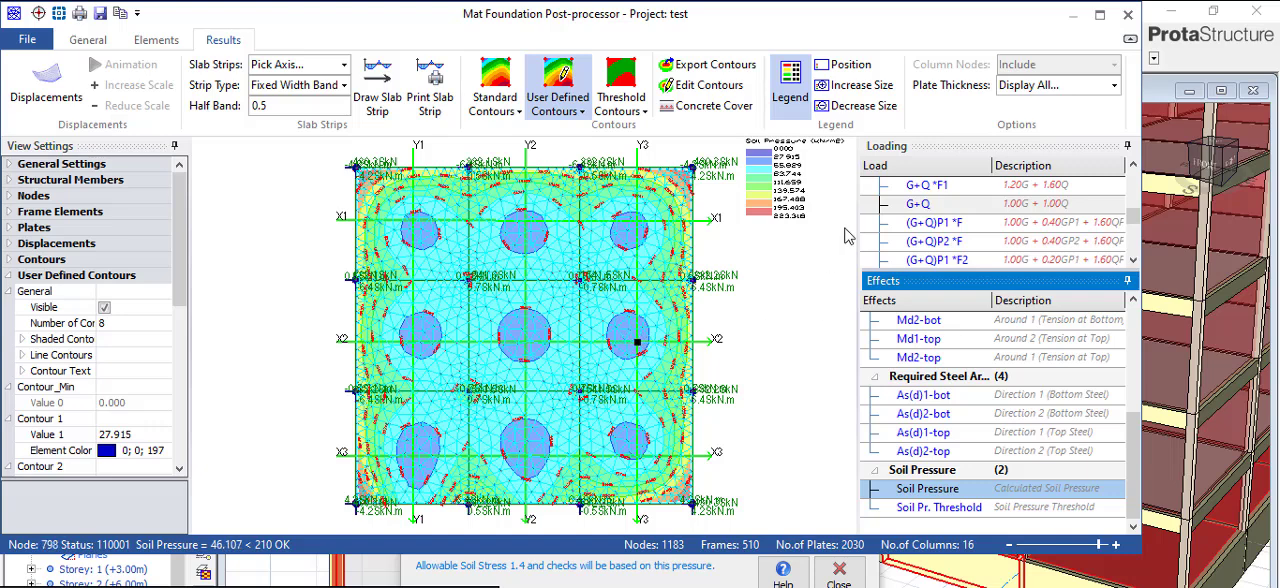
- Close the mat post-processor without transferring the slab strip results and exit the Finite Elements Floor Analysis
{"action": "left_click", "coordinate": [1128, 15]}
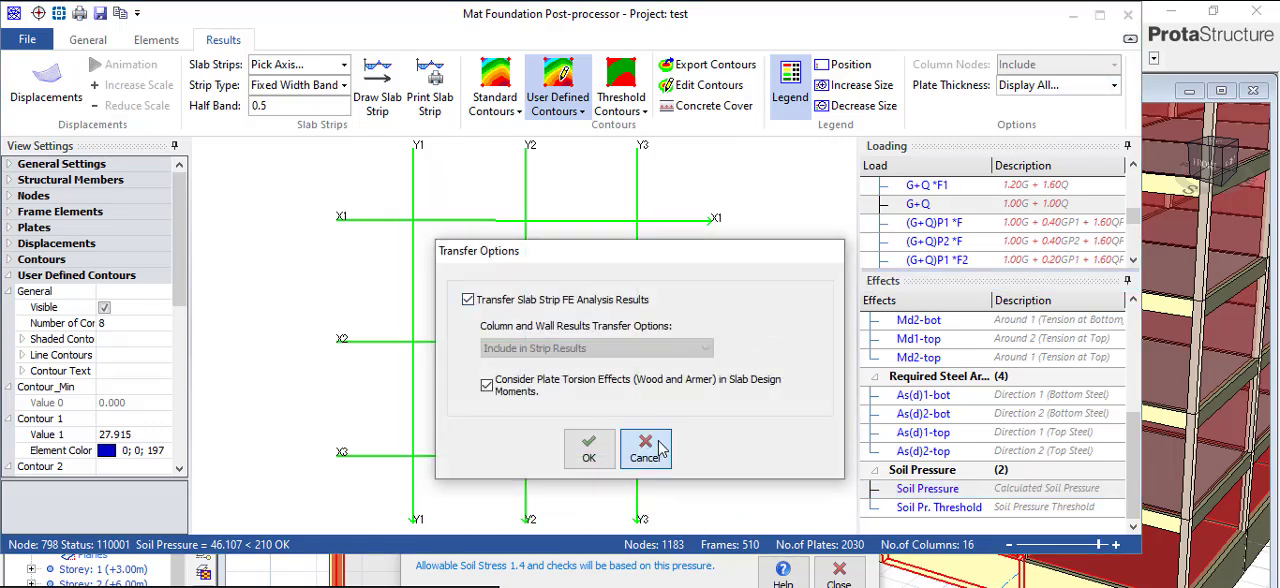
{"action": "left_click", "coordinate": [645, 450]}
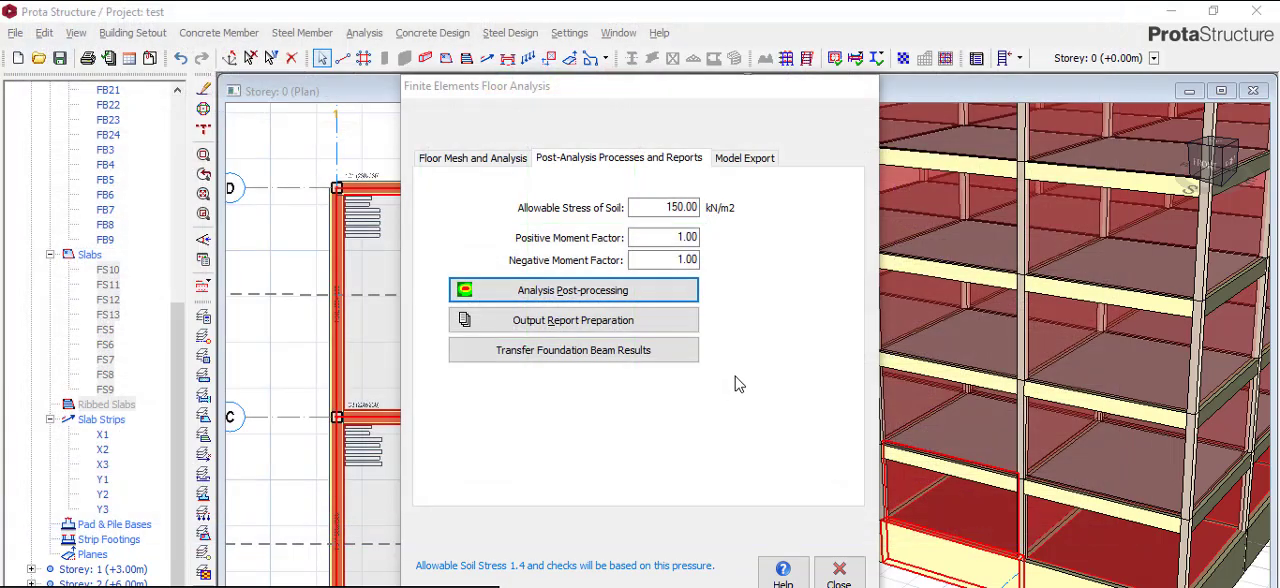
{"action": "left_click", "coordinate": [842, 576]}
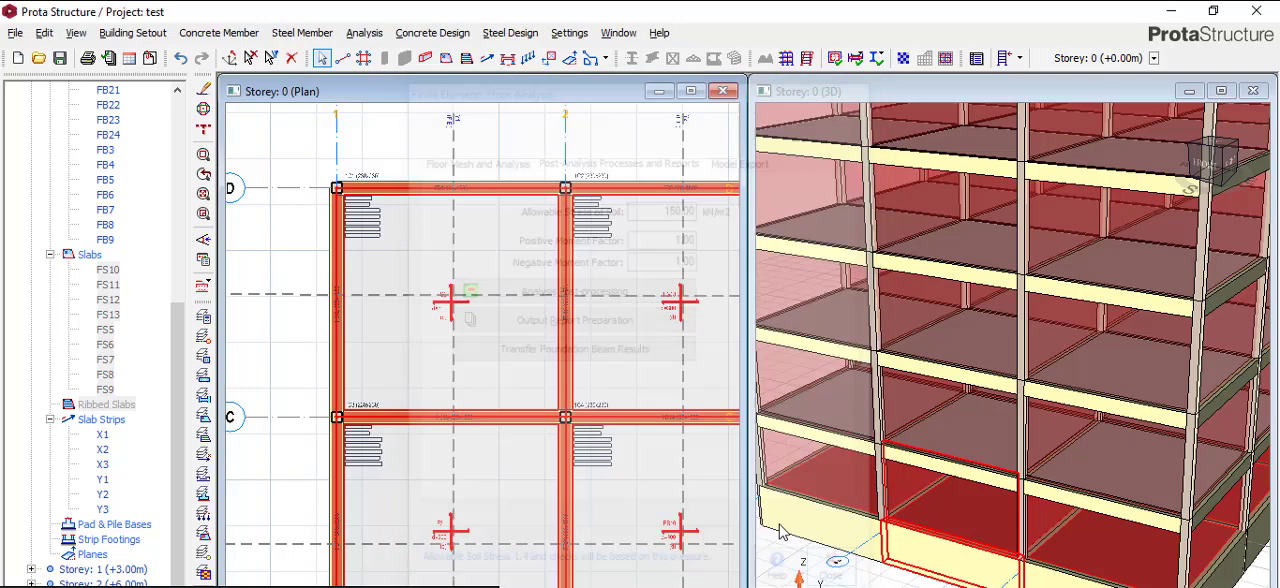
- Examine the labels and thicknesses of raft slabs FS5 and FS9 in the Storey 0 plan
{"action": "scroll", "coordinate": [510, 284], "scroll_direction": "up", "scroll_amount": 5}
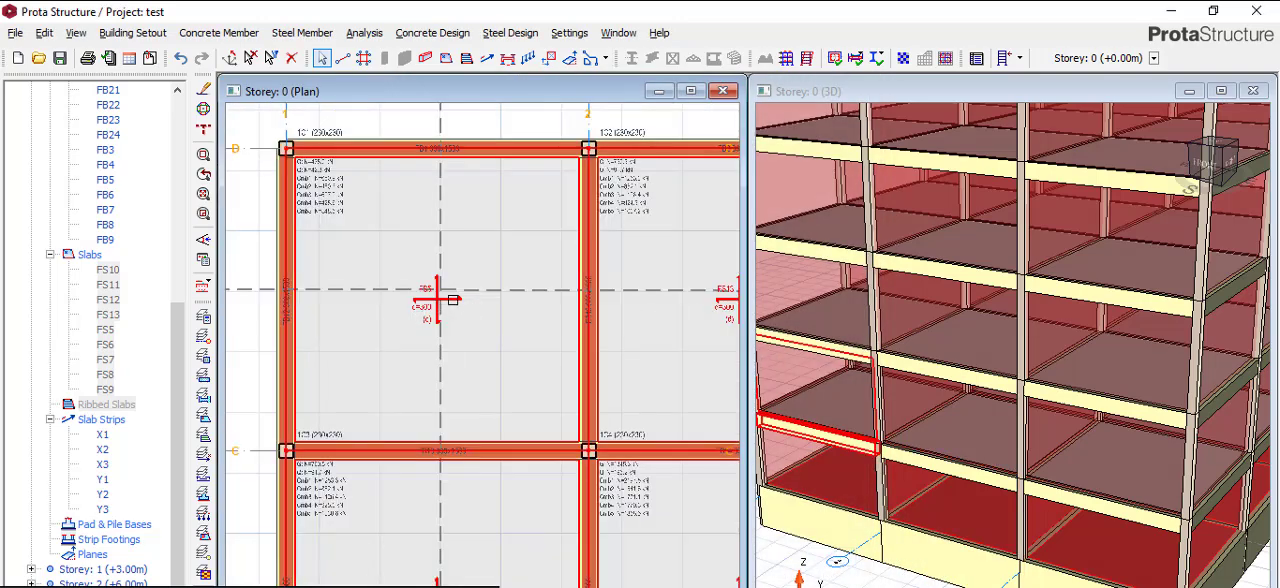
{"action": "scroll", "coordinate": [430, 281], "scroll_direction": "down", "scroll_amount": 4}
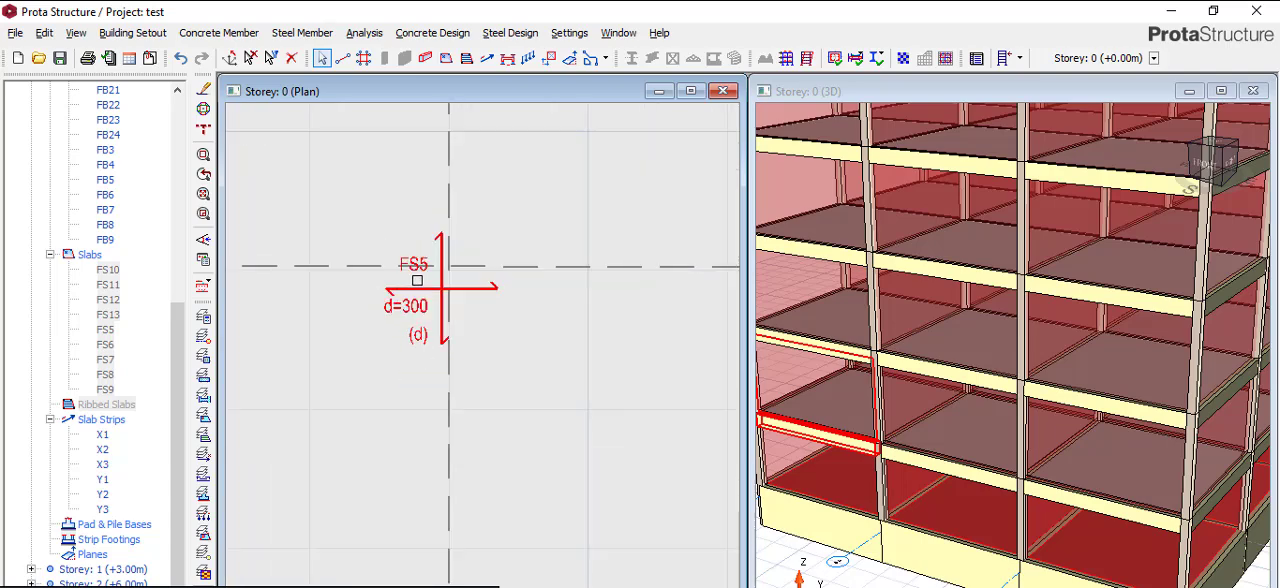
{"action": "scroll", "coordinate": [430, 300], "scroll_direction": "down", "scroll_amount": 4}
{"action": "scroll", "coordinate": [420, 370], "scroll_direction": "up", "scroll_amount": 6}
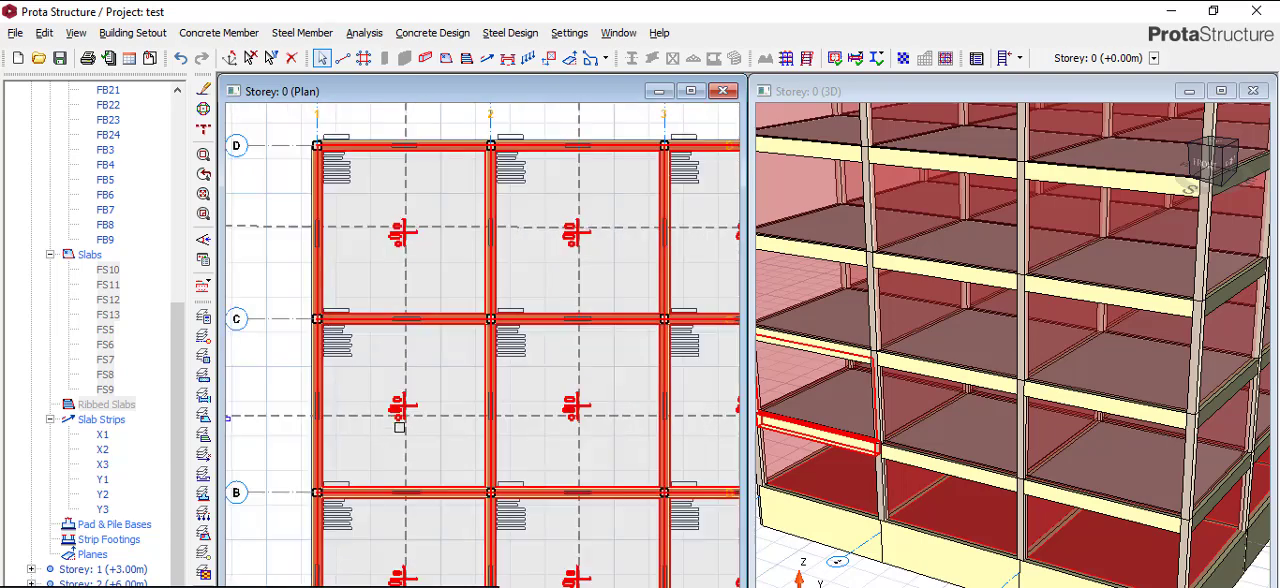
{"action": "scroll", "coordinate": [385, 410], "scroll_direction": "up", "scroll_amount": 2}
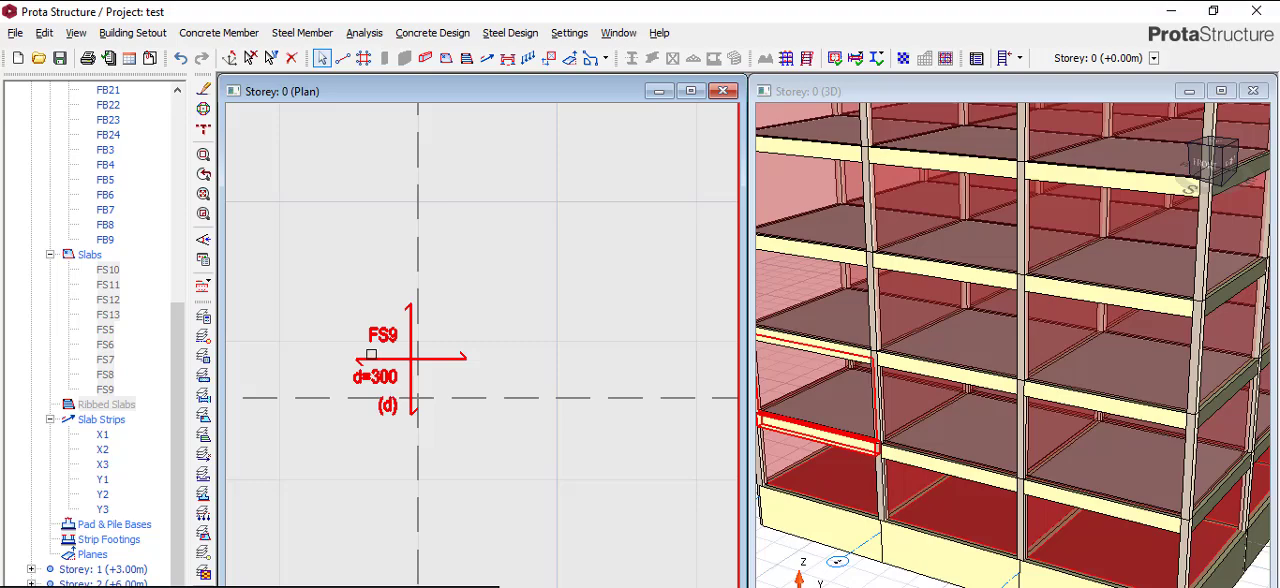
{"action": "scroll", "coordinate": [371, 354], "scroll_direction": "down", "scroll_amount": 5}
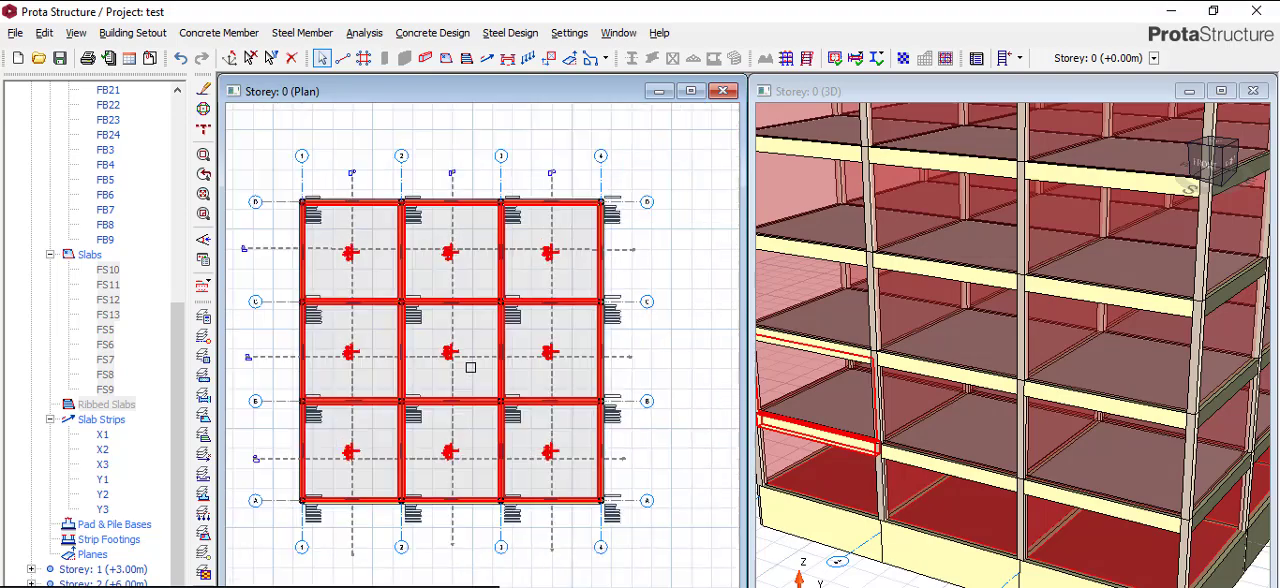
- Check the raft slab labels row by row from FS5 to FS8, including the slab strip layout, and inspect beam FB8's details
{"action": "scroll", "coordinate": [470, 367], "scroll_direction": "up", "scroll_amount": 5}
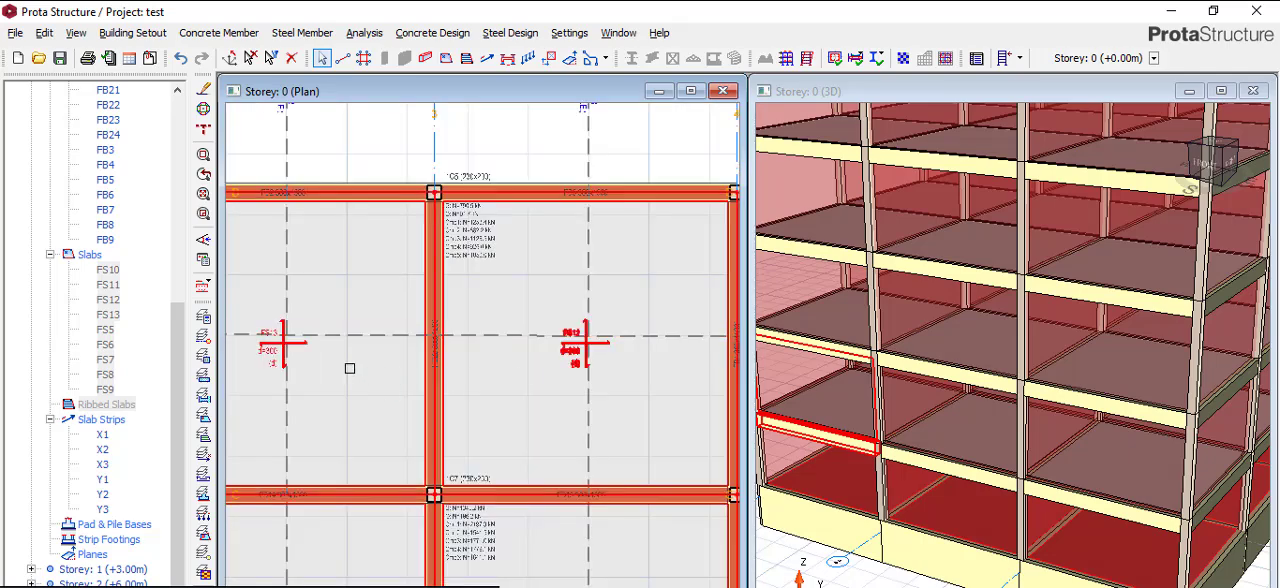
{"action": "scroll", "coordinate": [668, 378], "scroll_direction": "down", "scroll_amount": 1}
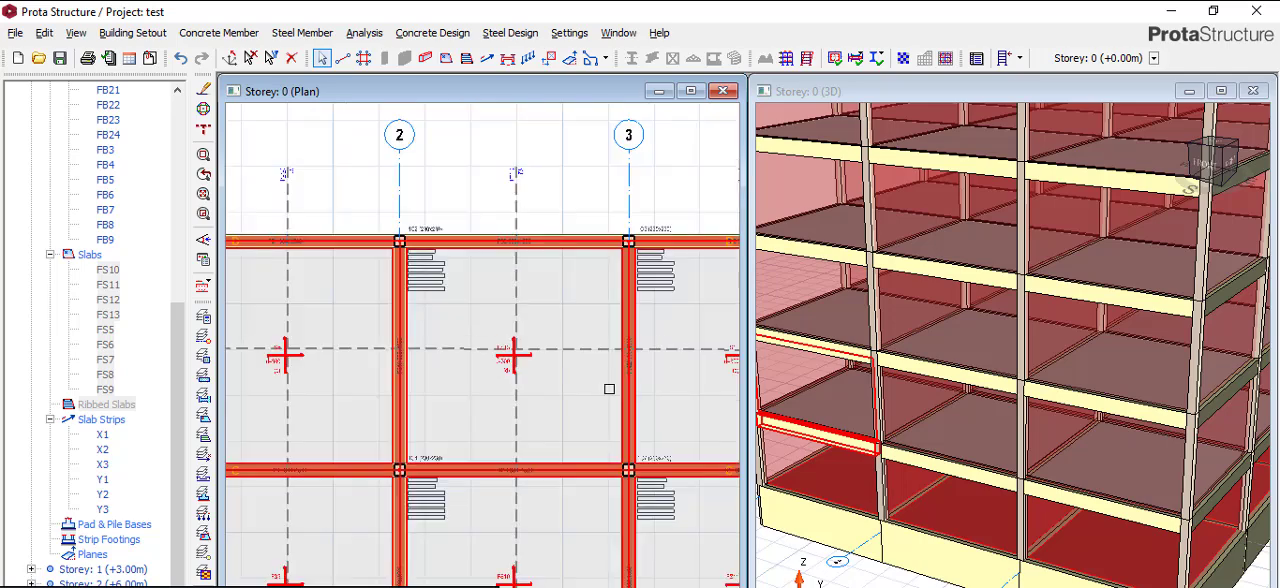
{"action": "scroll", "coordinate": [313, 362], "scroll_direction": "up", "scroll_amount": 5}
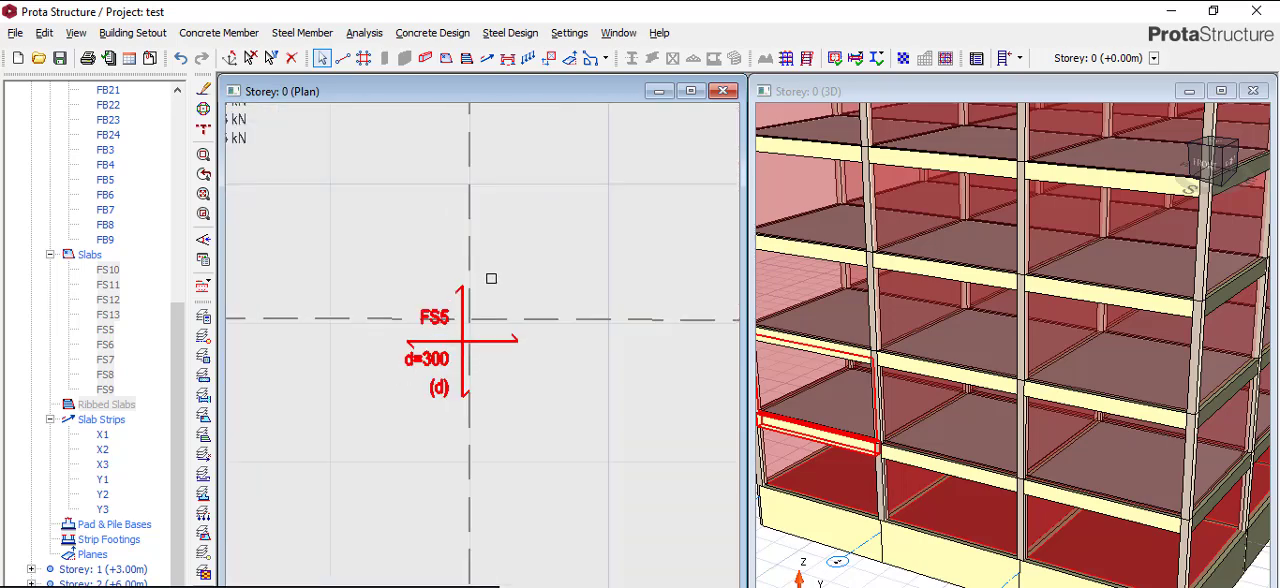
{"action": "scroll", "coordinate": [491, 279], "scroll_direction": "down", "scroll_amount": 4}
{"action": "scroll", "coordinate": [480, 350], "scroll_direction": "down", "scroll_amount": 3}
{"action": "scroll", "coordinate": [495, 445], "scroll_direction": "up", "scroll_amount": 6}
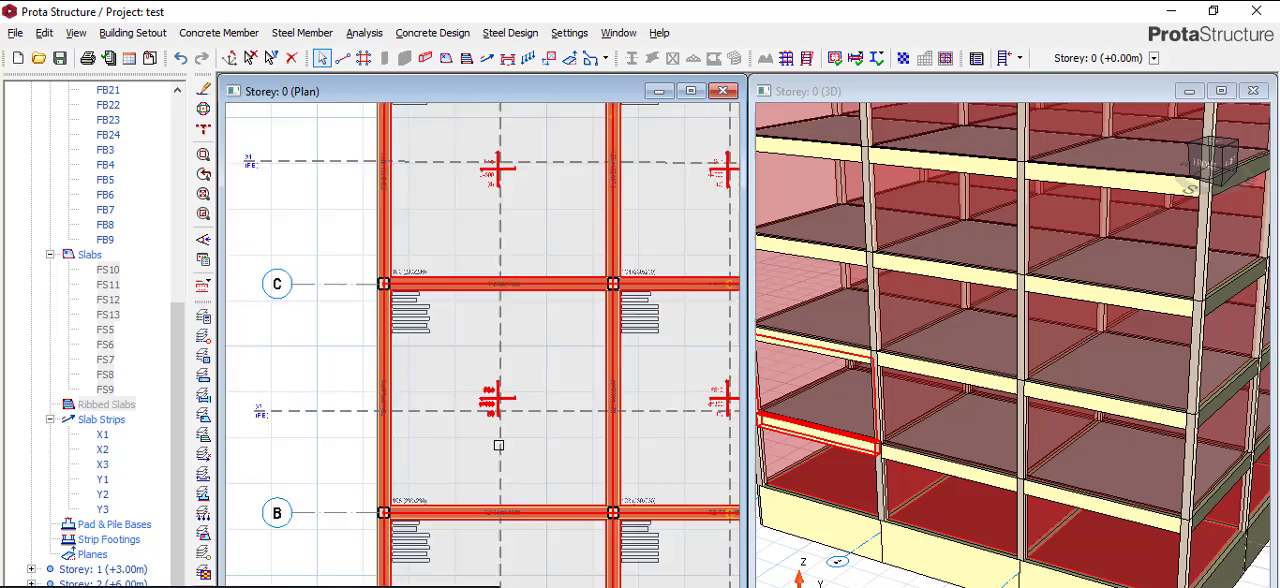
{"action": "scroll", "coordinate": [508, 413], "scroll_direction": "up", "scroll_amount": 2}
{"action": "scroll", "coordinate": [523, 260], "scroll_direction": "down", "scroll_amount": 4}
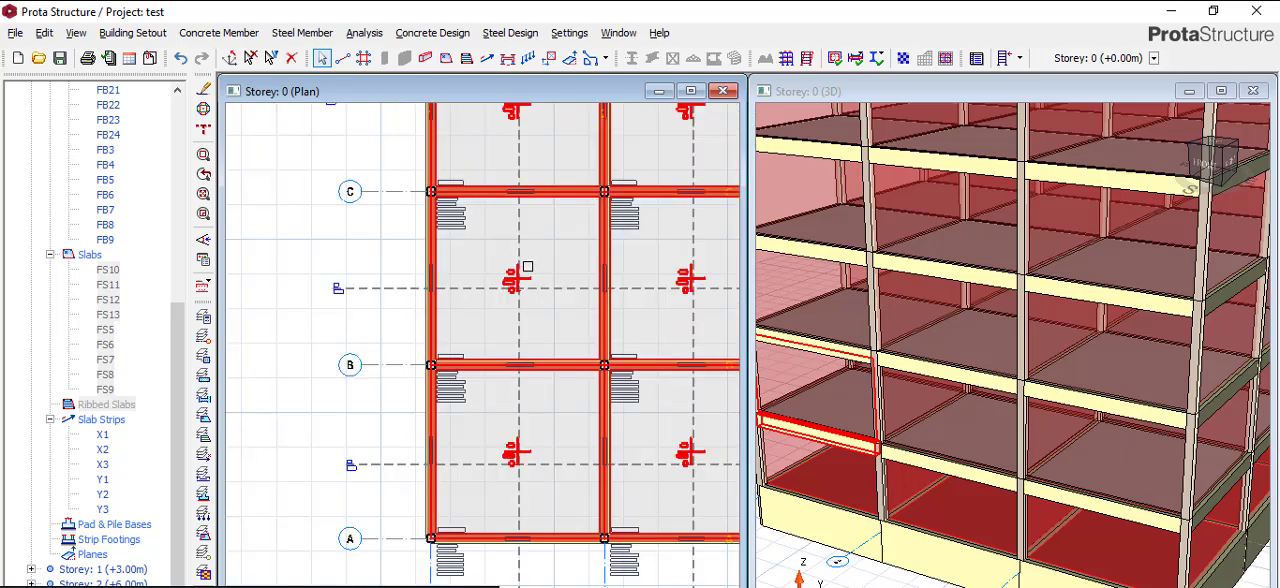
{"action": "scroll", "coordinate": [527, 472], "scroll_direction": "up", "scroll_amount": 1}
{"action": "scroll", "coordinate": [527, 472], "scroll_direction": "up", "scroll_amount": 4}
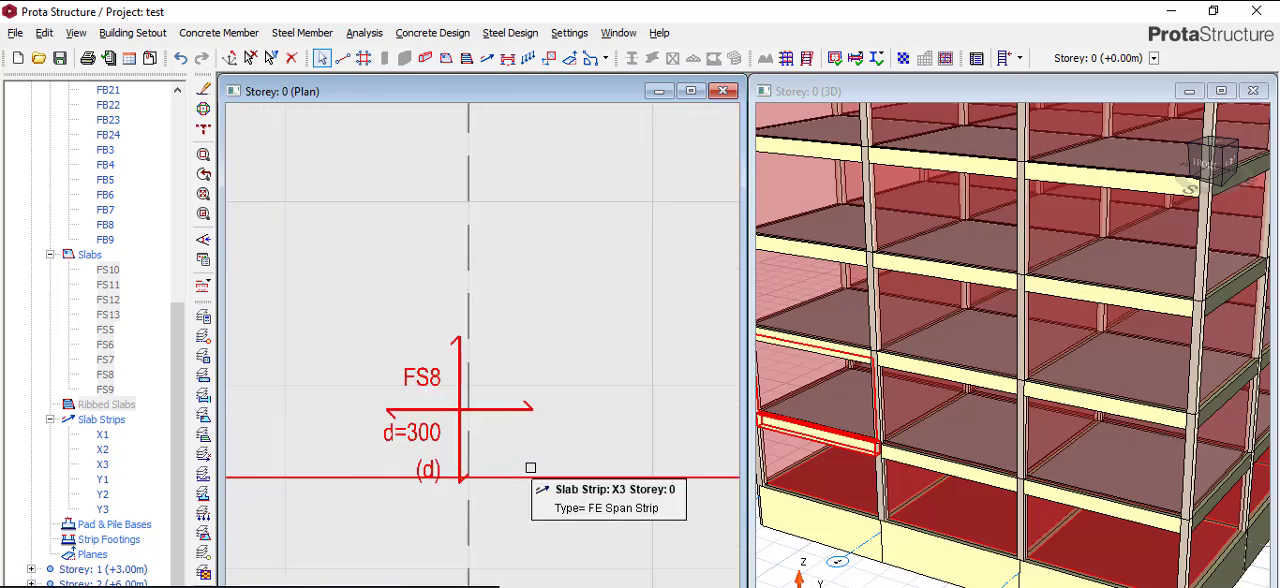
{"action": "scroll", "coordinate": [512, 359], "scroll_direction": "down", "scroll_amount": 4}
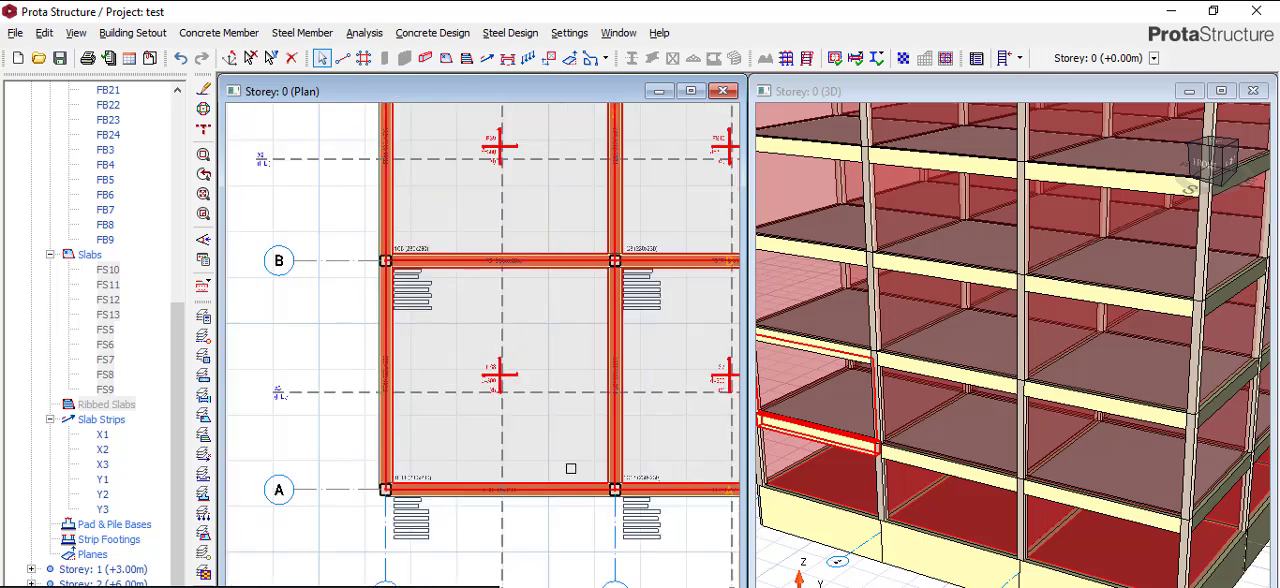
{"action": "scroll", "coordinate": [571, 468], "scroll_direction": "down", "scroll_amount": 4}
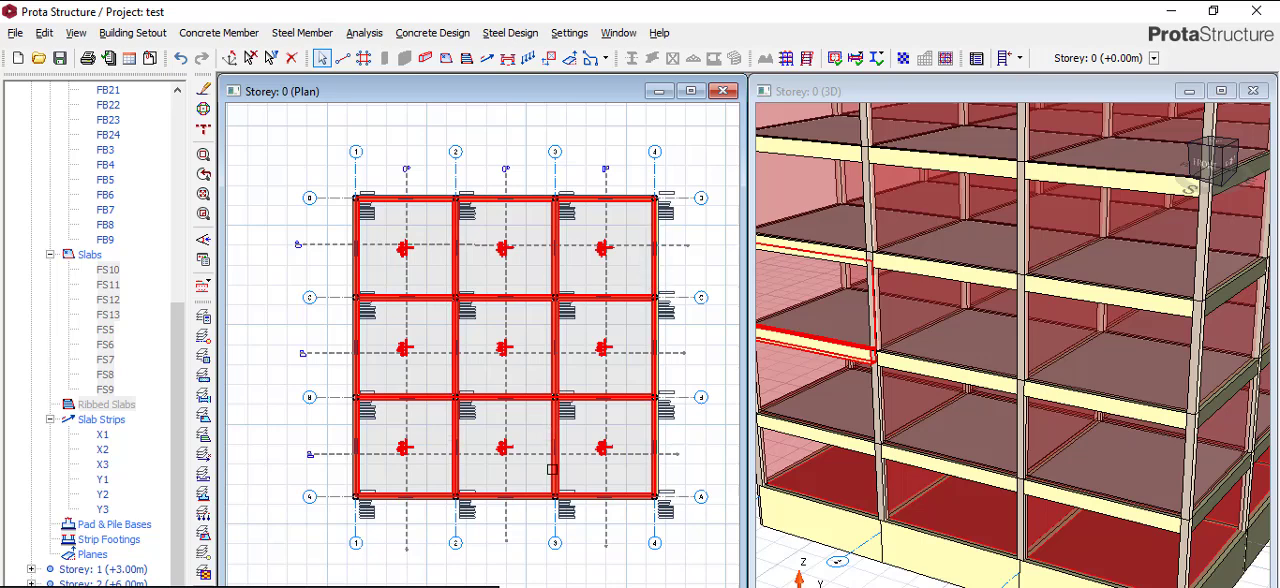
{"action": "mouse_move", "coordinate": [551, 488]}
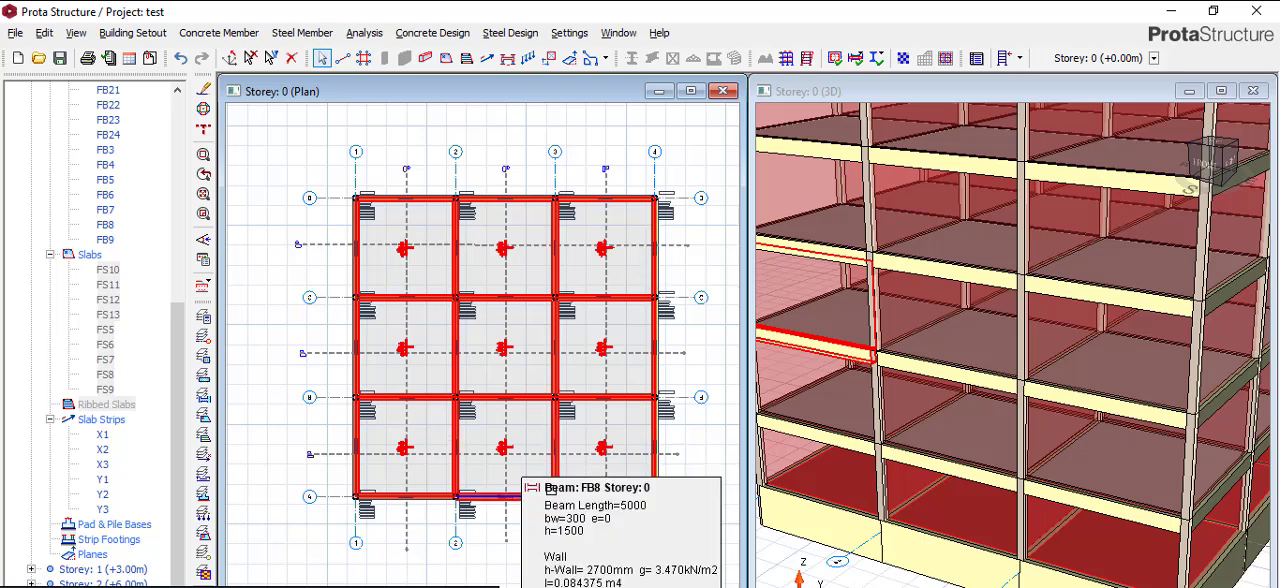